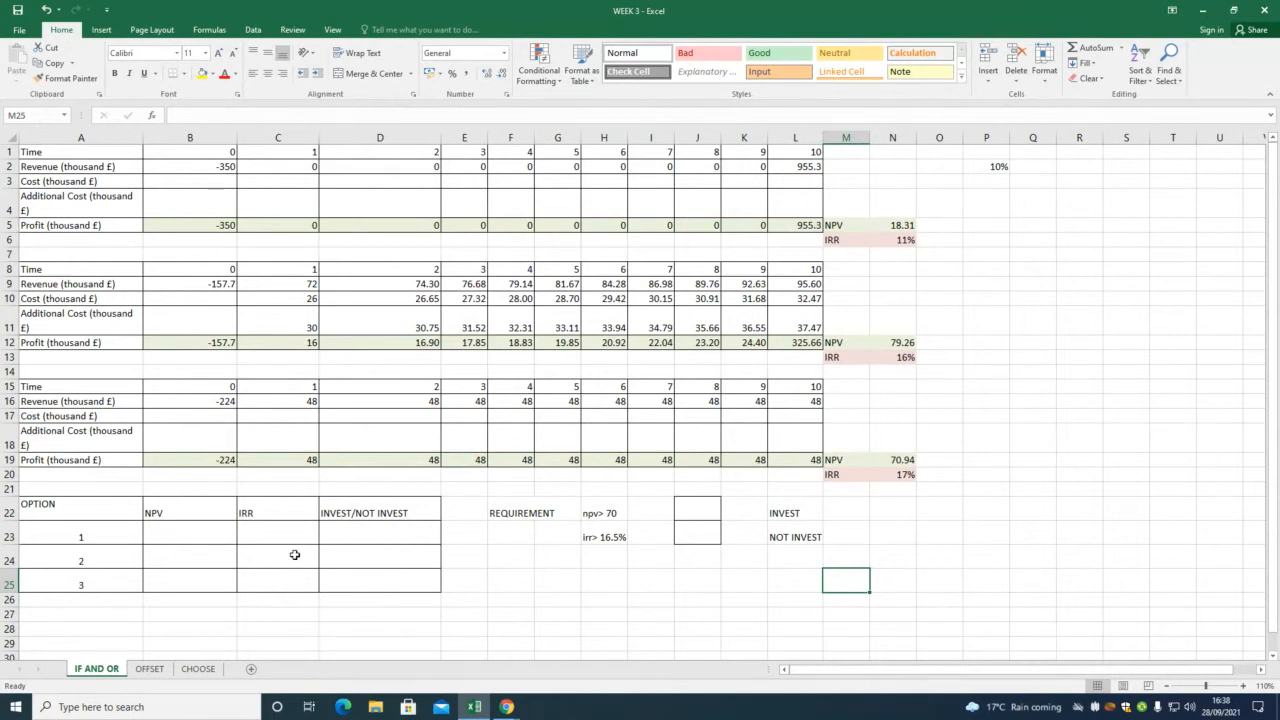
Examine the three cash-flow tables in A1:N20 and the NPV and IRR entries beside each one.
left_click(38, 155)
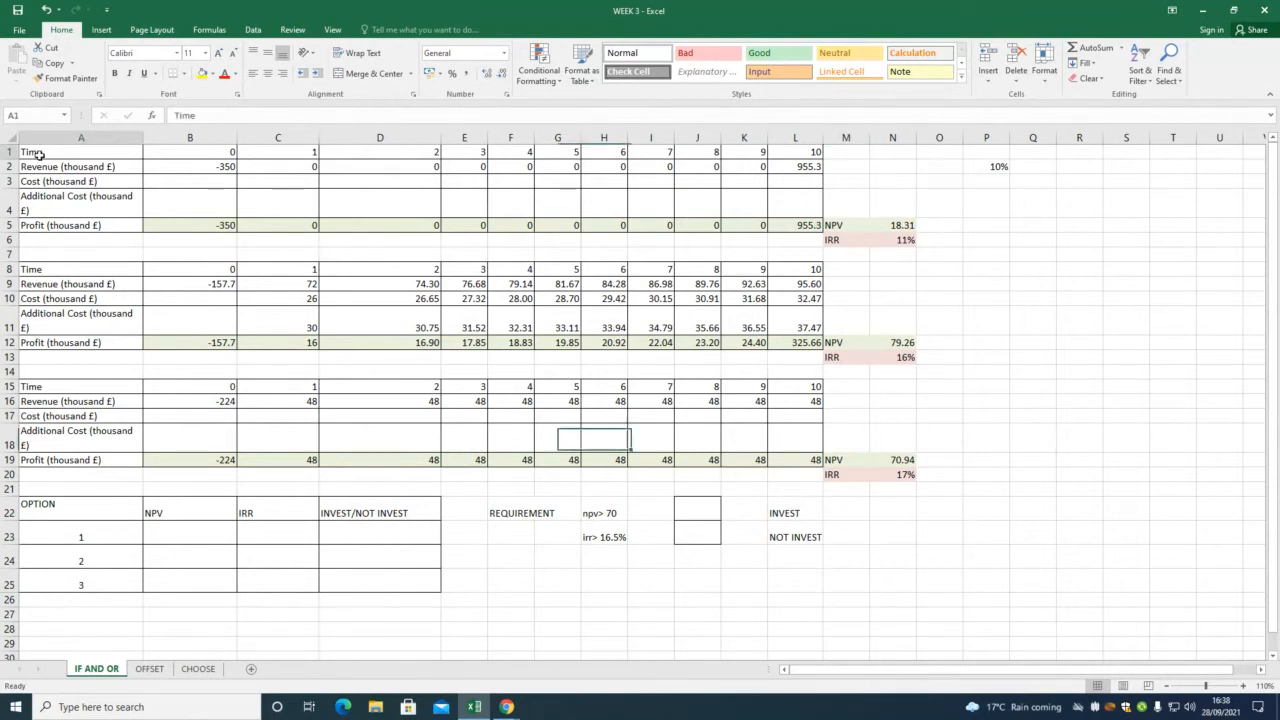
left_click_drag(38, 155, 903, 474)
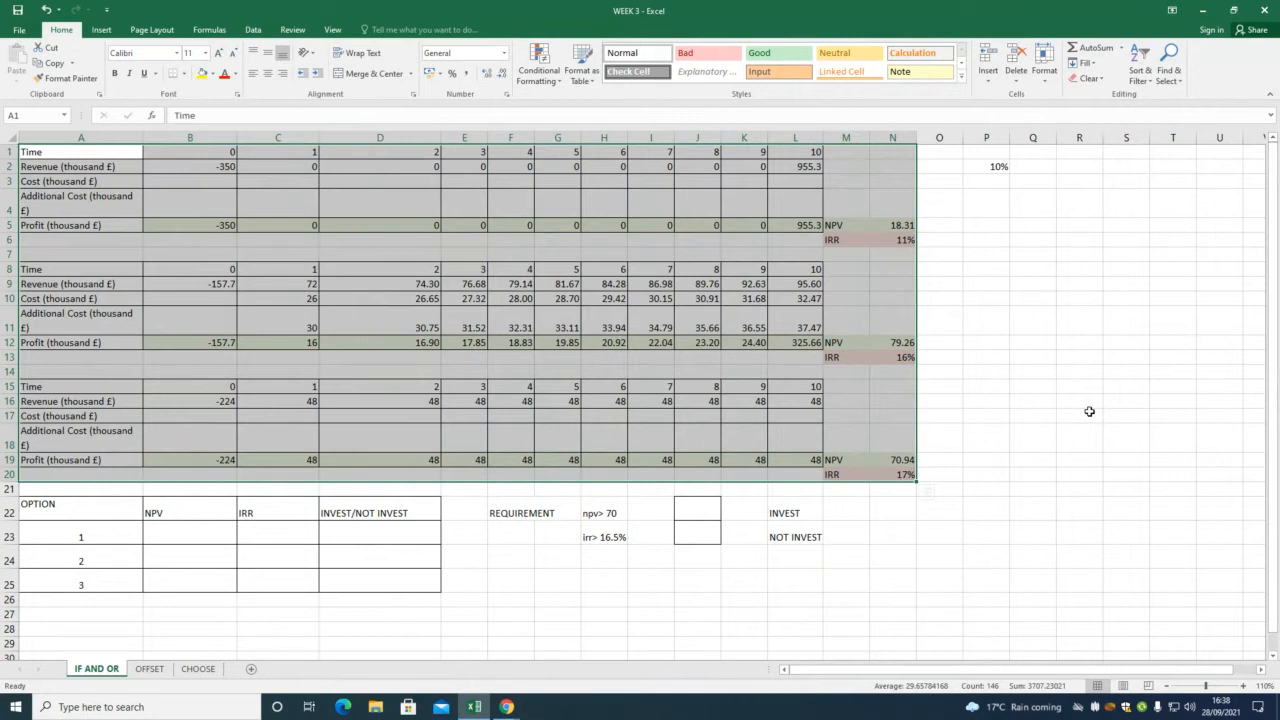
left_click(1059, 389)
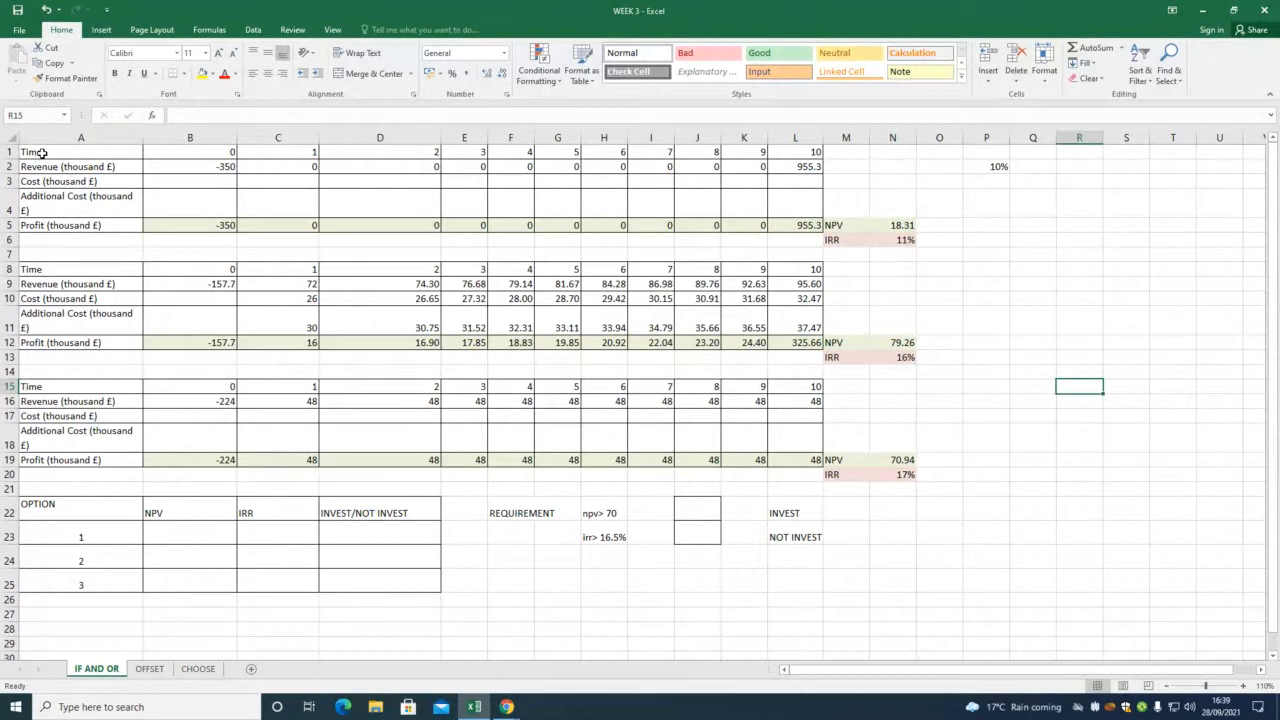
left_click_drag(41, 152, 911, 484)
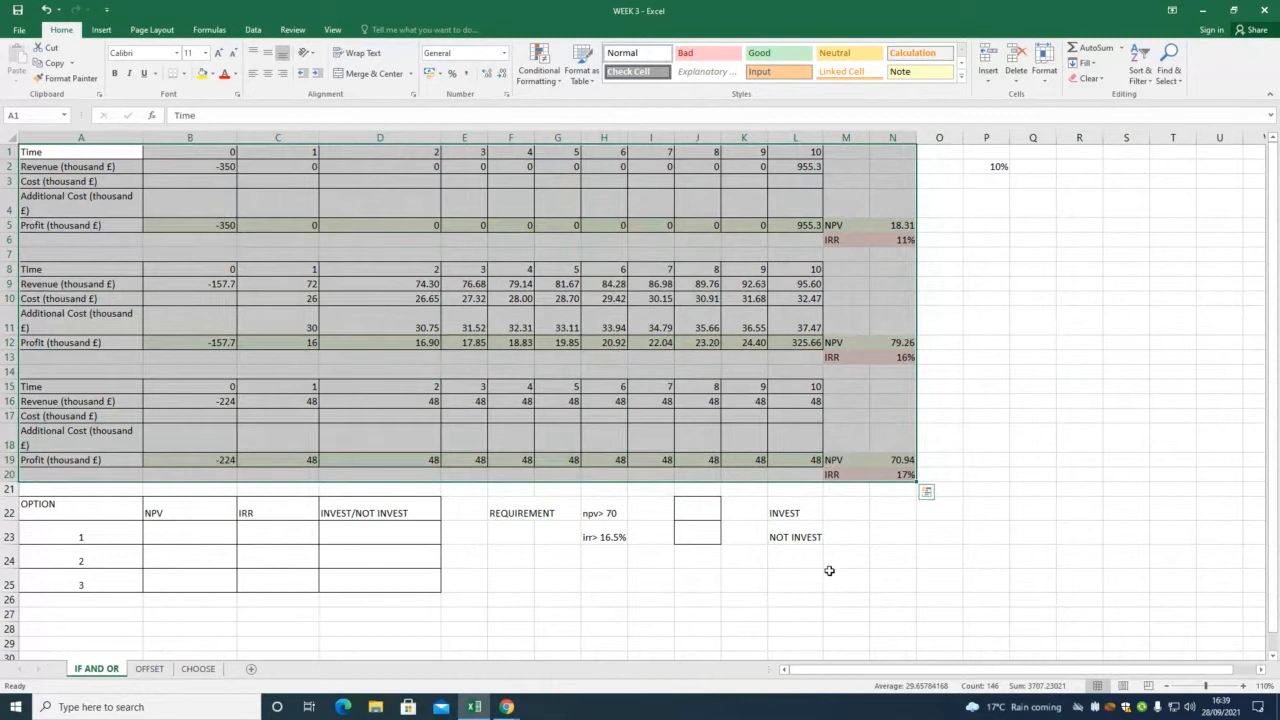
left_click(855, 225)
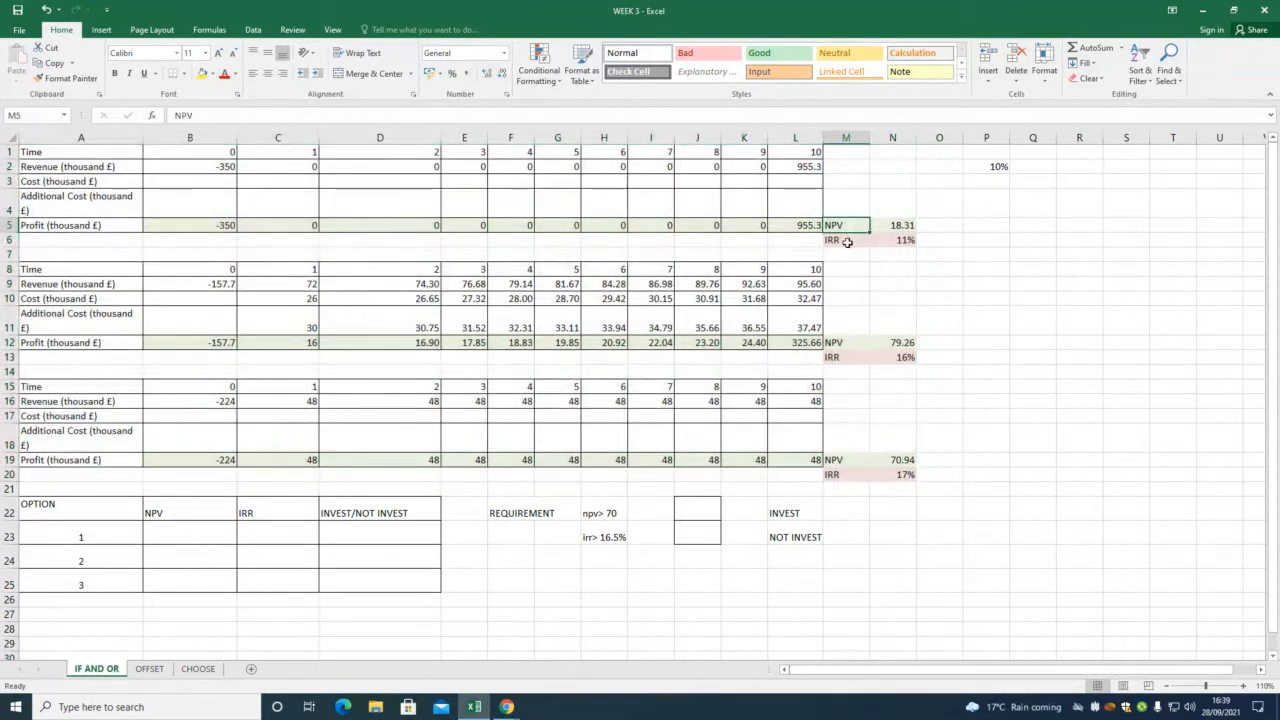
left_click(849, 245)
left_click(855, 343)
left_click(849, 359)
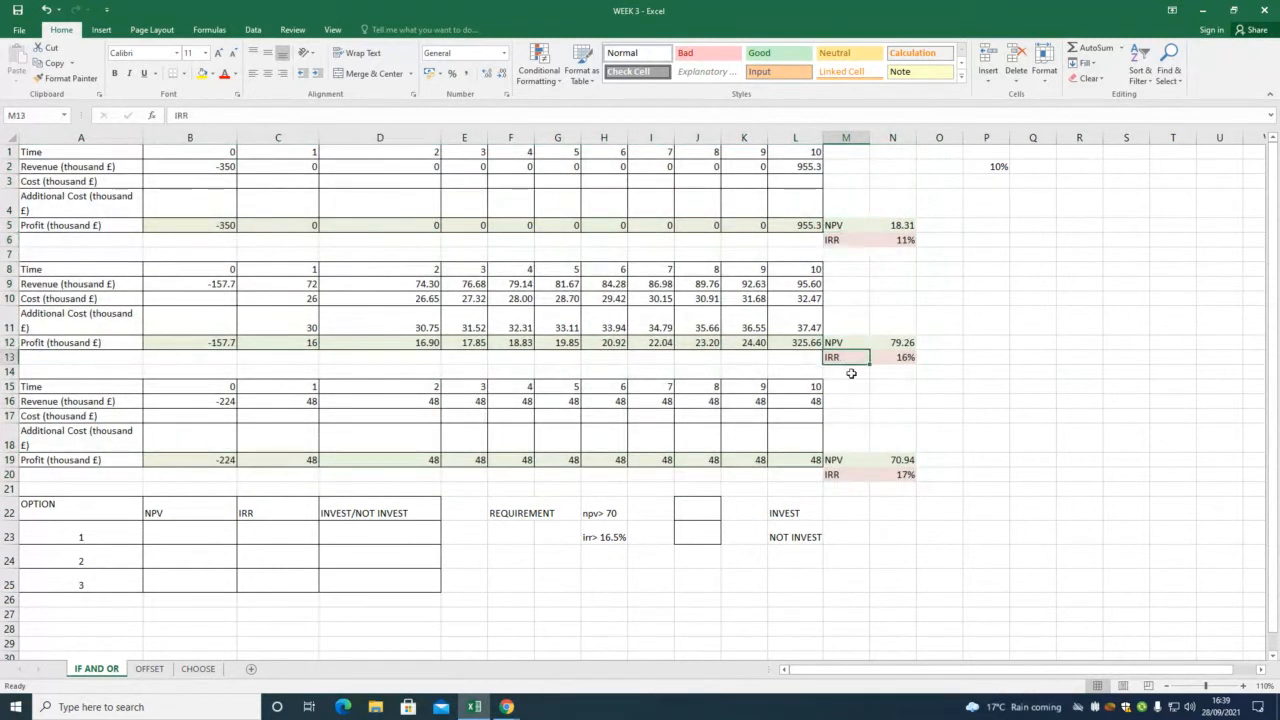
left_click(849, 460)
left_click(849, 476)
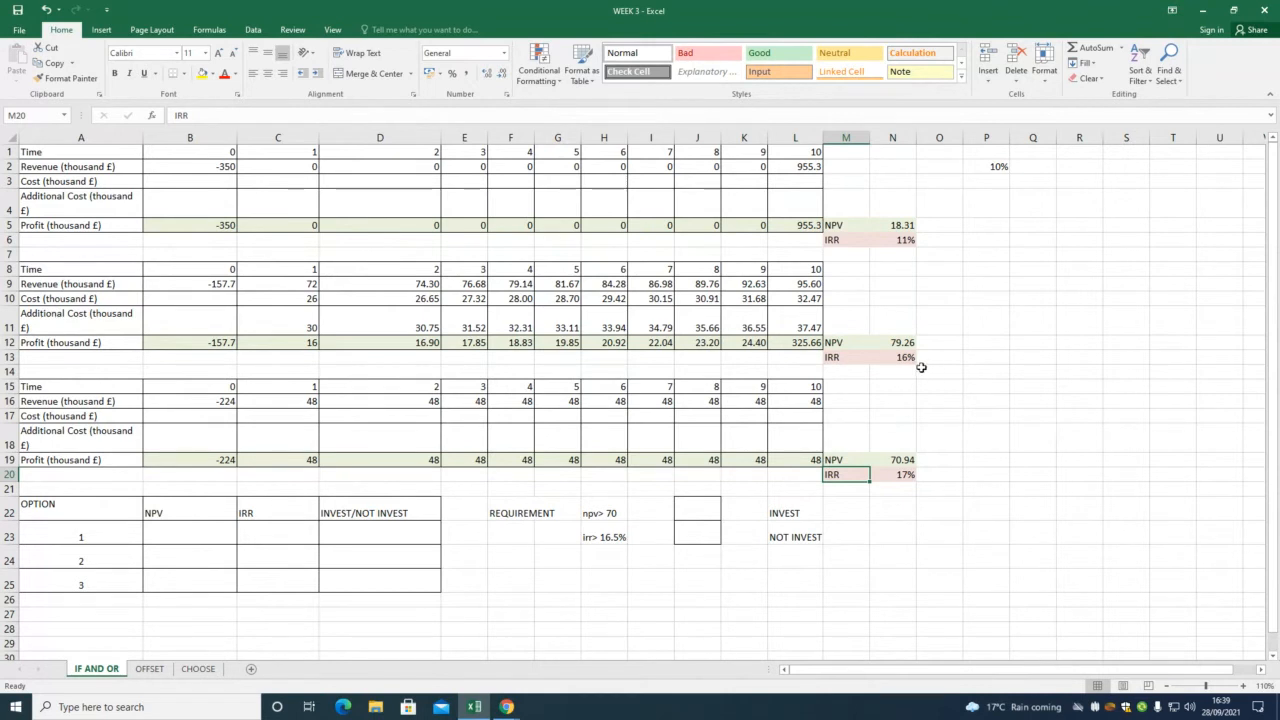
Review the NPV and IRR investment requirements in row 22 and 23 and the NPV and IRR cells of the option table.
left_click(814, 503)
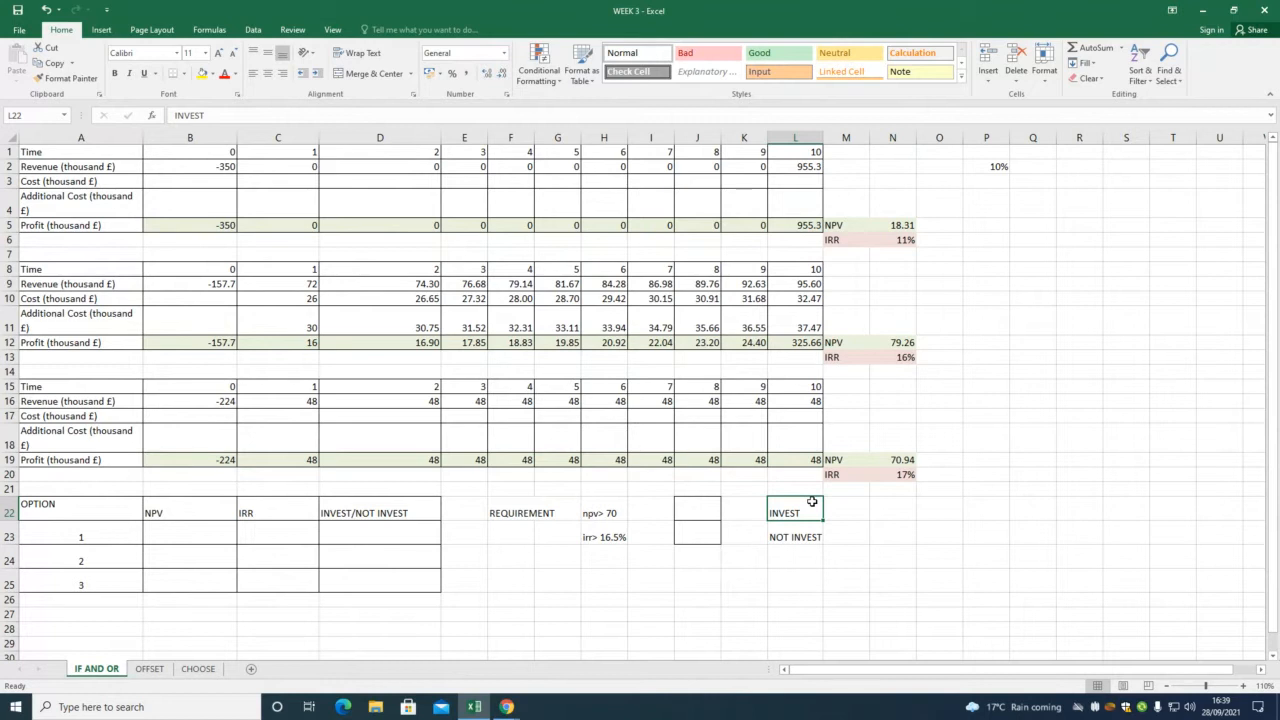
left_click(610, 517)
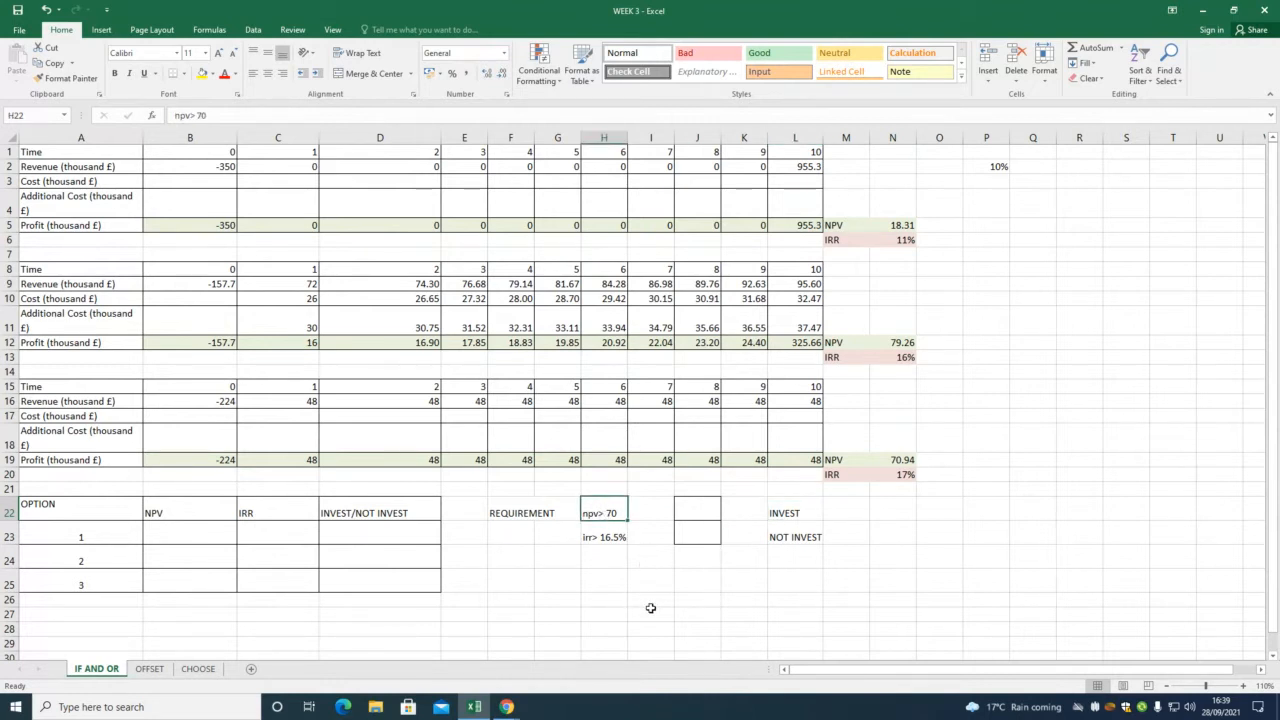
left_click(605, 540)
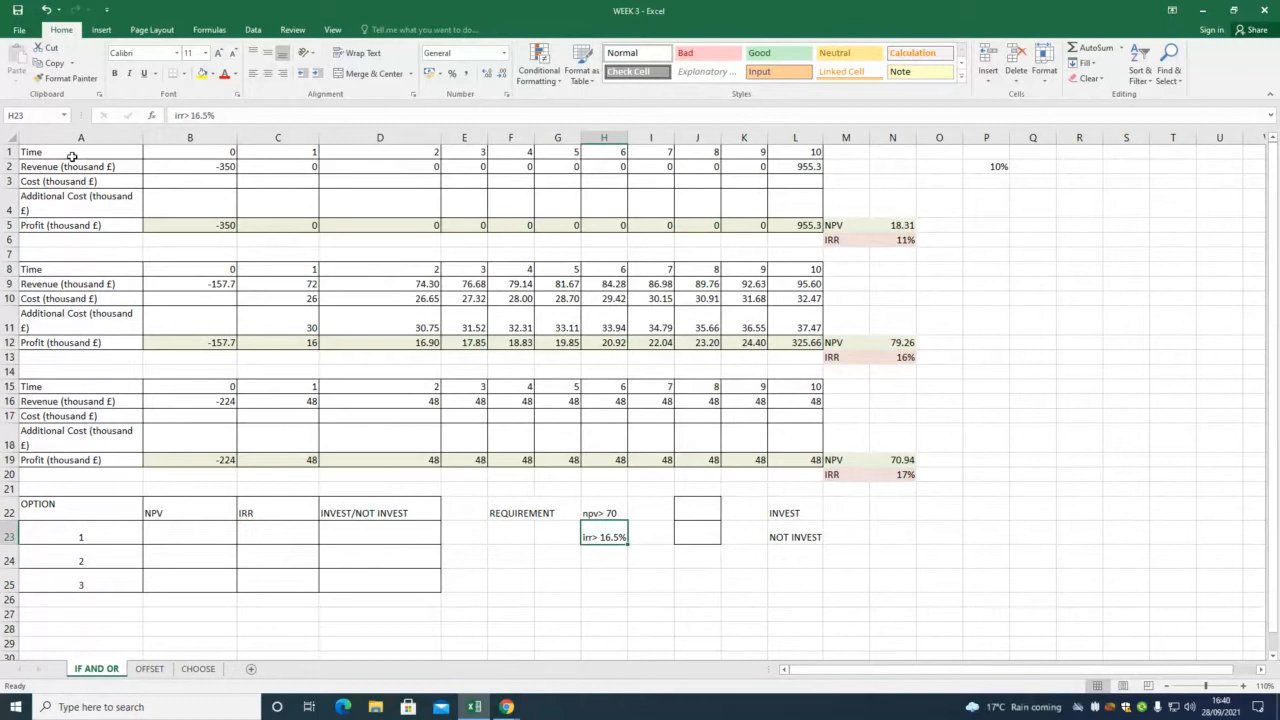
left_click(181, 533)
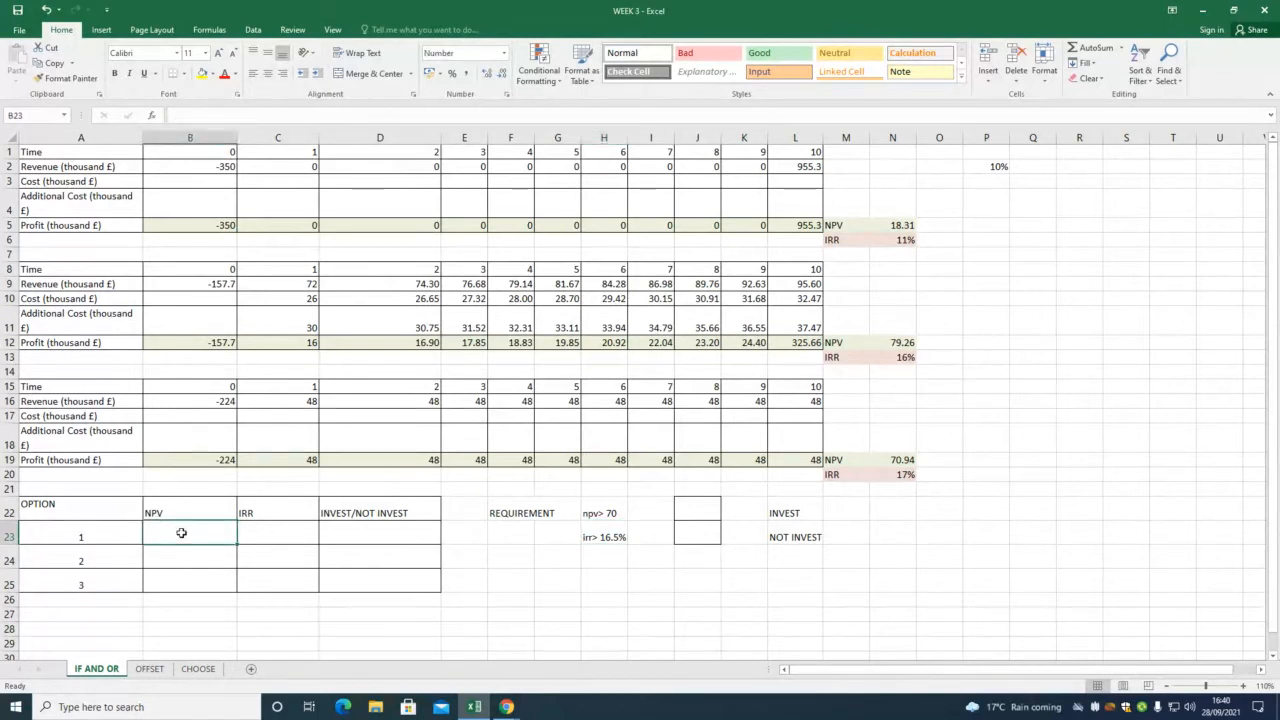
left_click(890, 225)
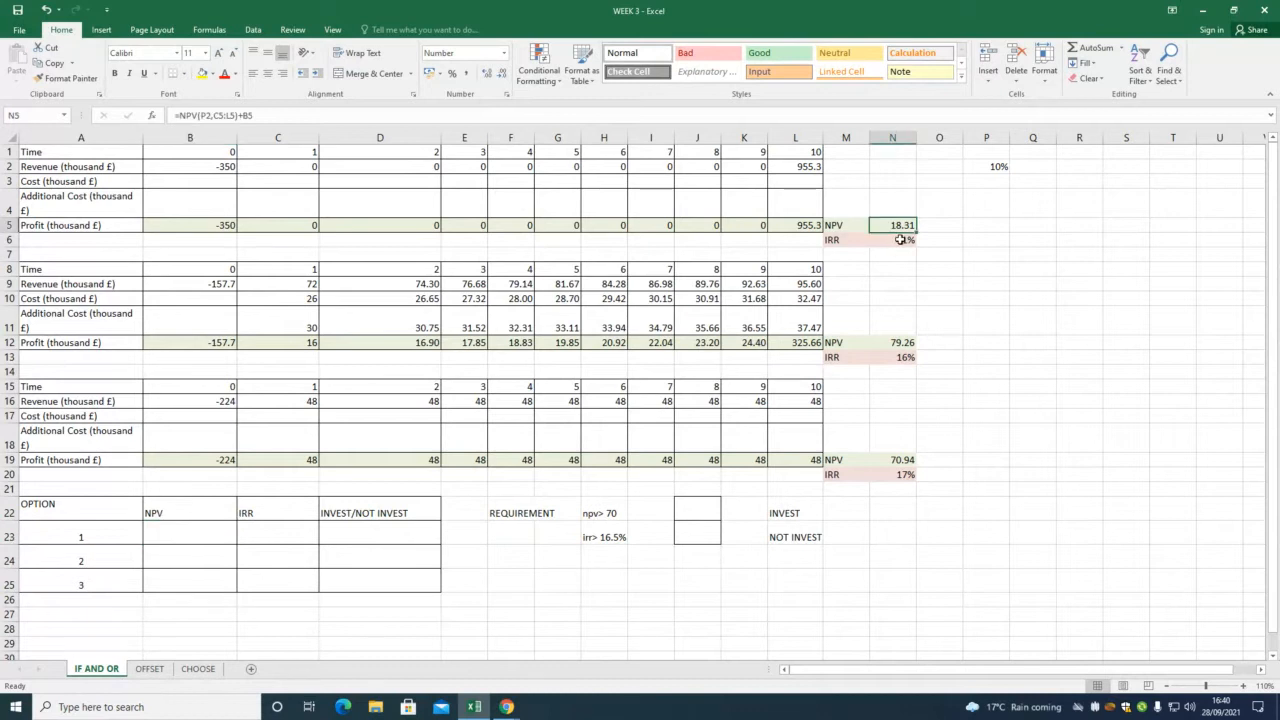
left_click(212, 536)
left_click(255, 532)
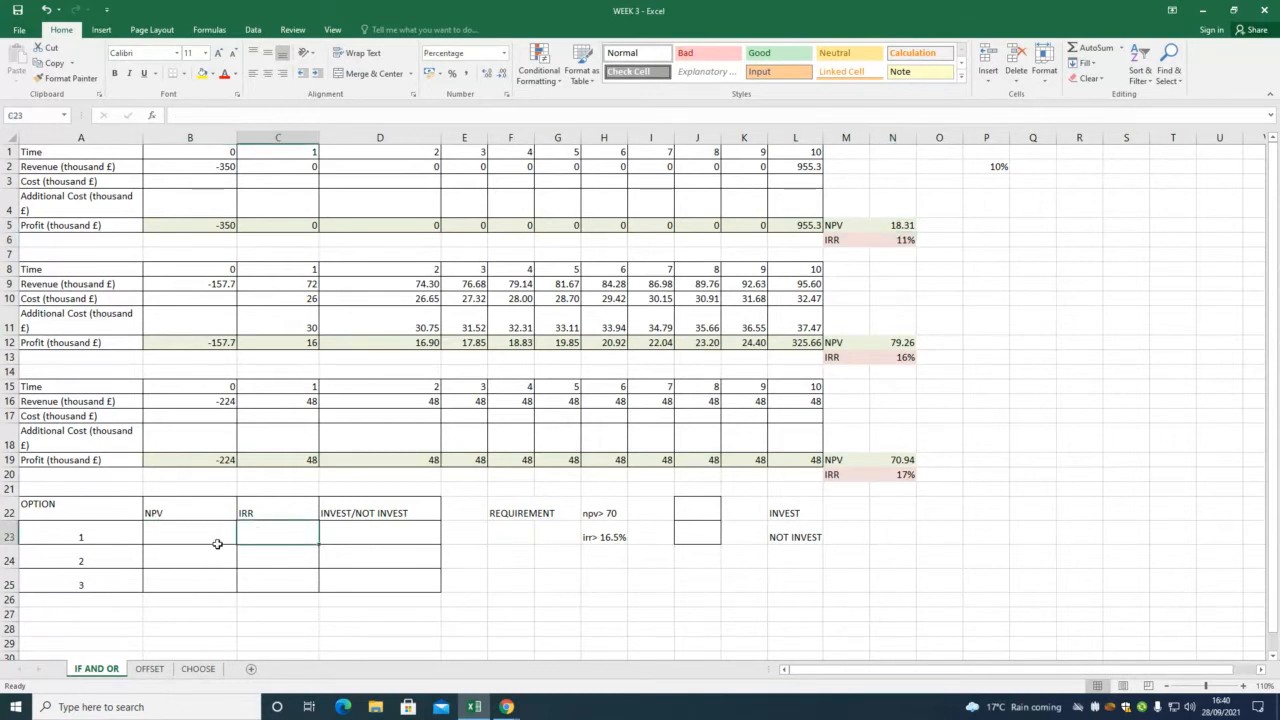
left_click(252, 577)
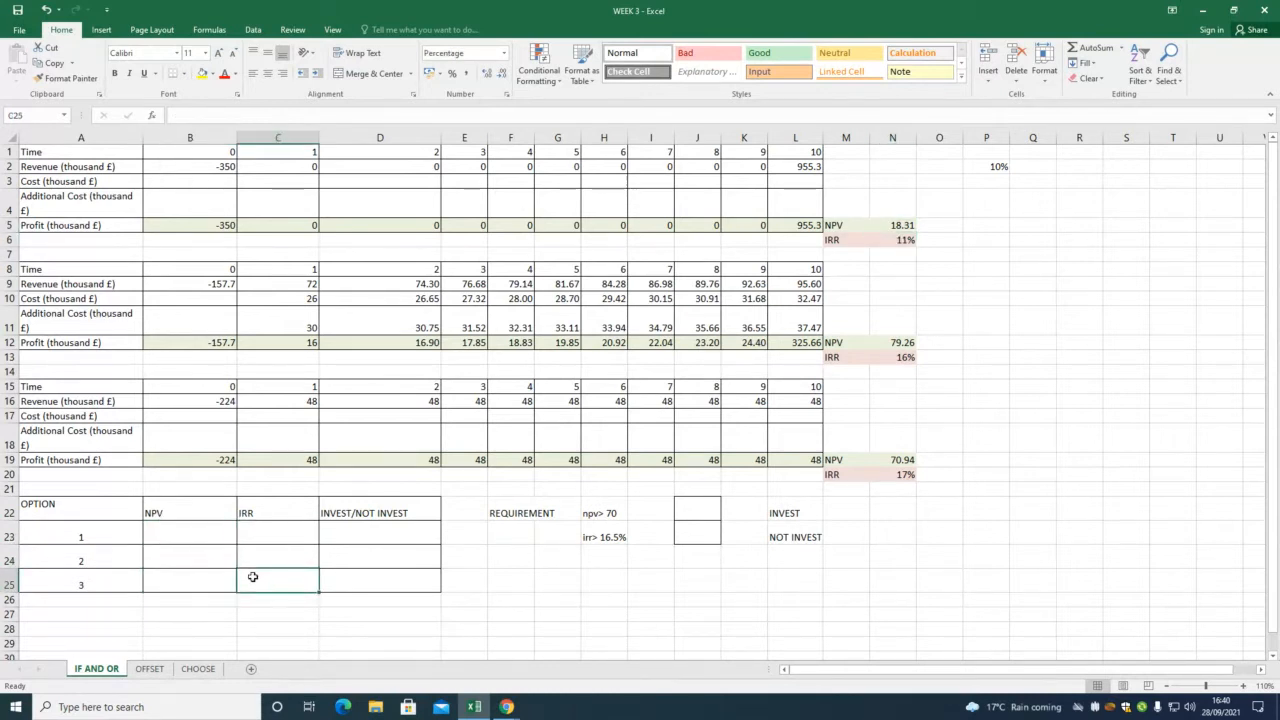
Link option 1's NPV in B23 to N5 and its IRR in C23 to N6.
left_click(174, 533)
type("=")
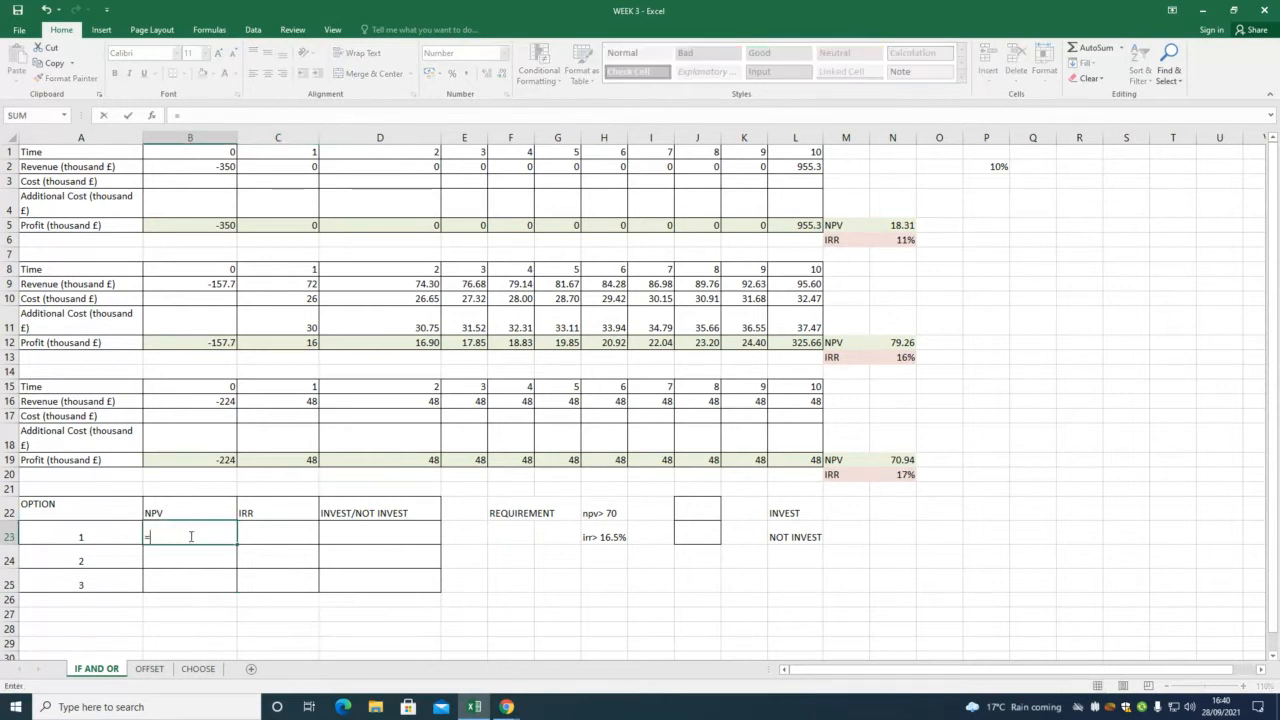
left_click(896, 225)
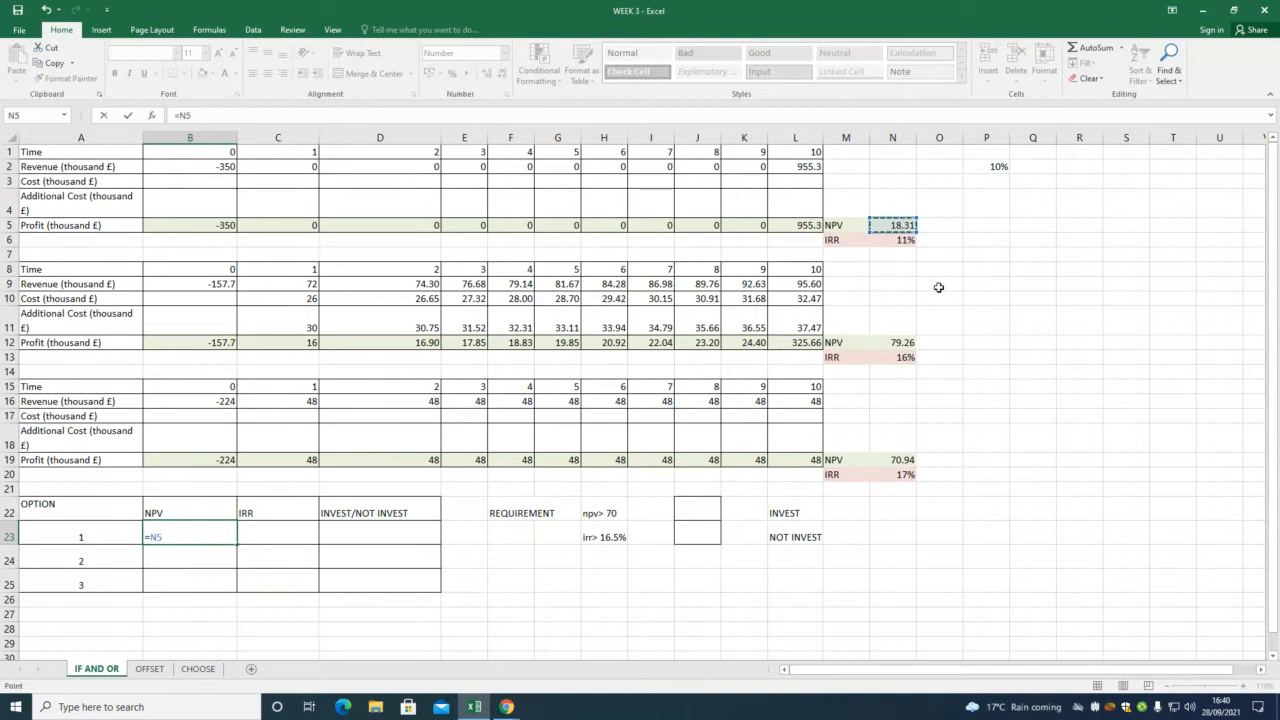
key("Return")
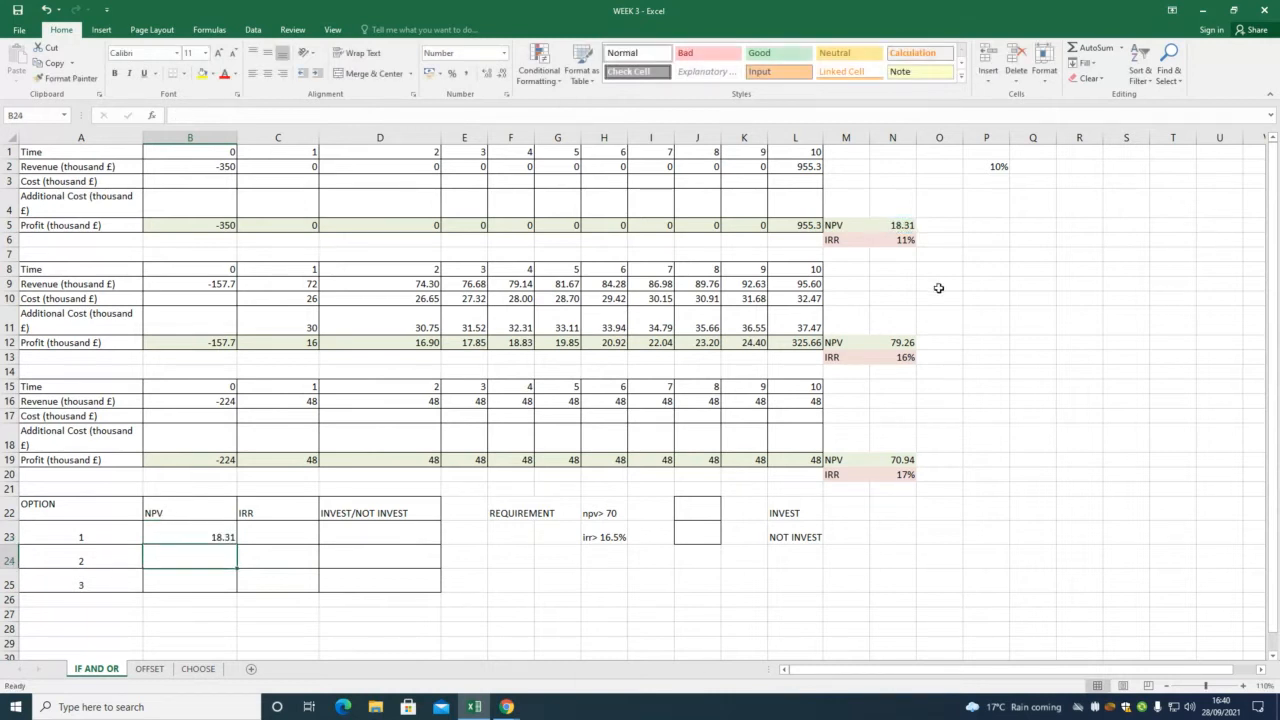
left_click(294, 534)
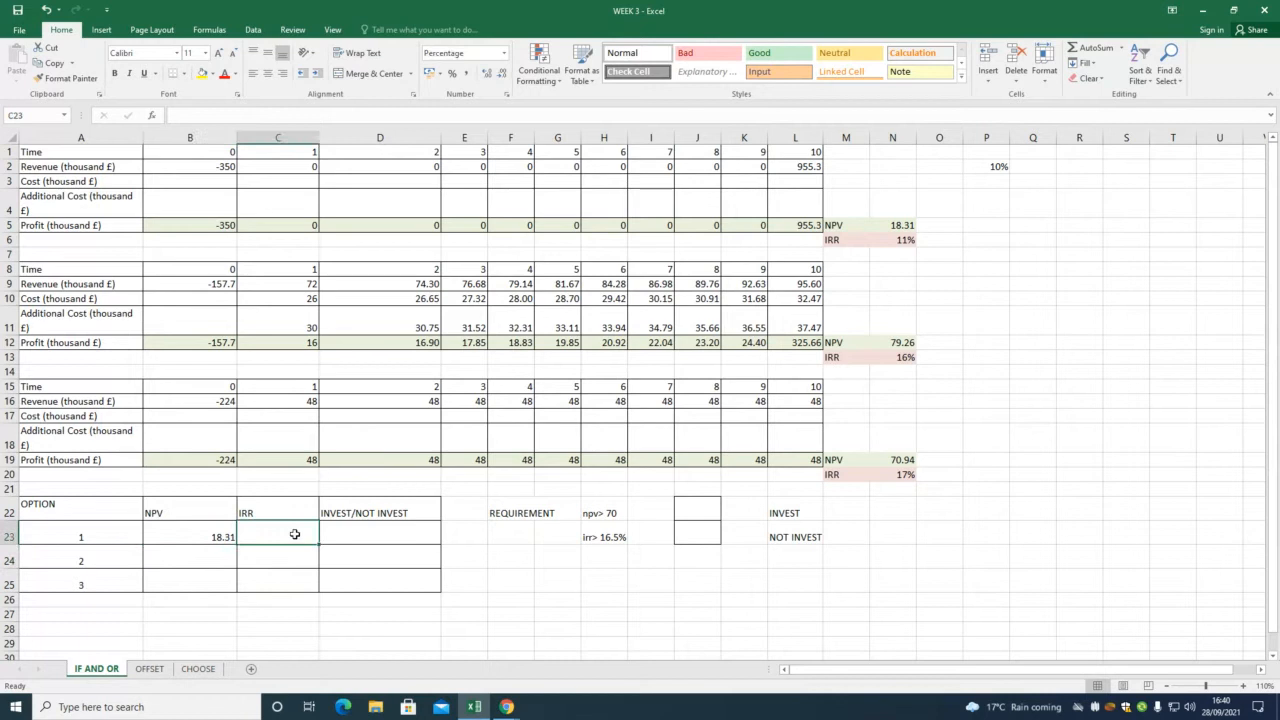
type("=")
left_click(894, 239)
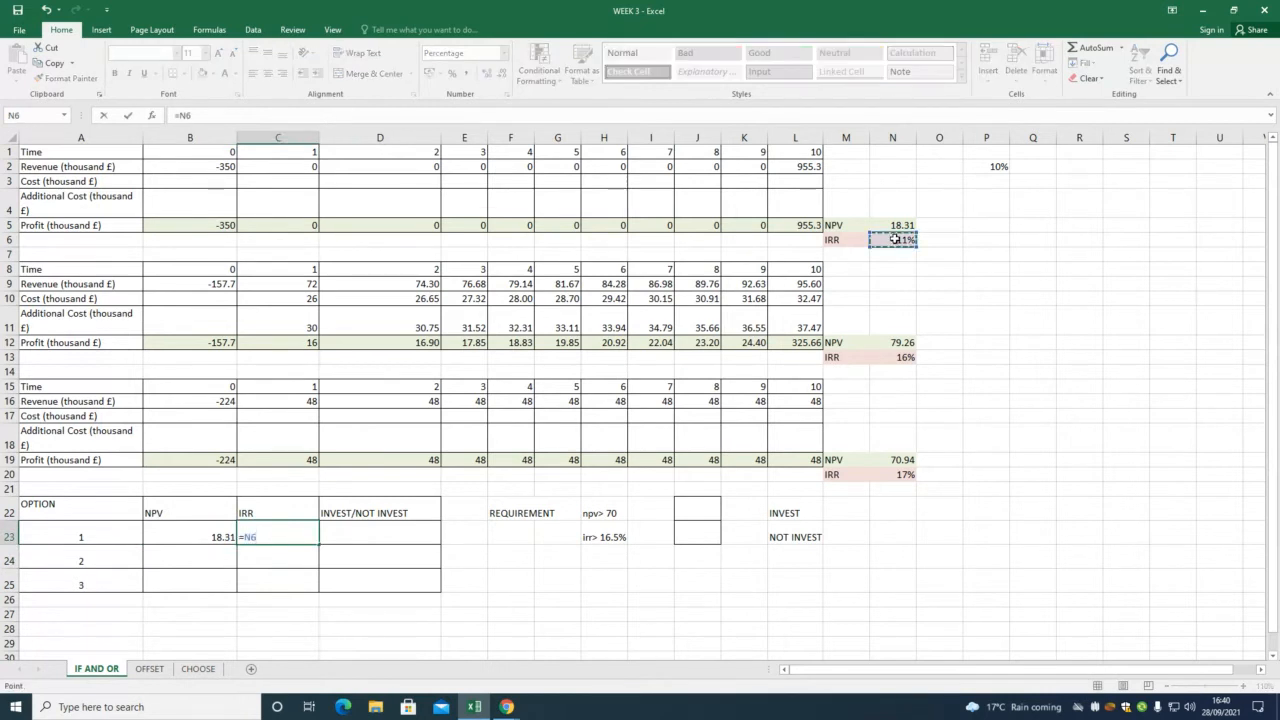
key("Return")
Link option 2's NPV in B24 to N12 and its IRR in C24 to N13.
left_click(190, 561)
type("=")
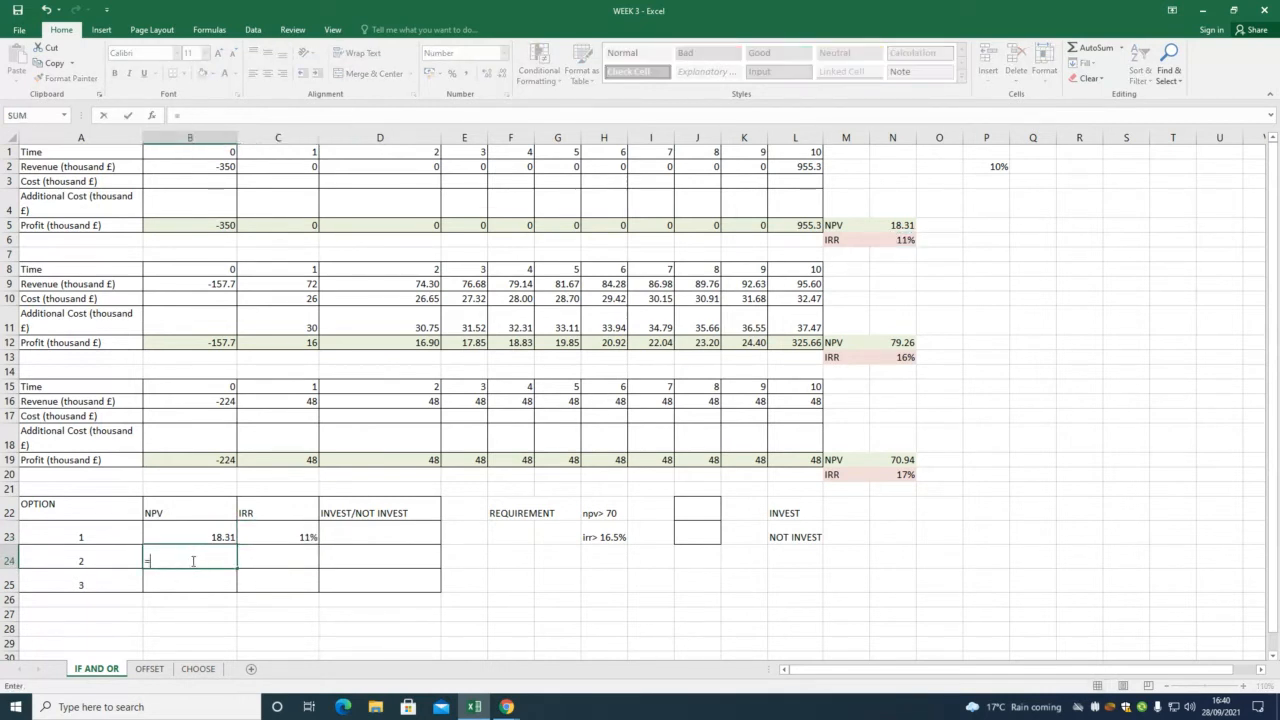
left_click(892, 343)
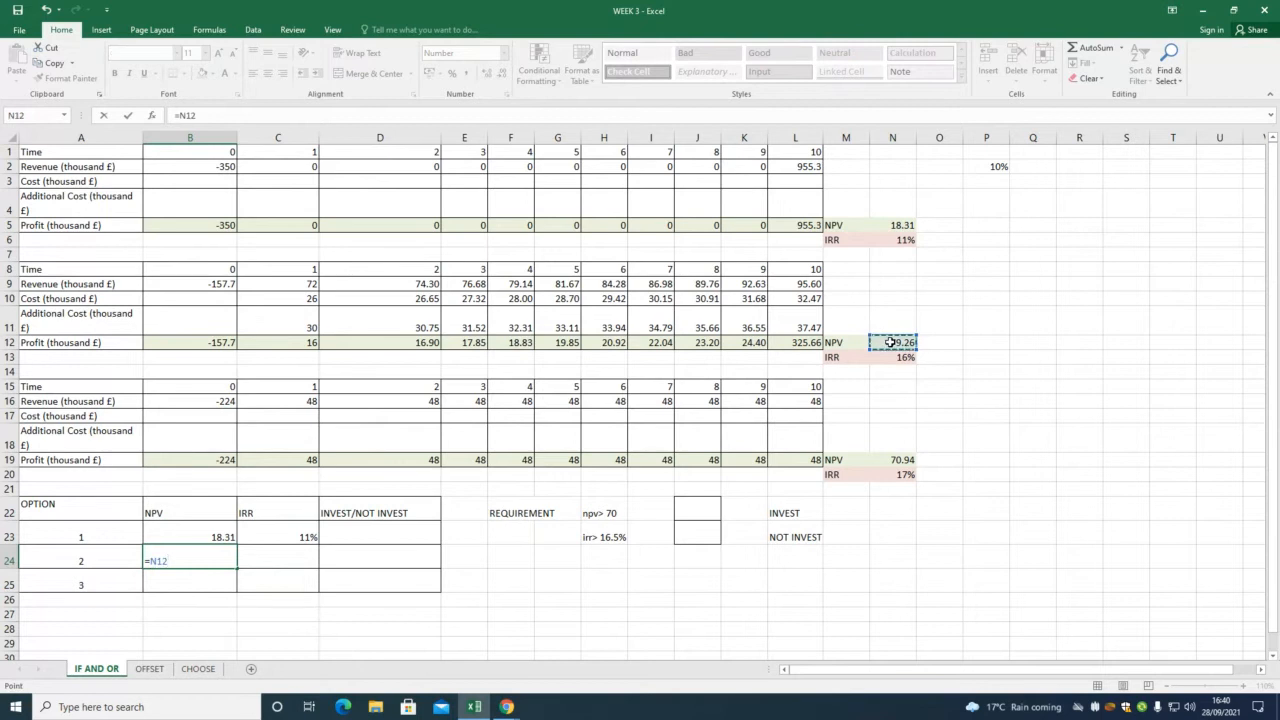
key("Return")
left_click(267, 559)
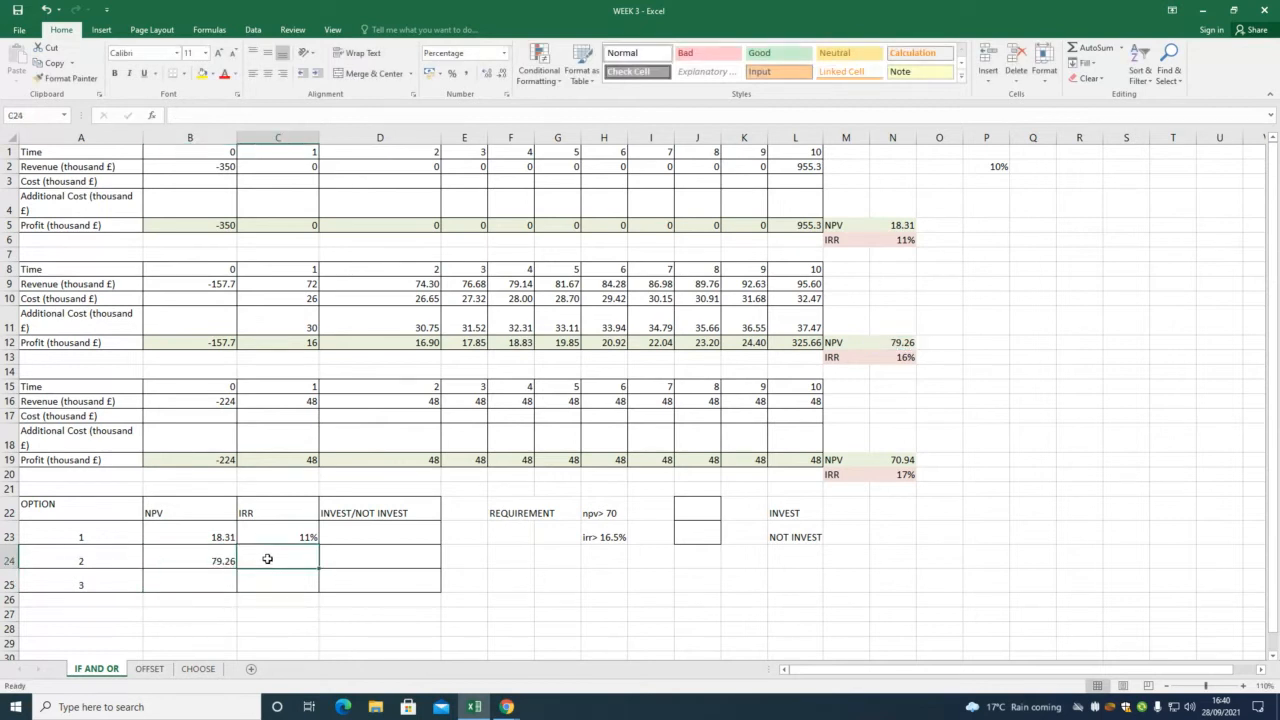
type("=")
left_click(893, 357)
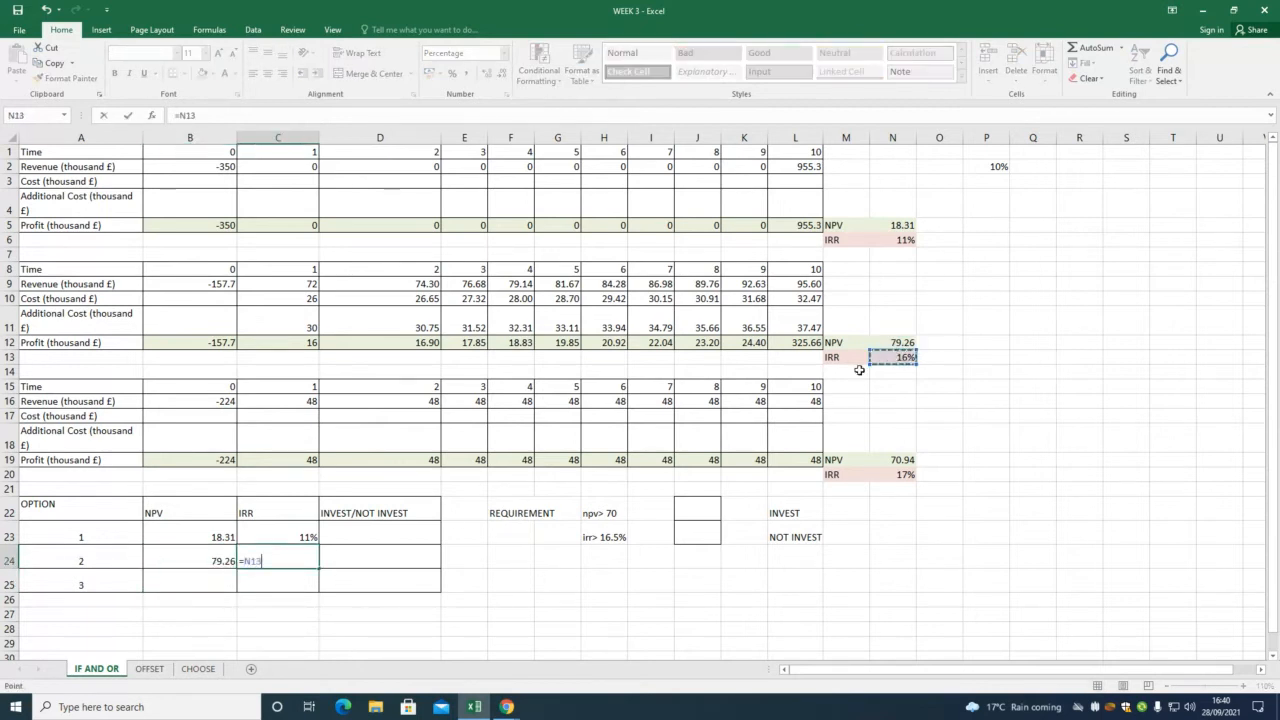
key("Return")
Link option 3's NPV in B25 to N19 and its IRR in C25 to N20.
left_click(220, 581)
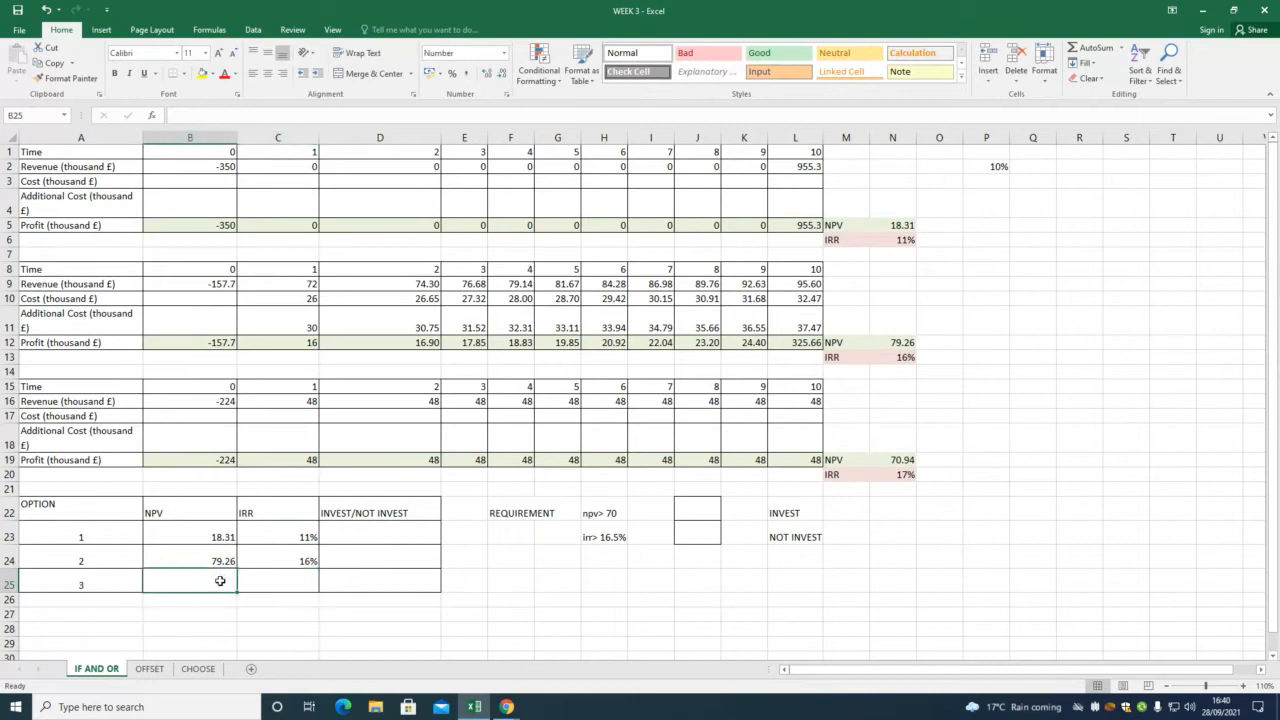
type("=")
left_click(895, 459)
key("Return")
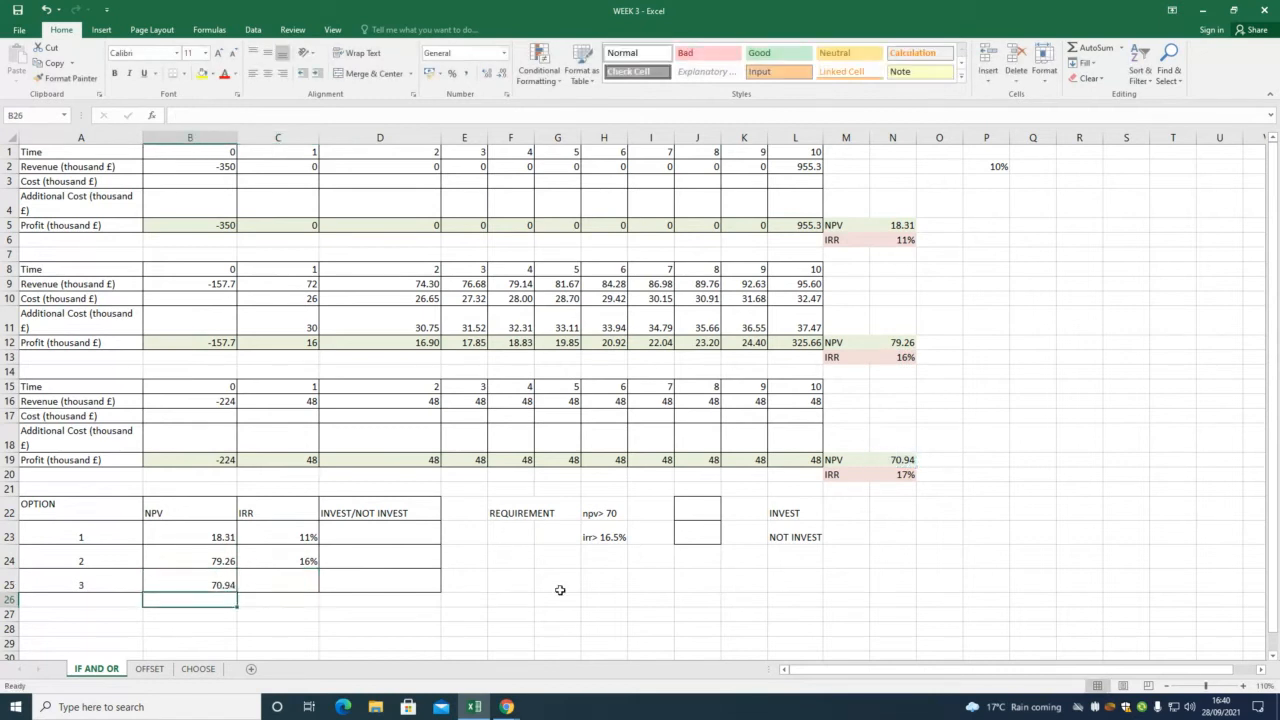
left_click(296, 585)
type("=")
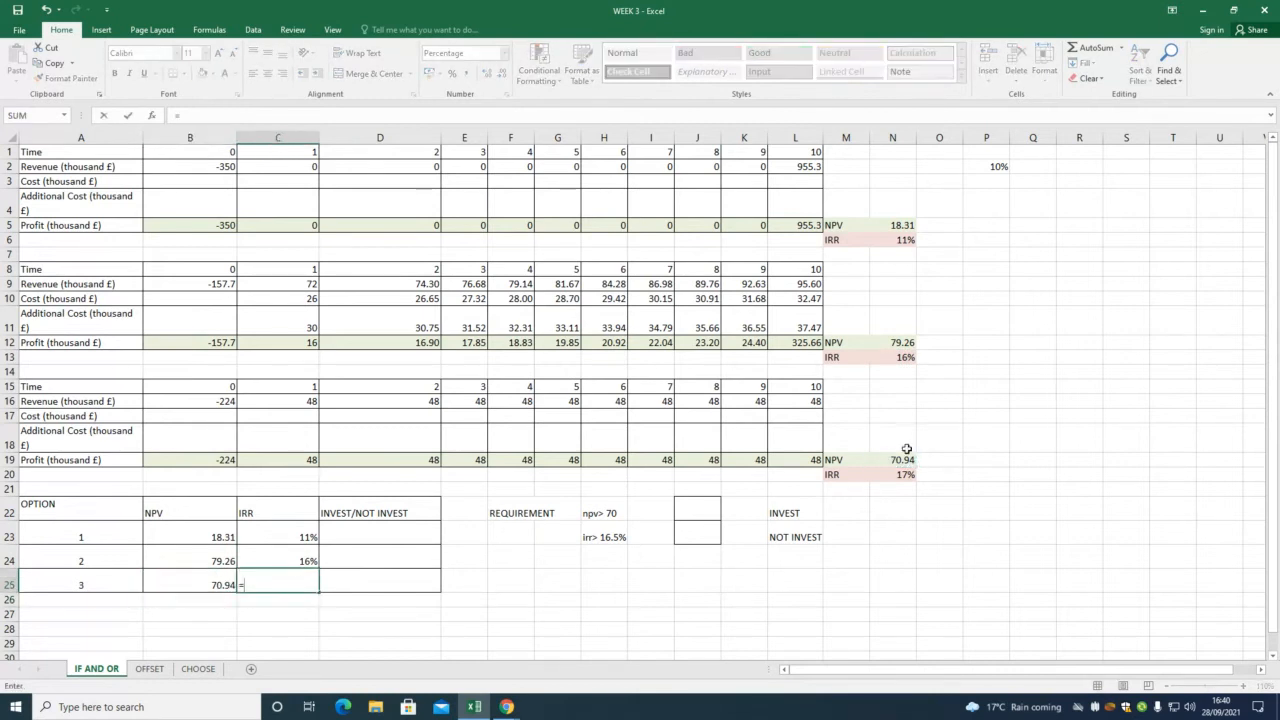
left_click(903, 473)
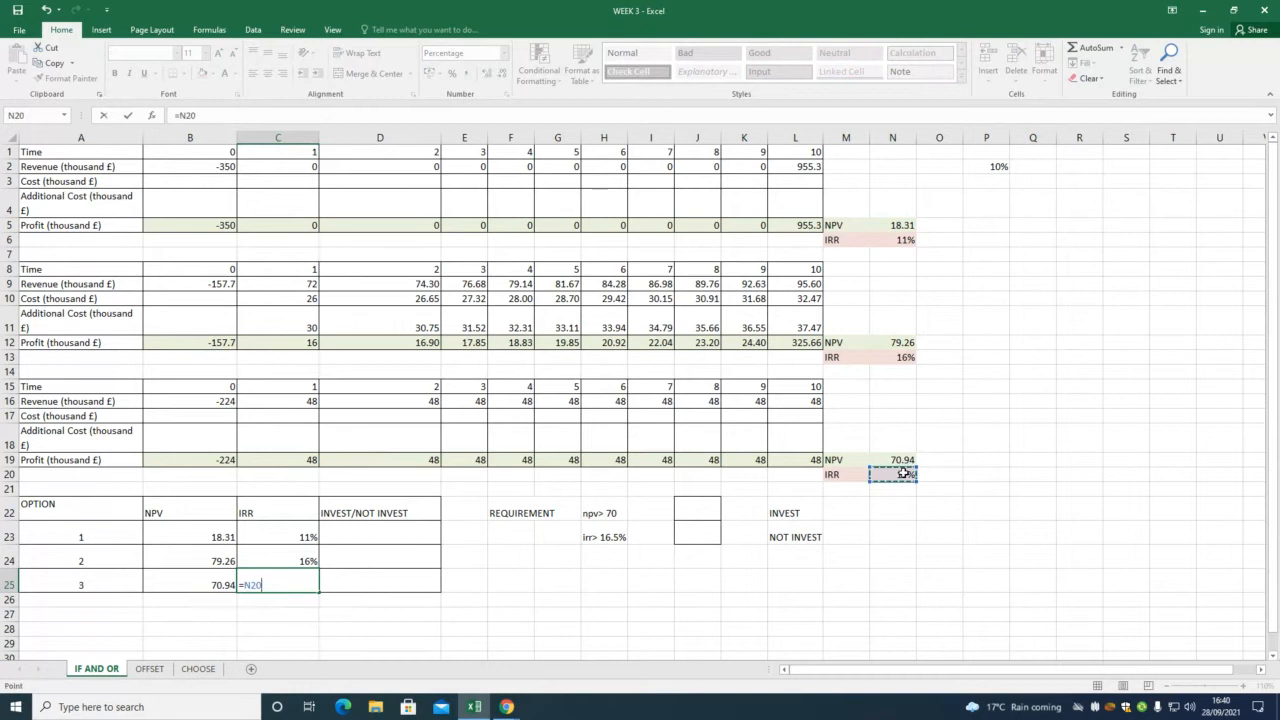
key("Return")
Start an IF formula in D23 with a nested AND test whose first condition is B23>70.
left_click(423, 541)
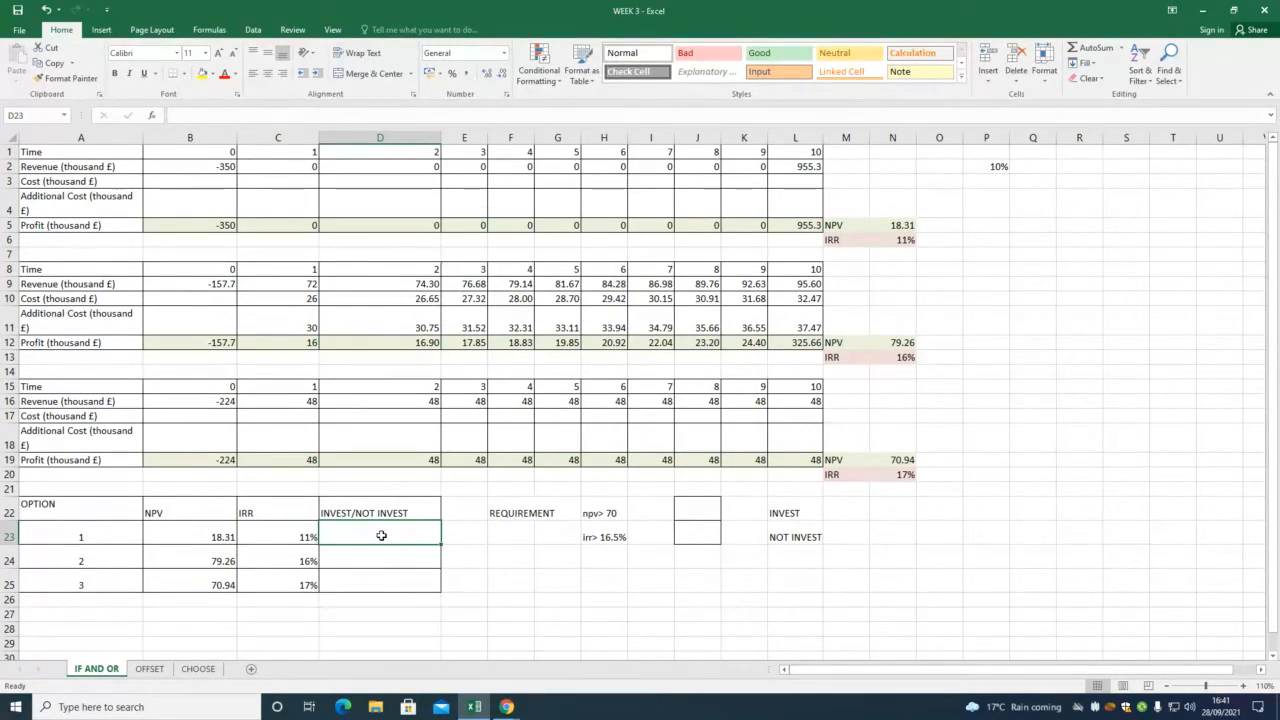
type("=IF")
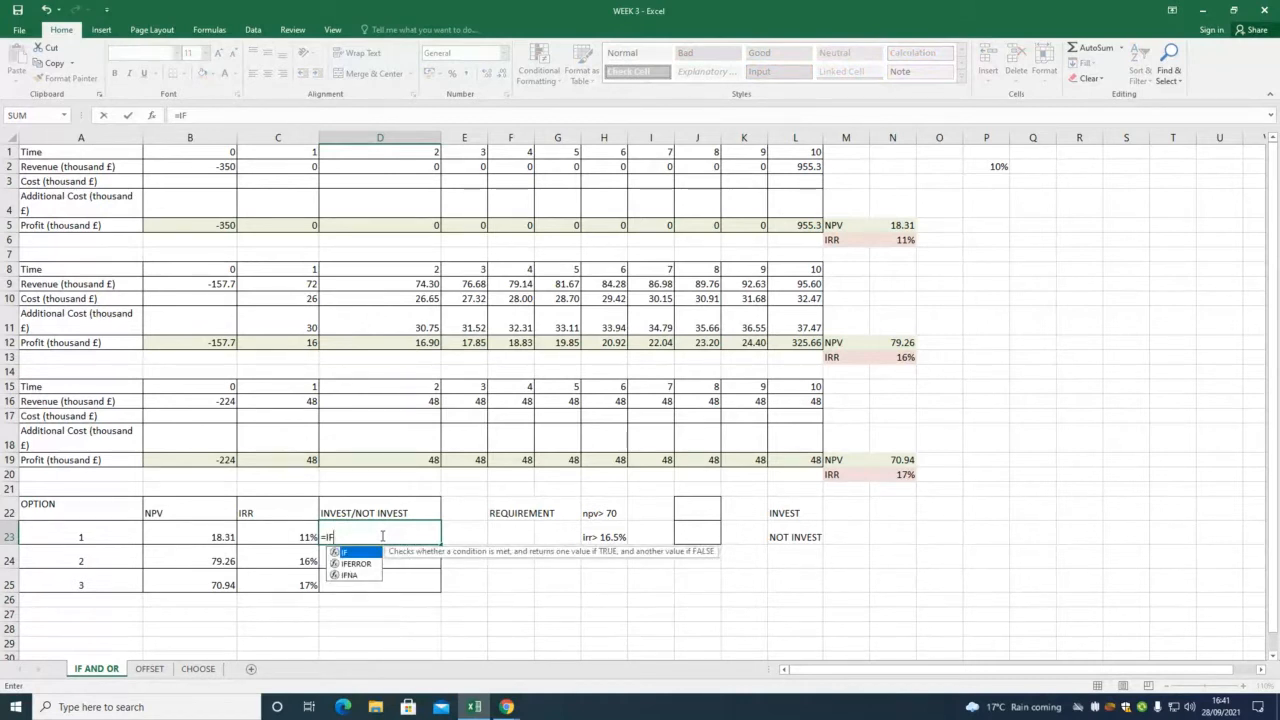
type("(")
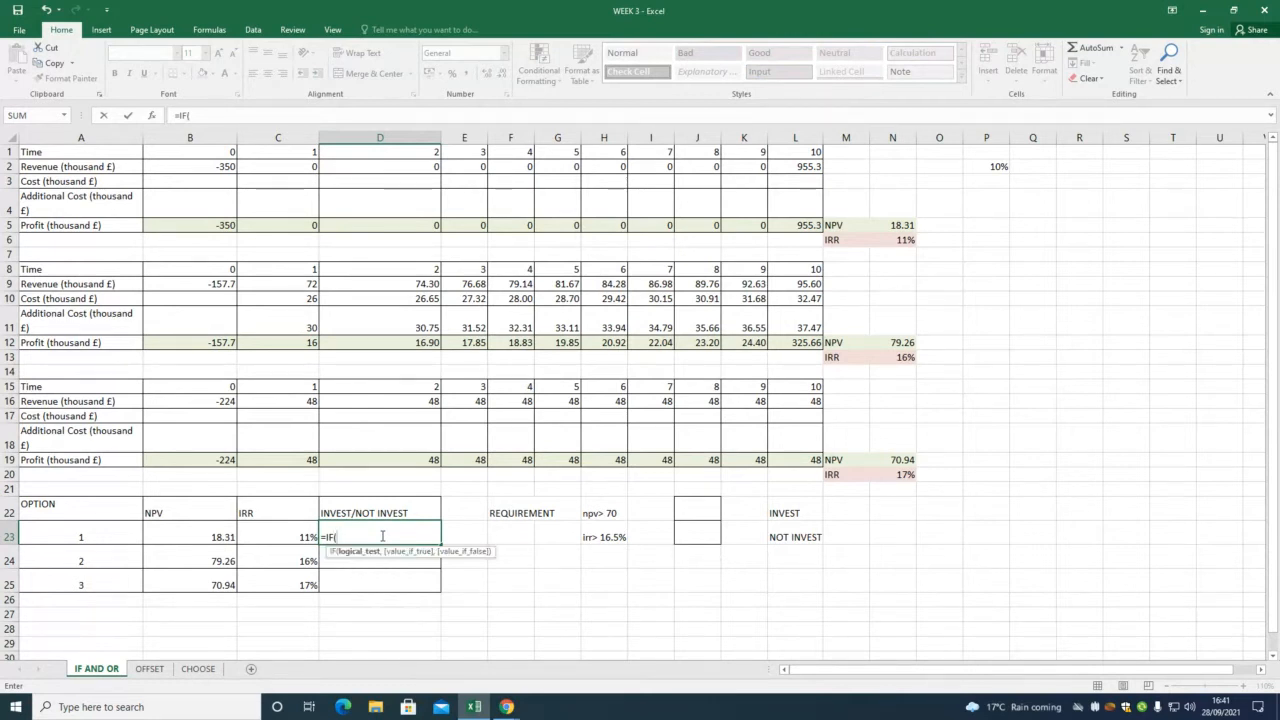
type("AND")
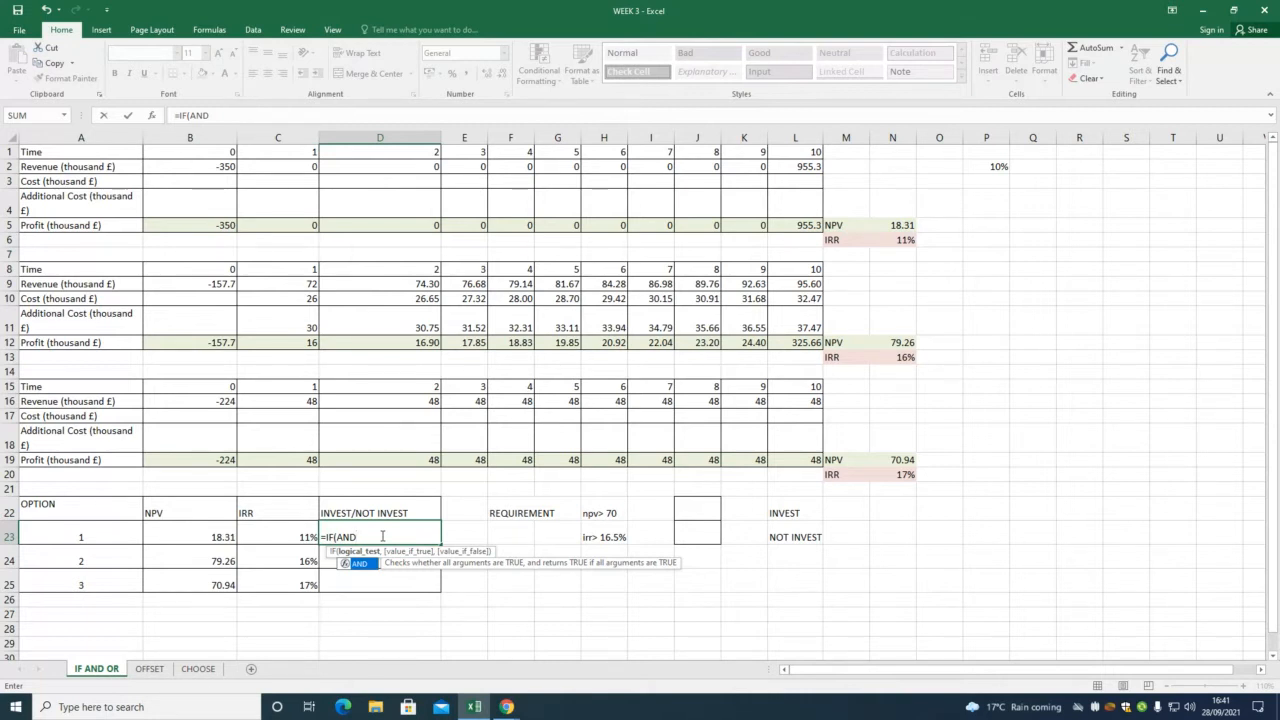
type("(")
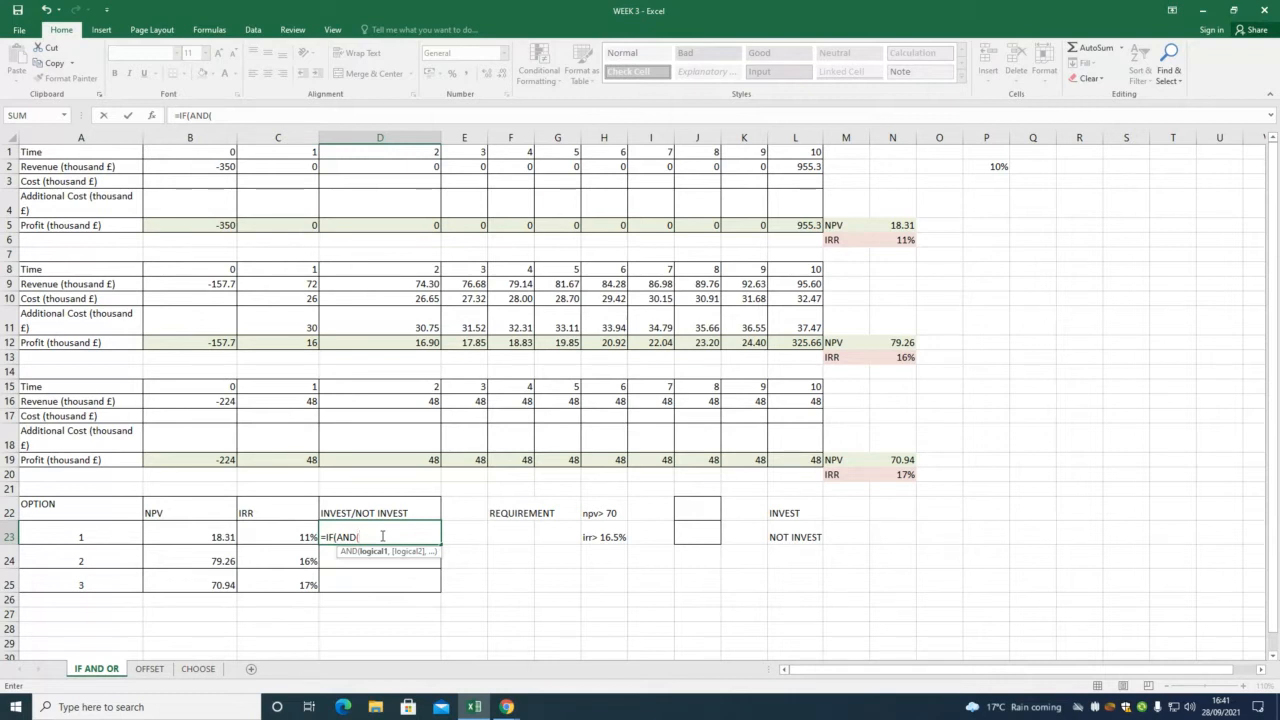
left_click(195, 536)
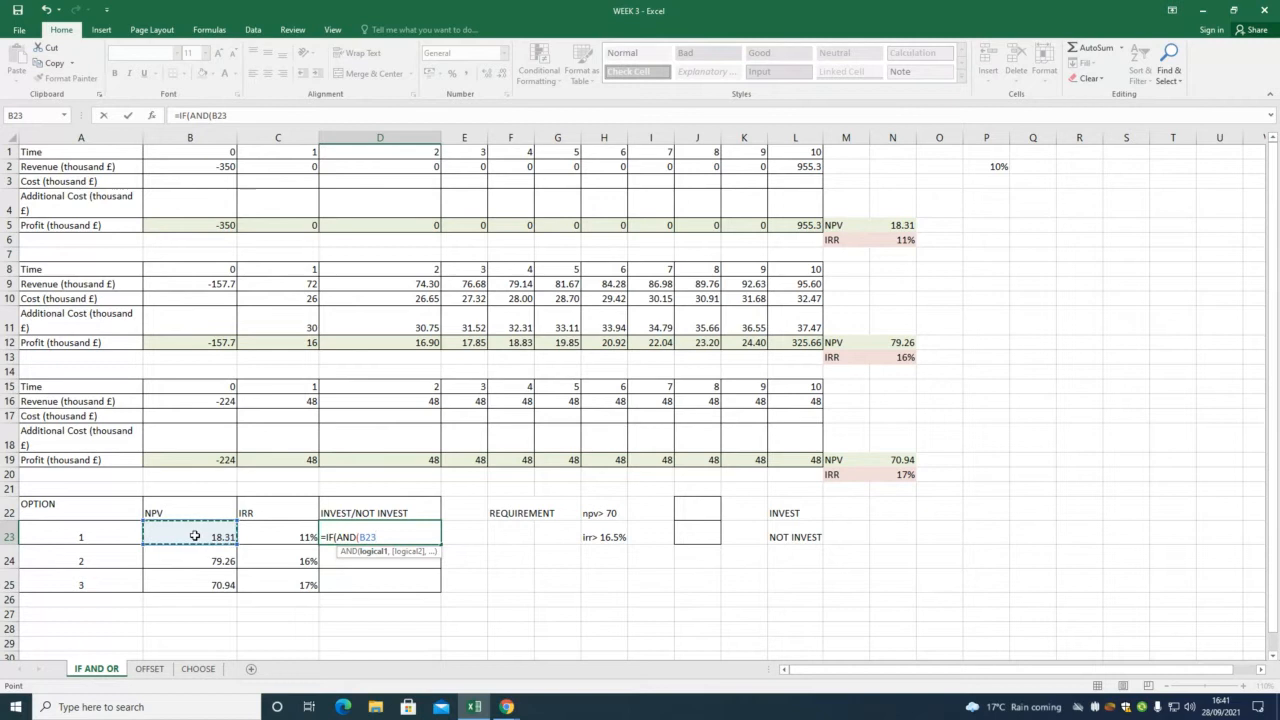
type(">70")
type(",")
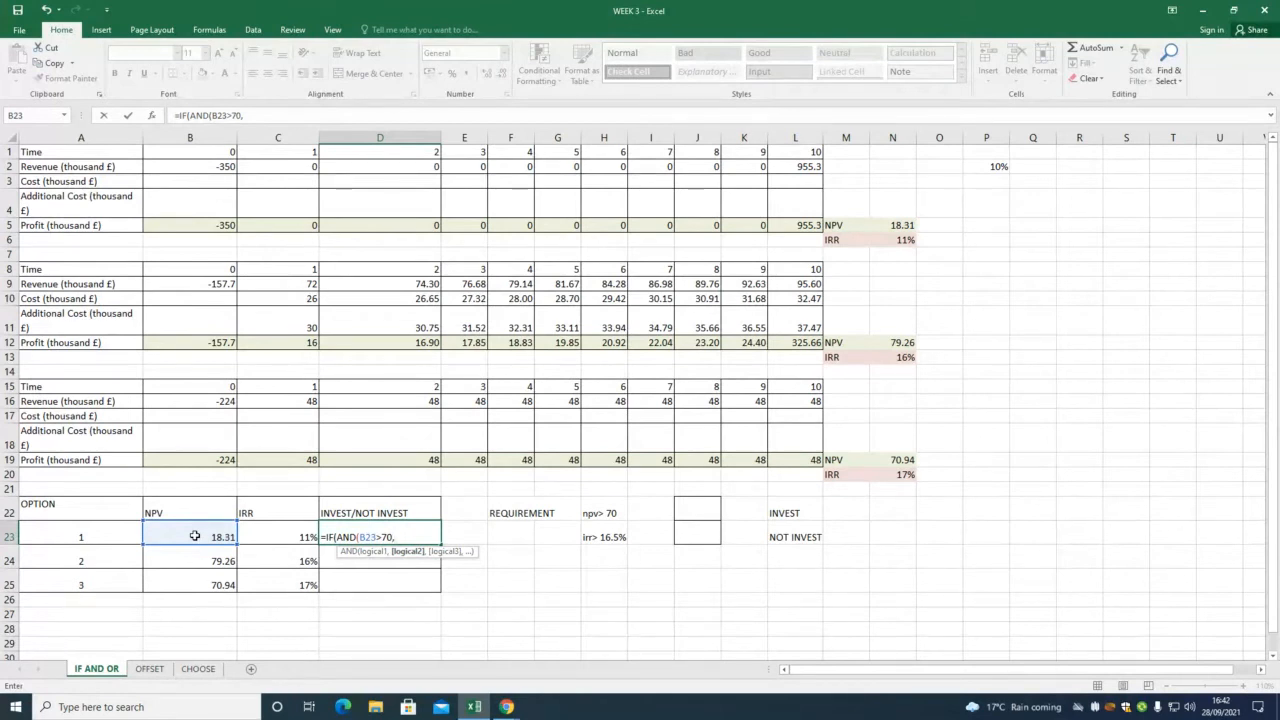
left_click(286, 537)
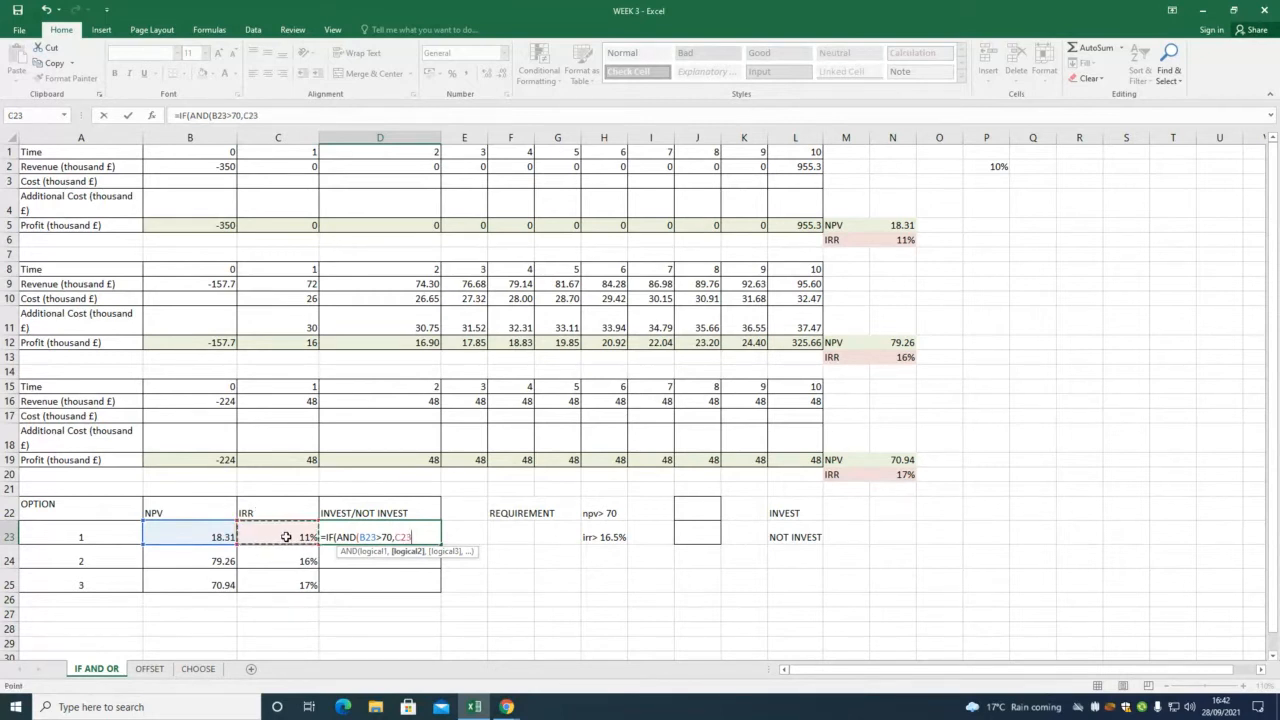
type(">16.5%")
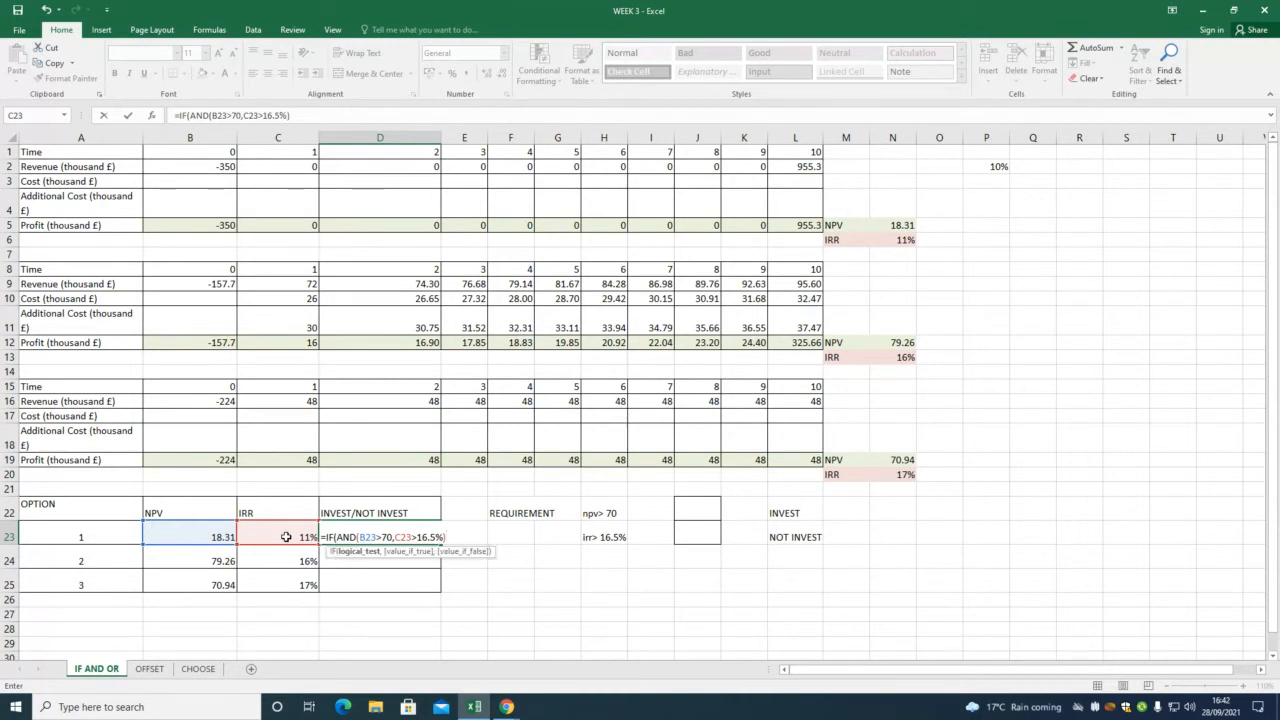
type(",")
key("BackSpace")
key("BackSpace")
key("BackSpace")
key("BackSpace")
key("BackSpace")
key("BackSpace")
key("BackSpace")
key("BackSpace")
key("BackSpace")
key("BackSpace")
key("BackSpace")
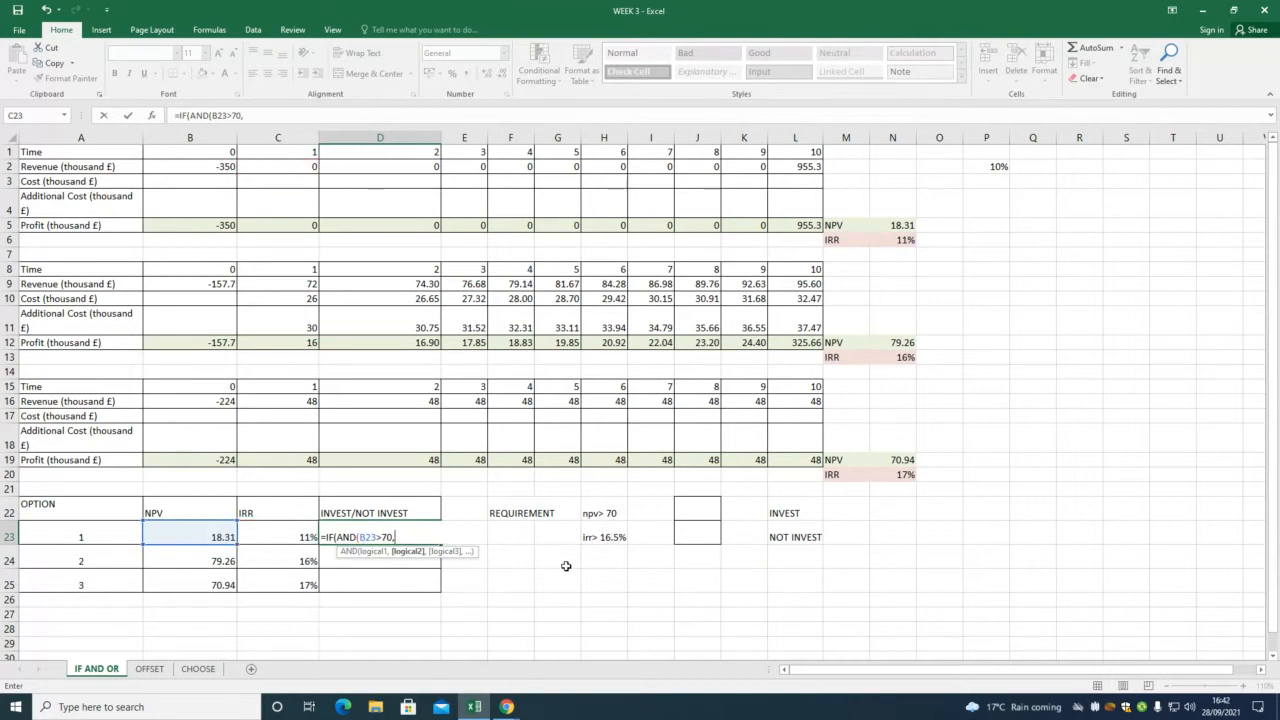
Add C23>16.5% as the second AND condition in D23's formula and close the AND test.
left_click(263, 529)
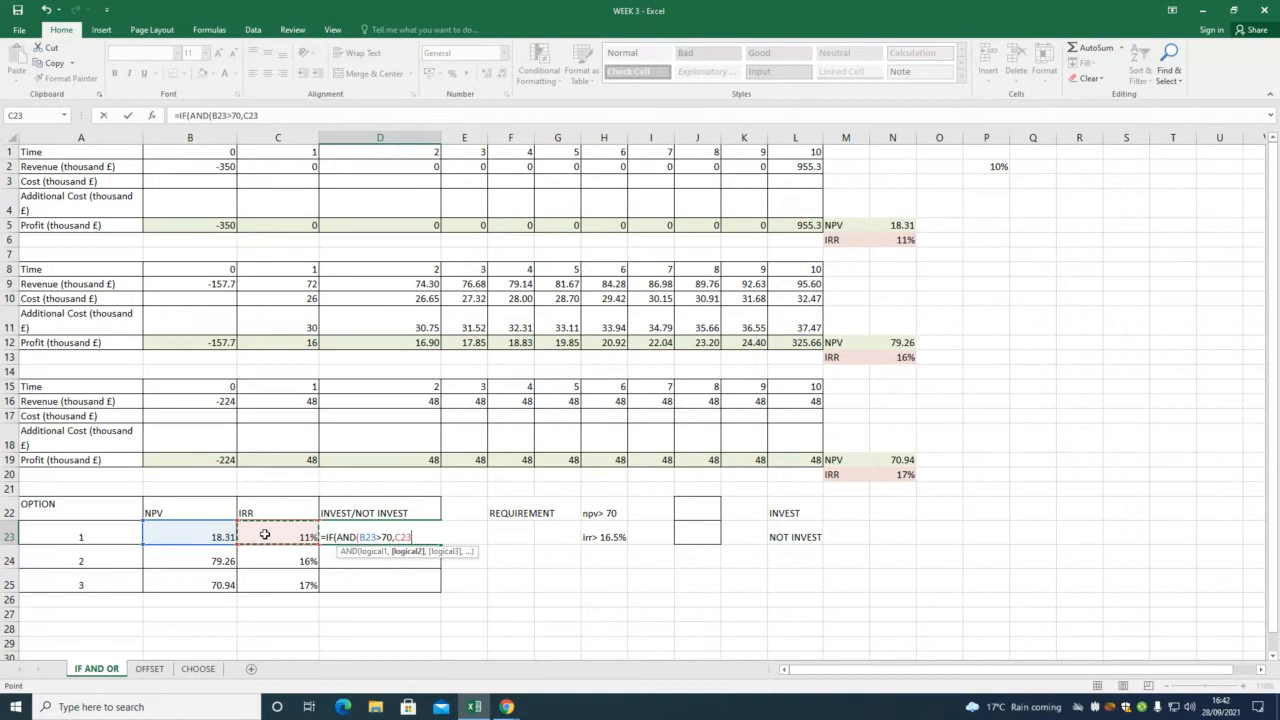
type(">16.5%")
type(")")
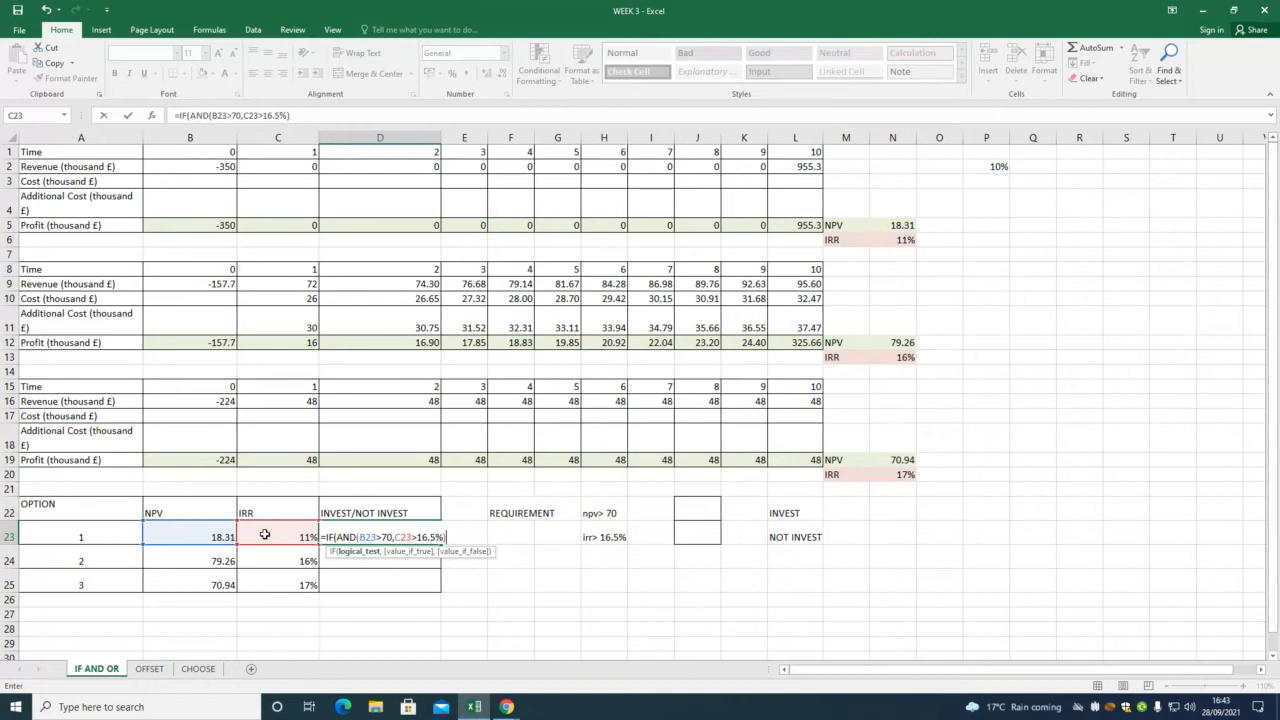
type(",")
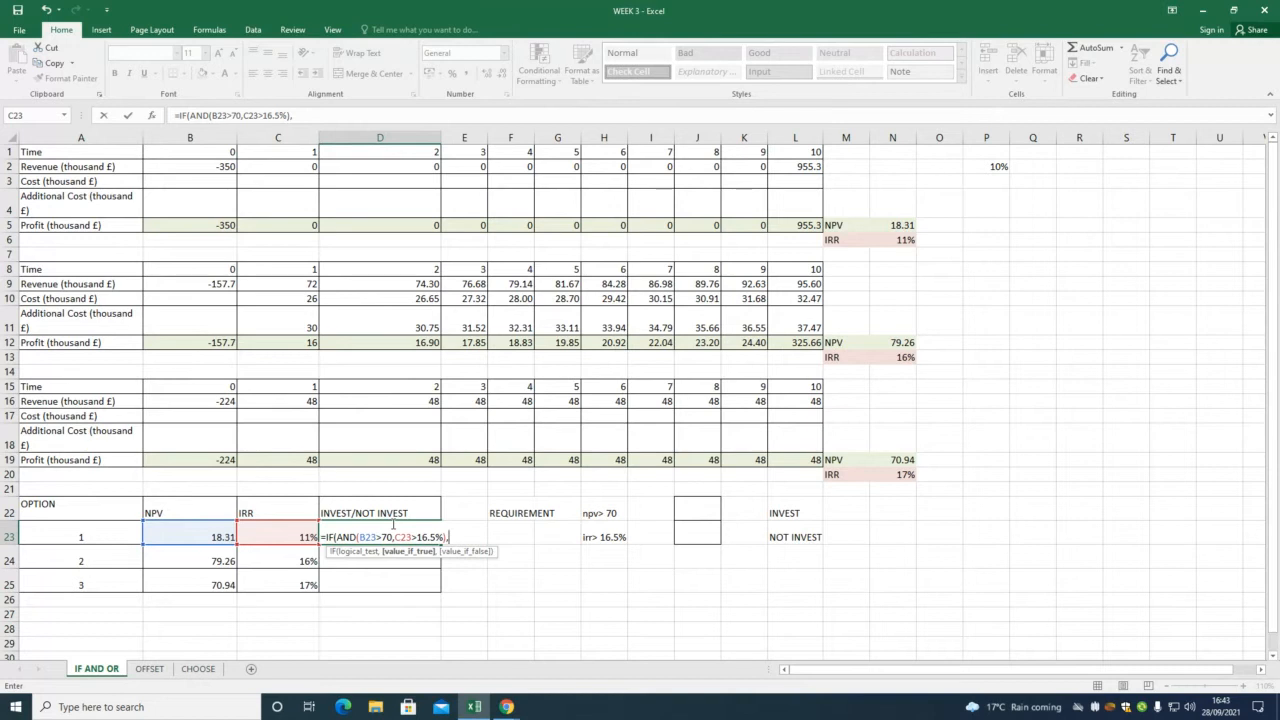
Complete D23's IF formula with L22 (INVEST) as the value if true and L23 (NOT INVEST) as the value if false.
left_click(798, 517)
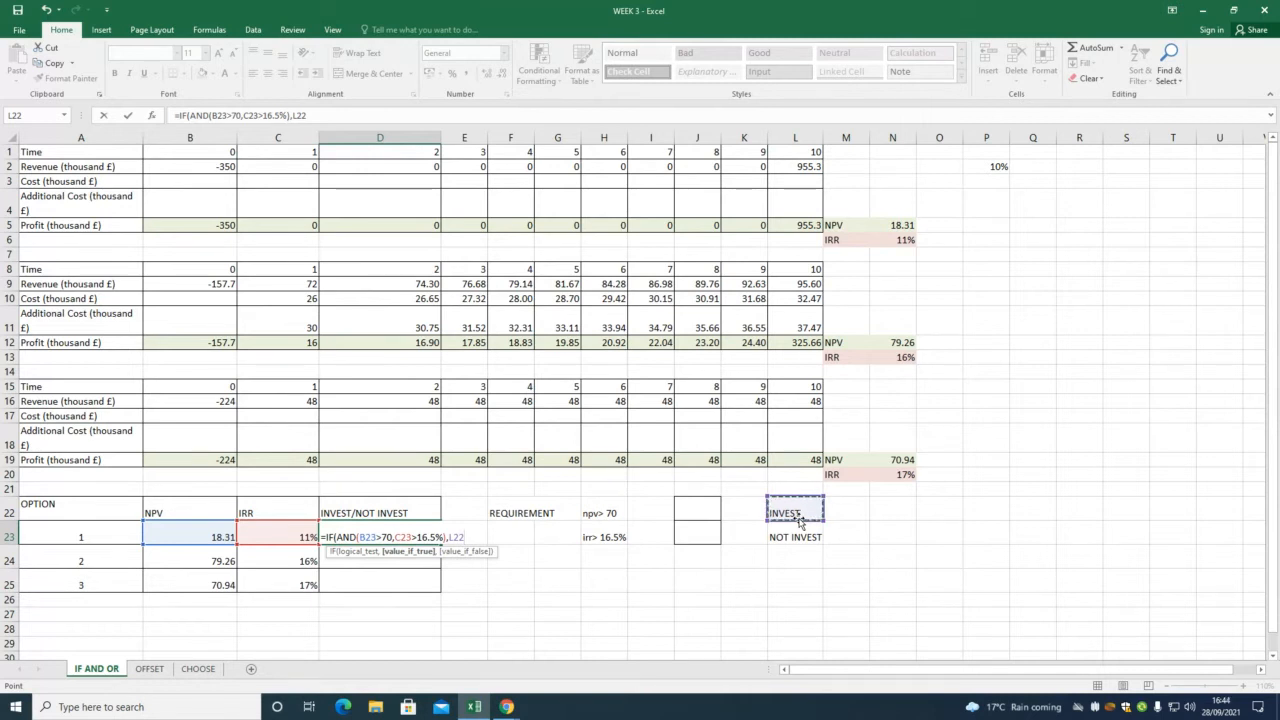
type(",")
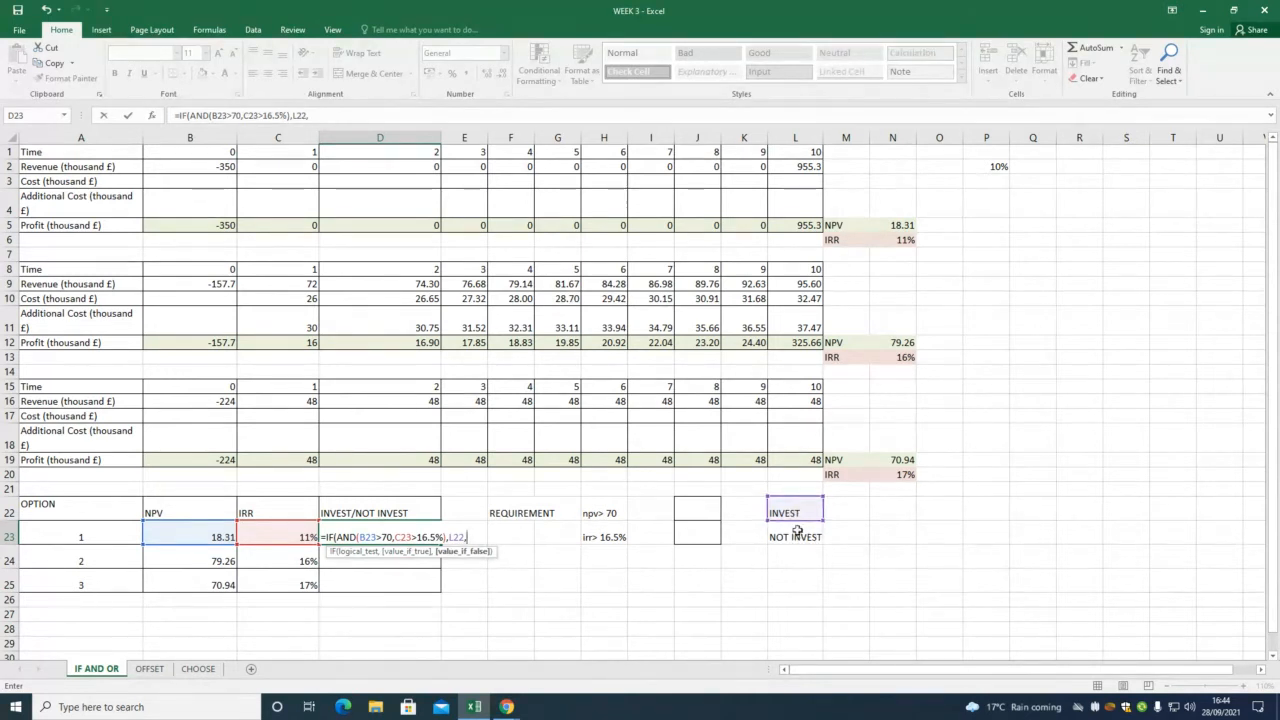
left_click(797, 531)
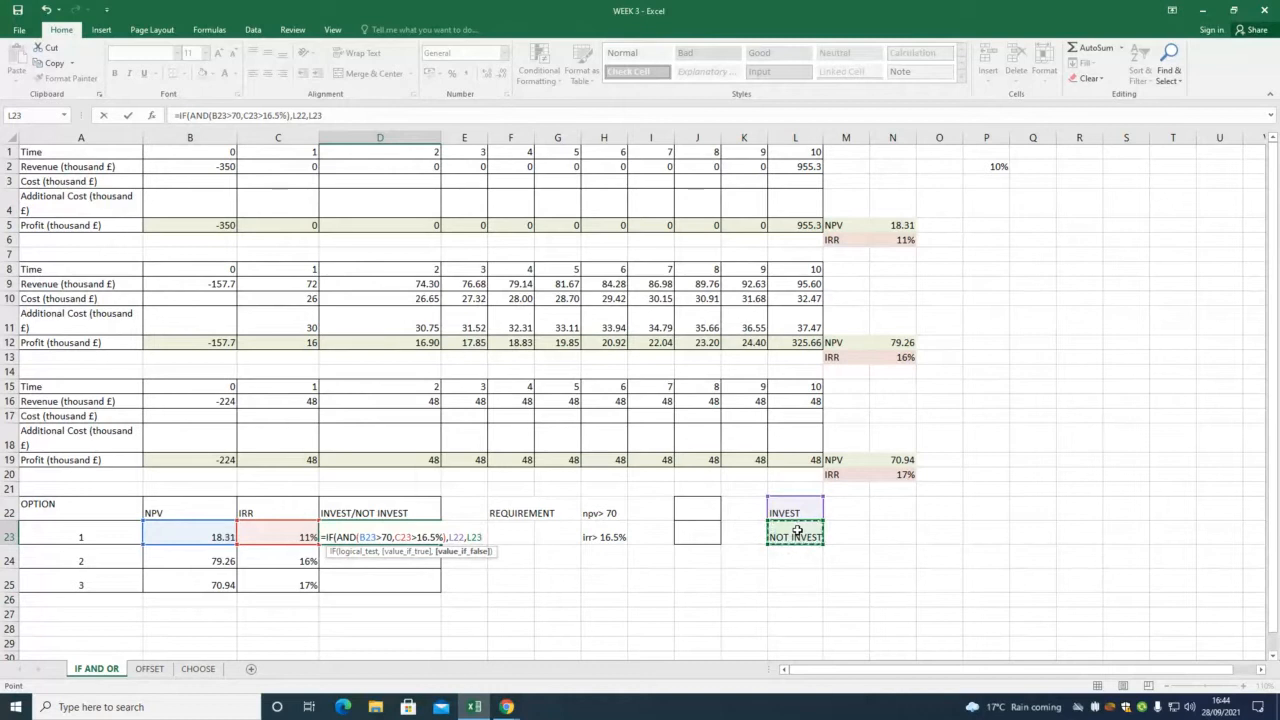
type(")")
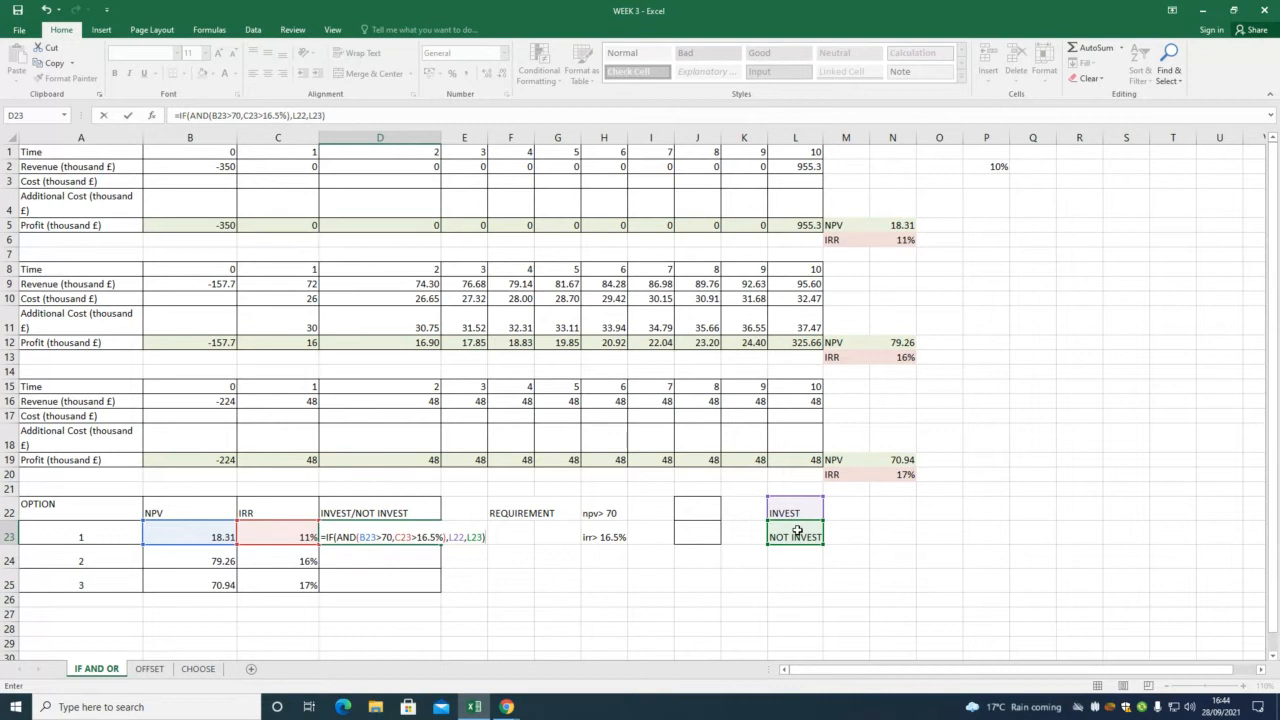
key("Return")
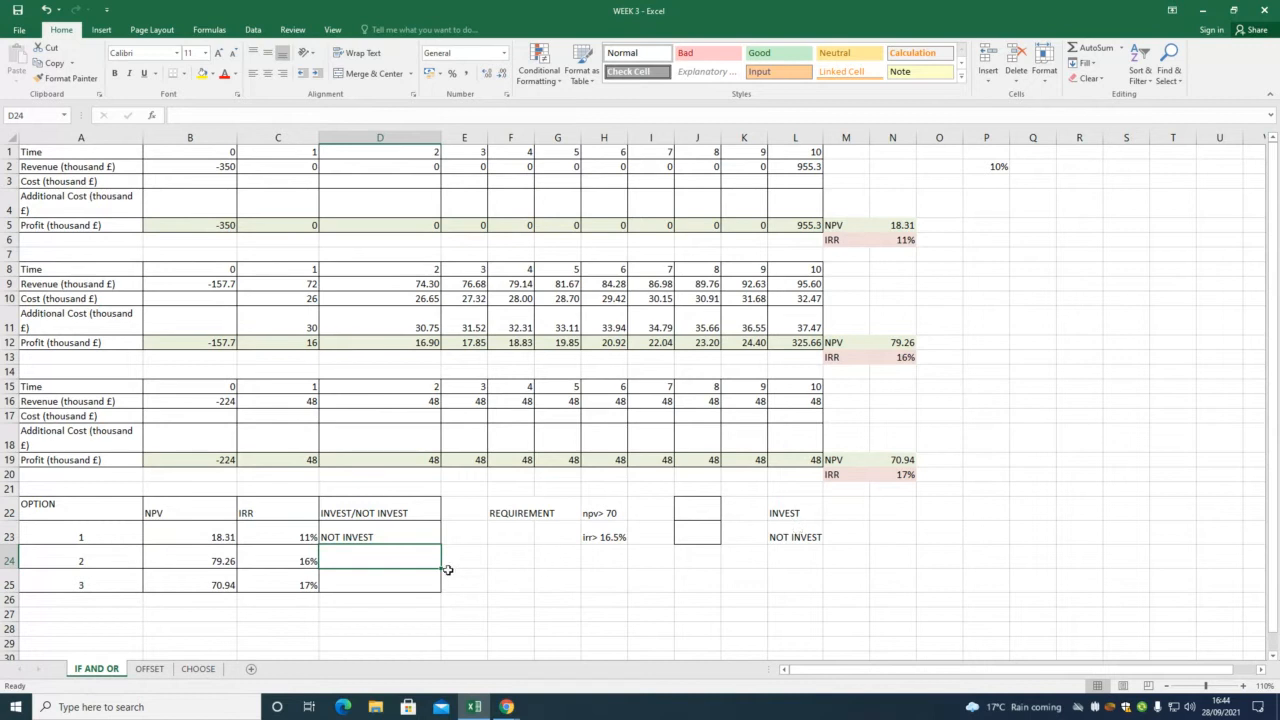
Make the two result references in D23's IF formula absolute, as $L$22 and $L$23.
left_click(414, 536)
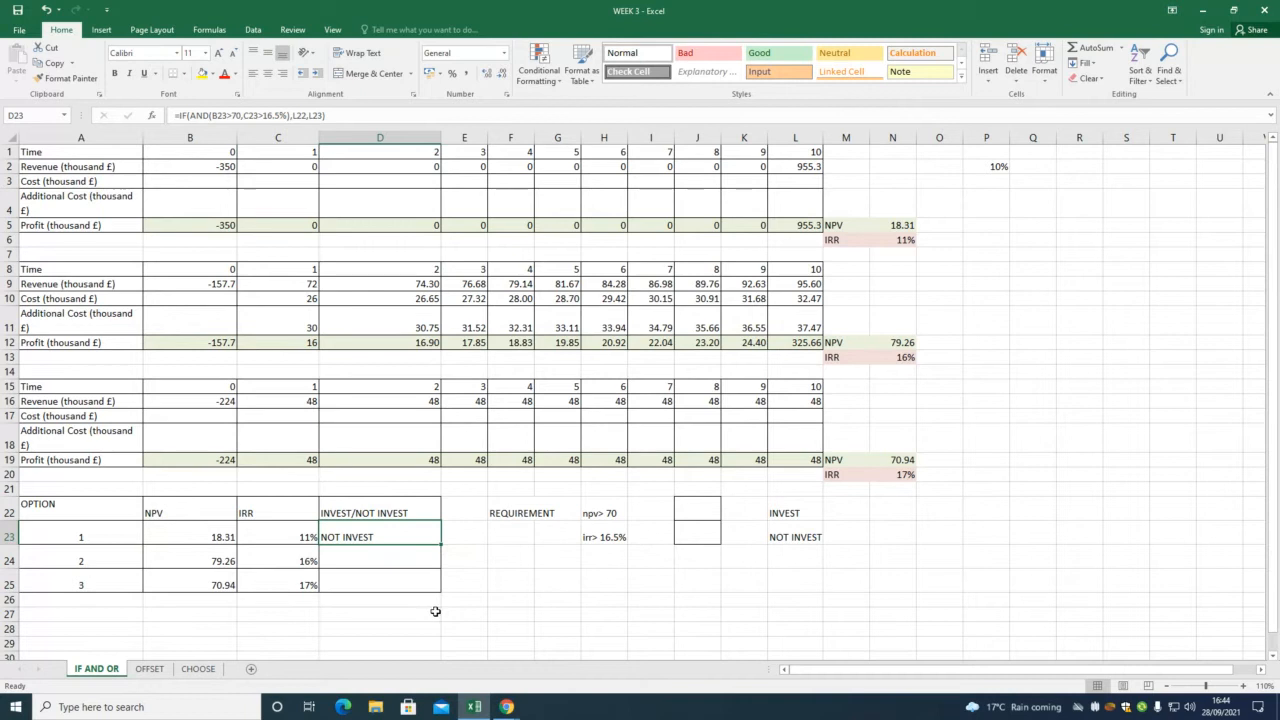
double_click(374, 536)
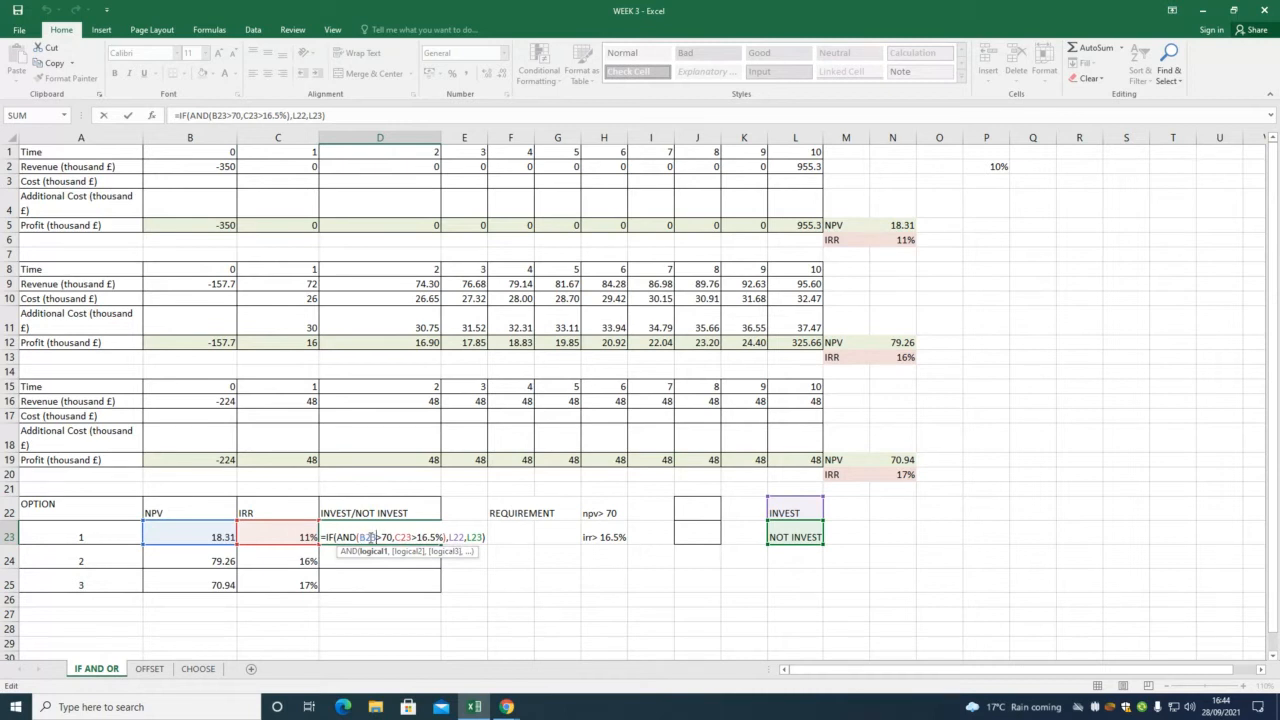
key("ctrl+Return")
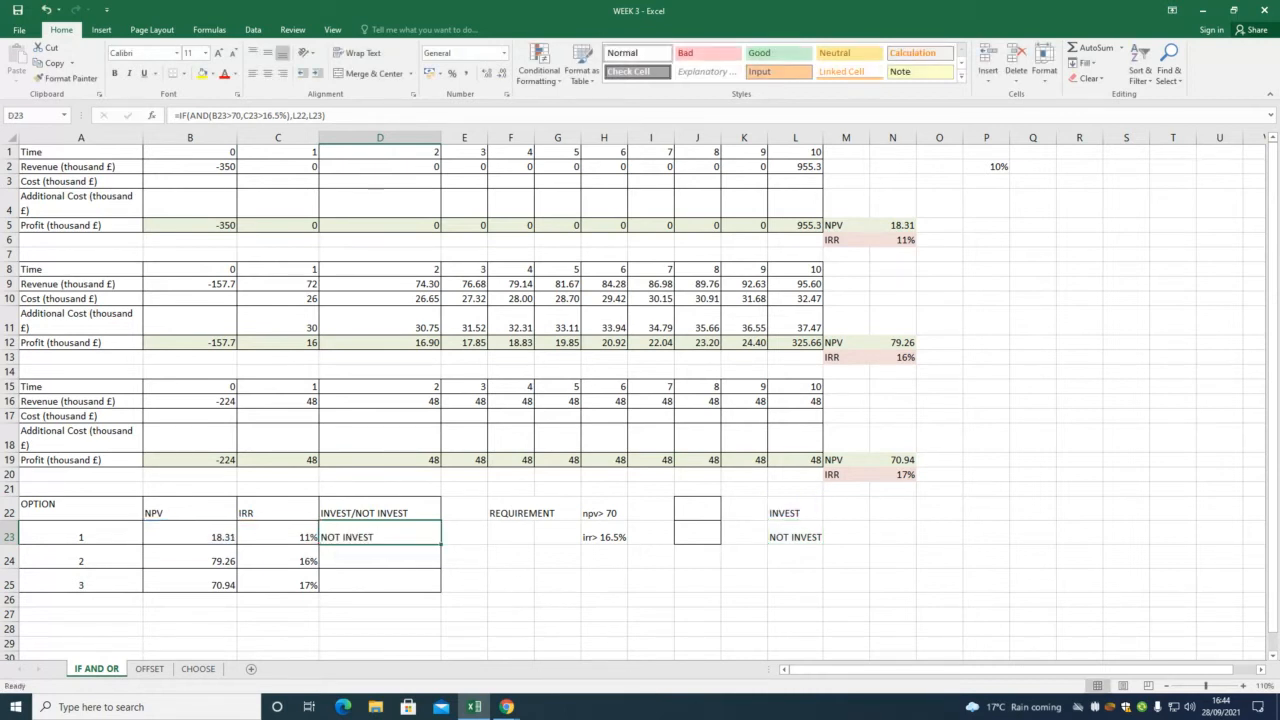
left_click(1243, 686)
left_click(1243, 686)
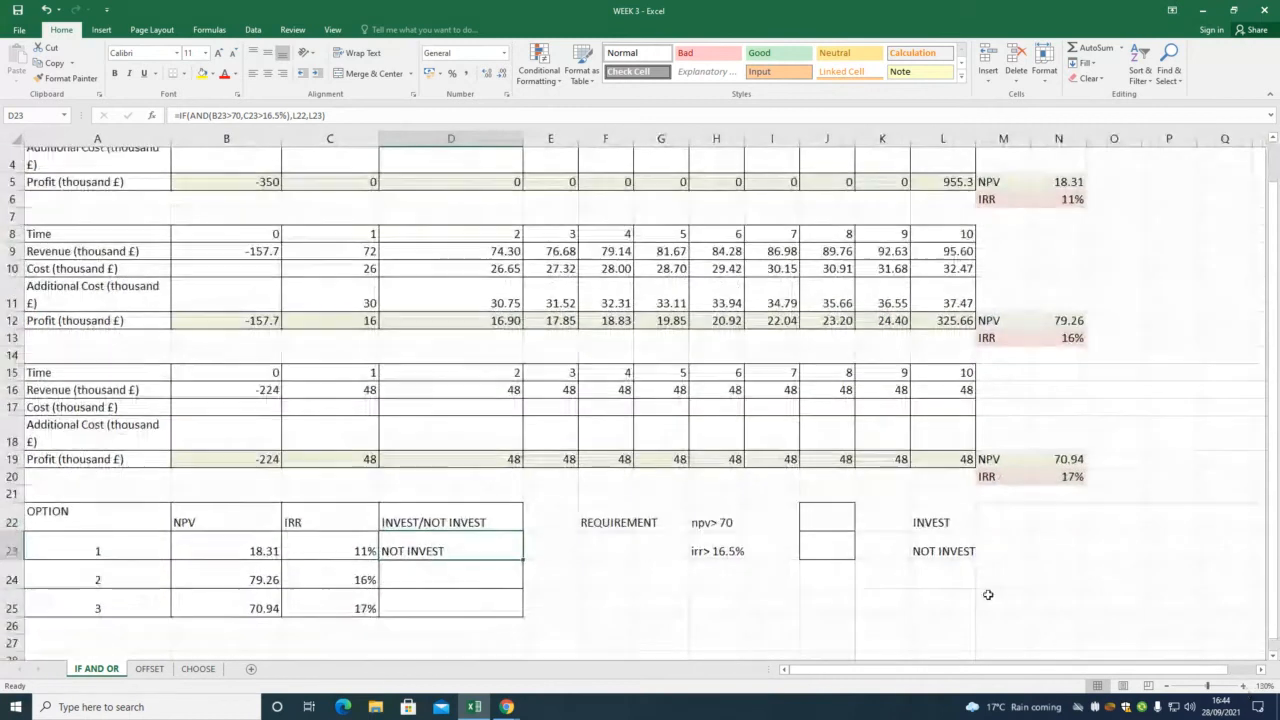
scroll(452, 451, "down", 2)
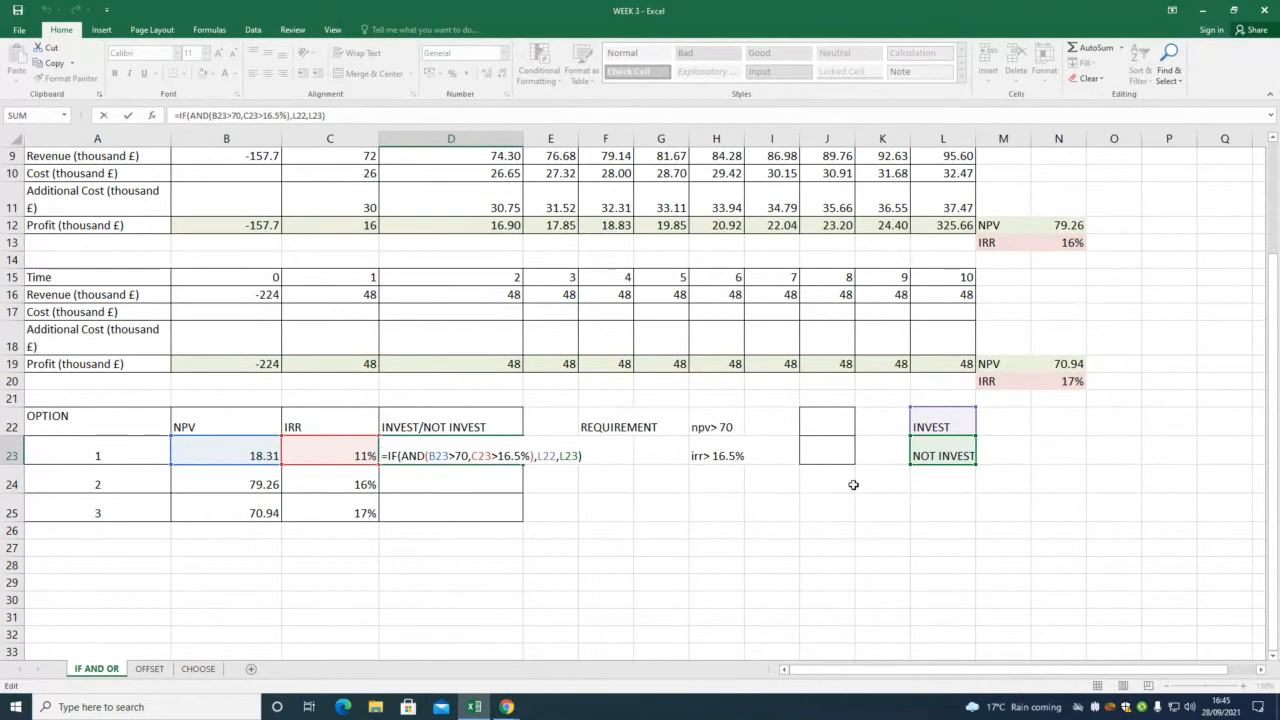
double_click(546, 456)
left_click(539, 456)
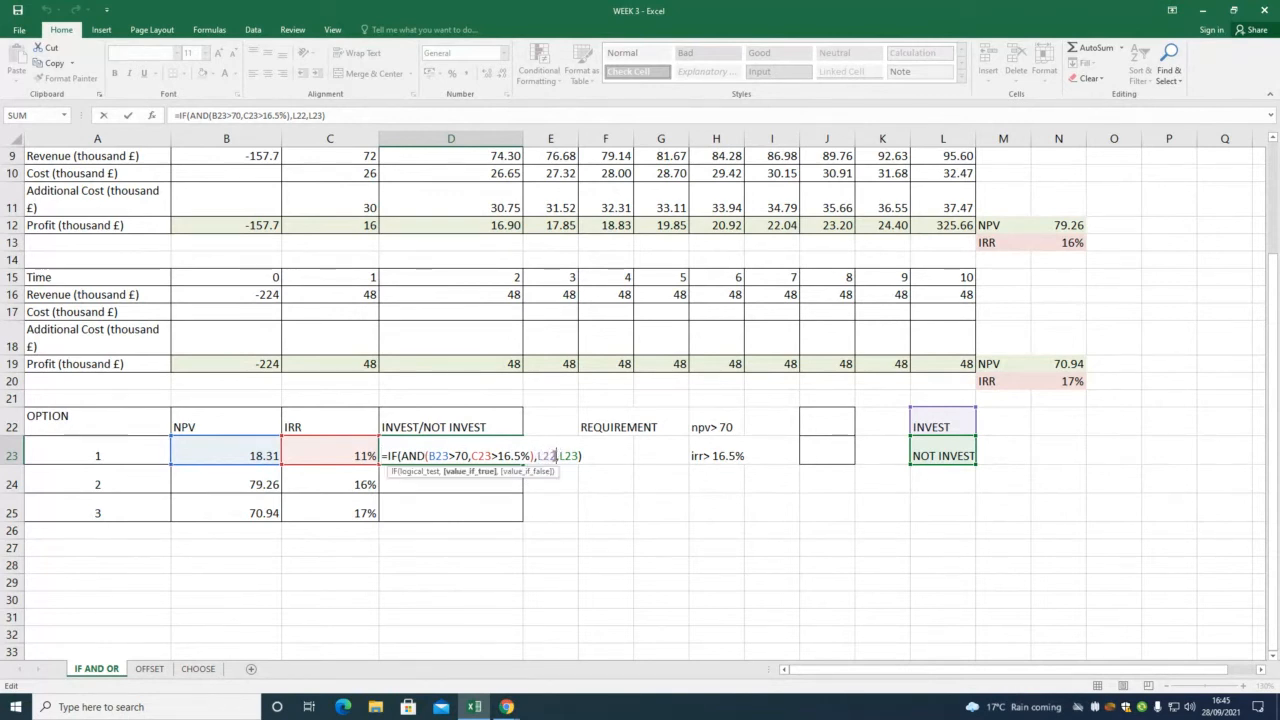
double_click(539, 456)
key("F4")
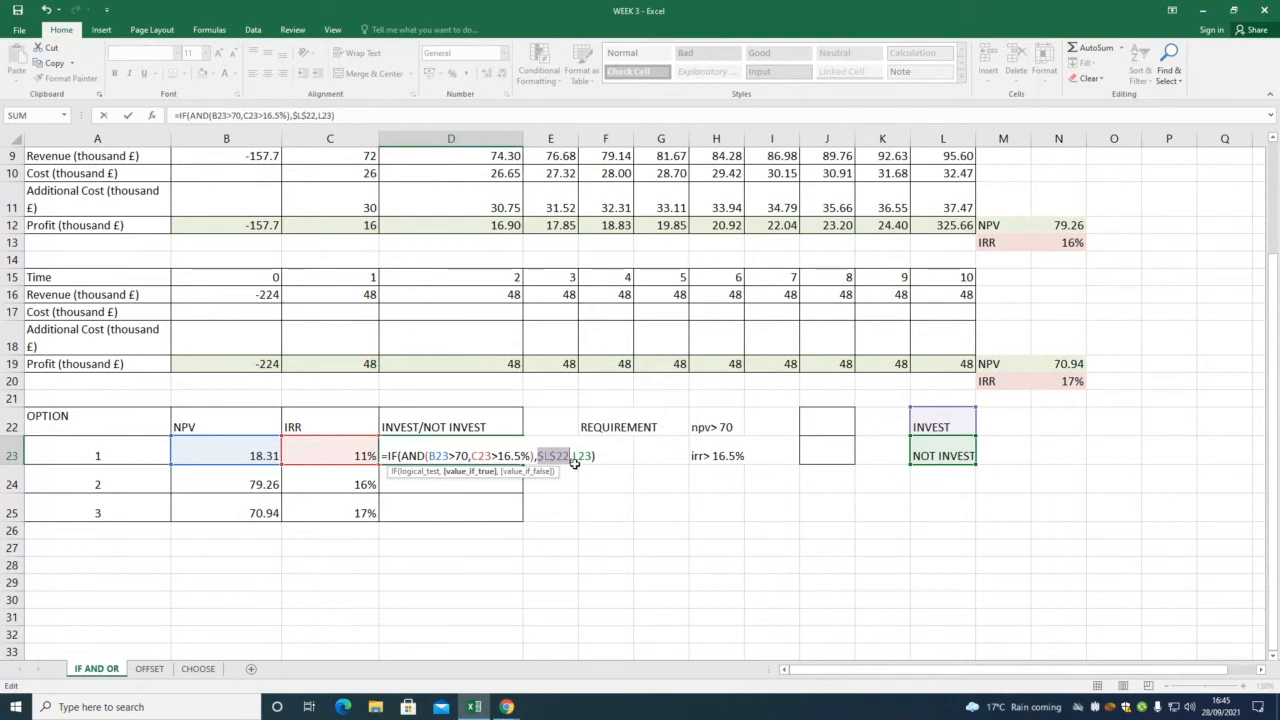
left_click_drag(574, 457, 592, 456)
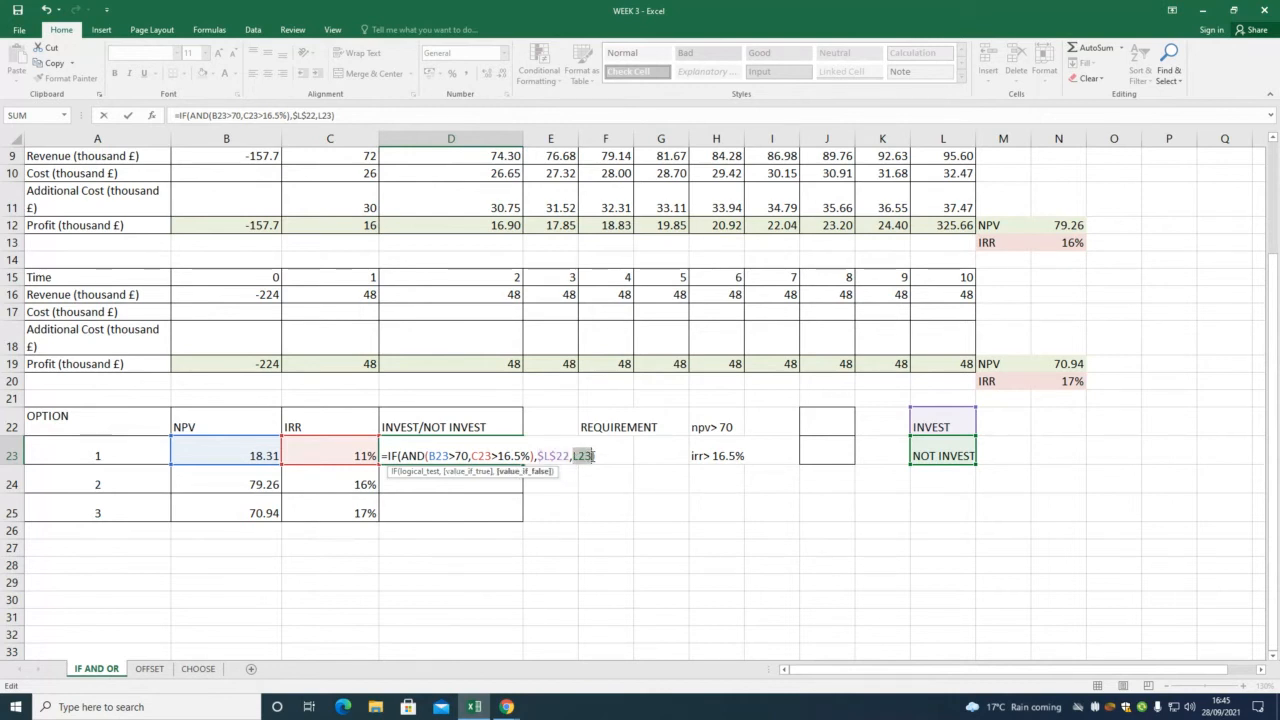
key("F4")
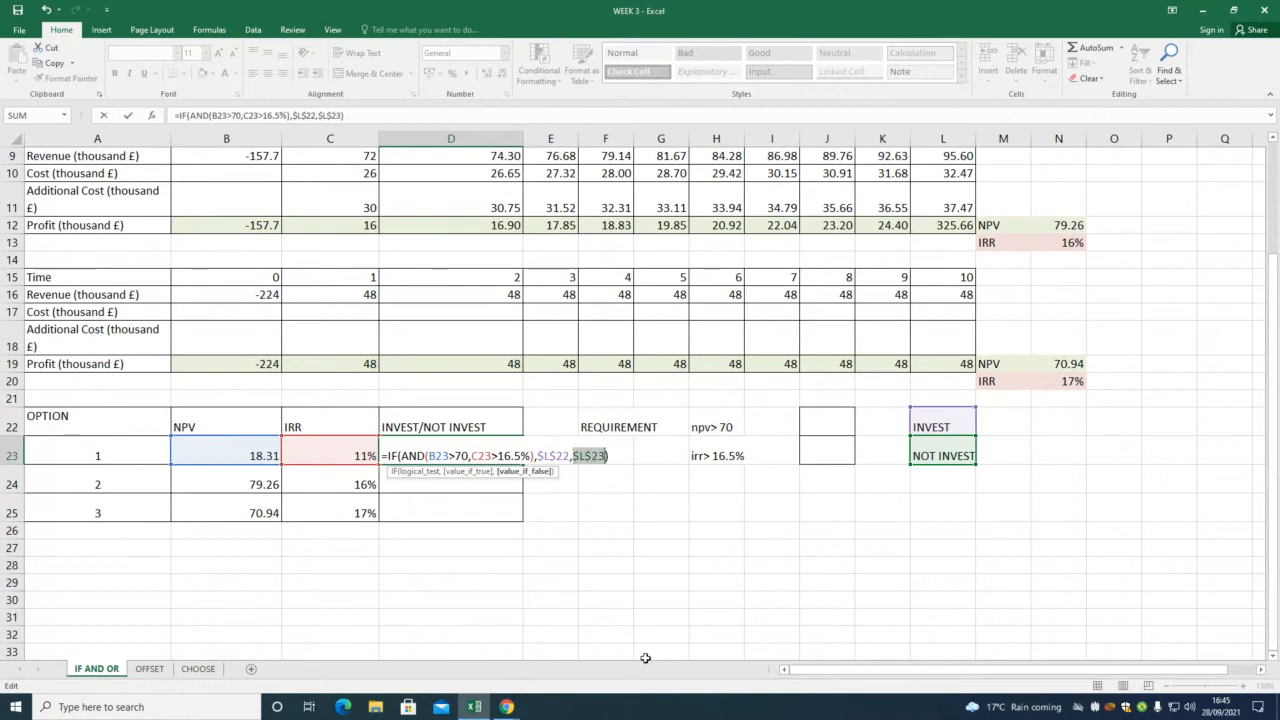
key("Return")
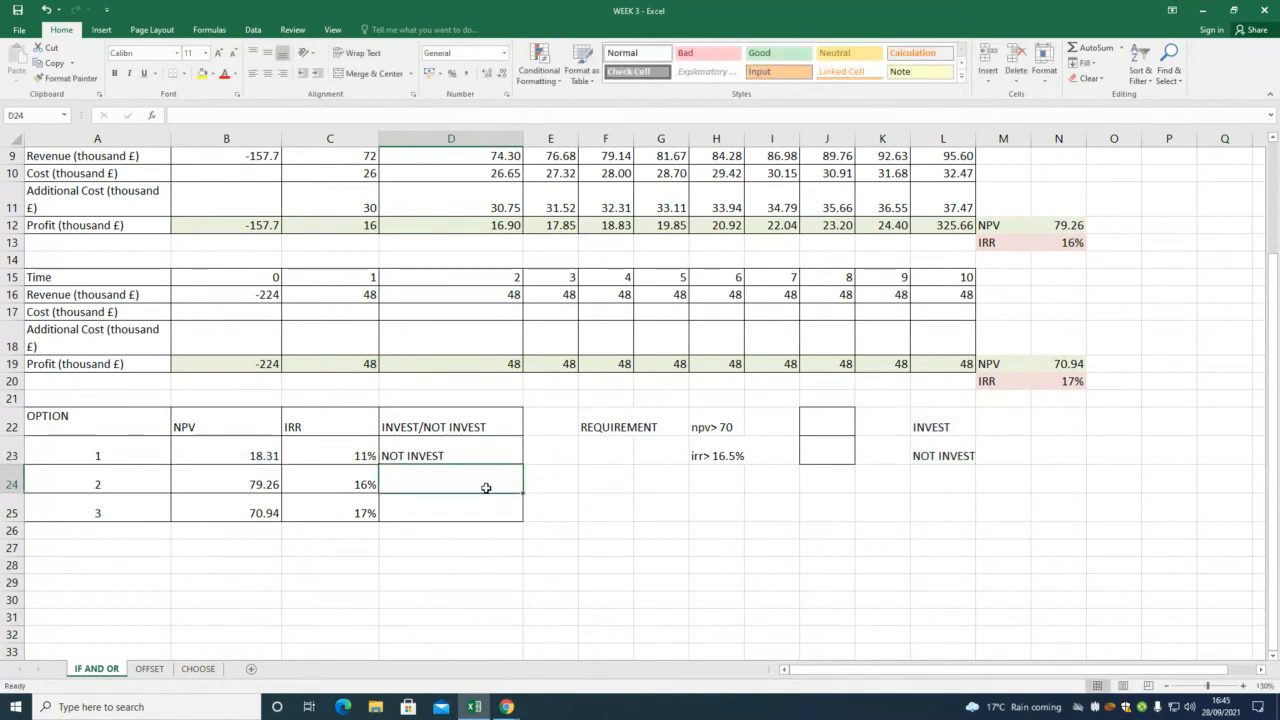
Fill the IF formula from D23 down to D25 for options 2 and 3.
left_click(475, 458)
left_click_drag(519, 463, 517, 486)
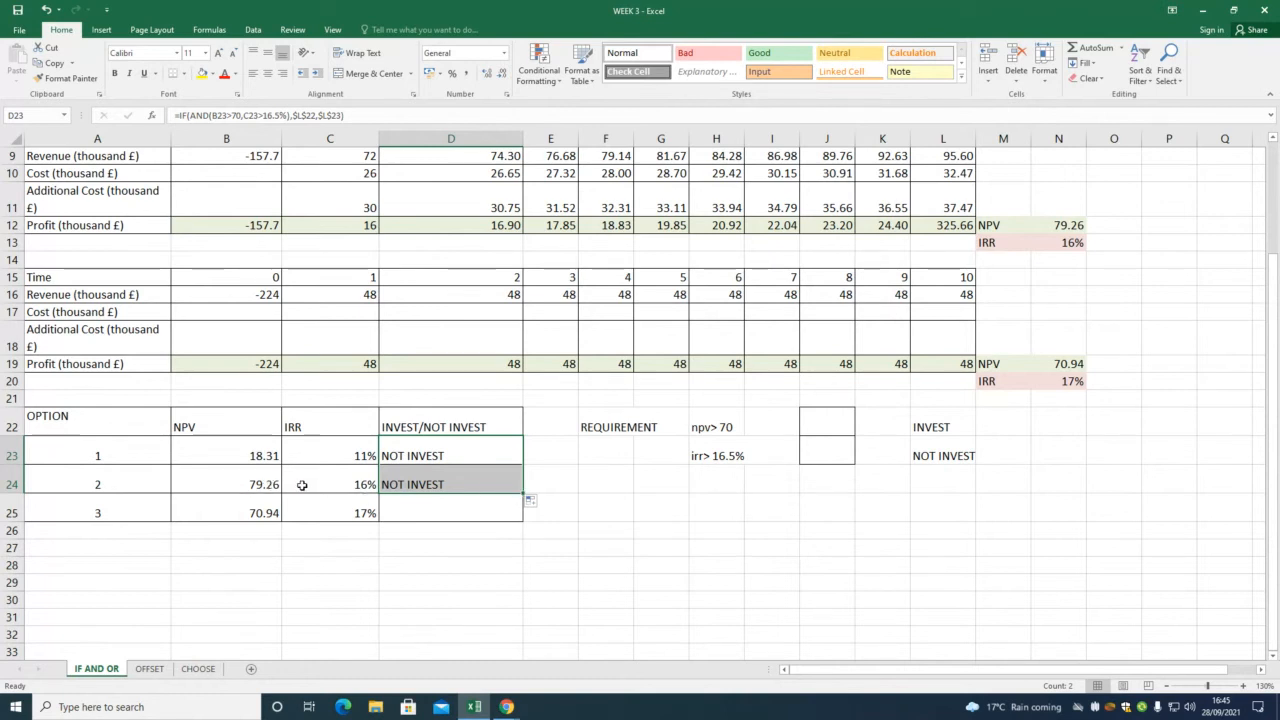
left_click_drag(521, 492, 511, 512)
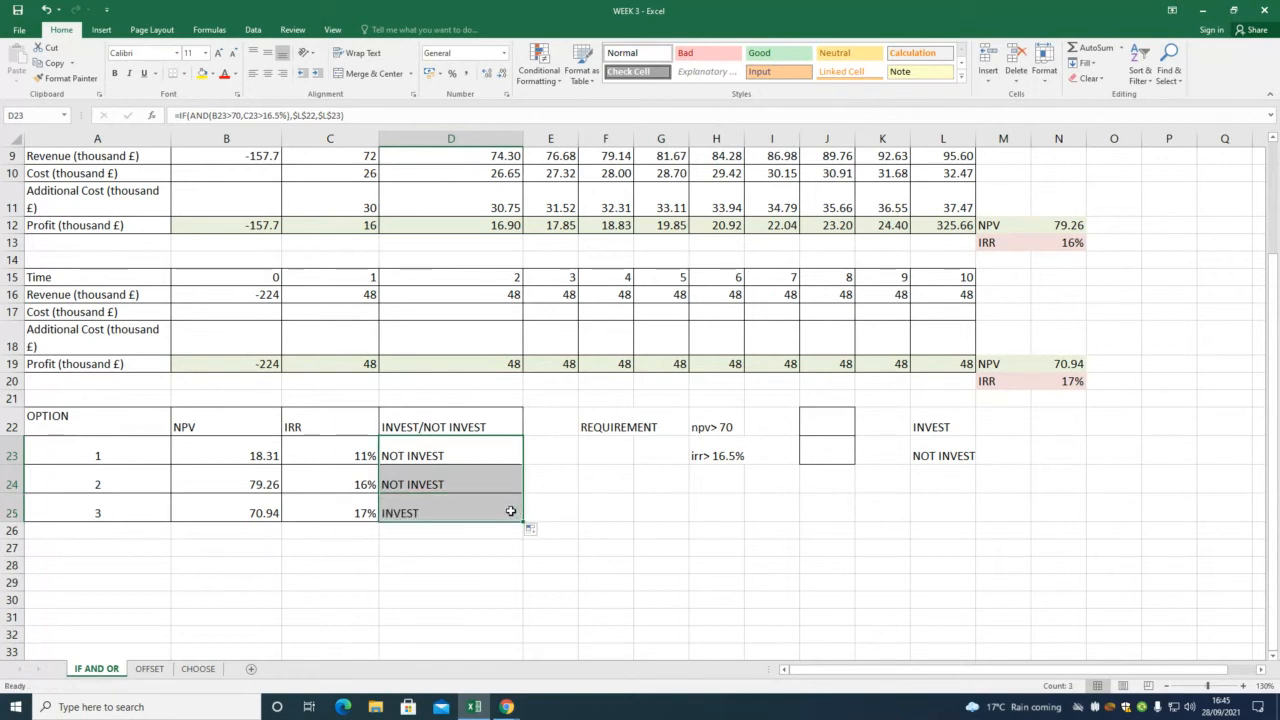
left_click(510, 511)
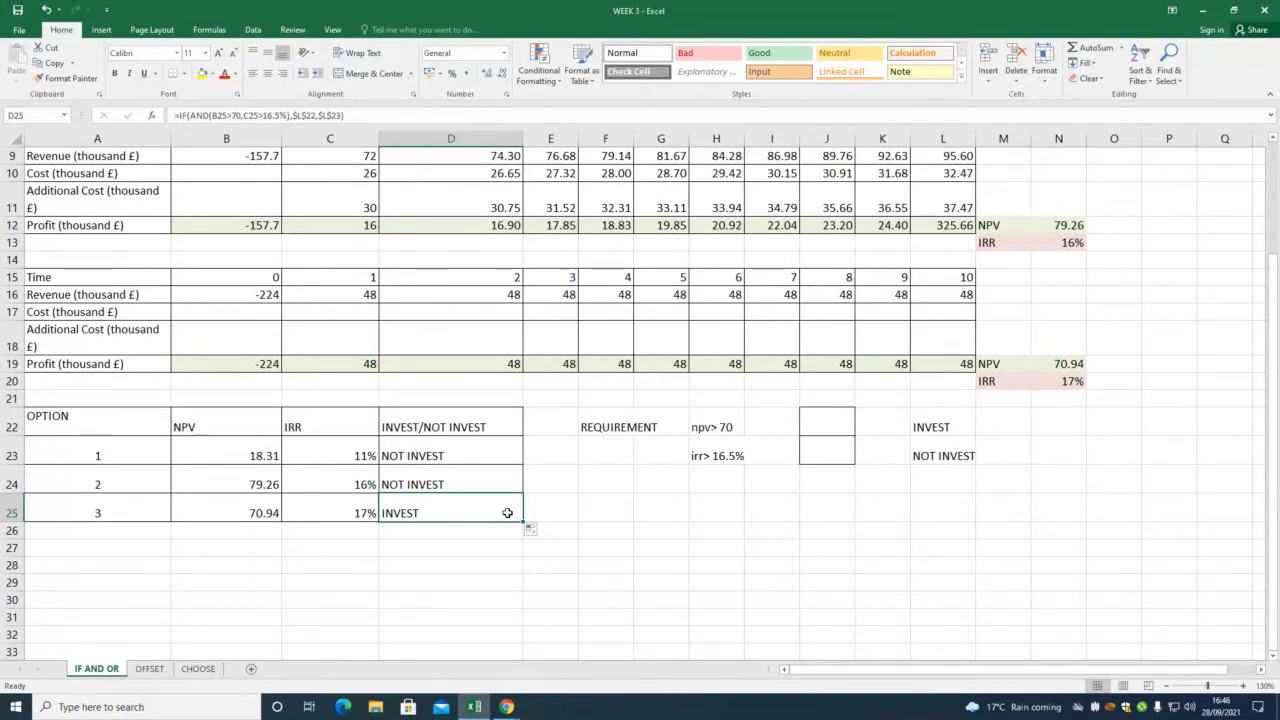
Review the finished IF formula in D23 and the projects' NPV and IRR figures in column N.
double_click(462, 446)
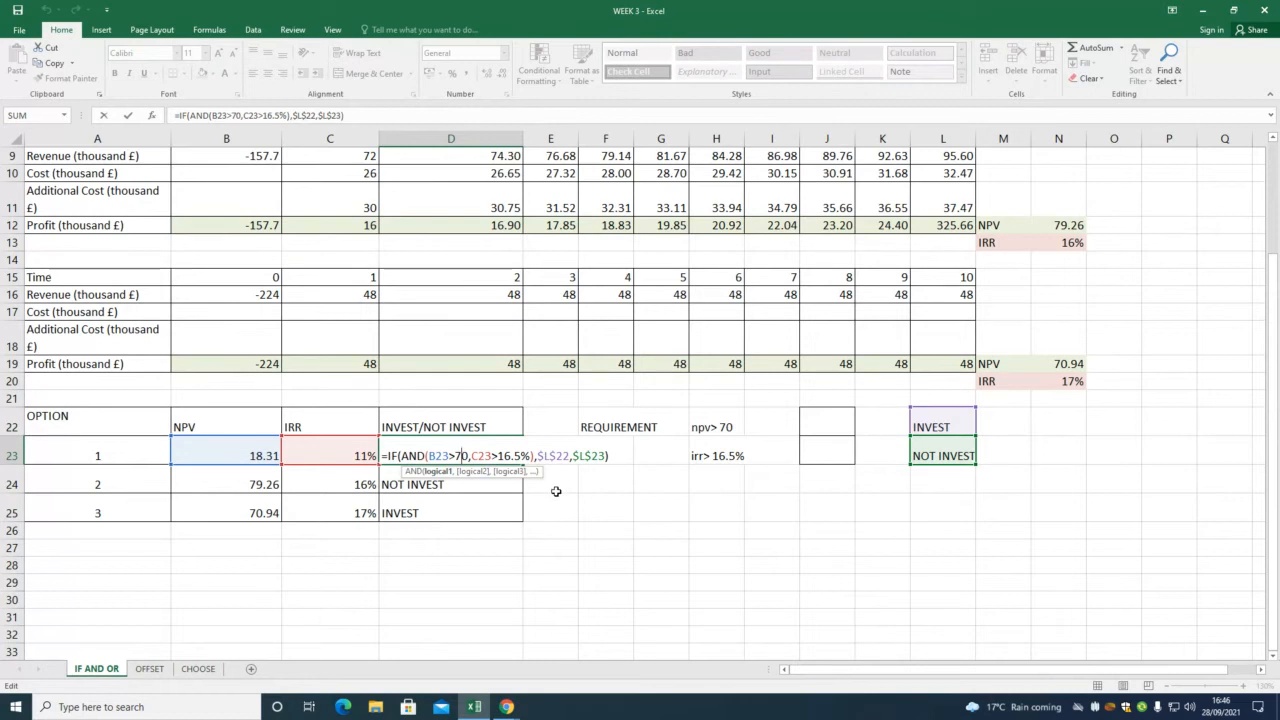
key("Return")
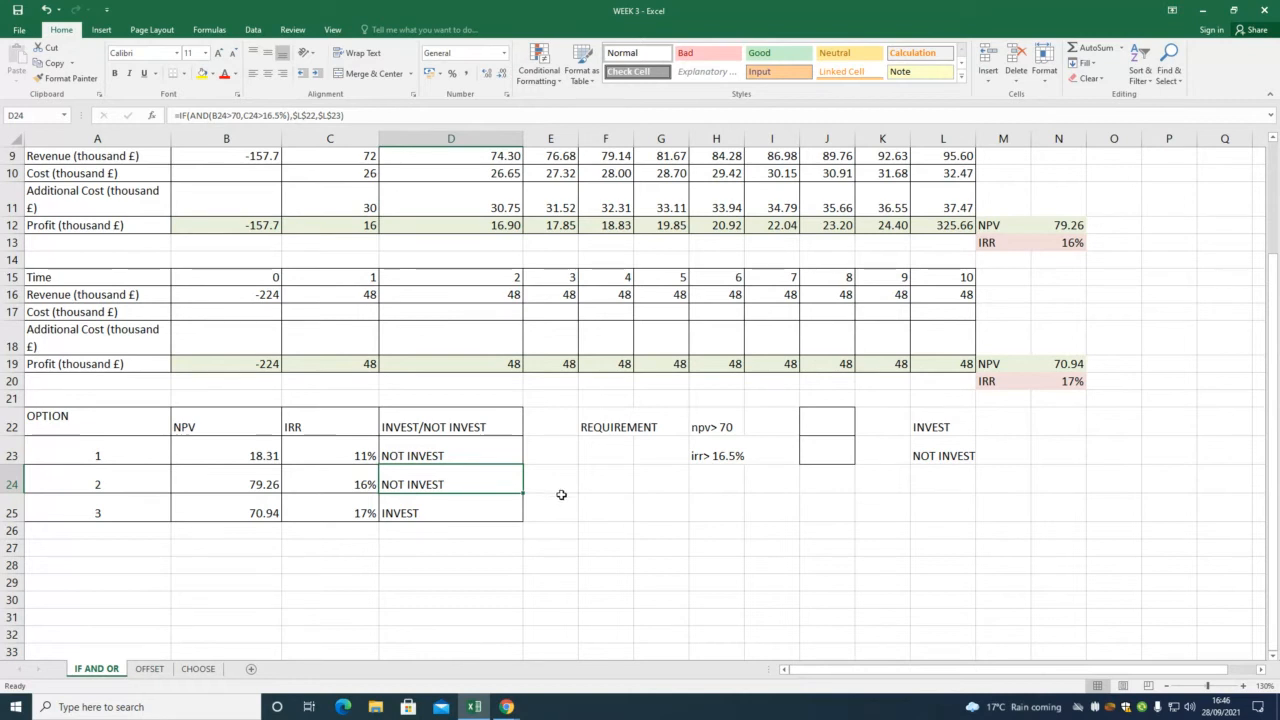
left_click(469, 454)
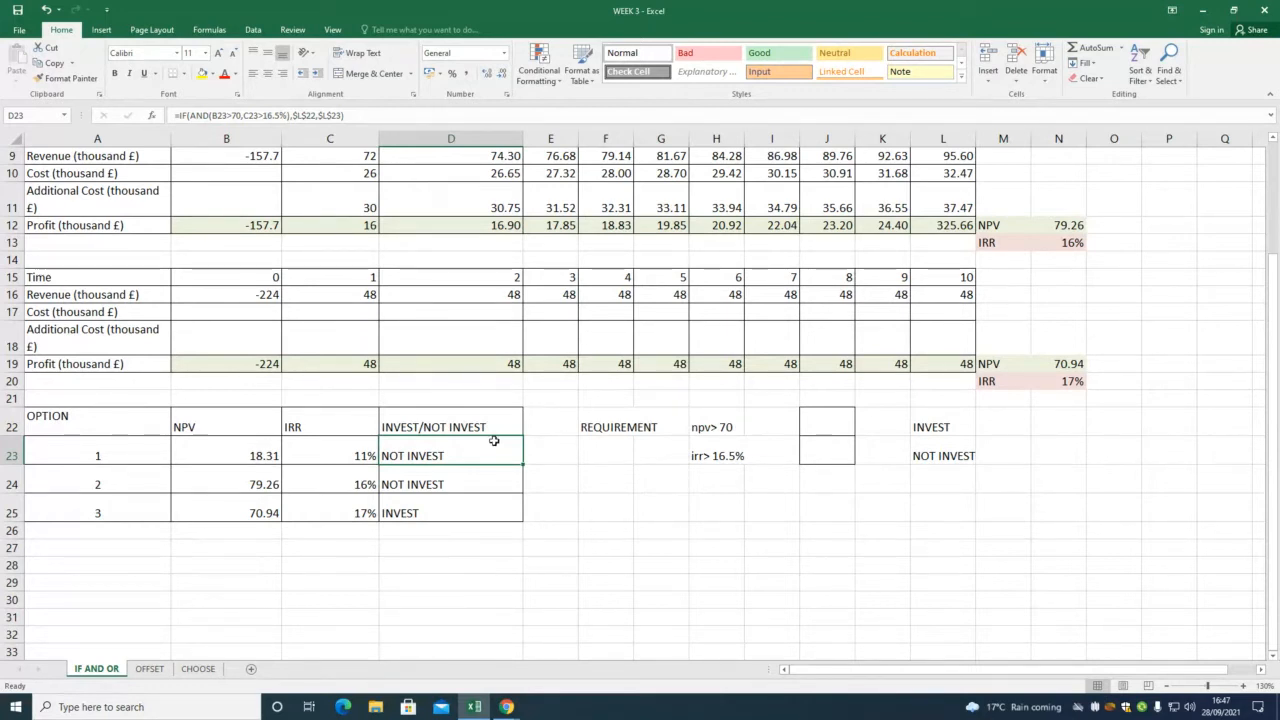
scroll(494, 441, "up", 1)
scroll(494, 441, "up", 3)
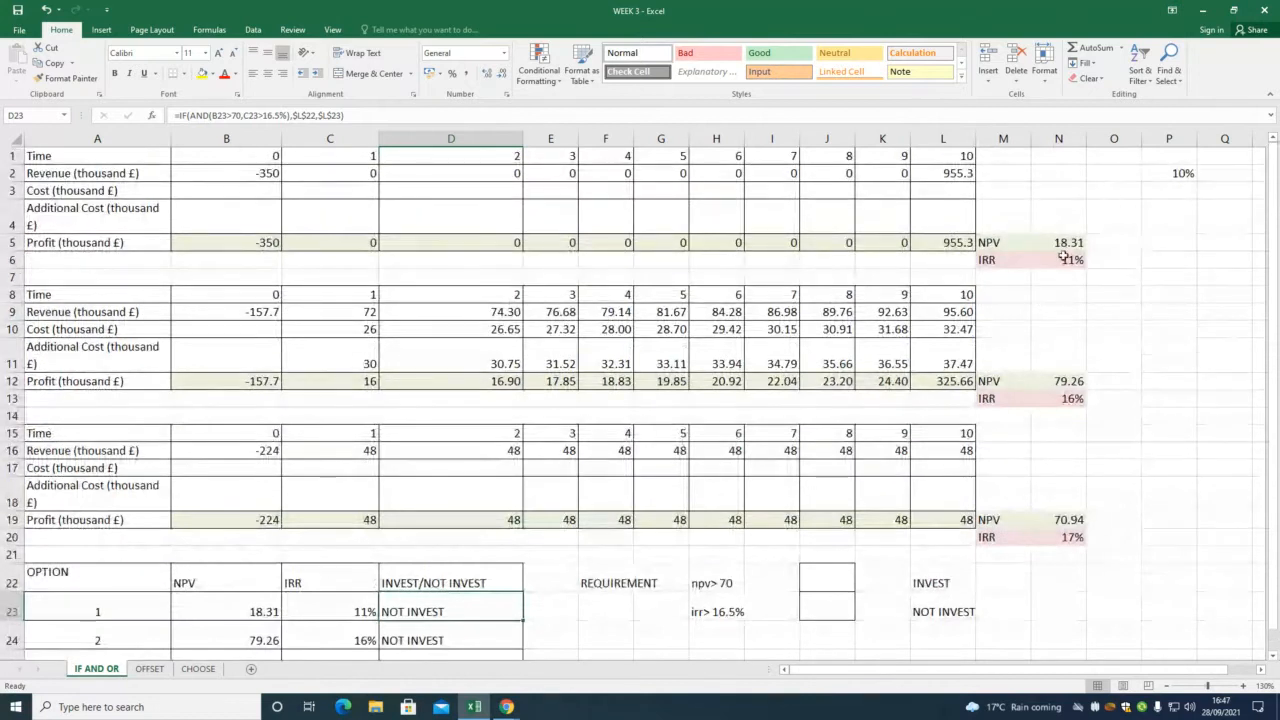
Replace the first project's year 10 profit in L5 with 1055 to test its investment decision.
scroll(723, 571, "down", 2)
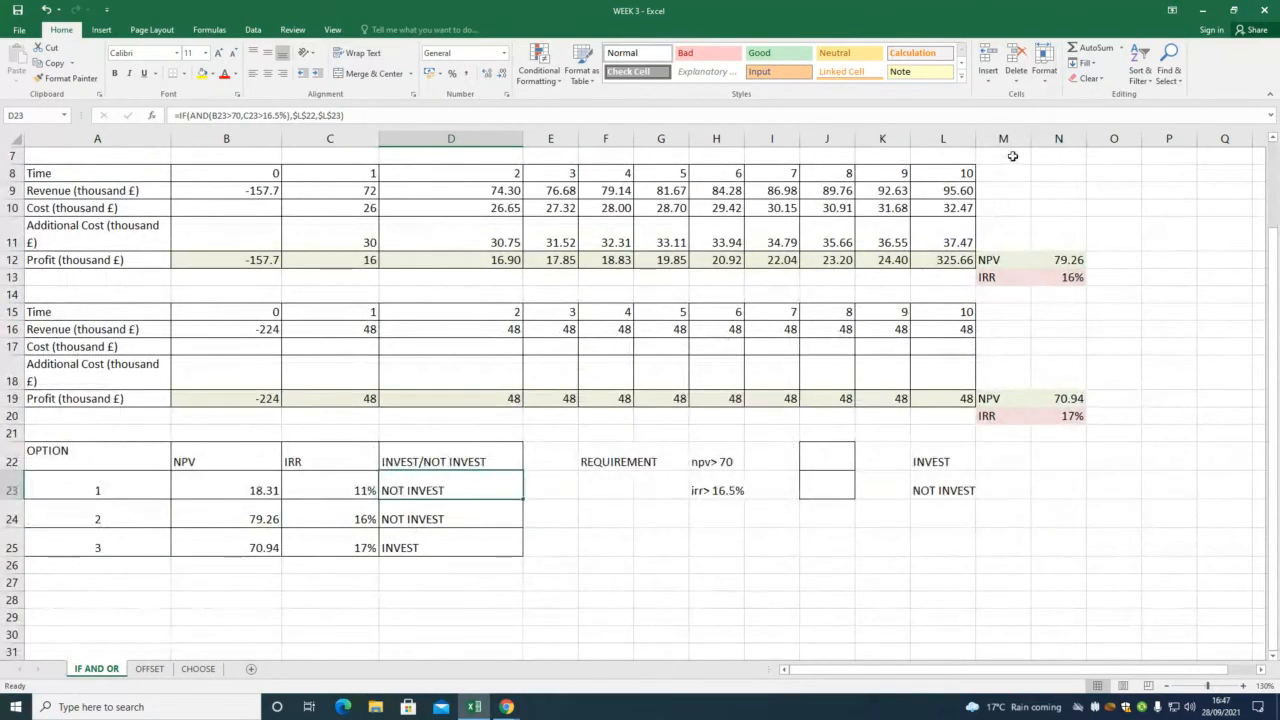
scroll(1011, 156, "up", 2)
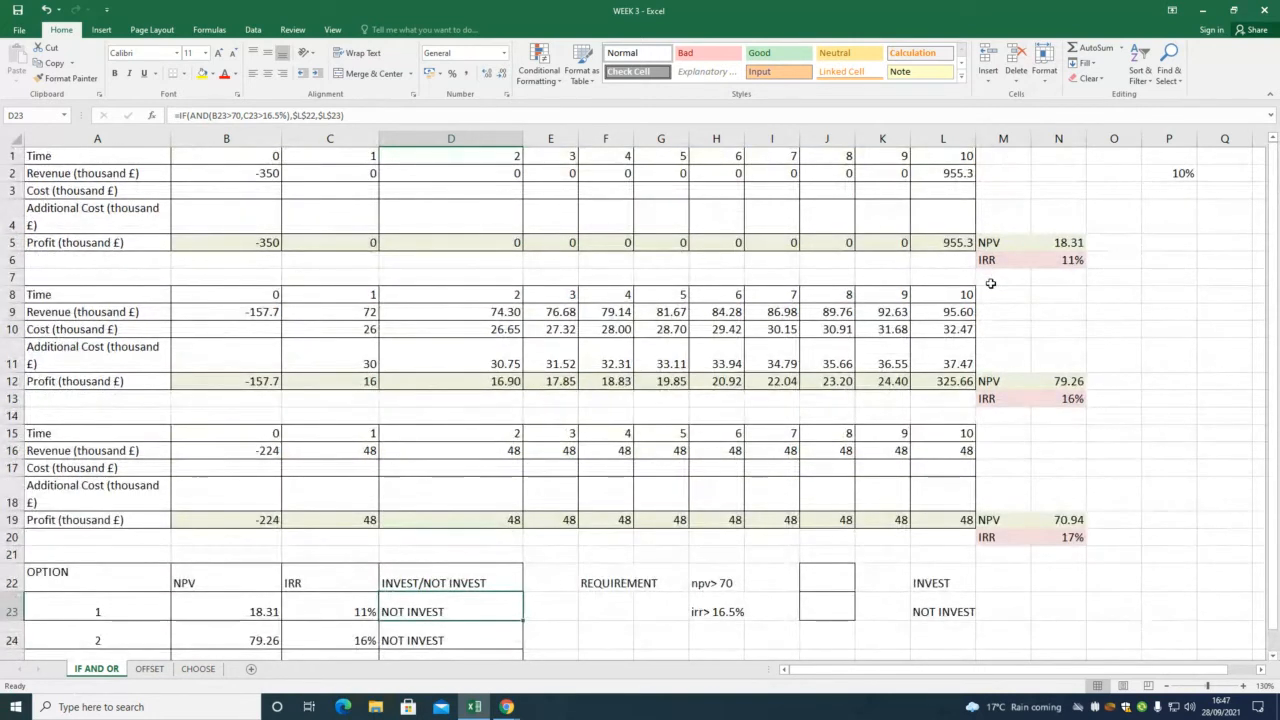
scroll(990, 283, "down", 1)
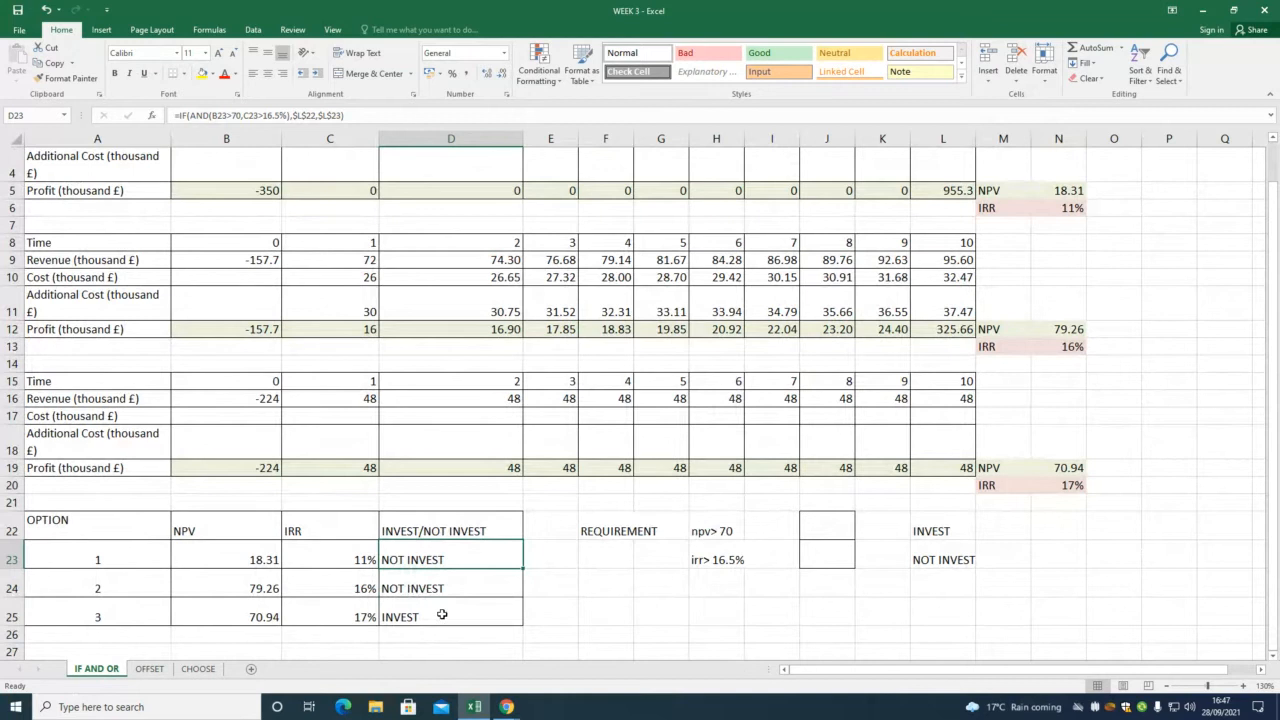
left_click(956, 190)
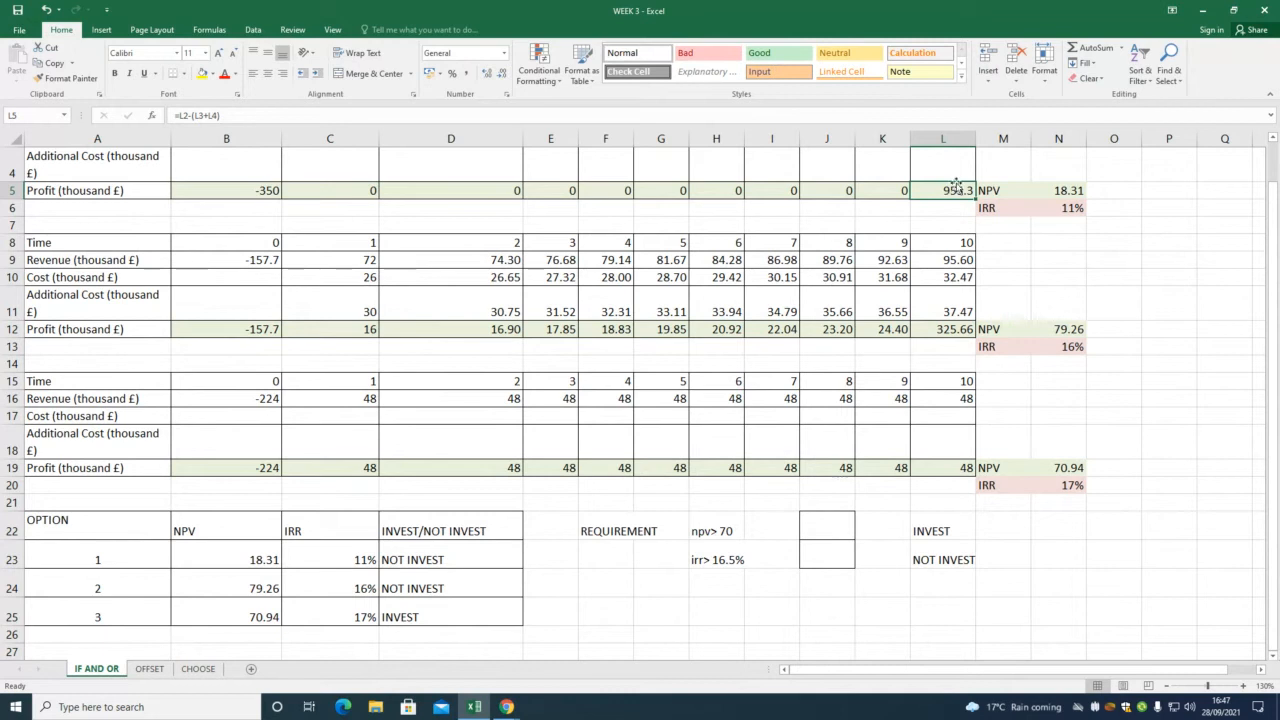
type("1055")
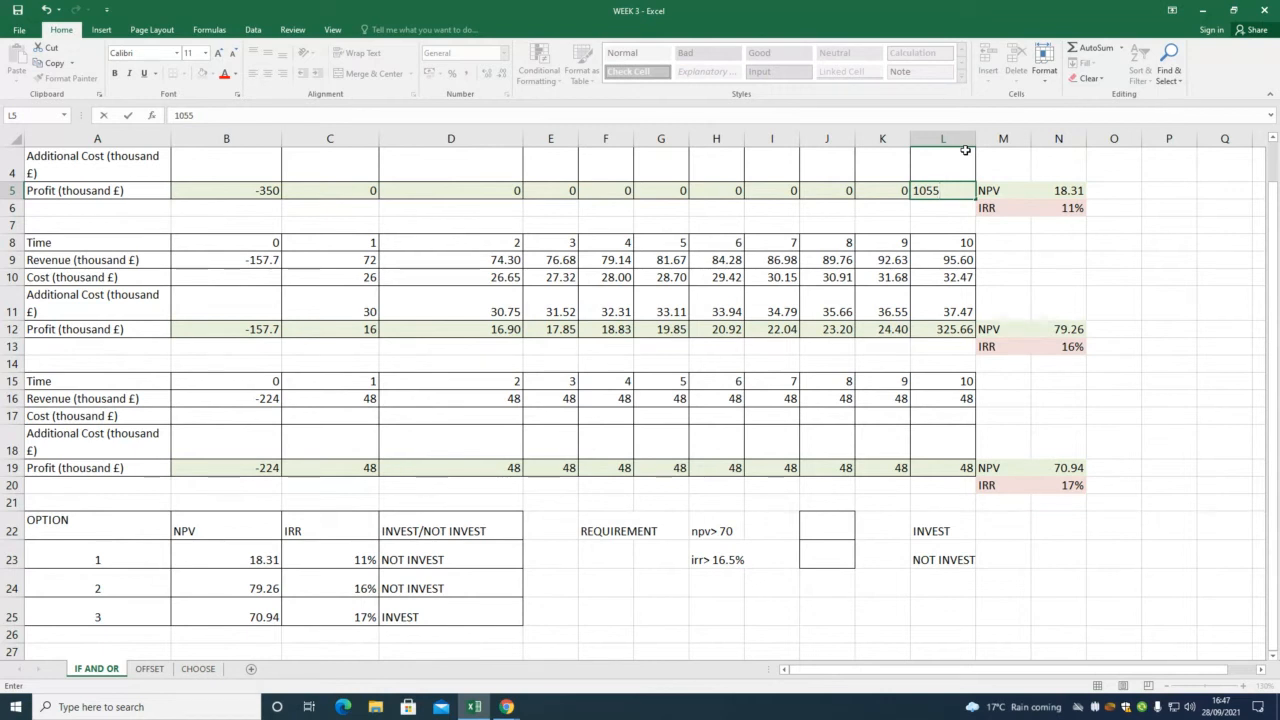
key("Return")
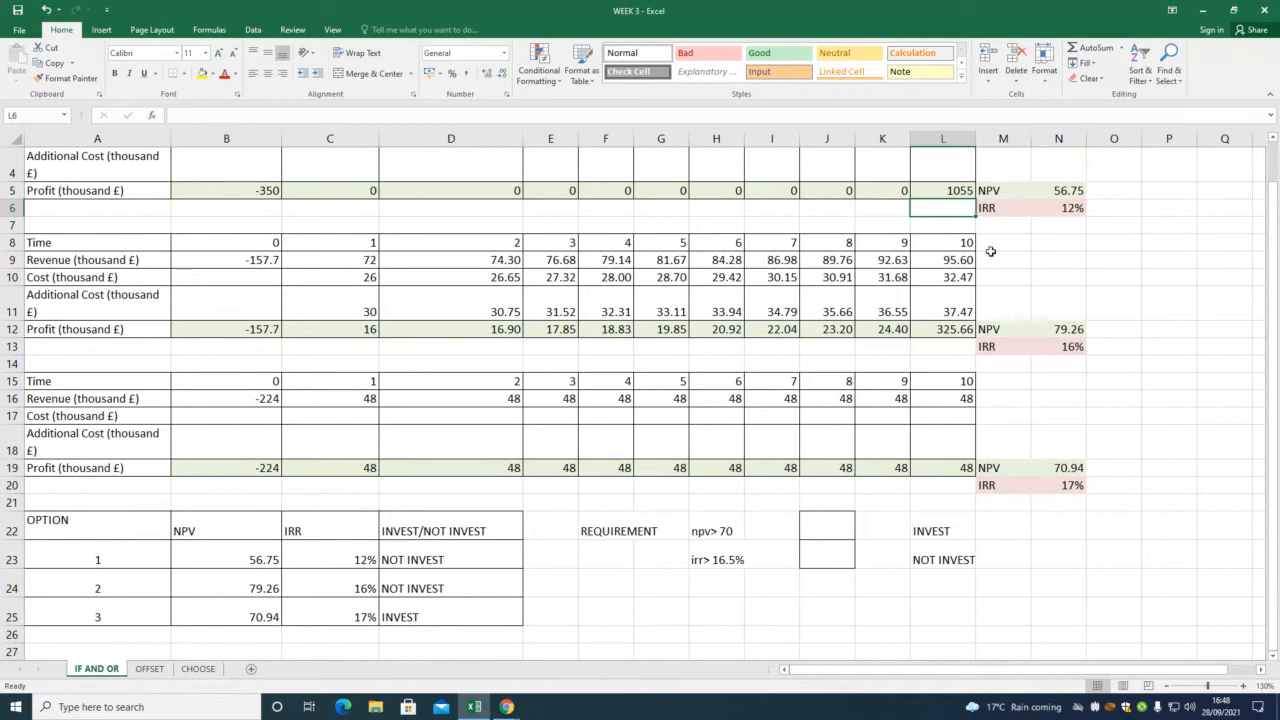
Replace the second project's year 10 profit in L12 with 700 to test its investment decision.
left_click(945, 328)
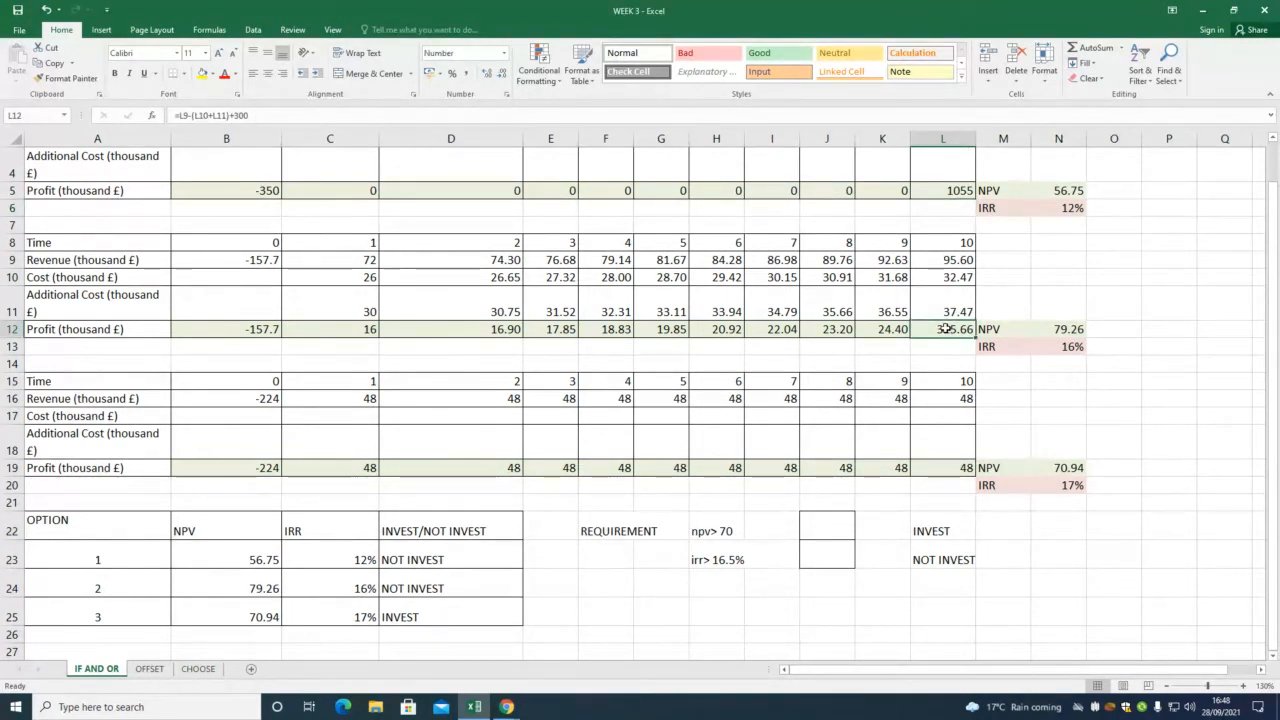
type("700")
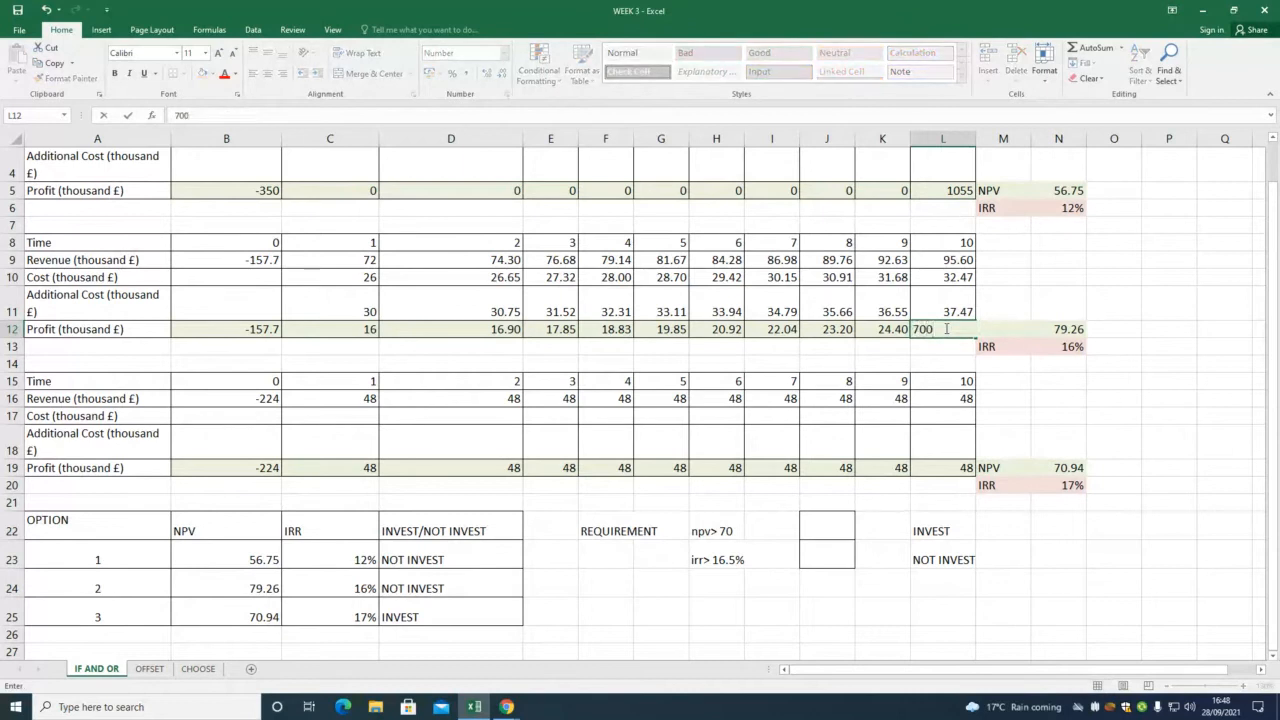
key("Return")
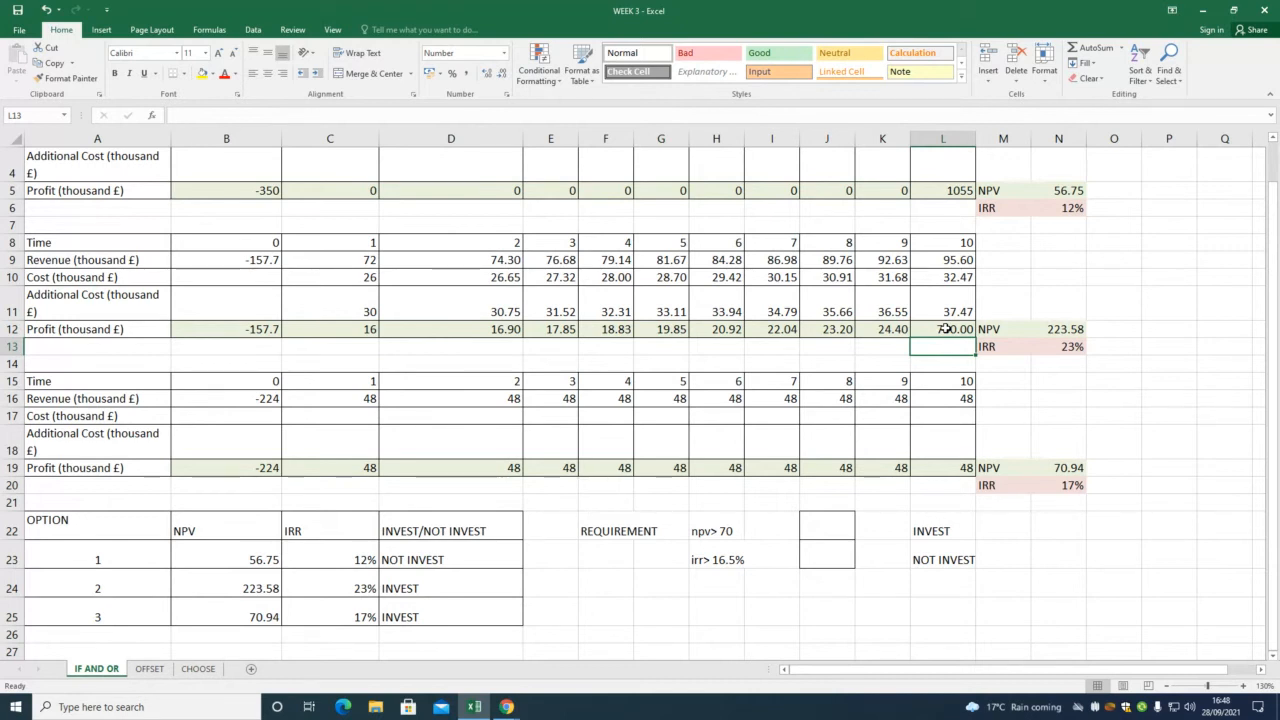
Try to highlight the decision cells D23:D25 containing the text "invest" with Light Red Fill with Dark Red Text.
left_click(492, 548)
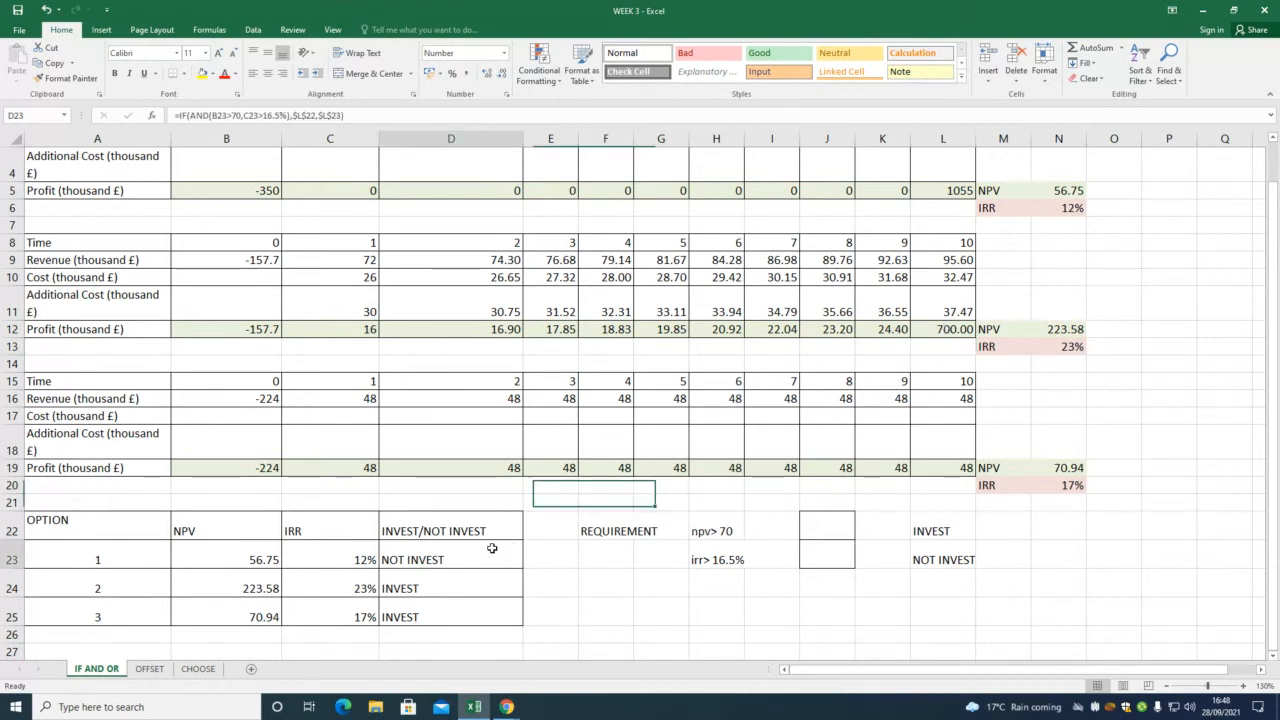
left_click_drag(492, 548, 482, 611)
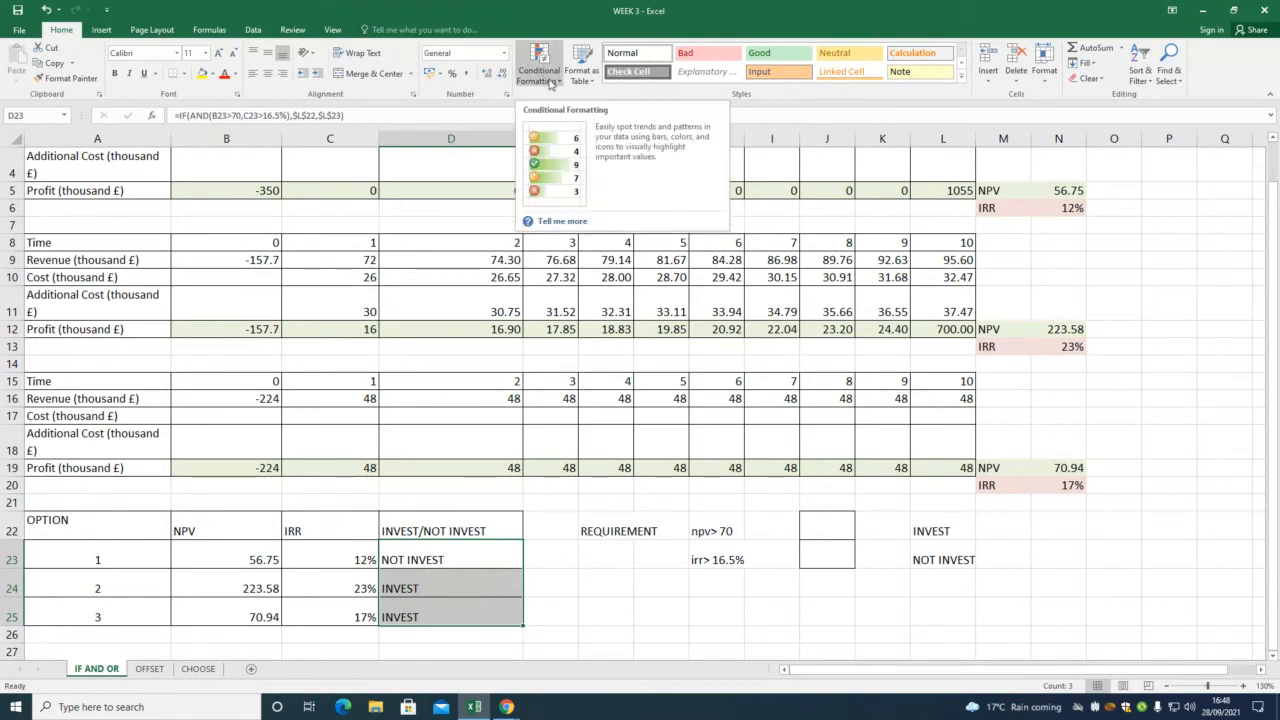
left_click(549, 82)
mouse_move(590, 102)
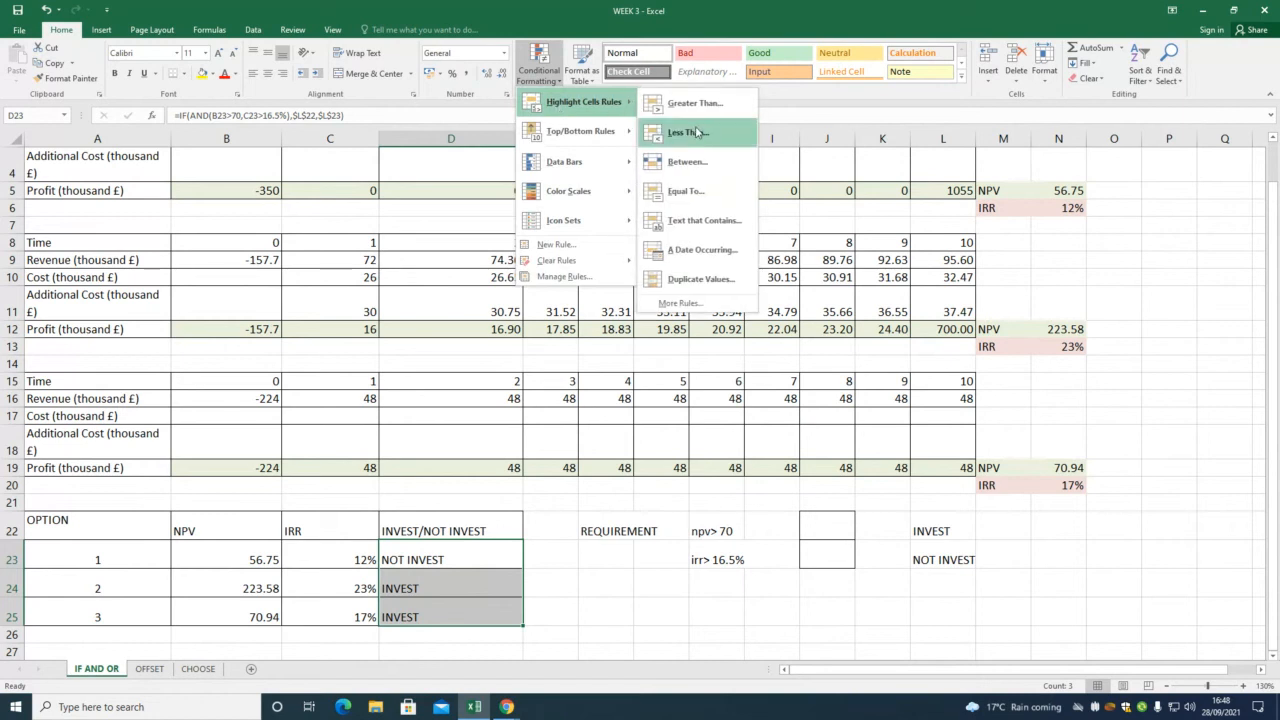
left_click(696, 222)
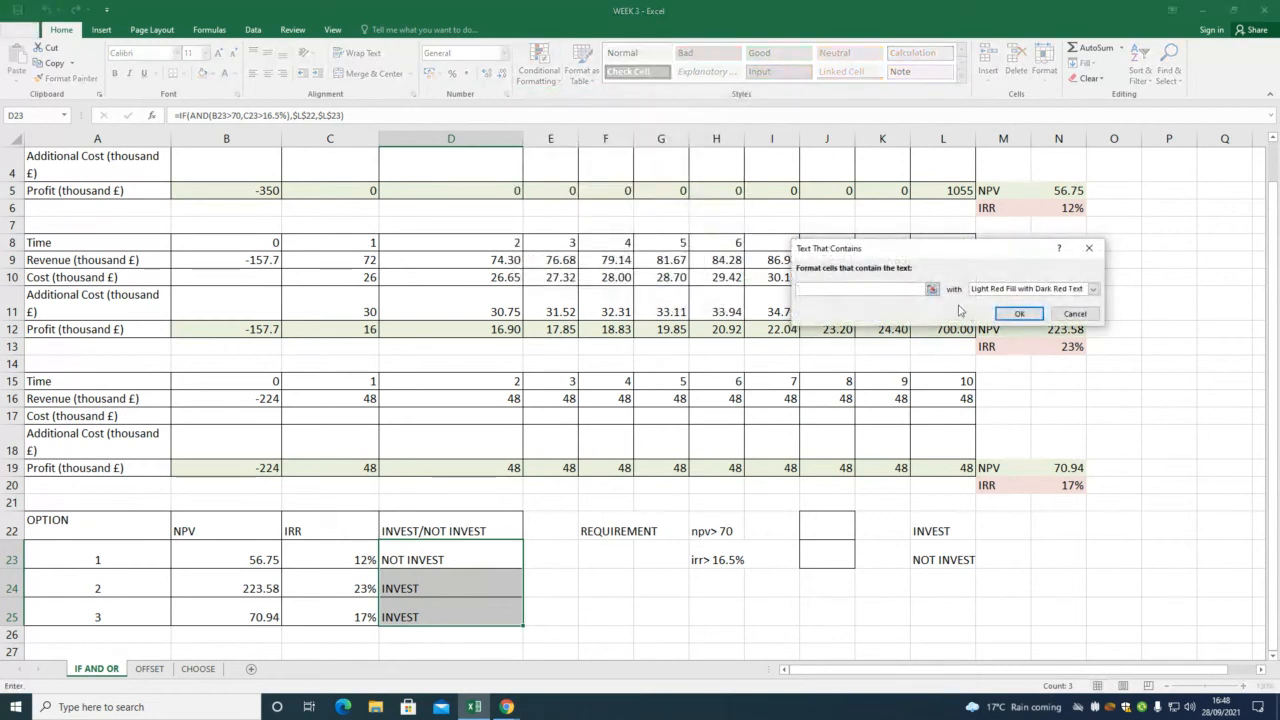
type("iNvest")
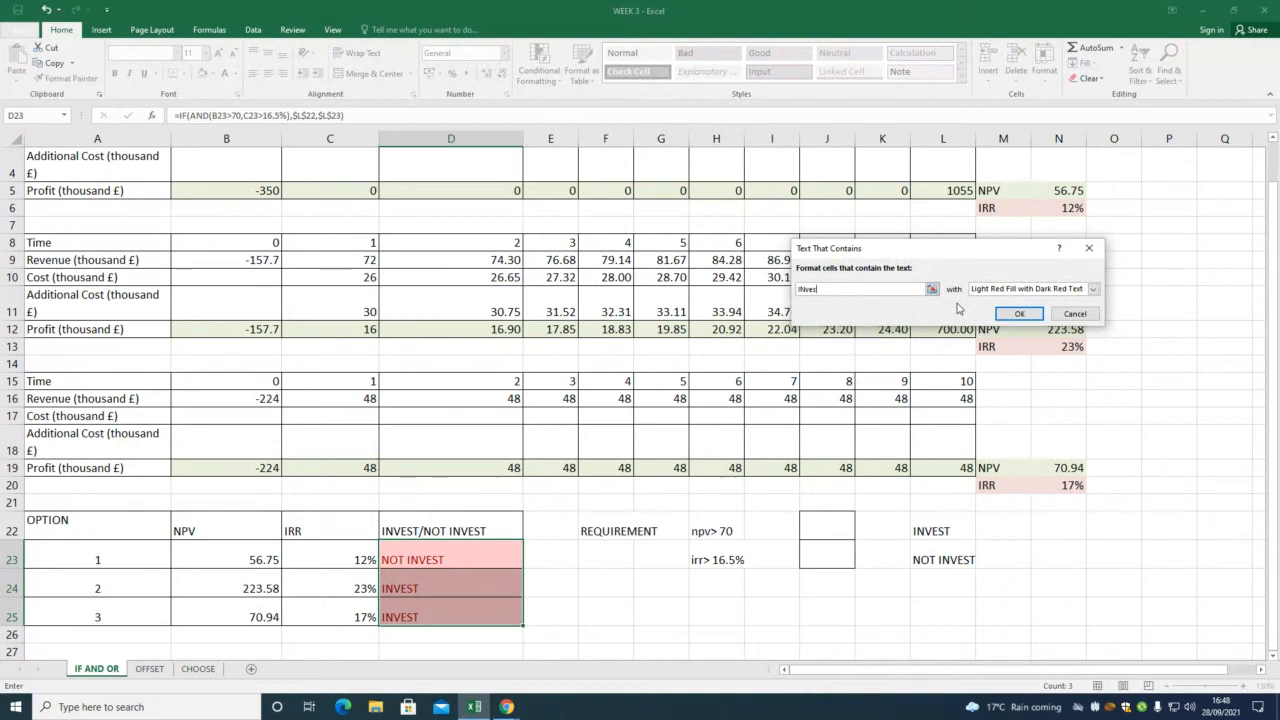
key("BackSpace")
key("BackSpace")
key("BackSpace")
key("BackSpace")
type("'")
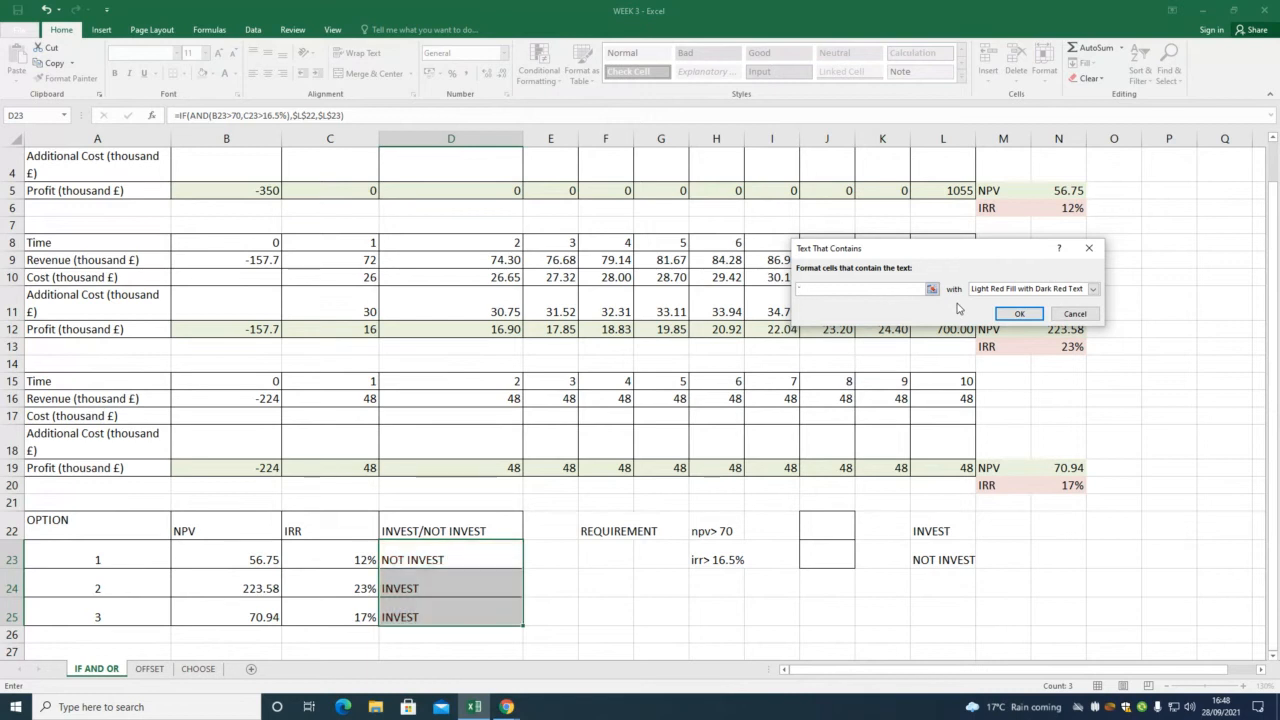
type("invest")
key("Return")
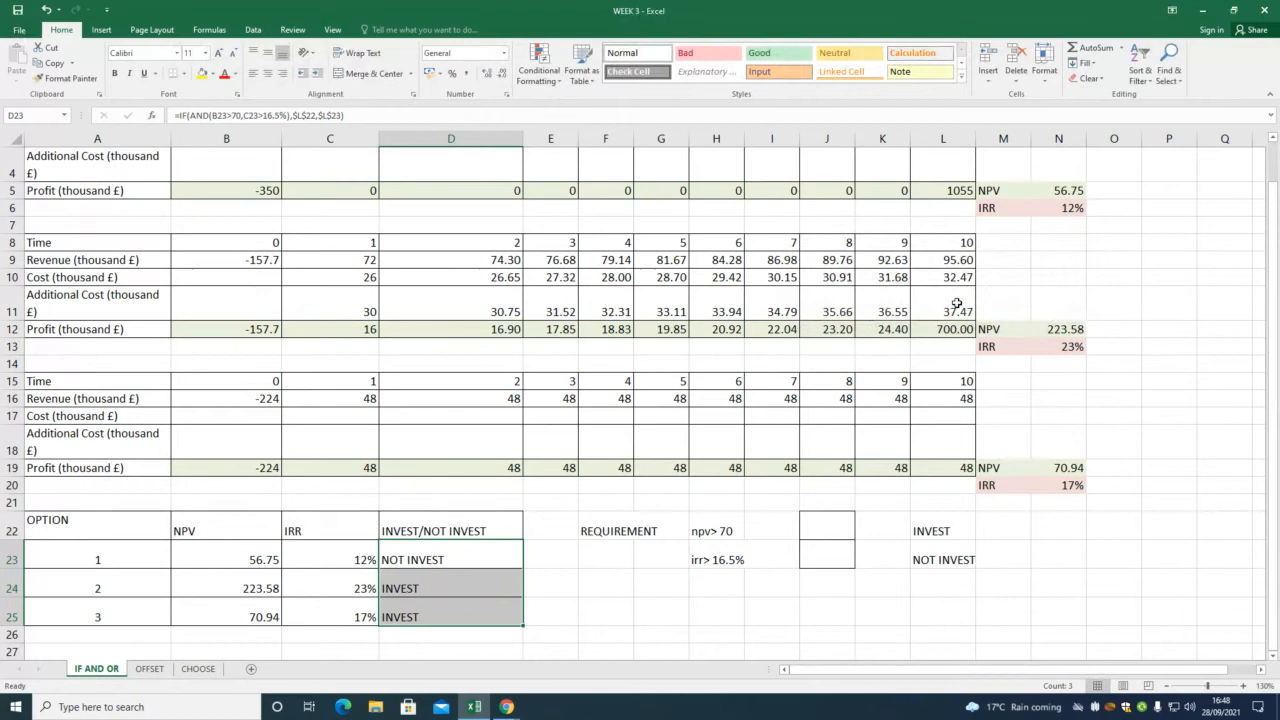
Add a Text That Contains rule to D23:D25 giving "Not invest" cells Light Red Fill with Dark Red Text.
left_click(538, 68)
mouse_move(575, 108)
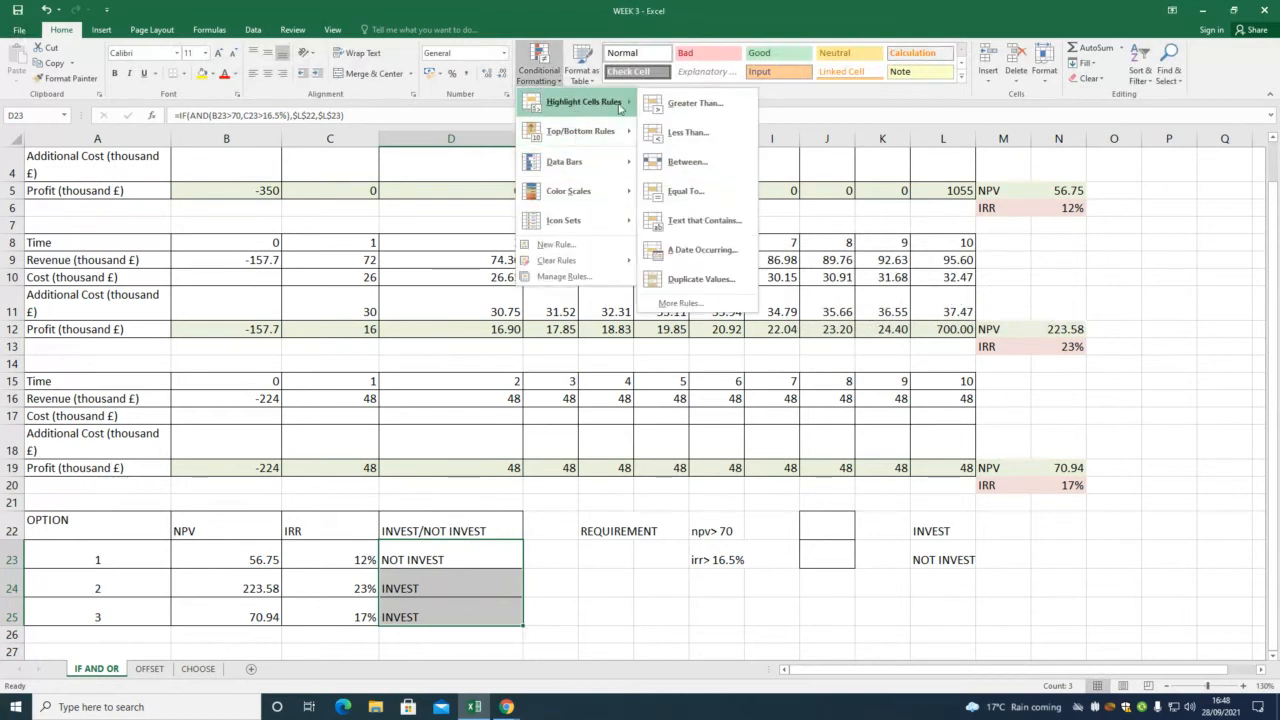
left_click(690, 220)
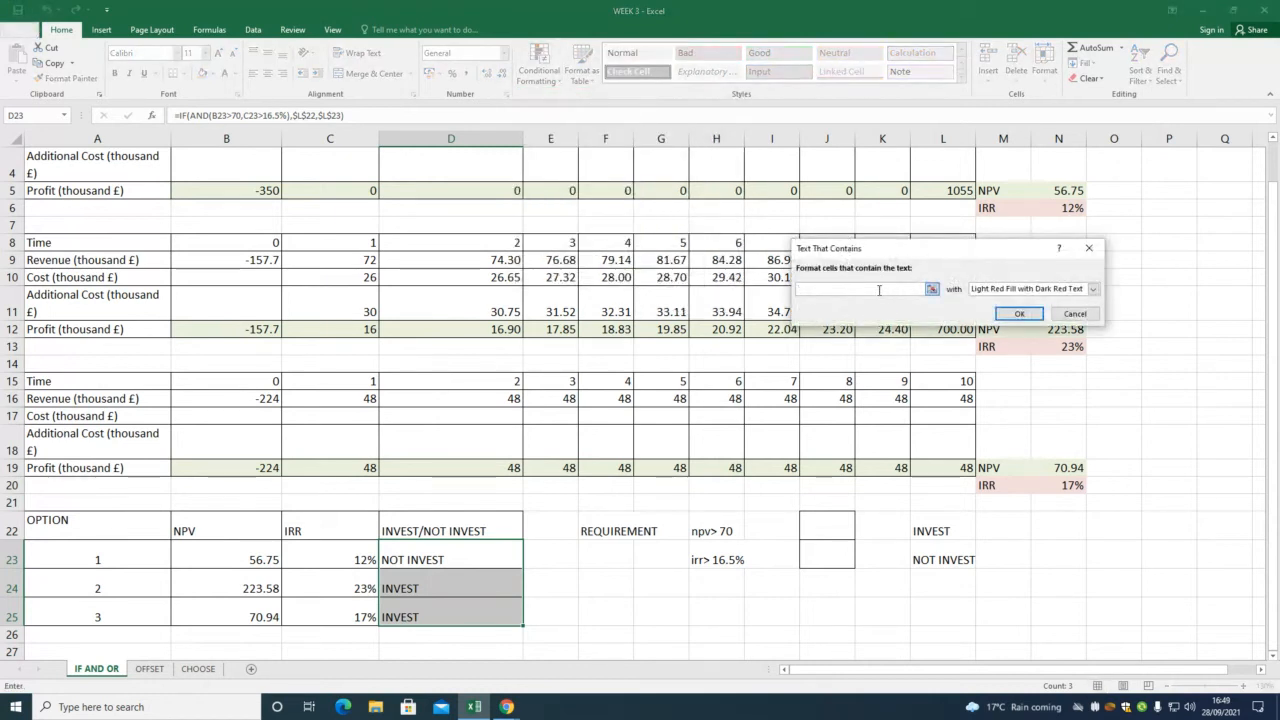
type("N")
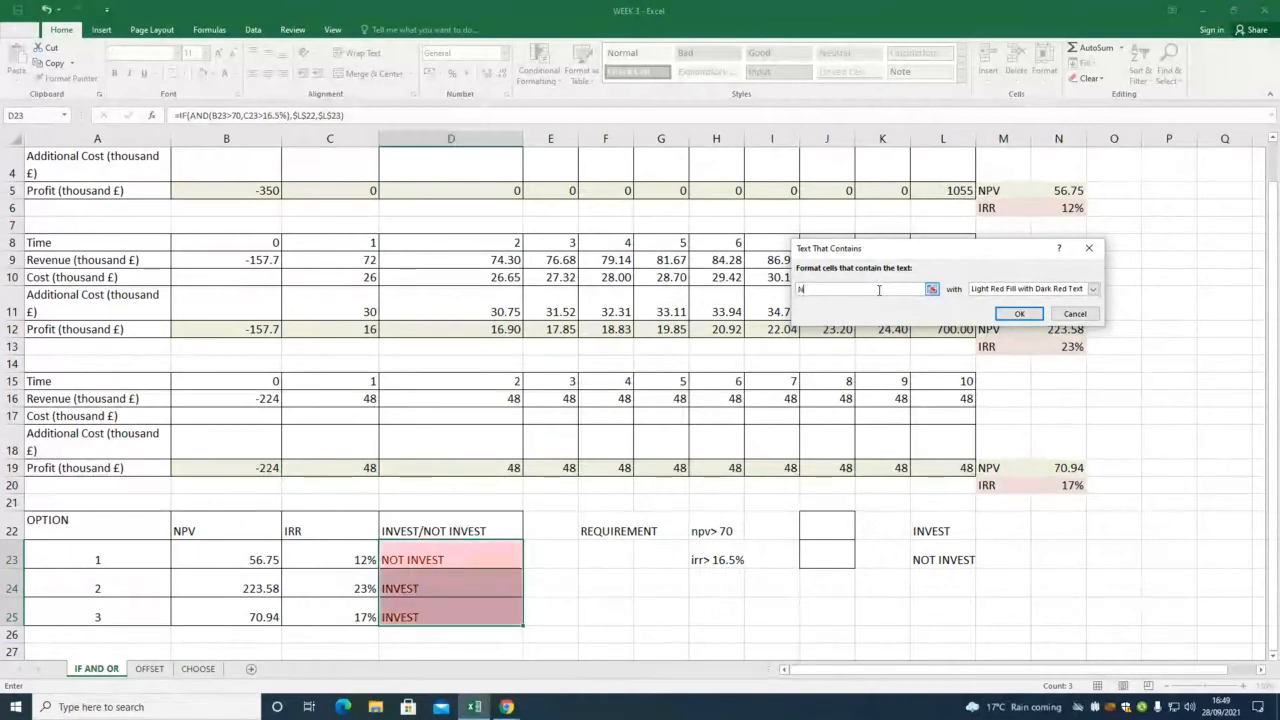
type("ot invest")
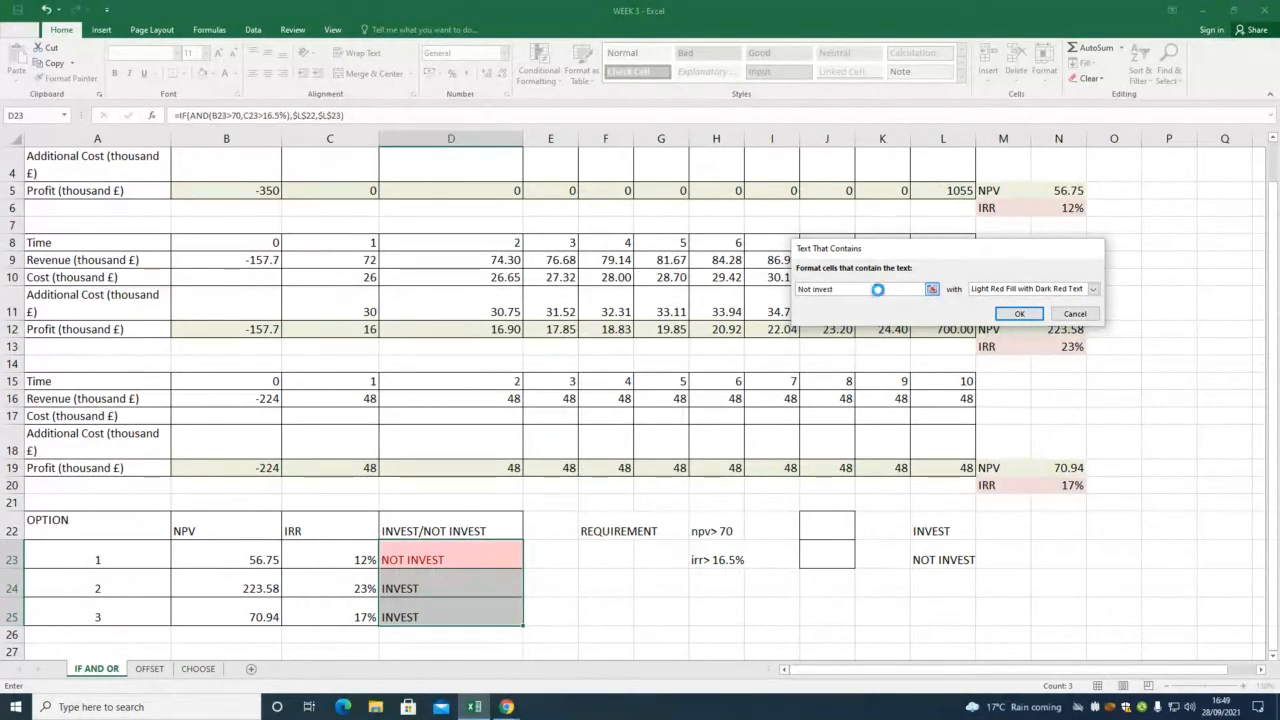
key("Return")
left_click(436, 596)
left_click(601, 606)
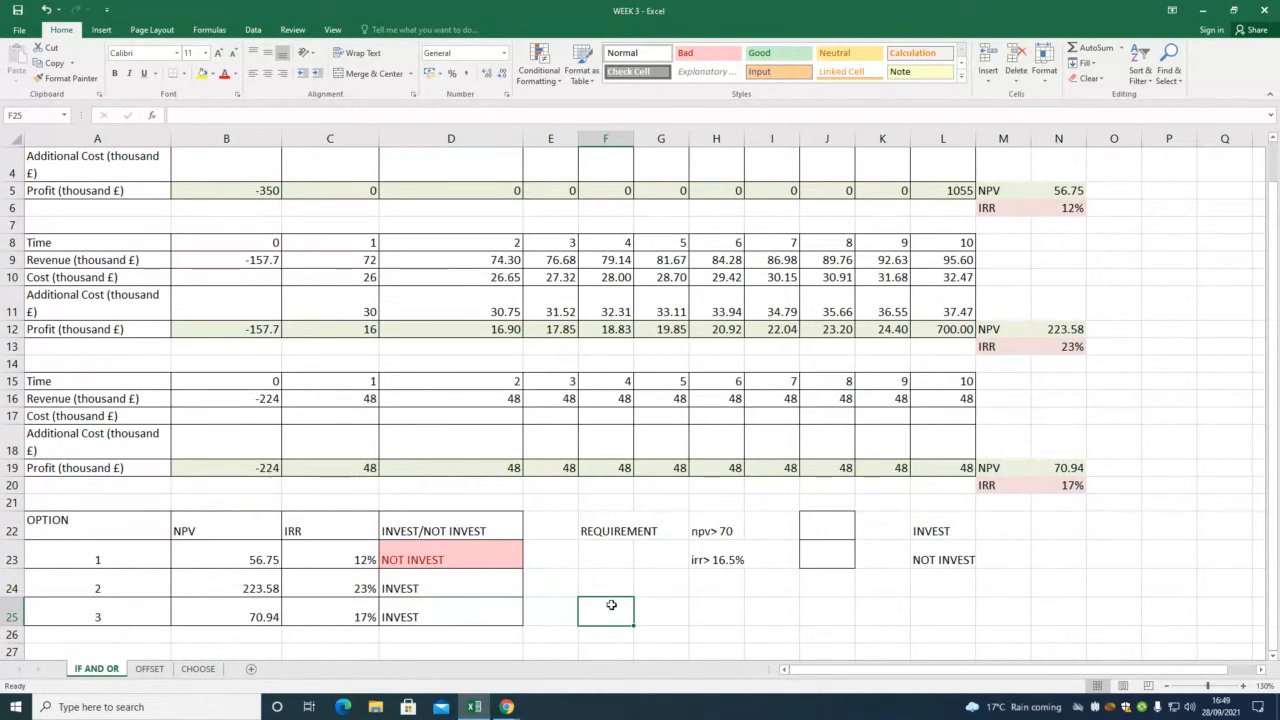
Set the second project's year 10 profit in L12 to 300 to test the conditional formatting.
left_click(944, 329)
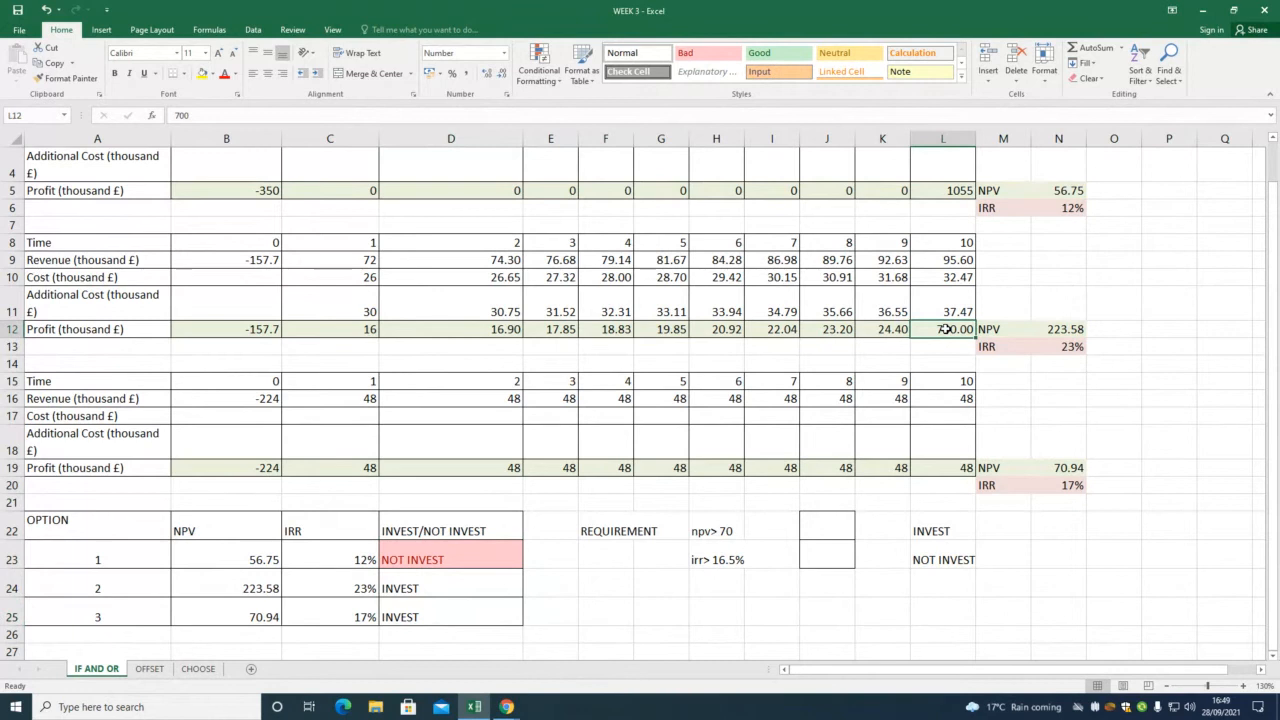
type("300")
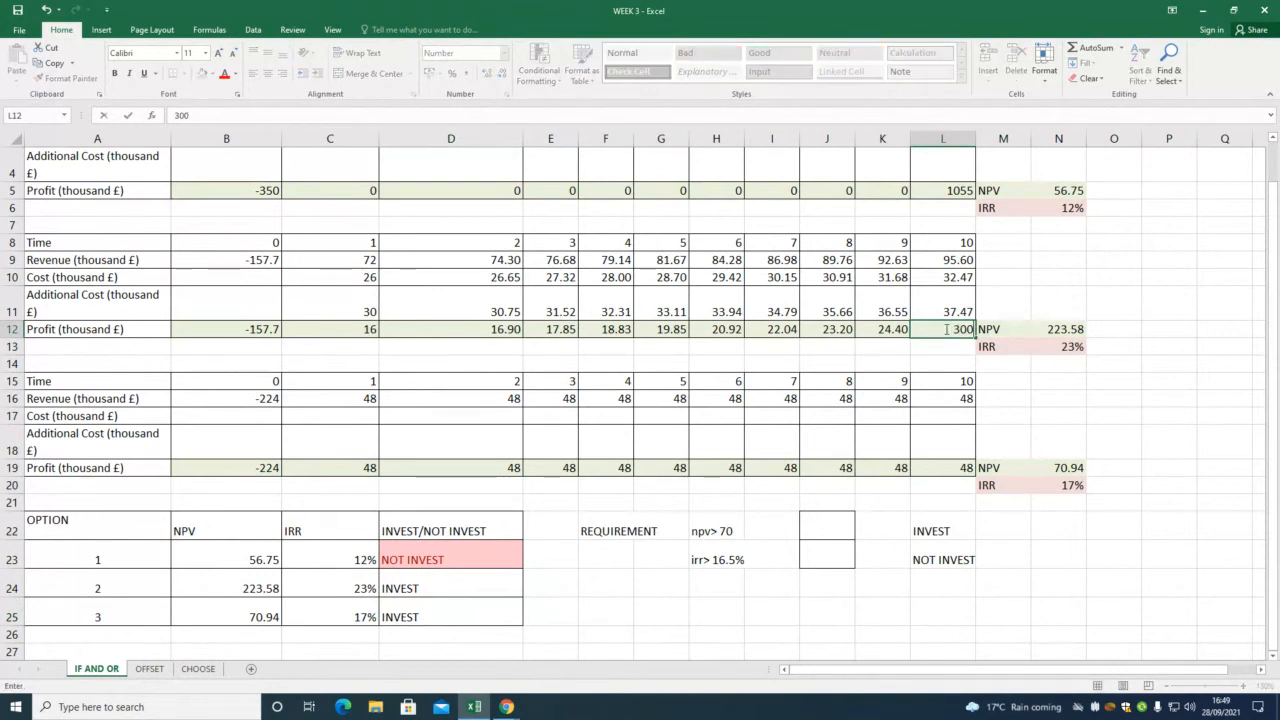
key("Return")
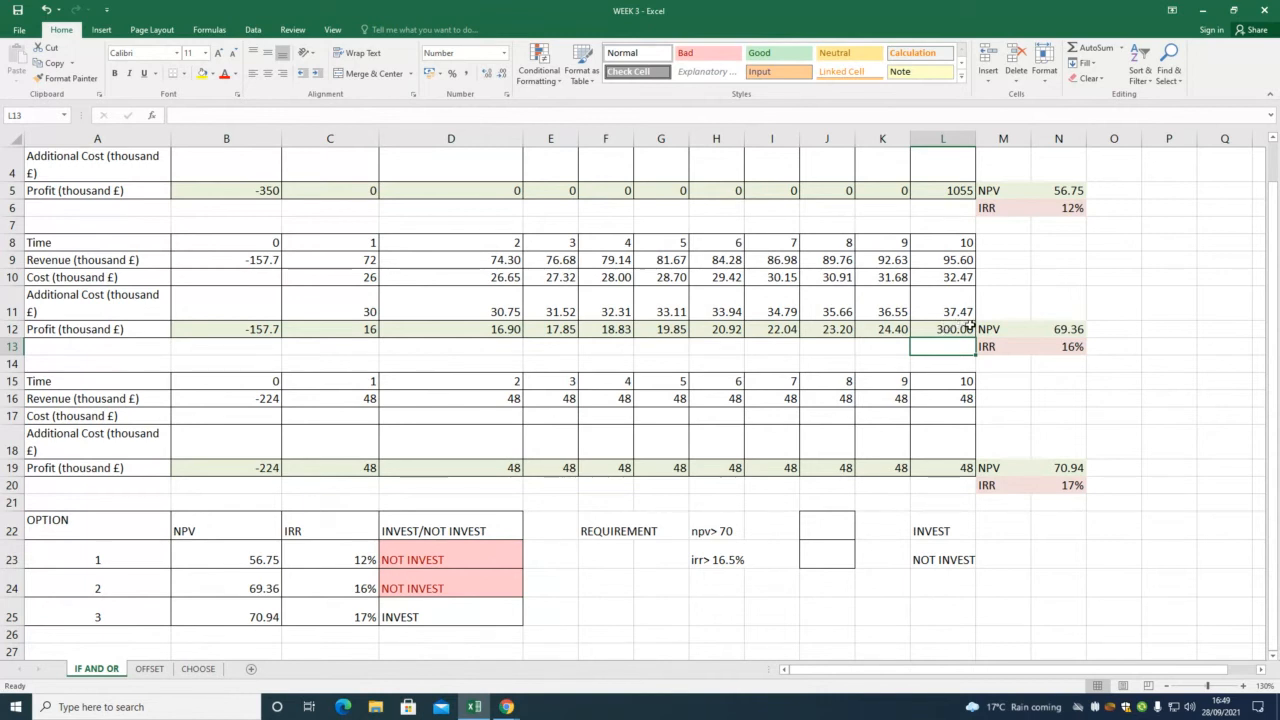
Review the project tables in A1:N20, the NPV and IRR requirements in H22:H23, and the IF formula in D23.
scroll(520, 545, "up", 1)
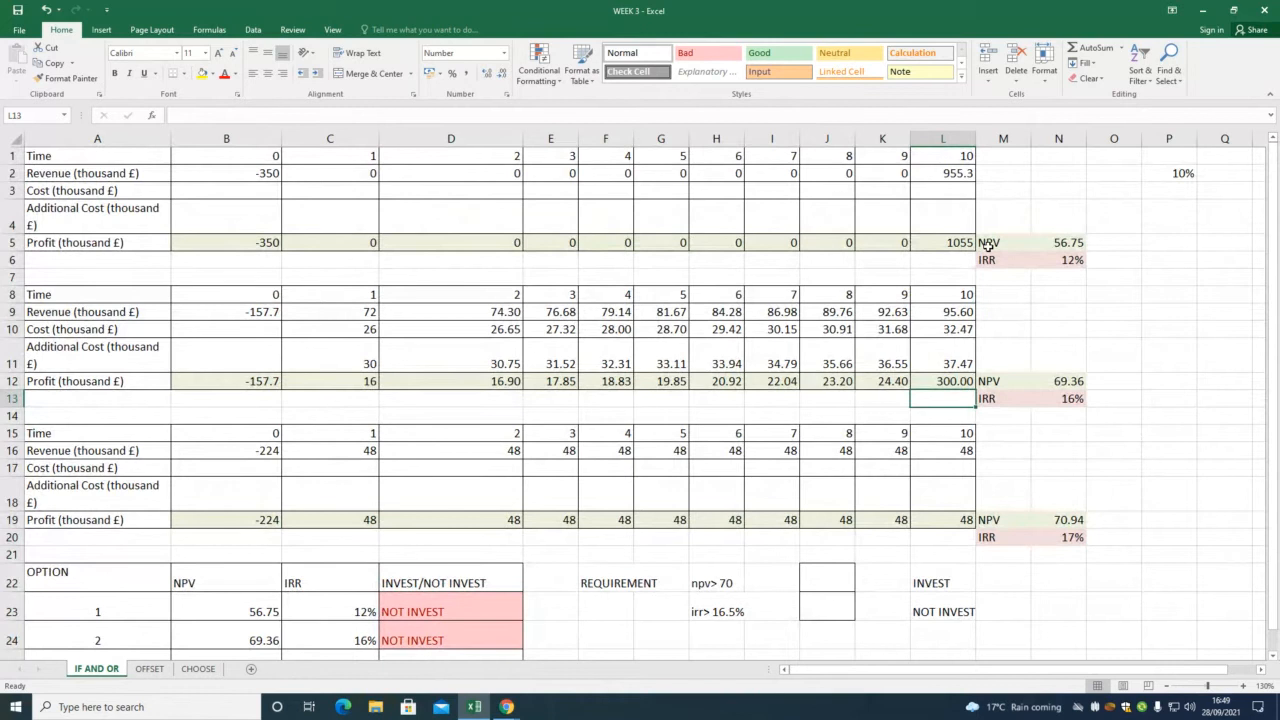
scroll(987, 244, "down", 1)
scroll(987, 246, "up", 1)
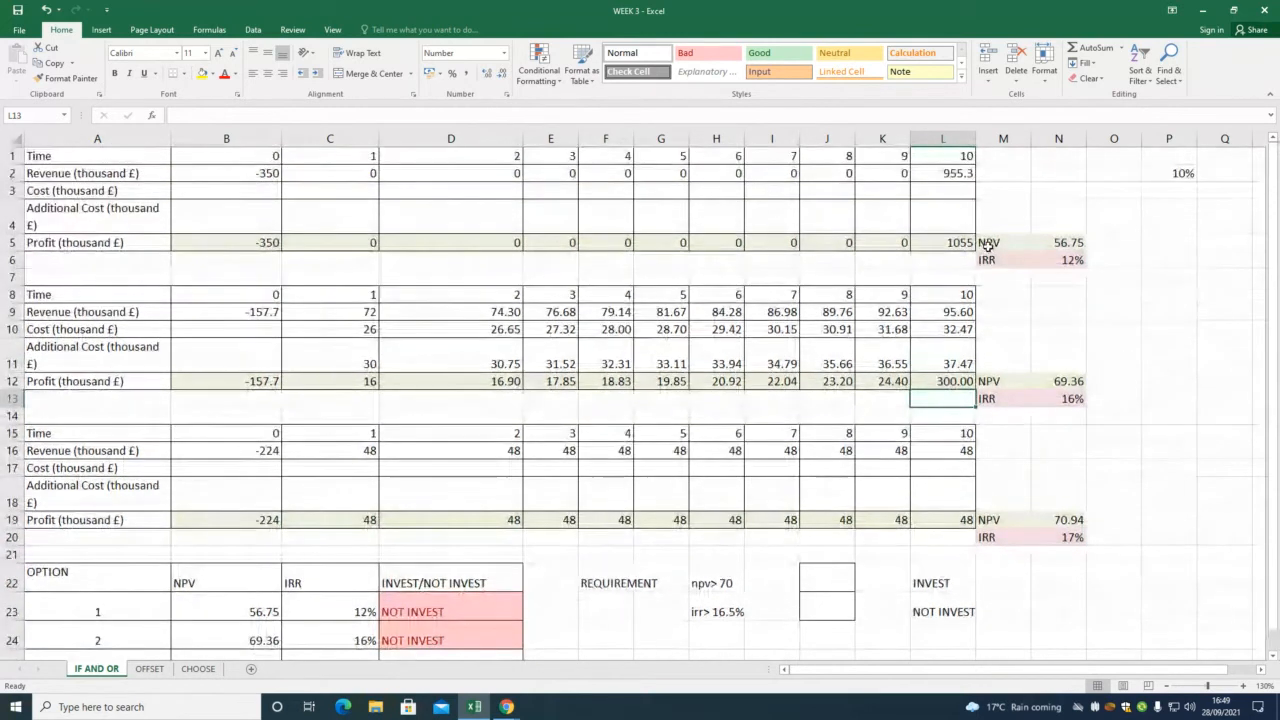
left_click_drag(72, 156, 1090, 550)
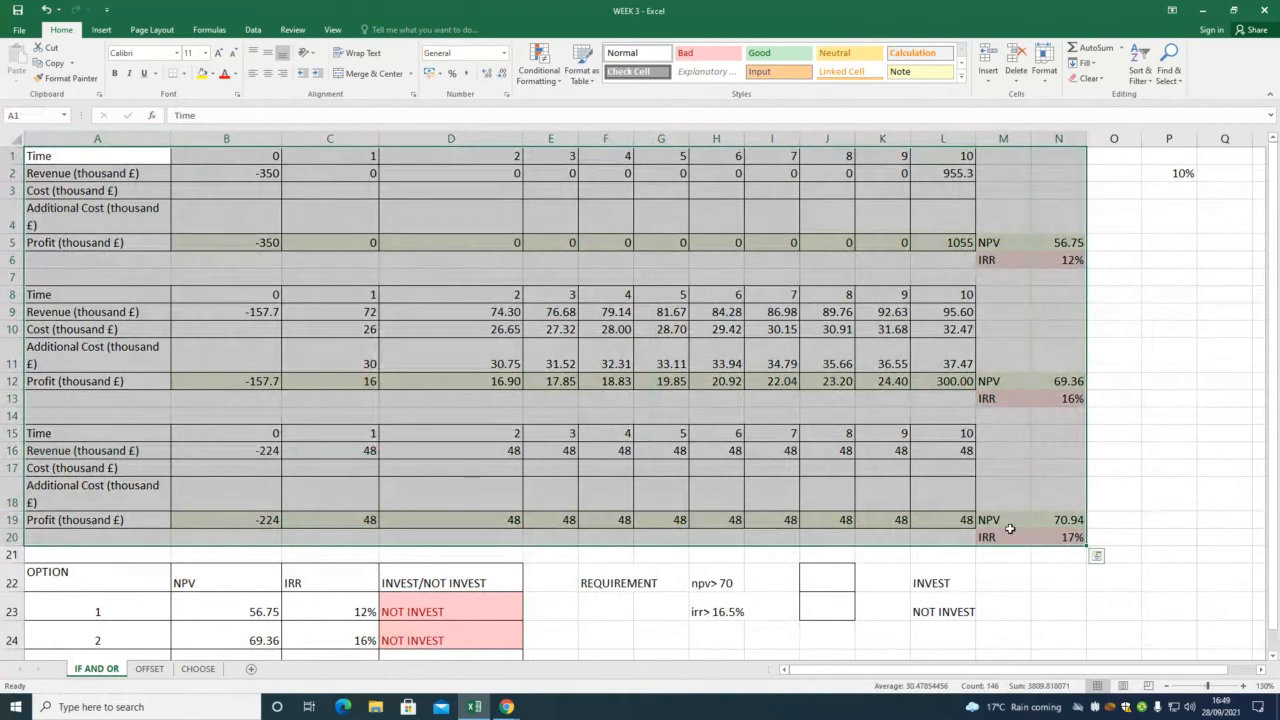
scroll(1010, 530, "down", 2)
scroll(1006, 529, "up", 1)
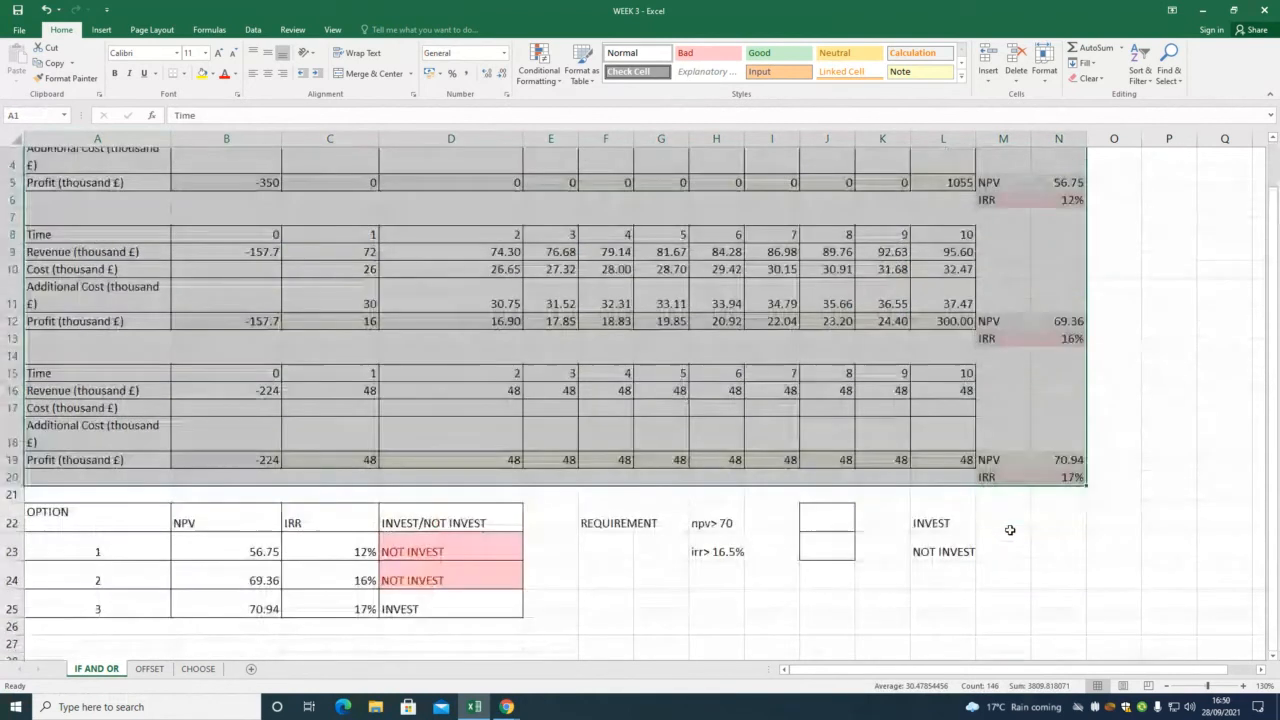
left_click(711, 530)
left_click(717, 557)
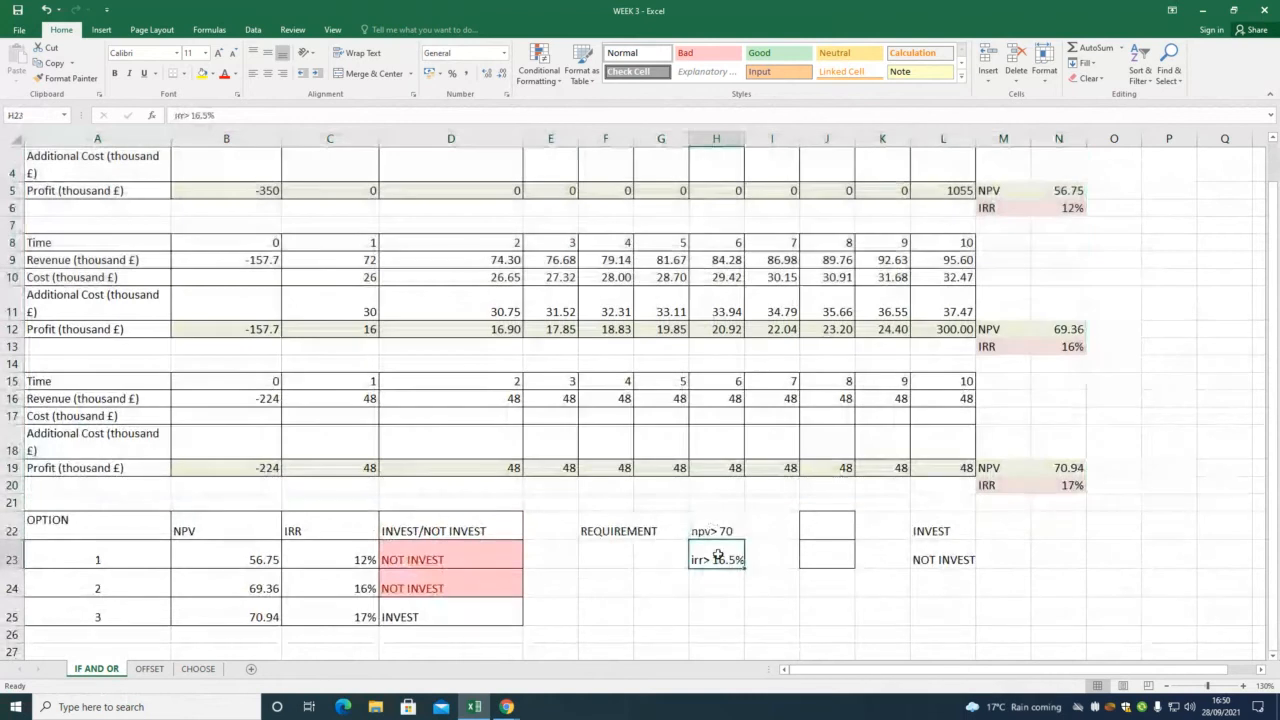
left_click(726, 531)
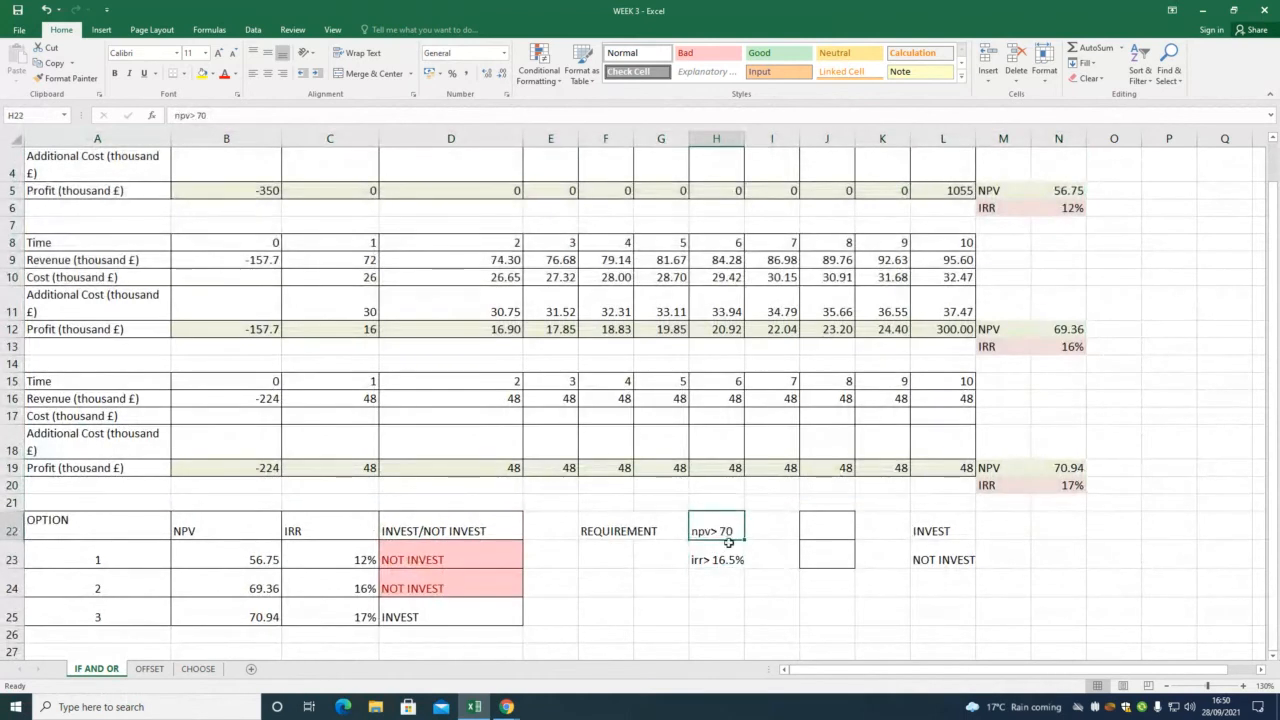
left_click(727, 561)
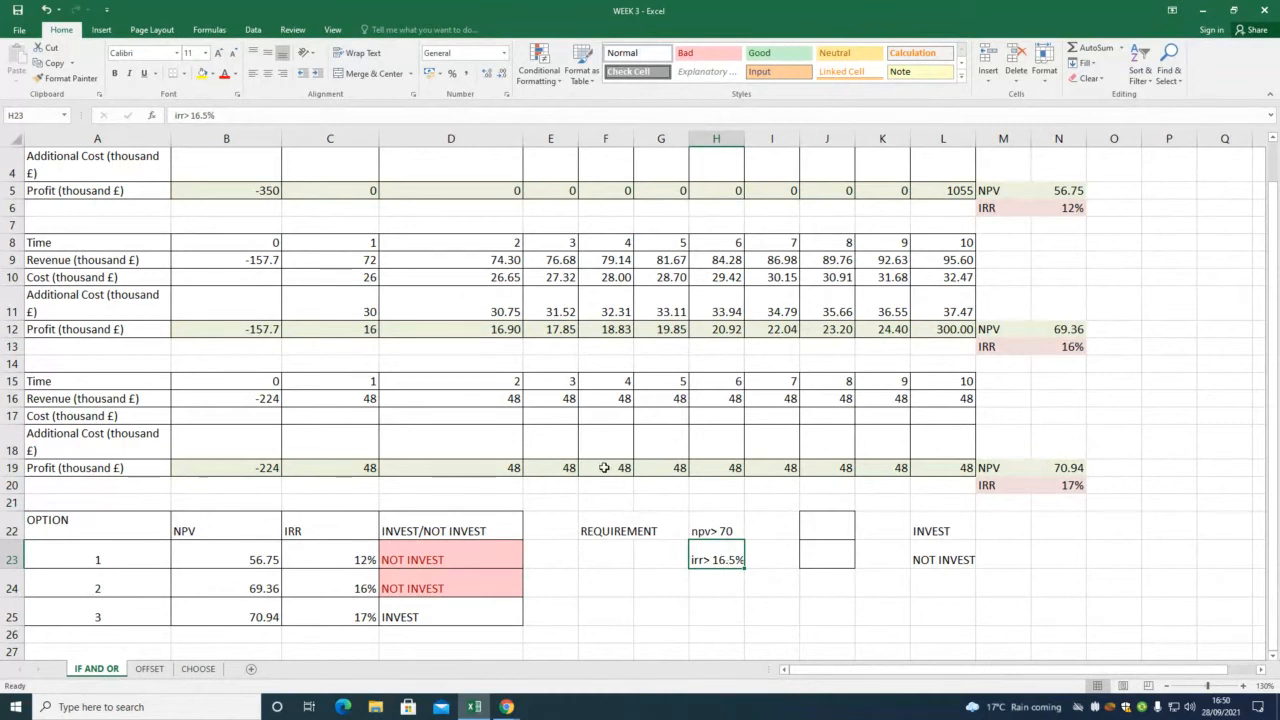
double_click(478, 559)
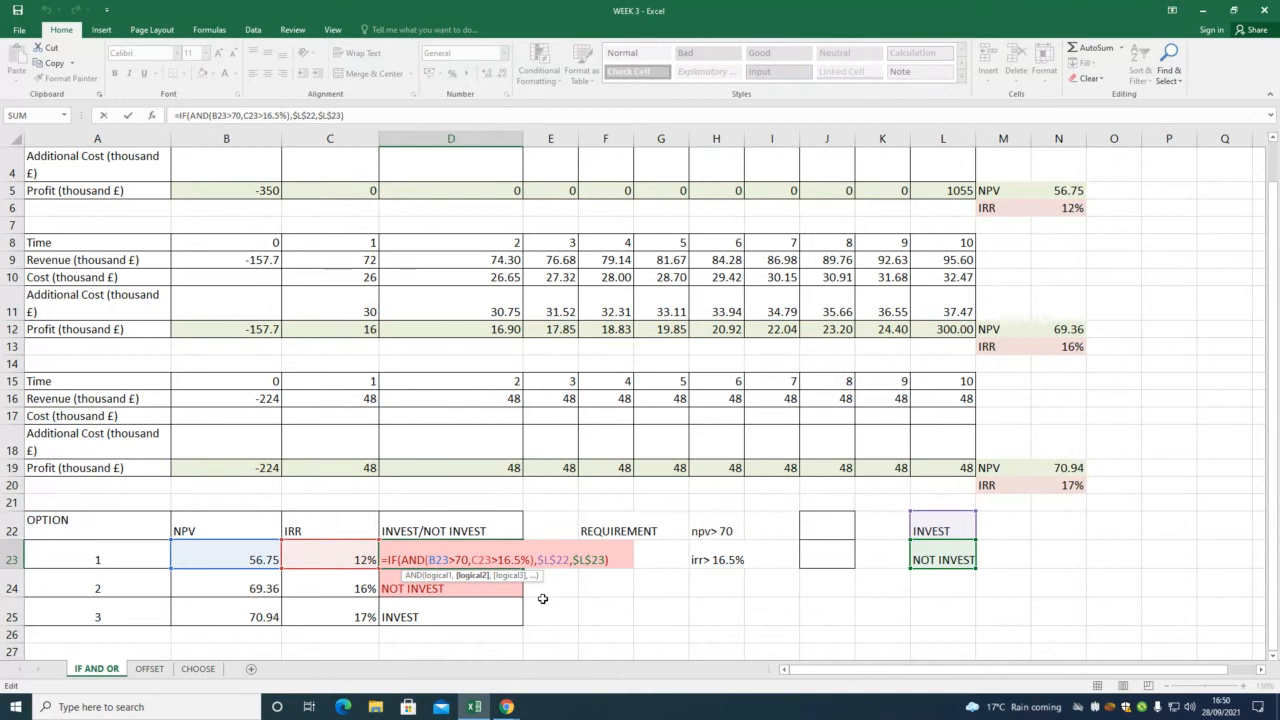
key("Return")
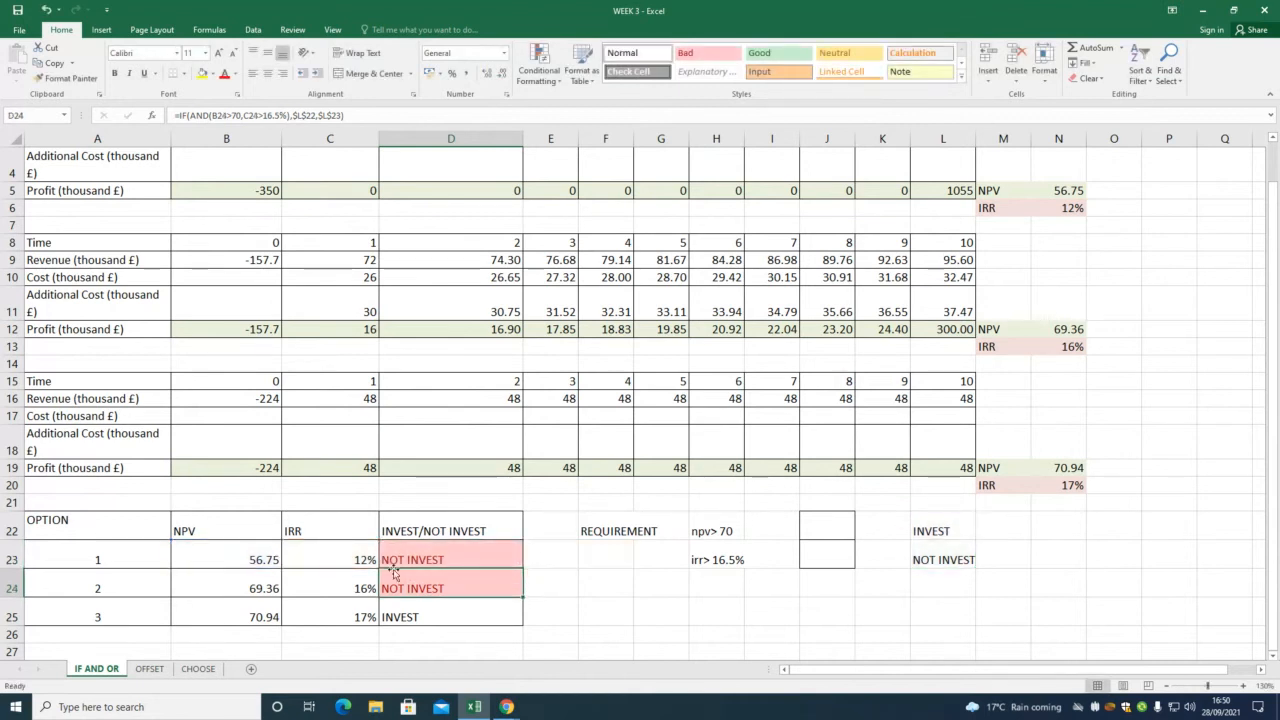
Switch to the OFFSET sheet and enlarge its view to 130%.
left_click(149, 668)
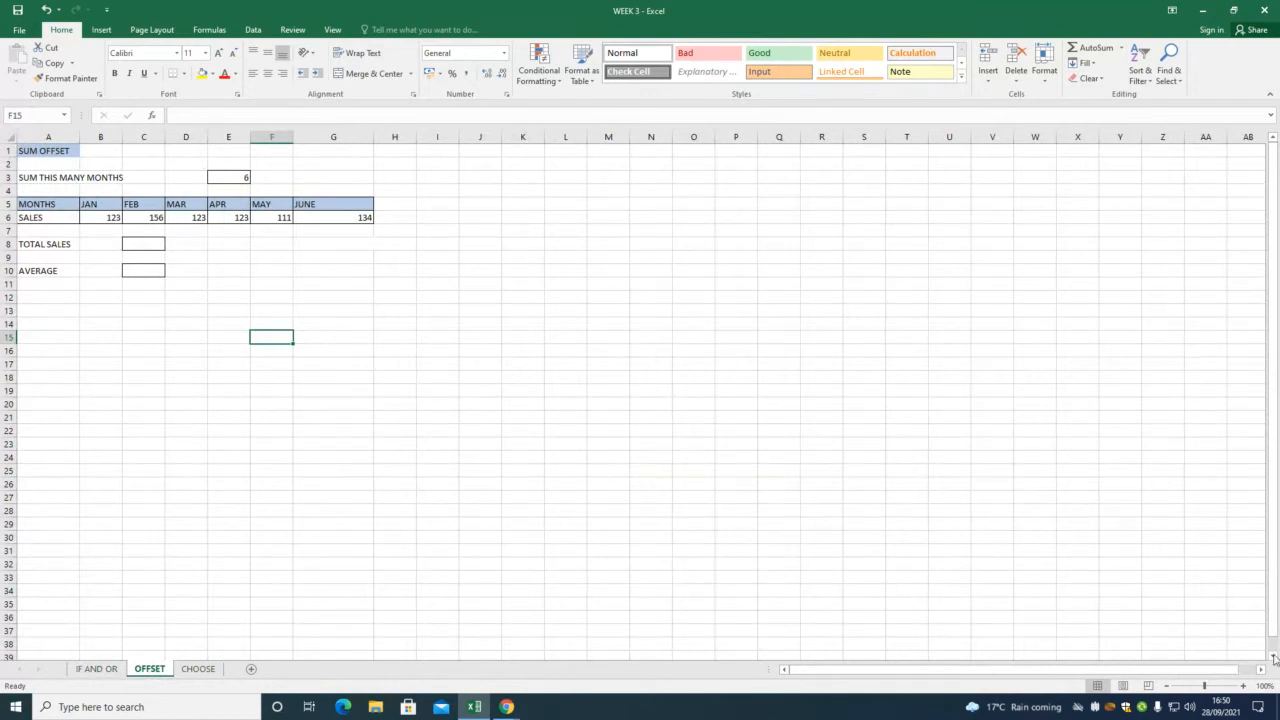
left_click(1243, 686)
left_click(1243, 686)
left_click(1243, 686)
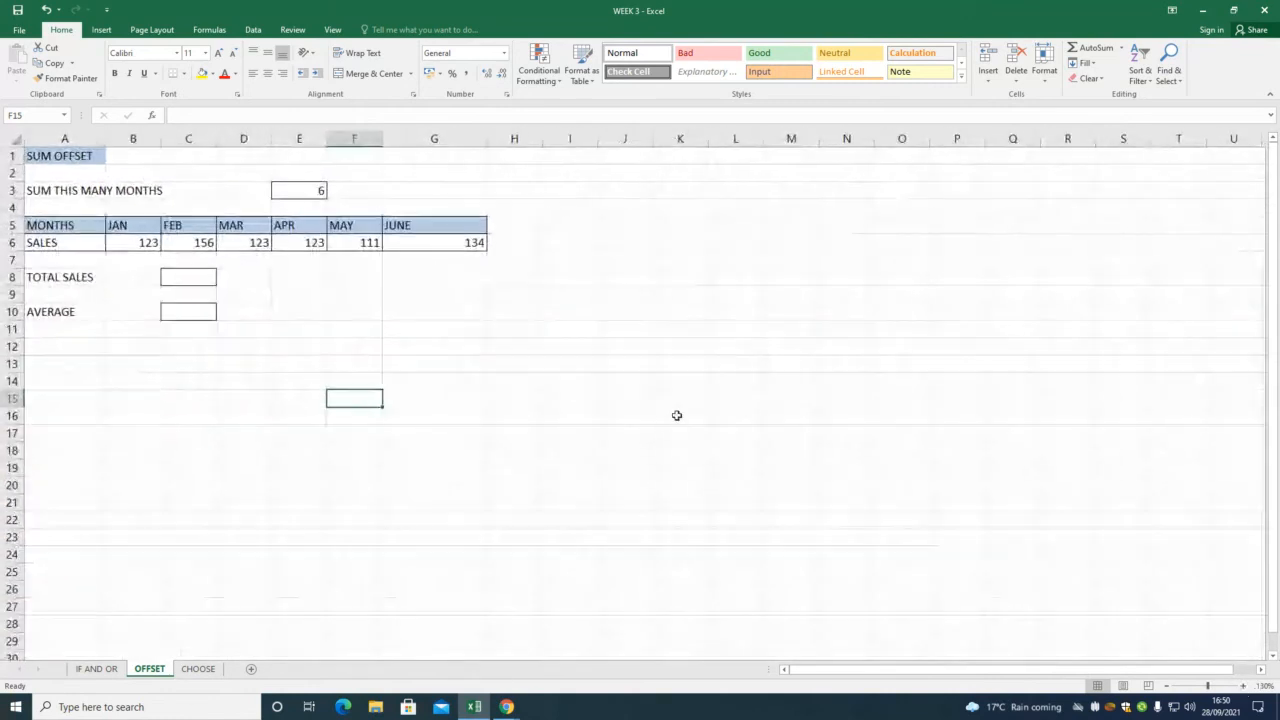
Clear the number of months in E3 and enter =OFFSET(B6,0,2) in H9.
left_click(323, 191)
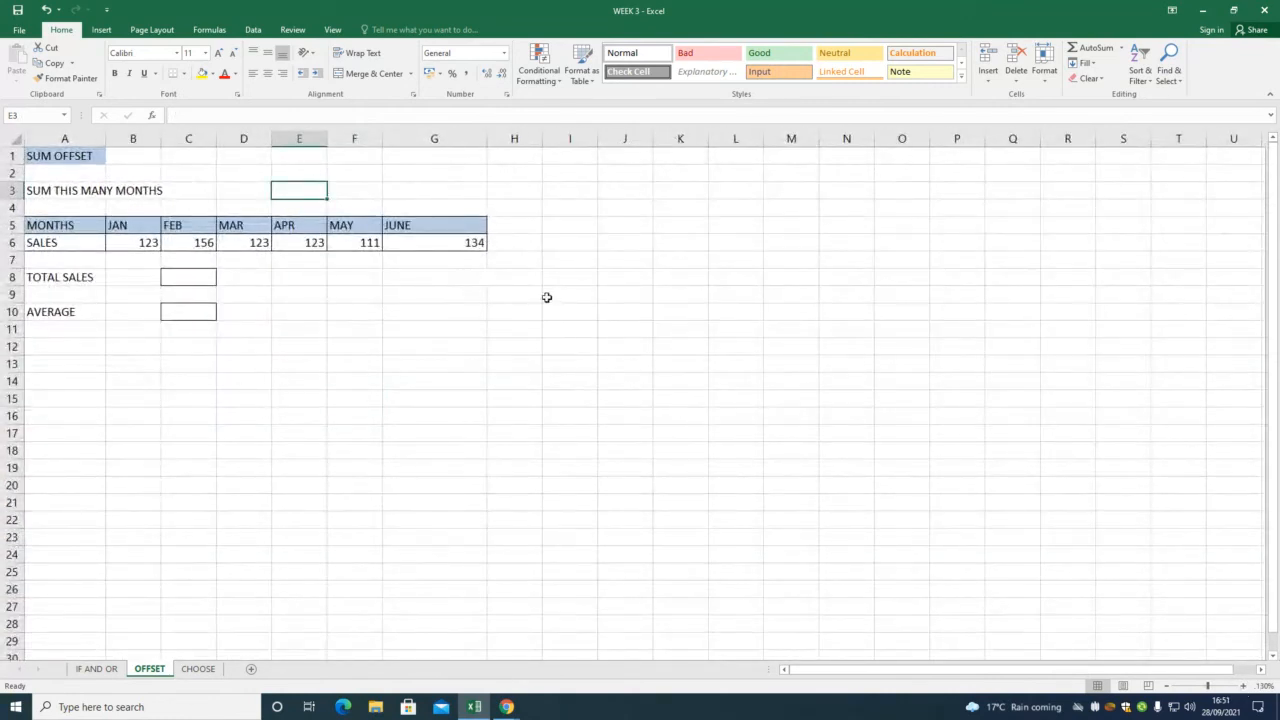
left_click(504, 298)
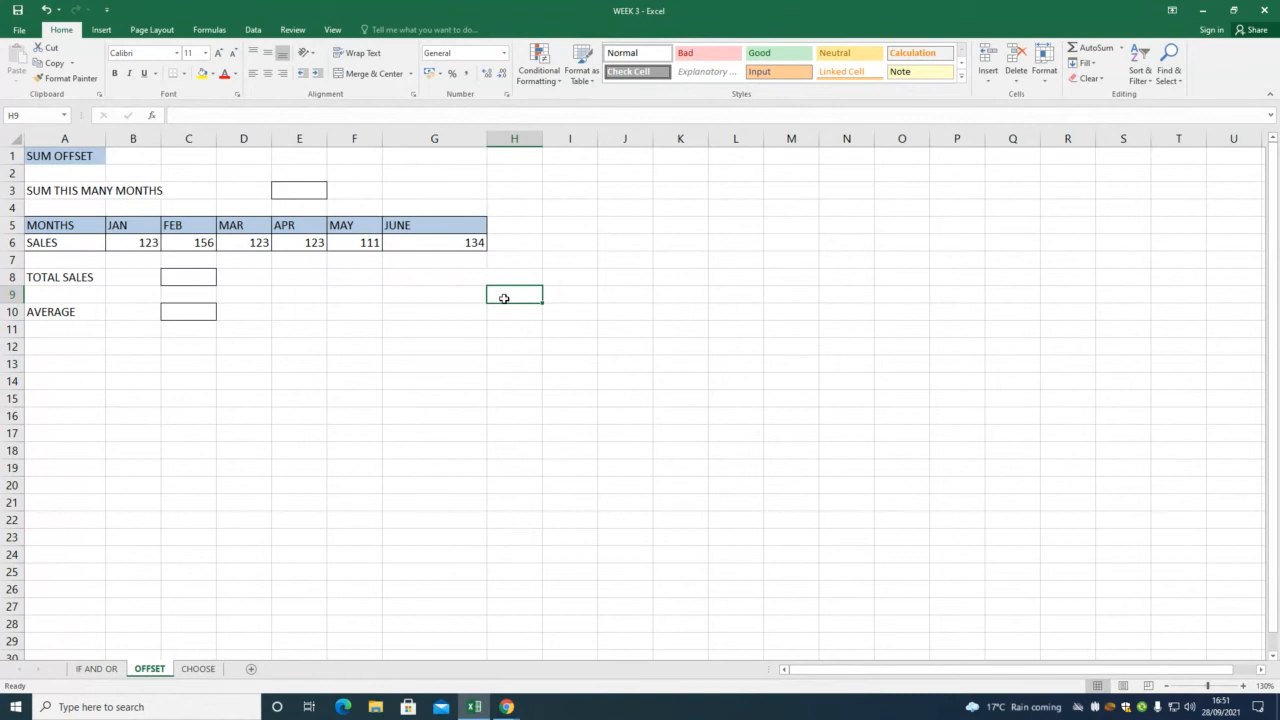
type("=")
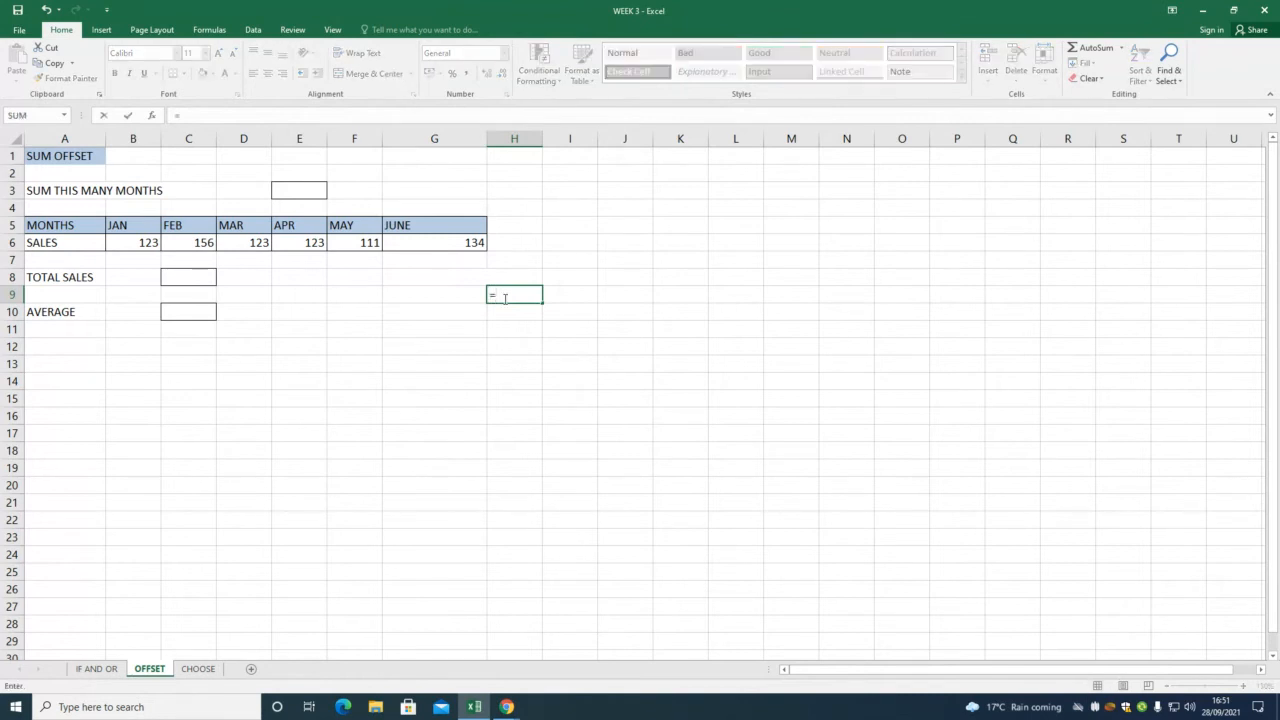
type("OFFSET")
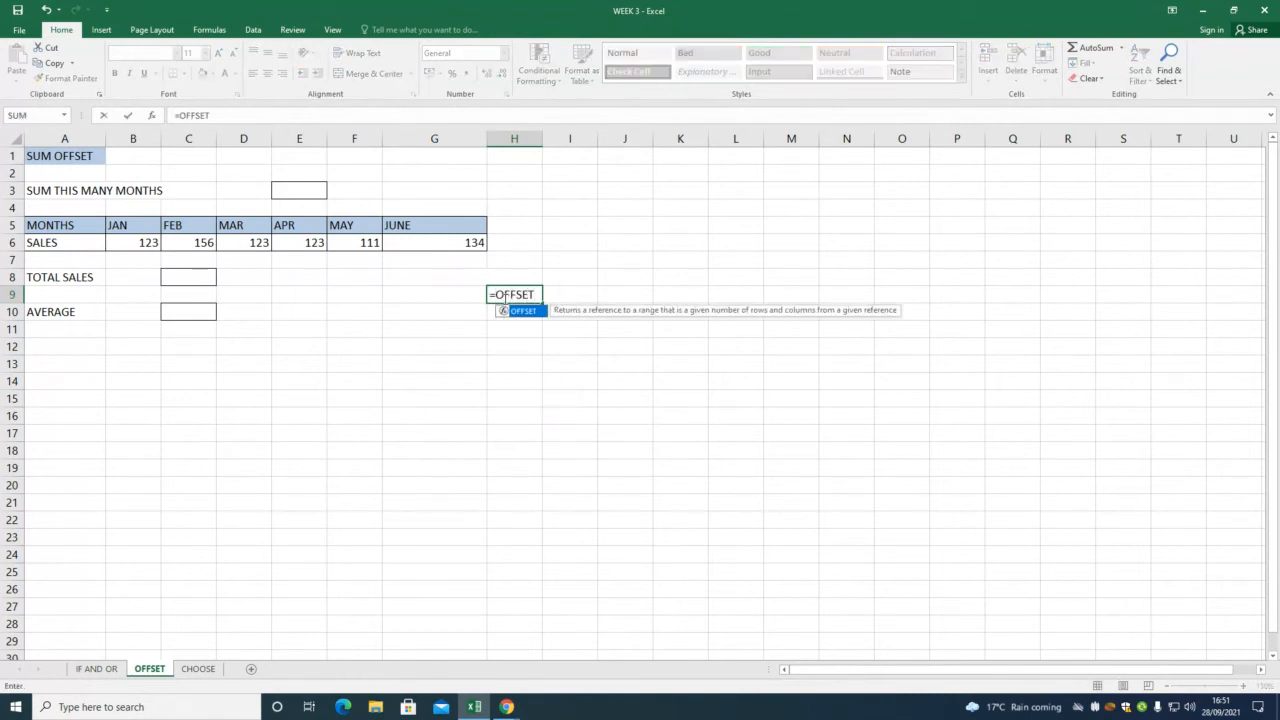
type("(")
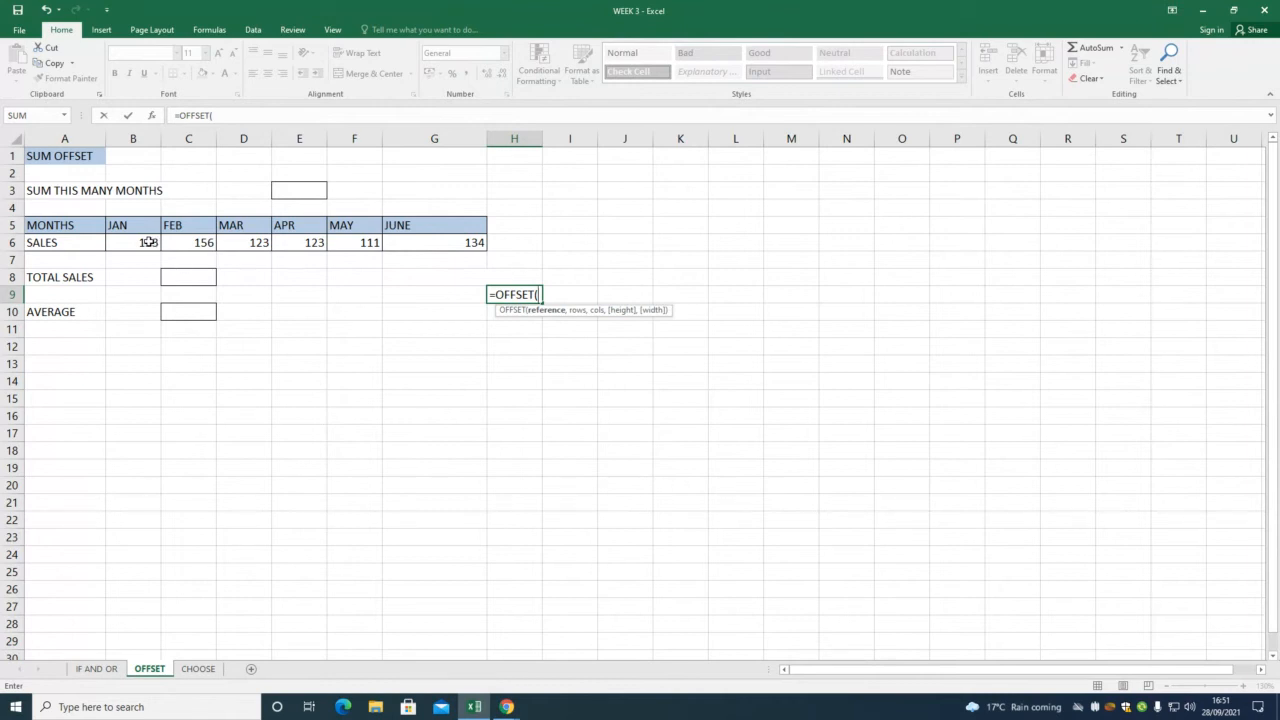
left_click(148, 242)
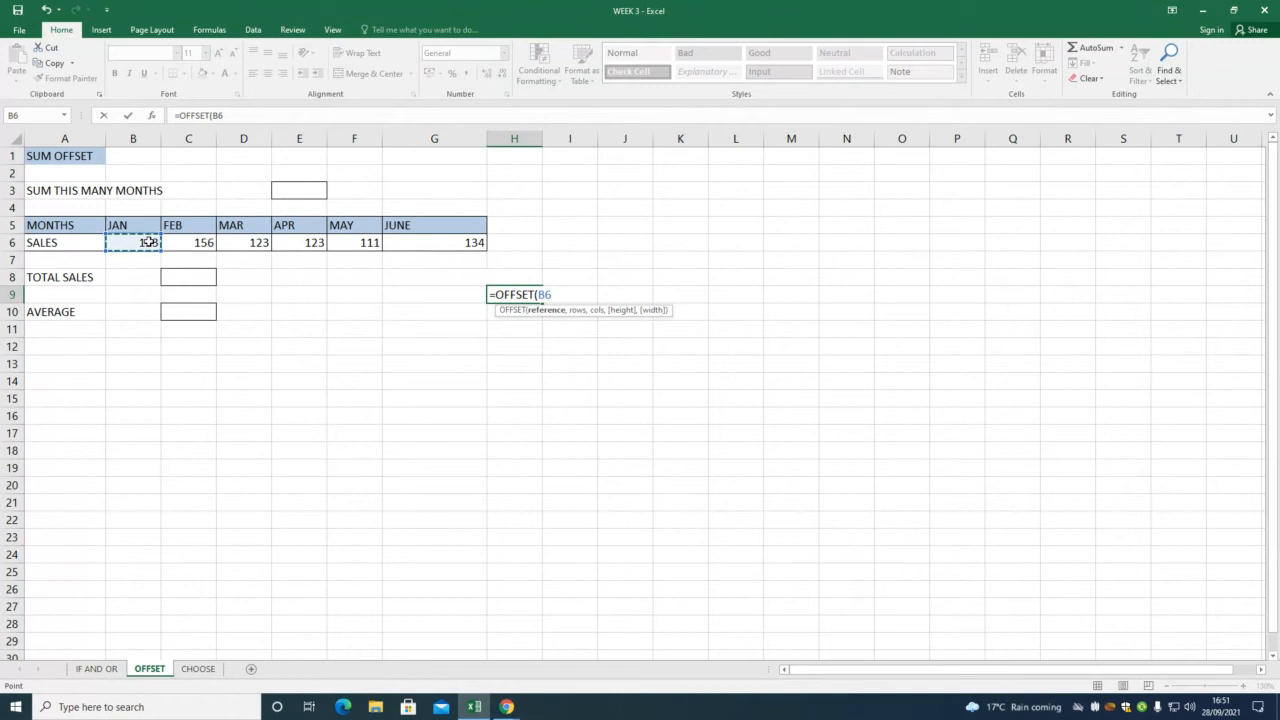
type(",3")
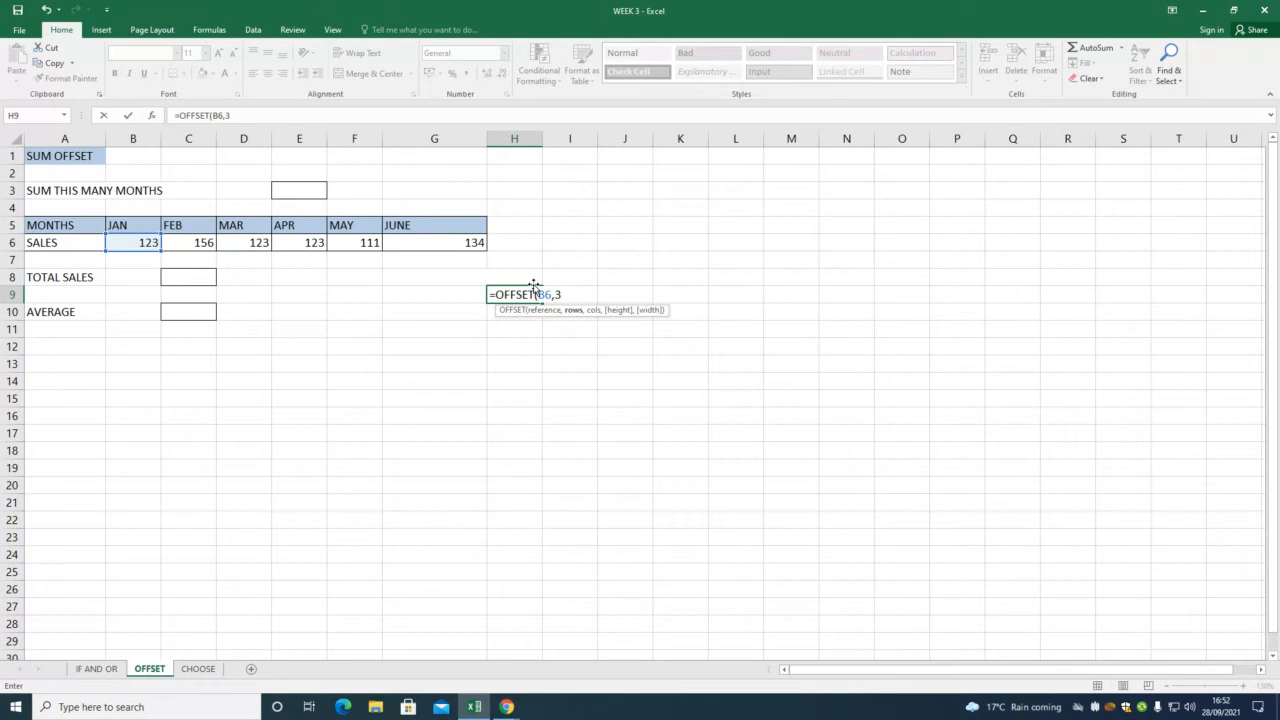
type(",")
key("BackSpace")
key("BackSpace")
key("BackSpace")
type("0,2)")
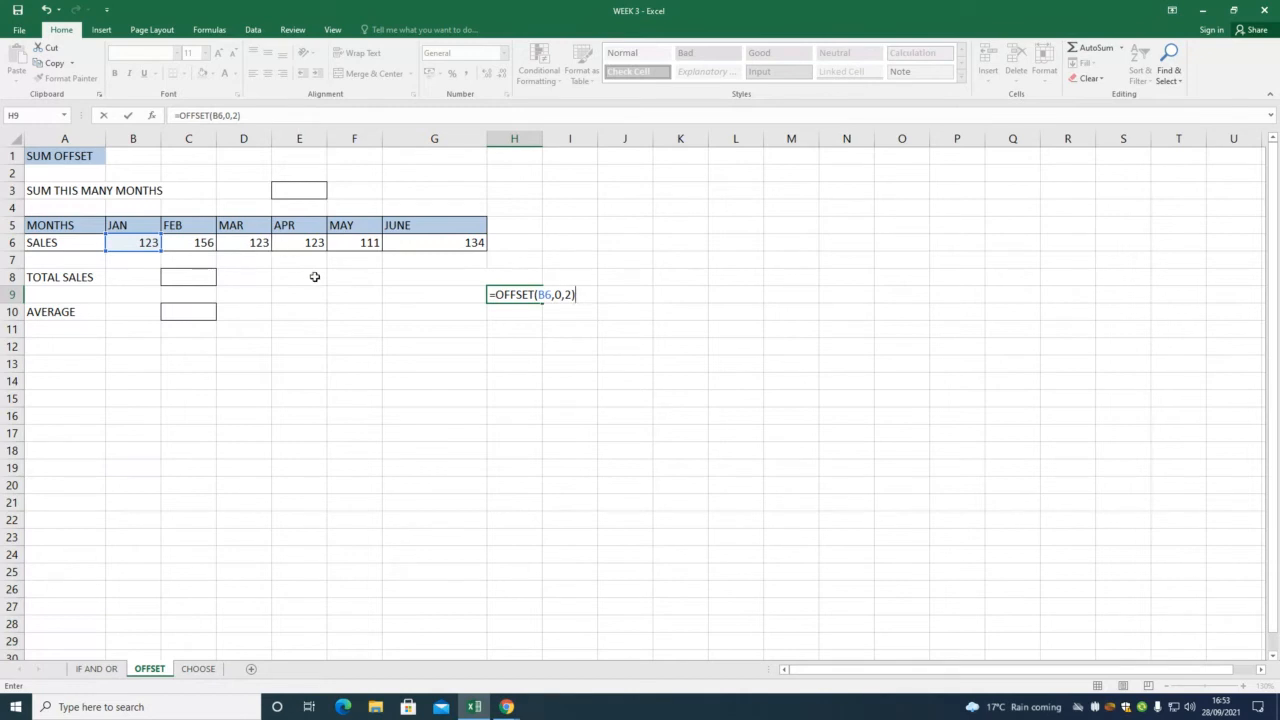
key("Return")
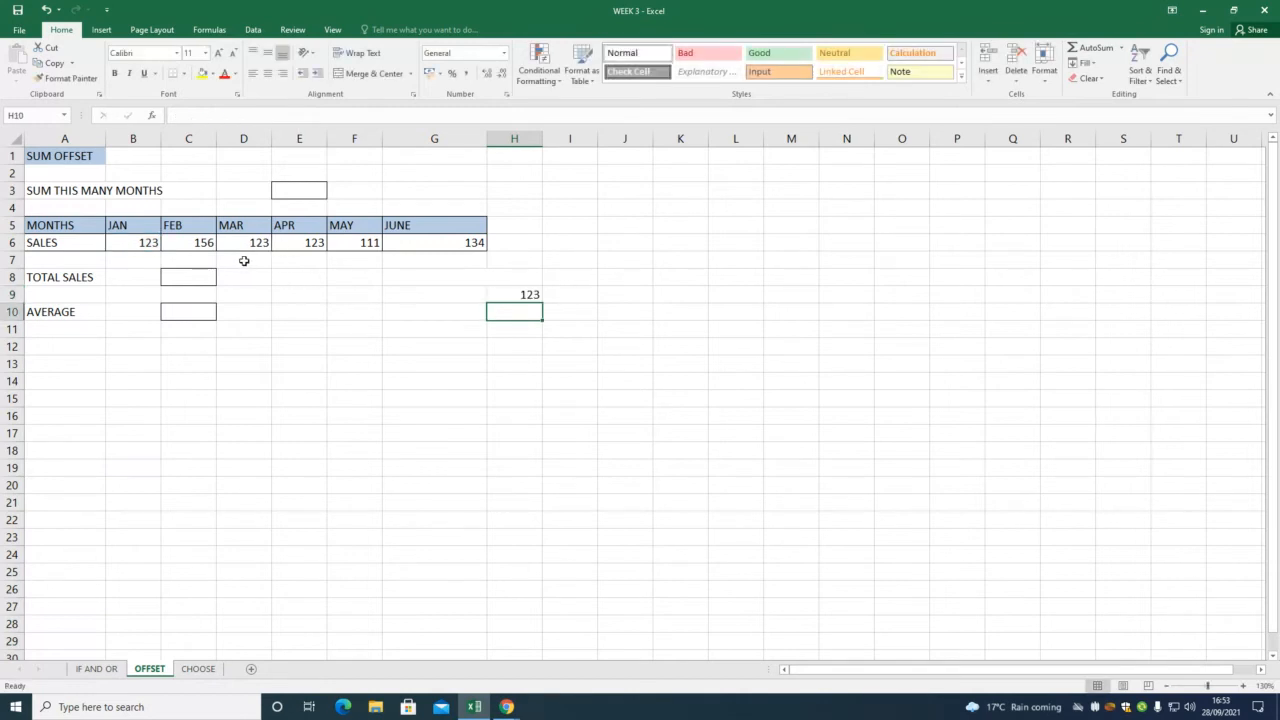
Set the April sales figure in E6 to 135.
left_click(302, 243)
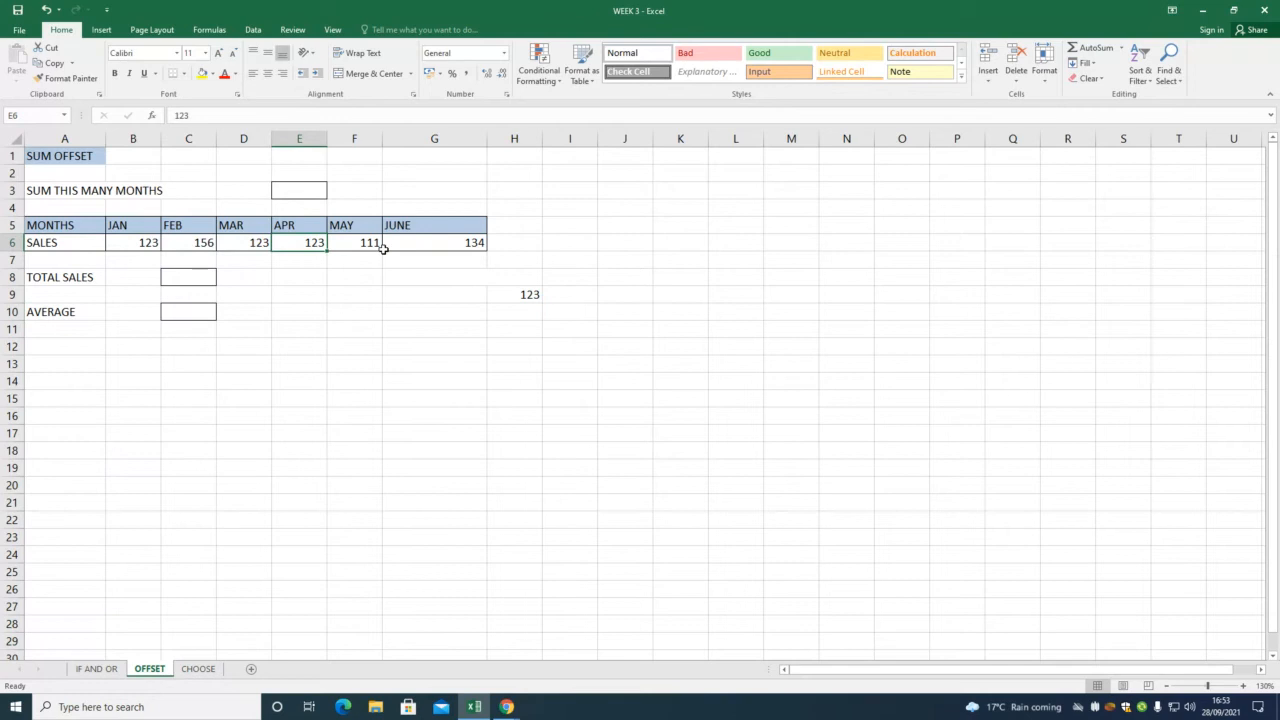
type("134")
key("BackSpace")
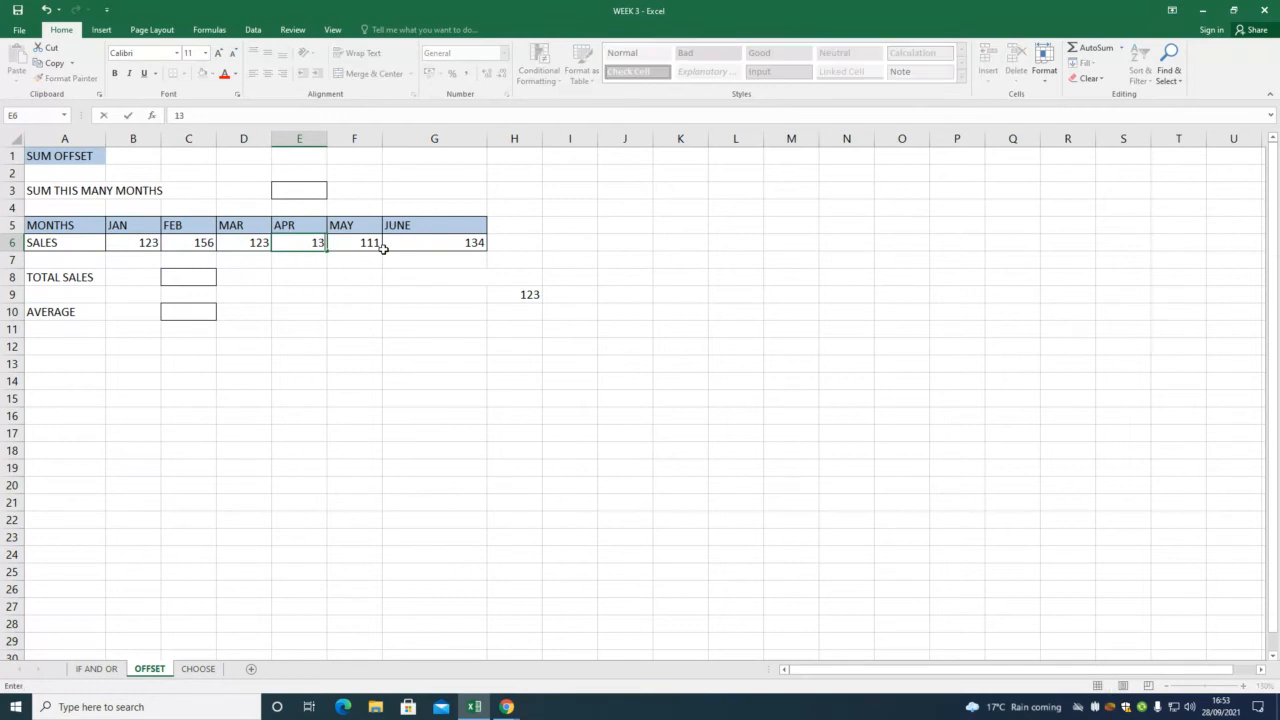
type("5")
key("Return")
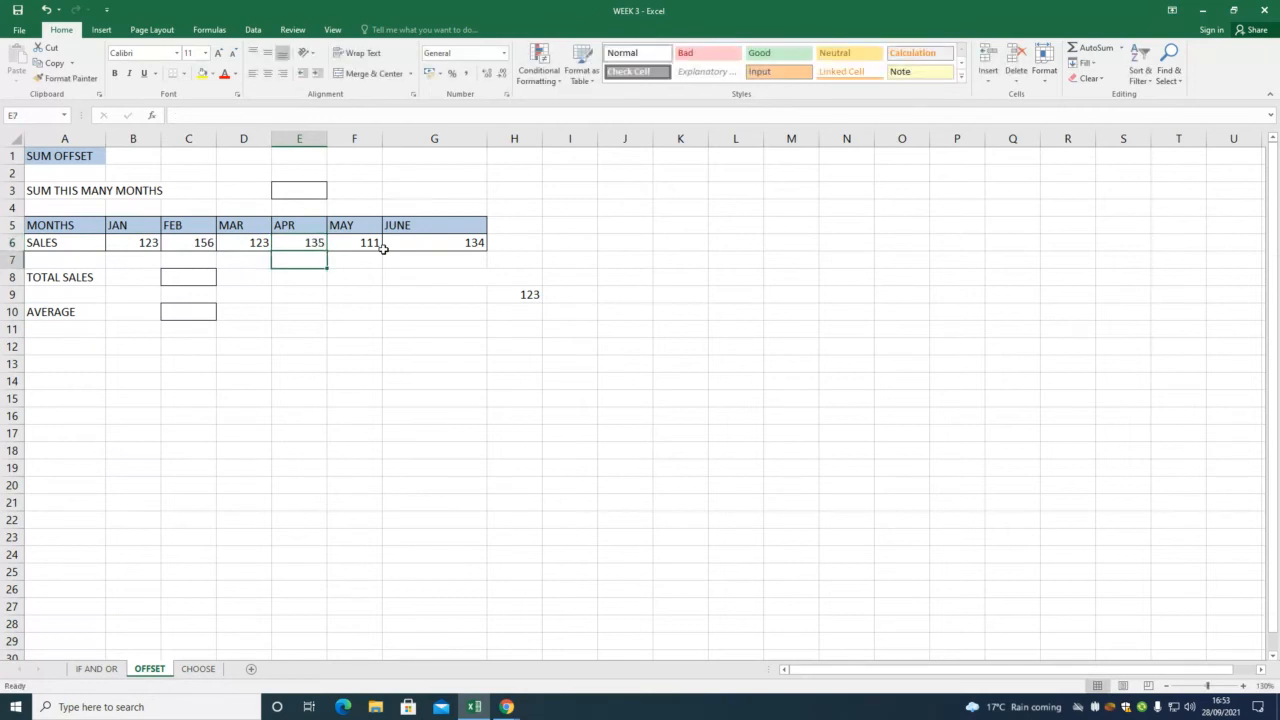
left_click(296, 246)
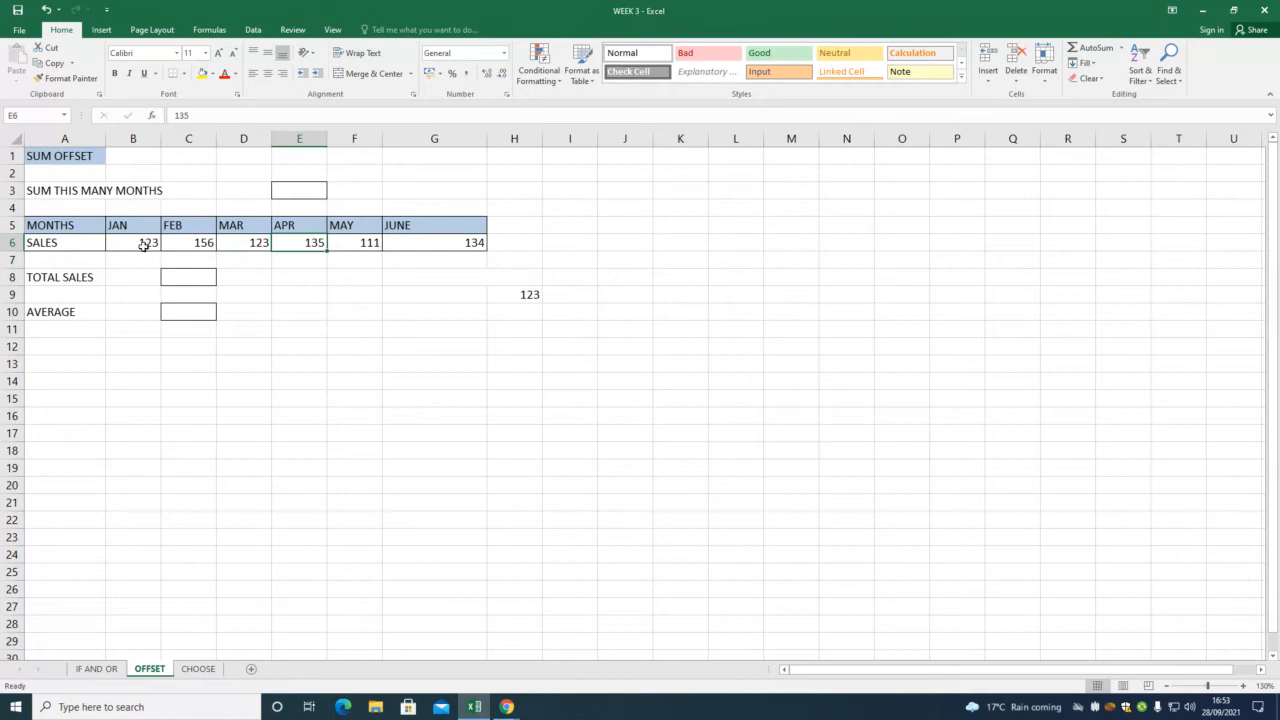
Set the column offset in H9's formula to 4, making it =OFFSET(B6,0,4), and recheck the formula.
double_click(520, 294)
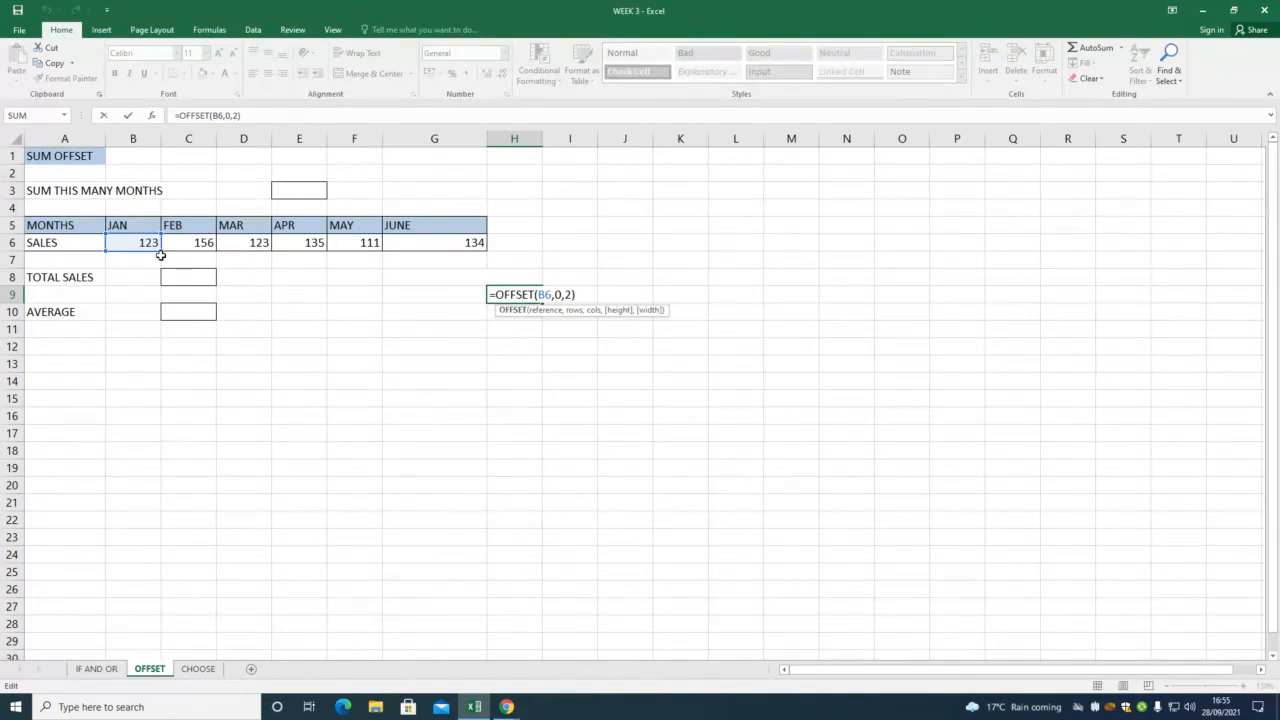
key("Return")
left_click(519, 294)
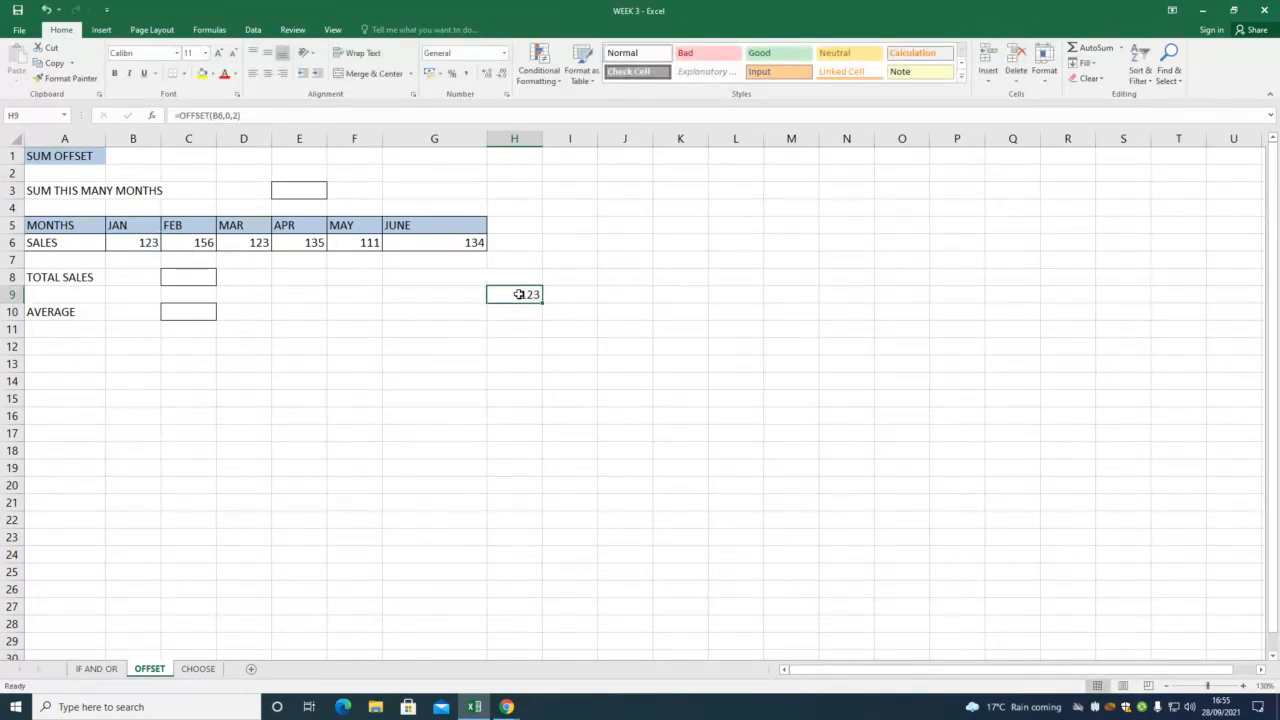
double_click(519, 294)
left_click(573, 295)
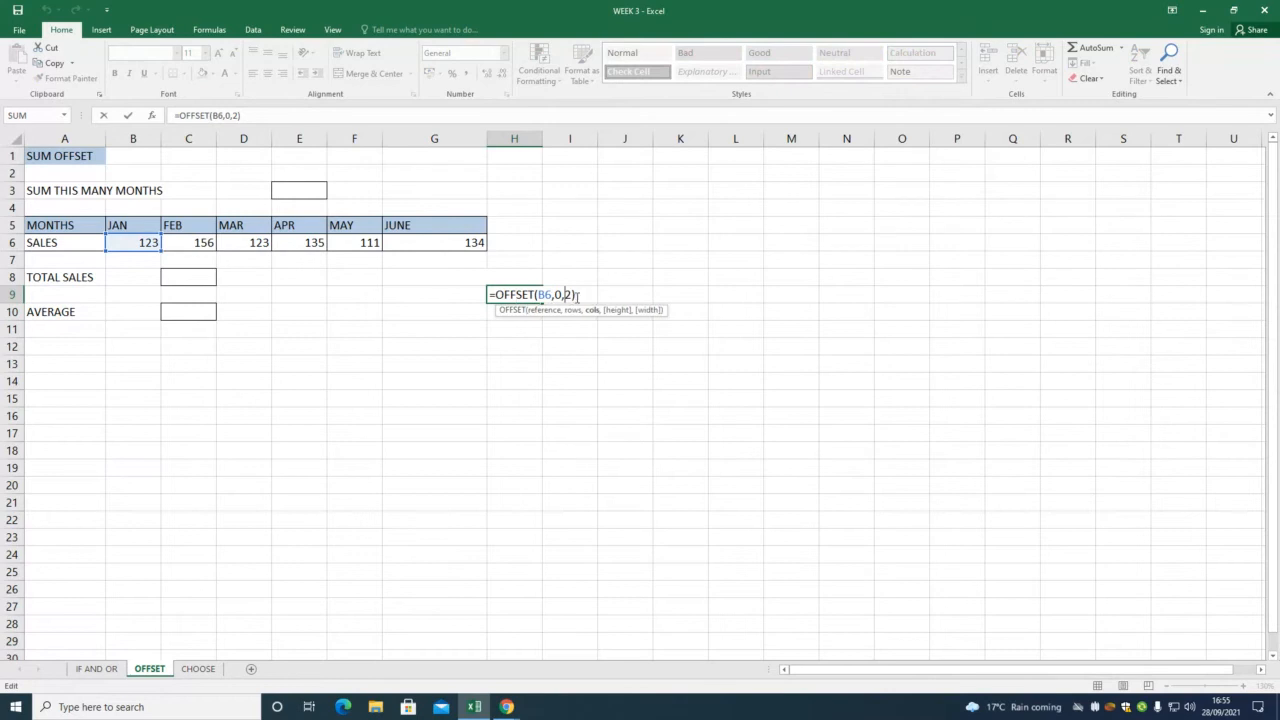
key("BackSpace")
type("4")
key("Return")
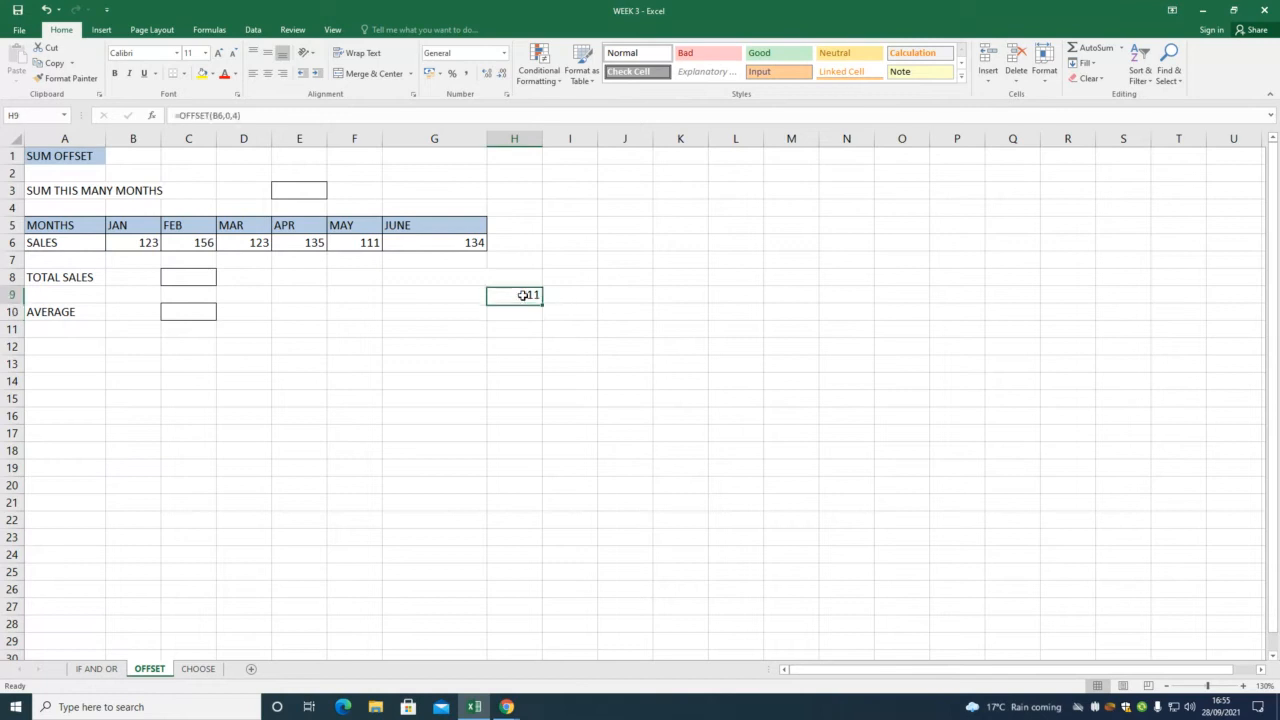
double_click(539, 295)
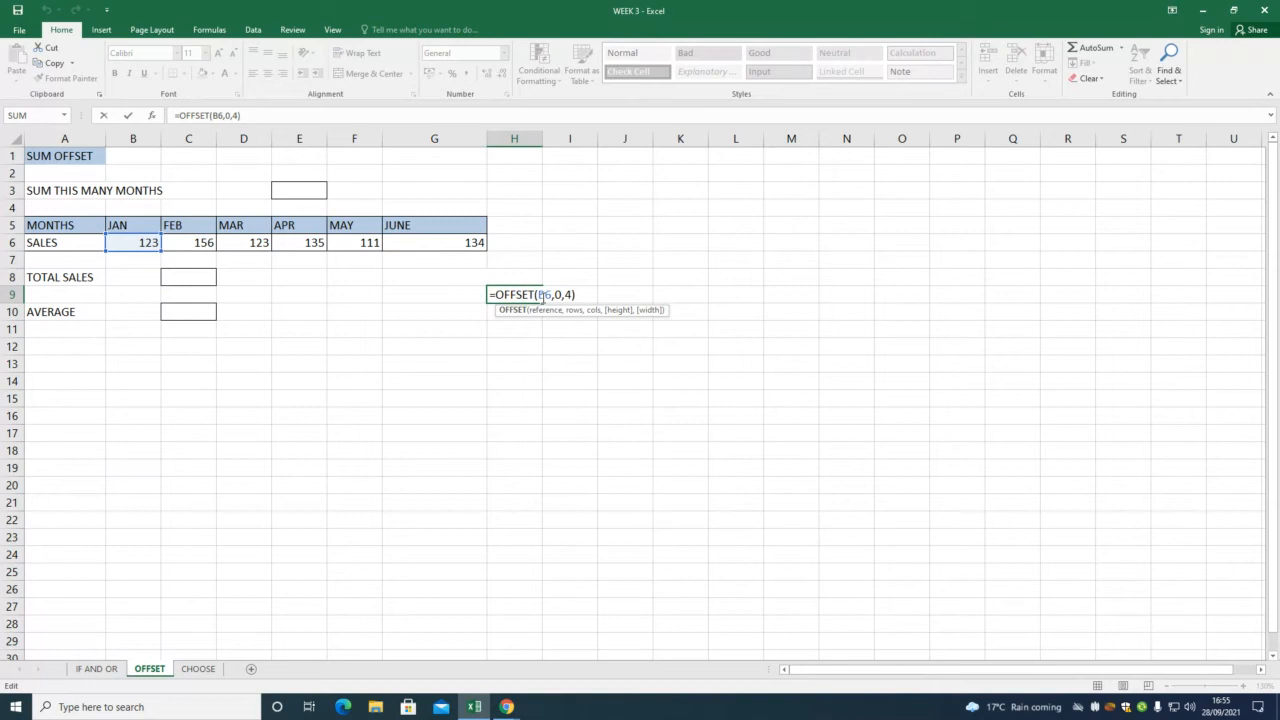
left_click(311, 284)
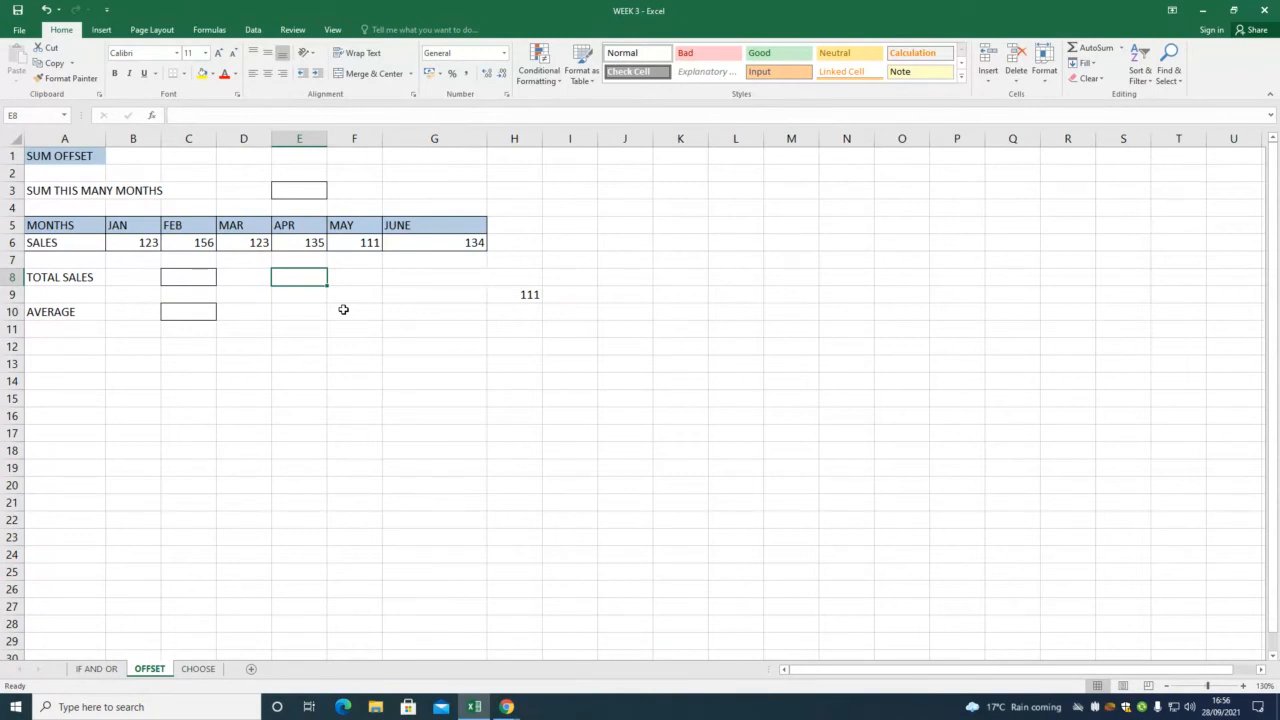
left_click(519, 294)
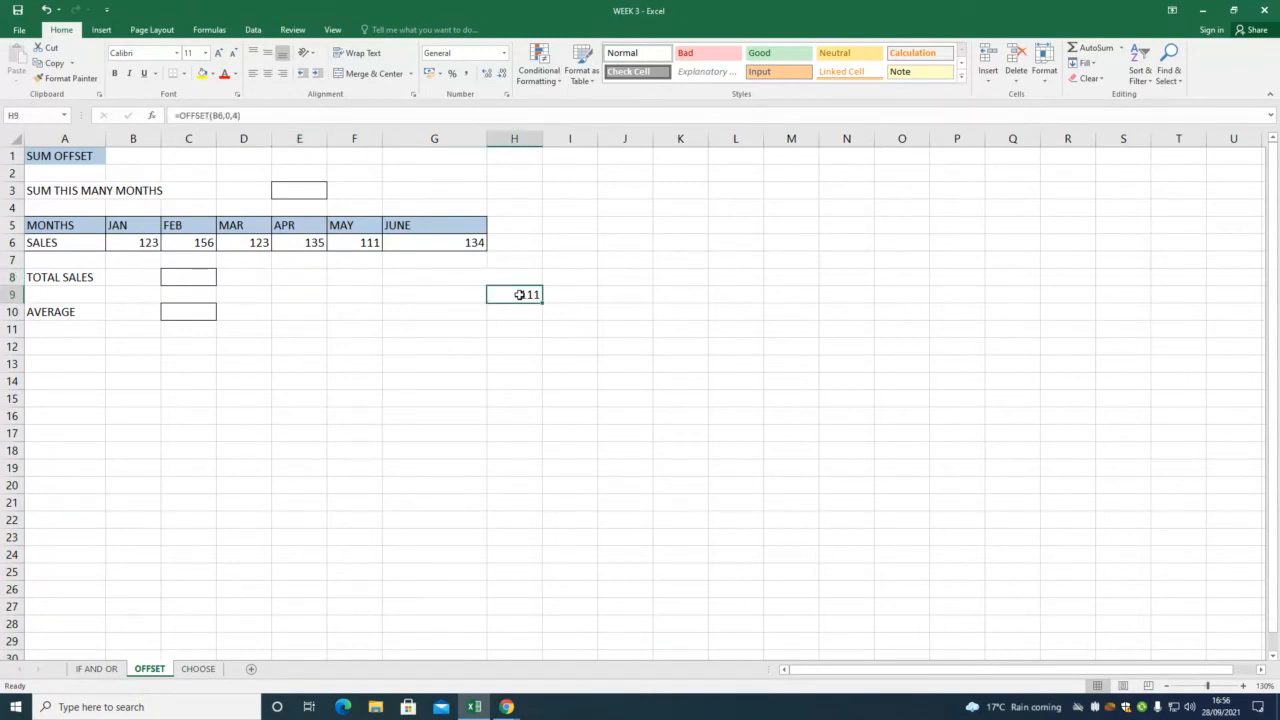
Enter the total sales formula =SUM(B6:OFFSET(B6,0,$E$3-1)) in C8.
left_click(180, 275)
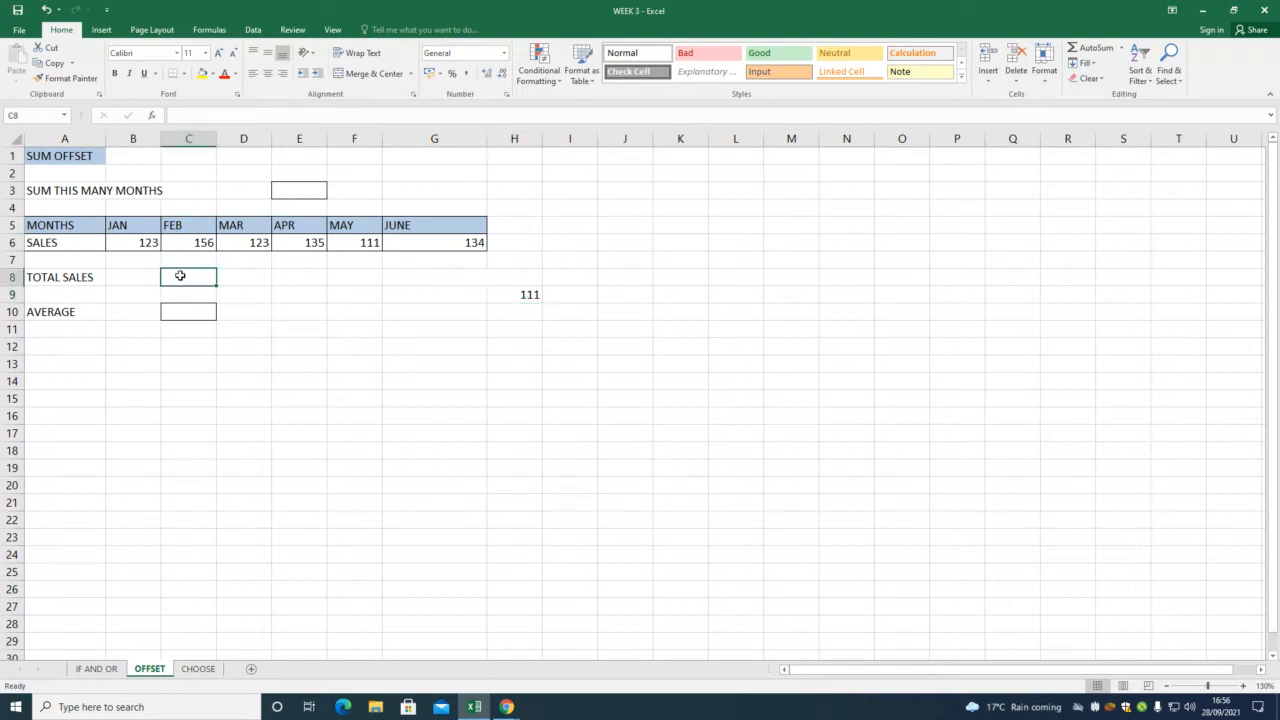
type("=SUM")
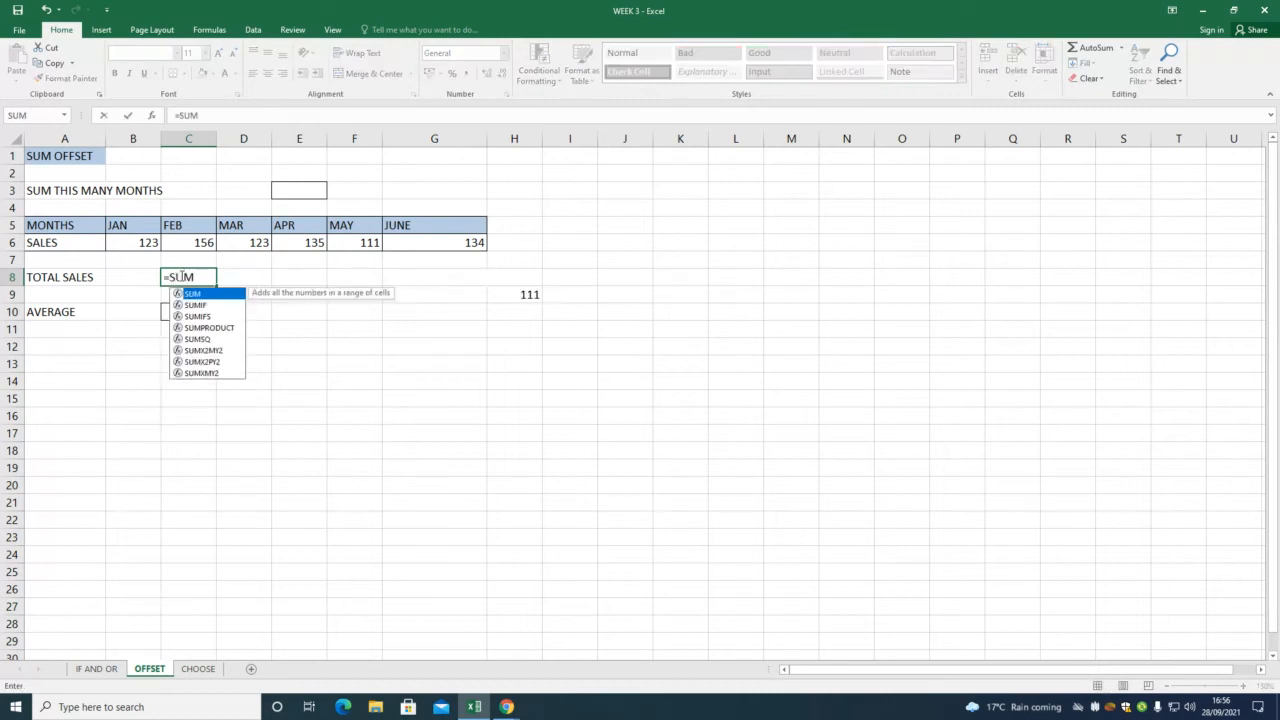
type("(")
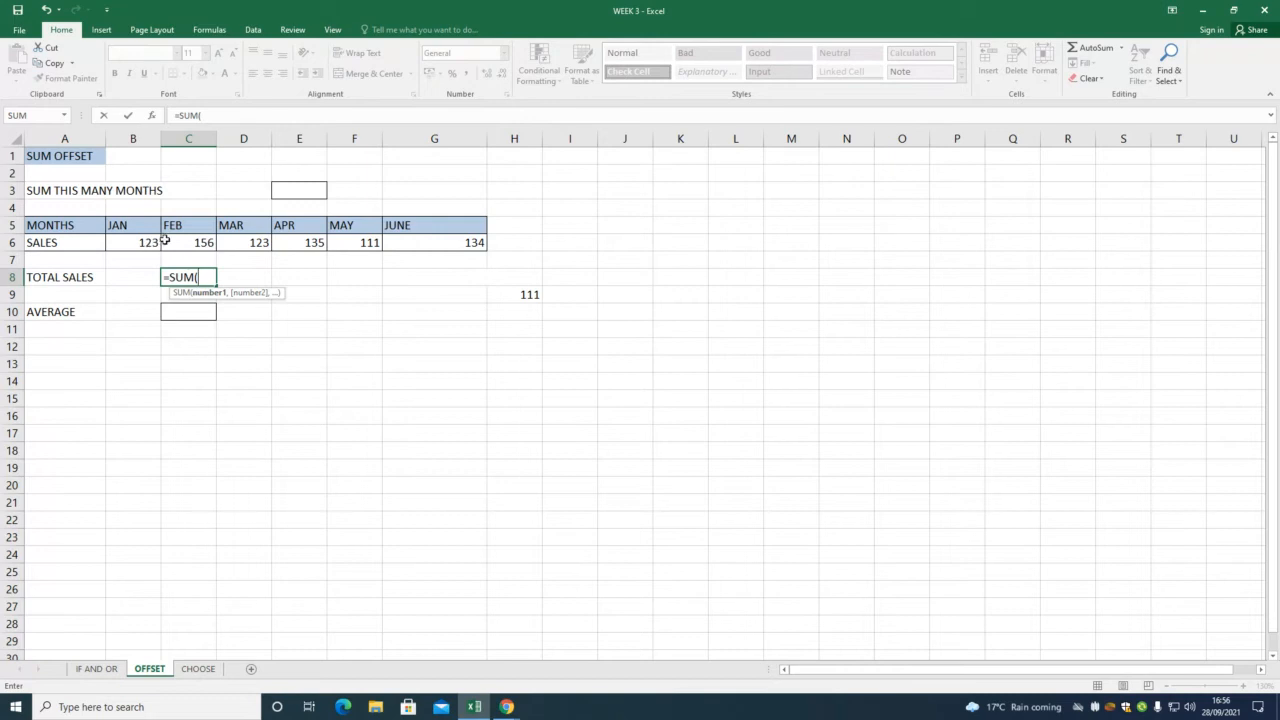
left_click(138, 245)
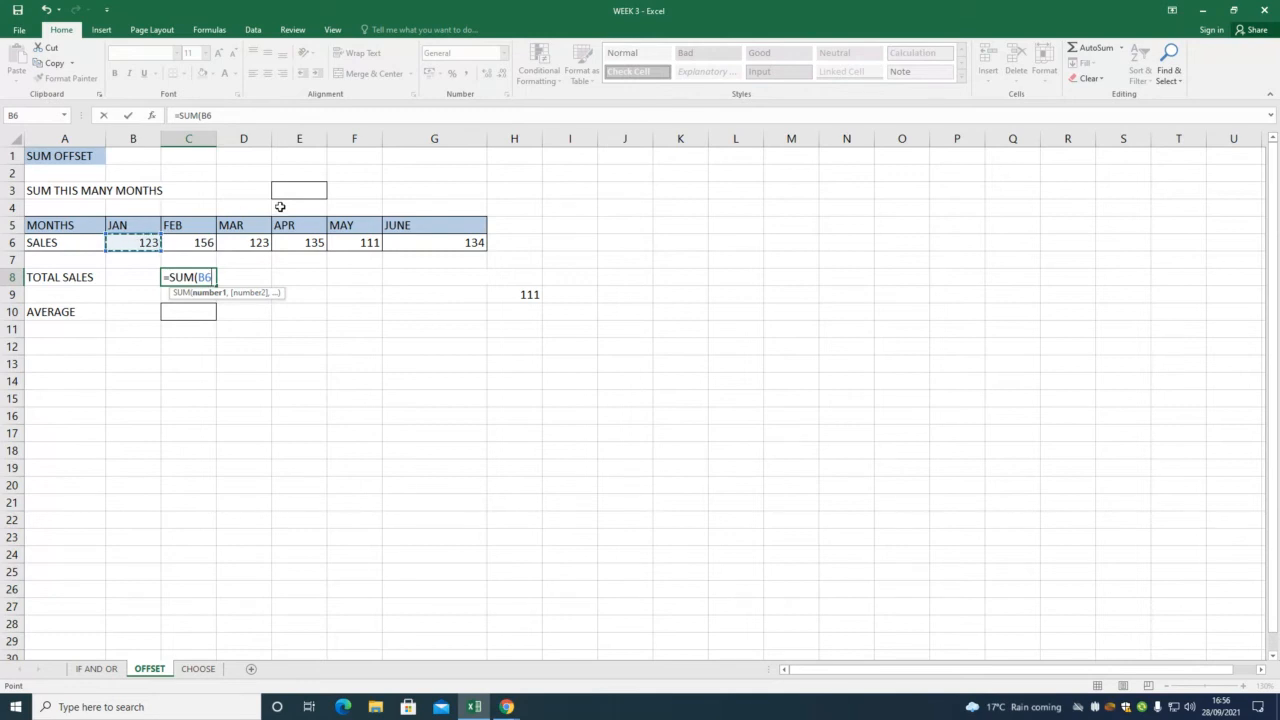
key("F8")
key("BackSpace")
key("BackSpace")
type("OFFSET")
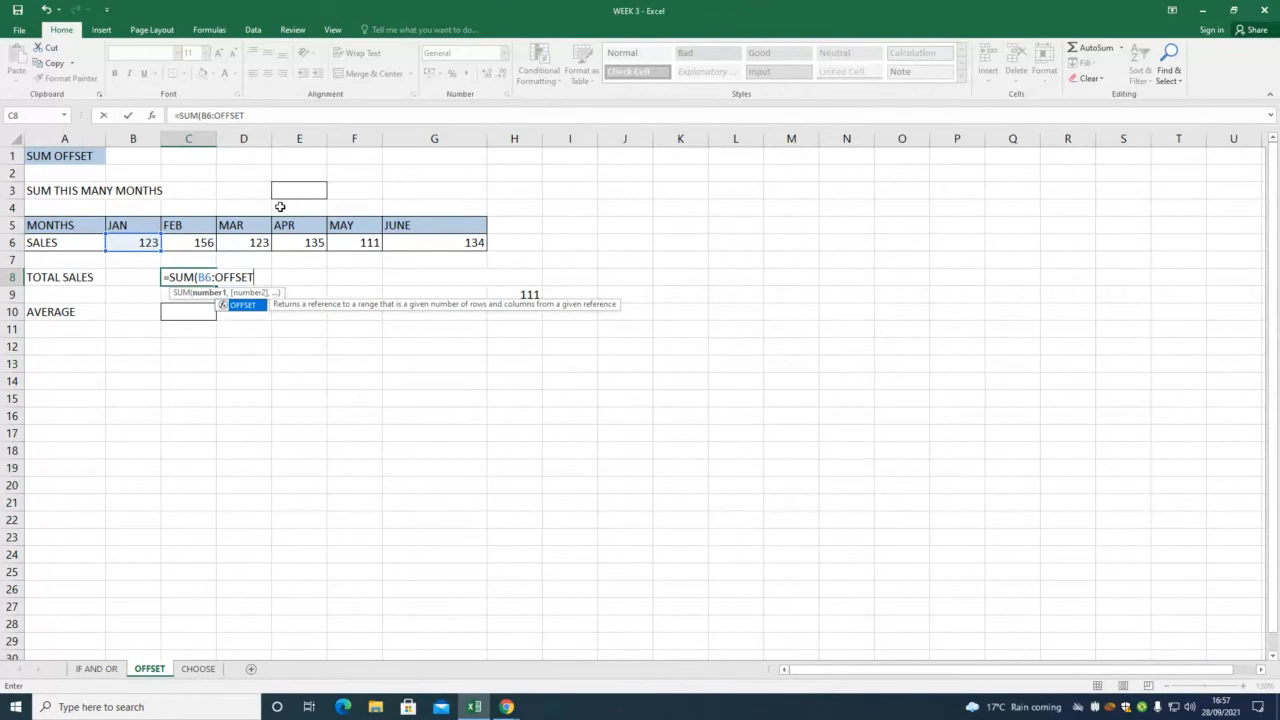
type("(")
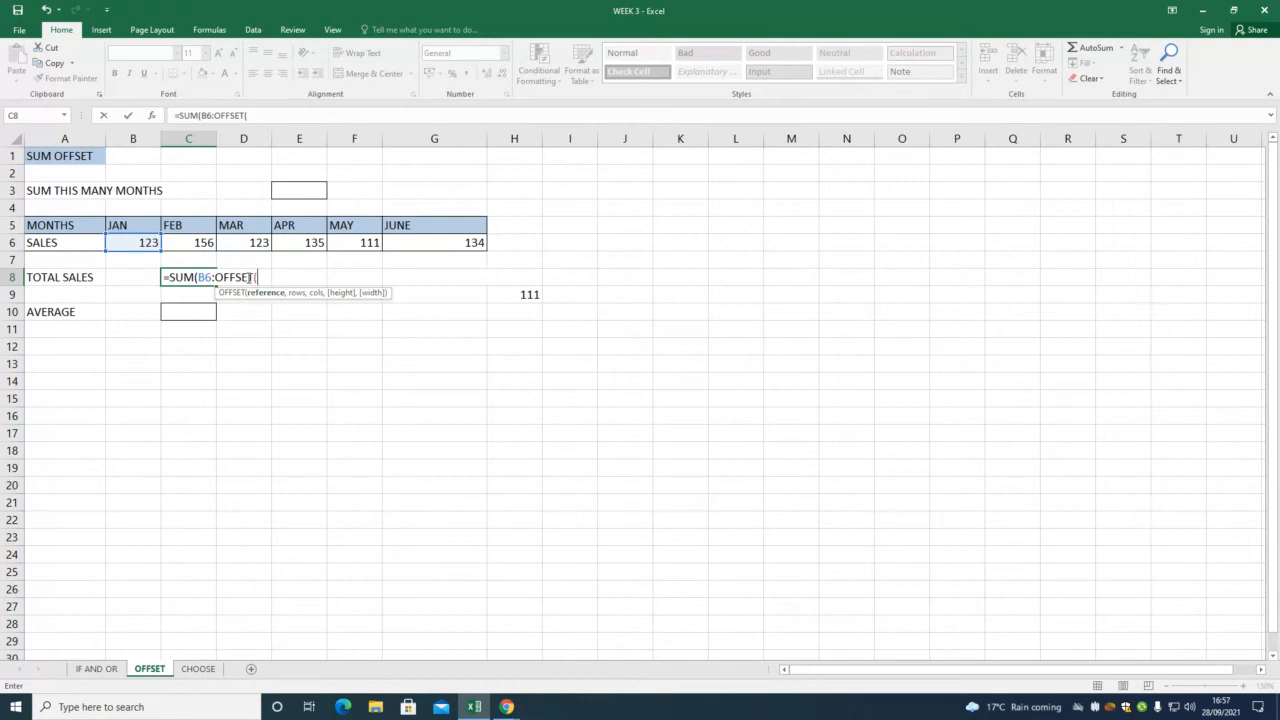
left_click(150, 243)
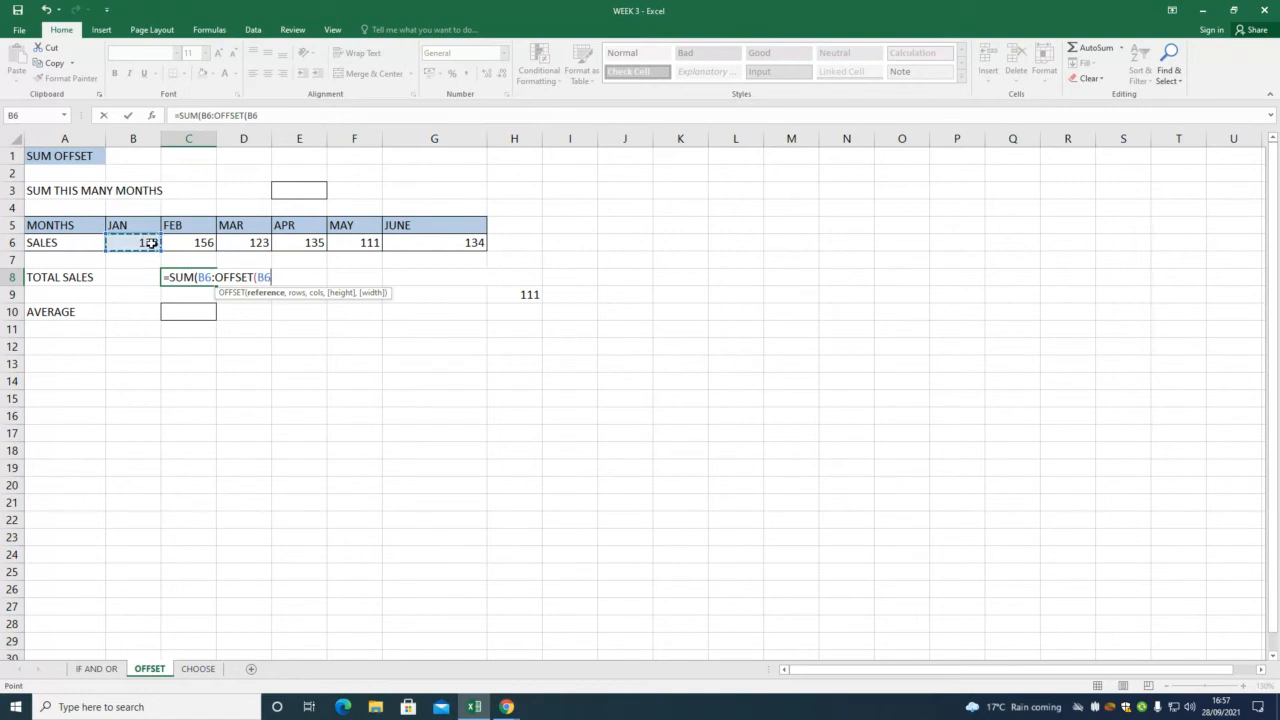
type(",")
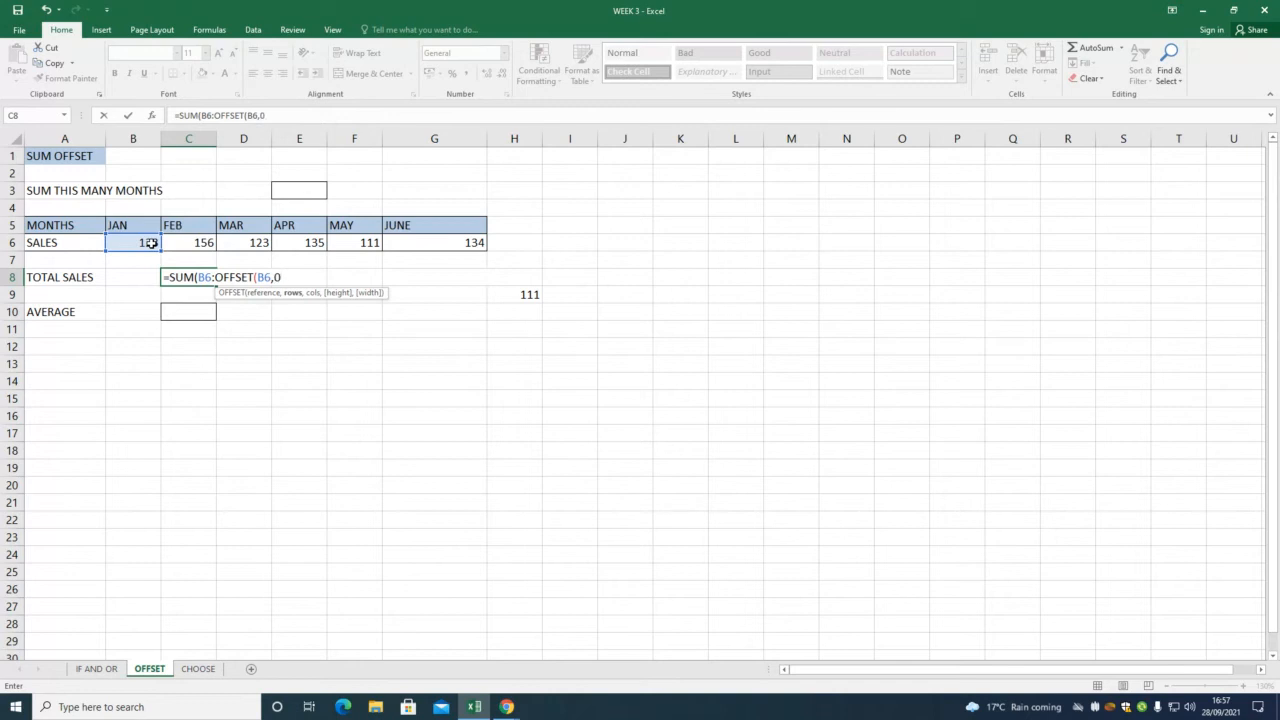
type("0,")
left_click(299, 193)
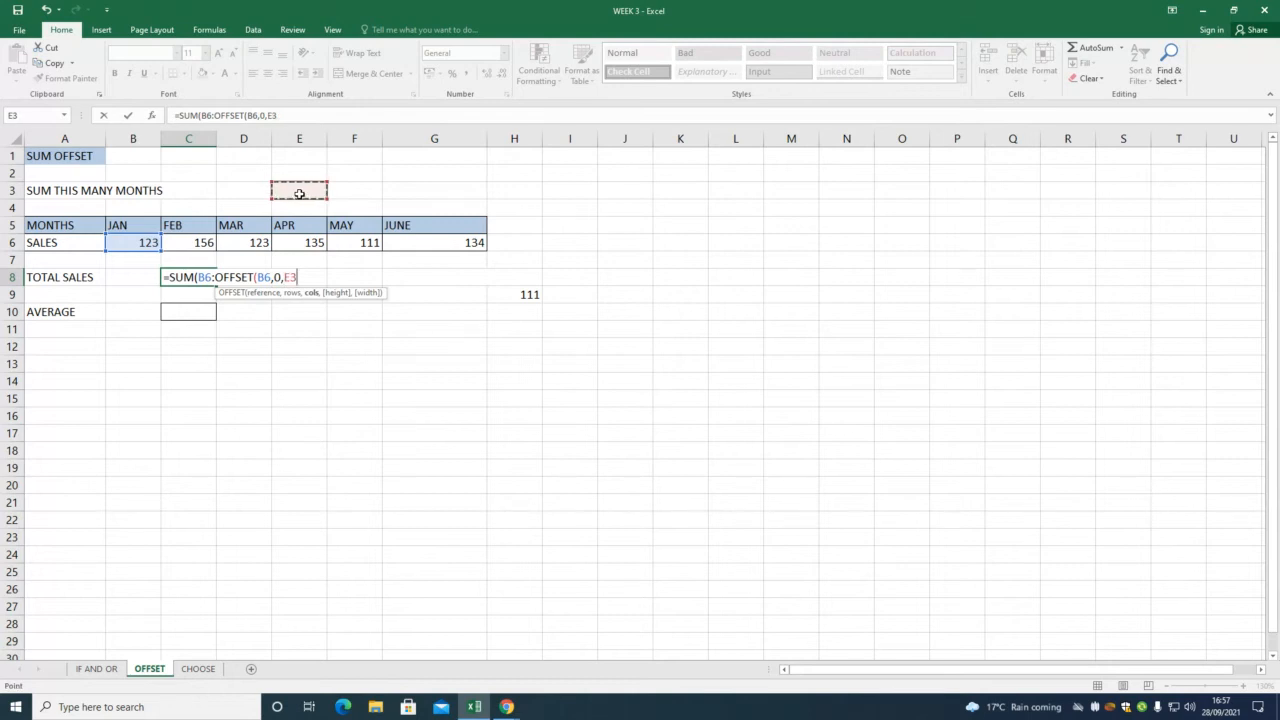
key("F4")
type("-1")
type("))")
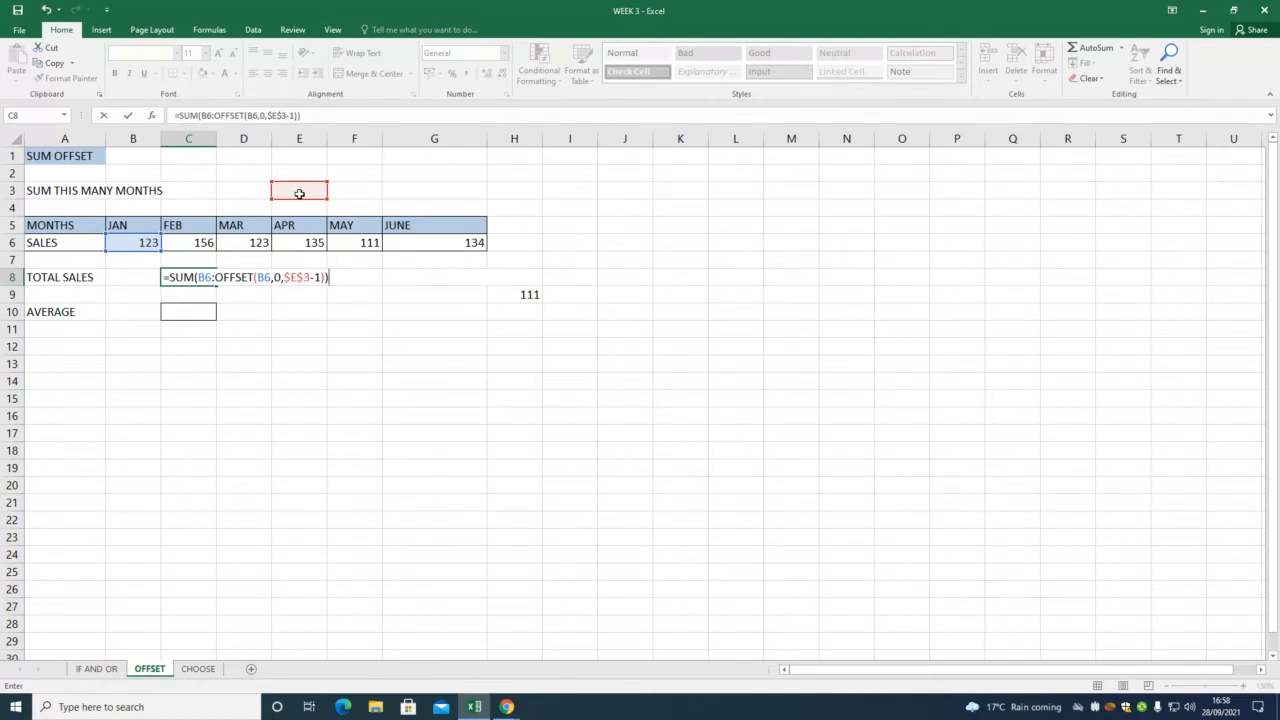
key("Return")
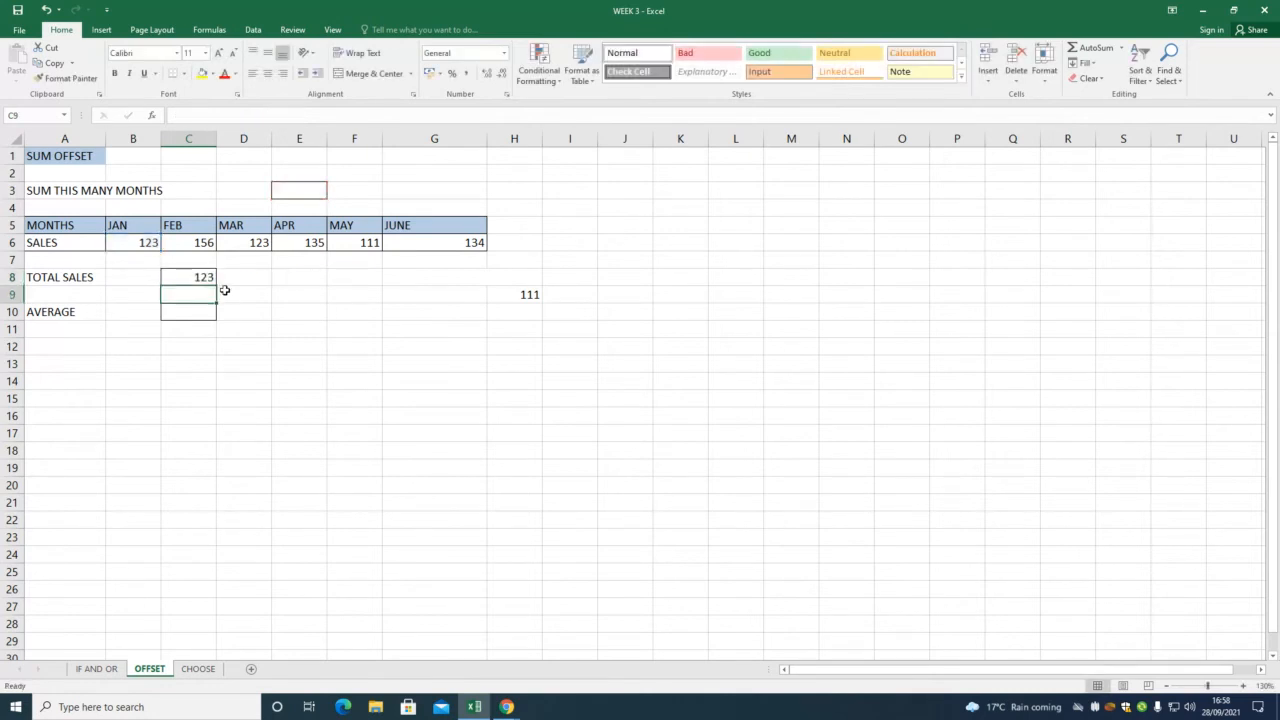
Recheck the total sales formula in C8 and set the number of months in E3 to 2.
double_click(183, 277)
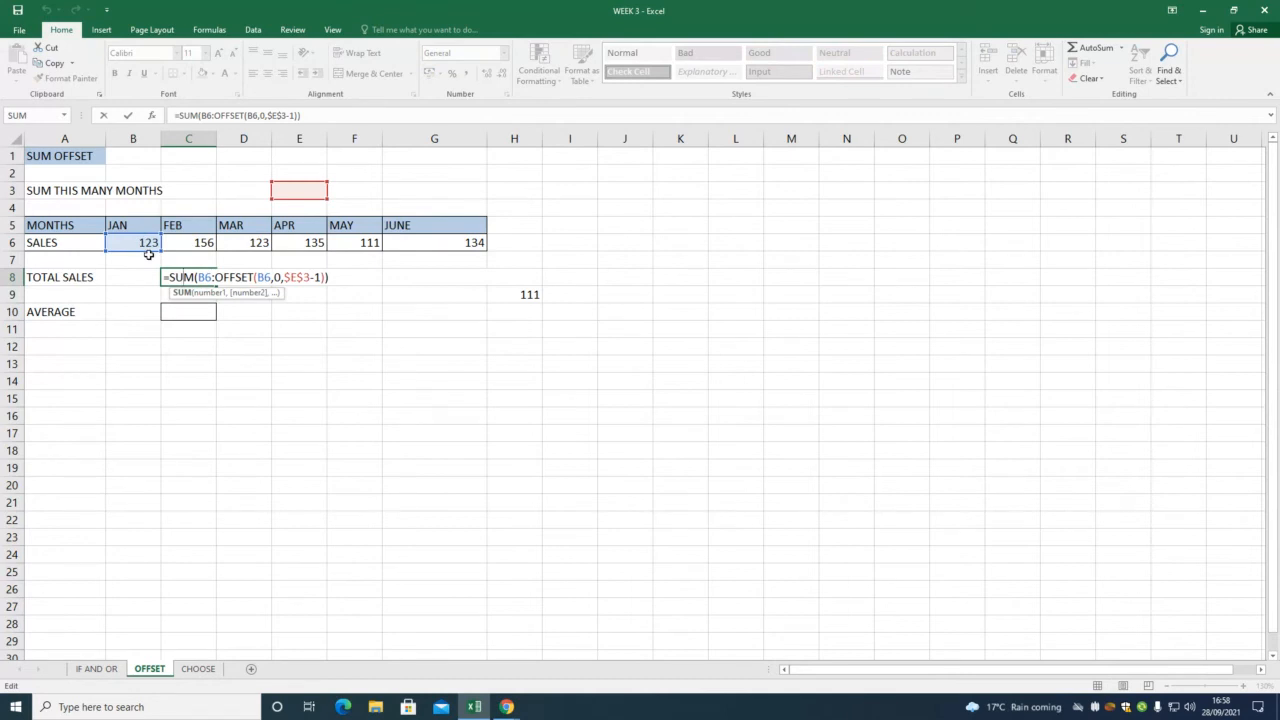
key("Escape")
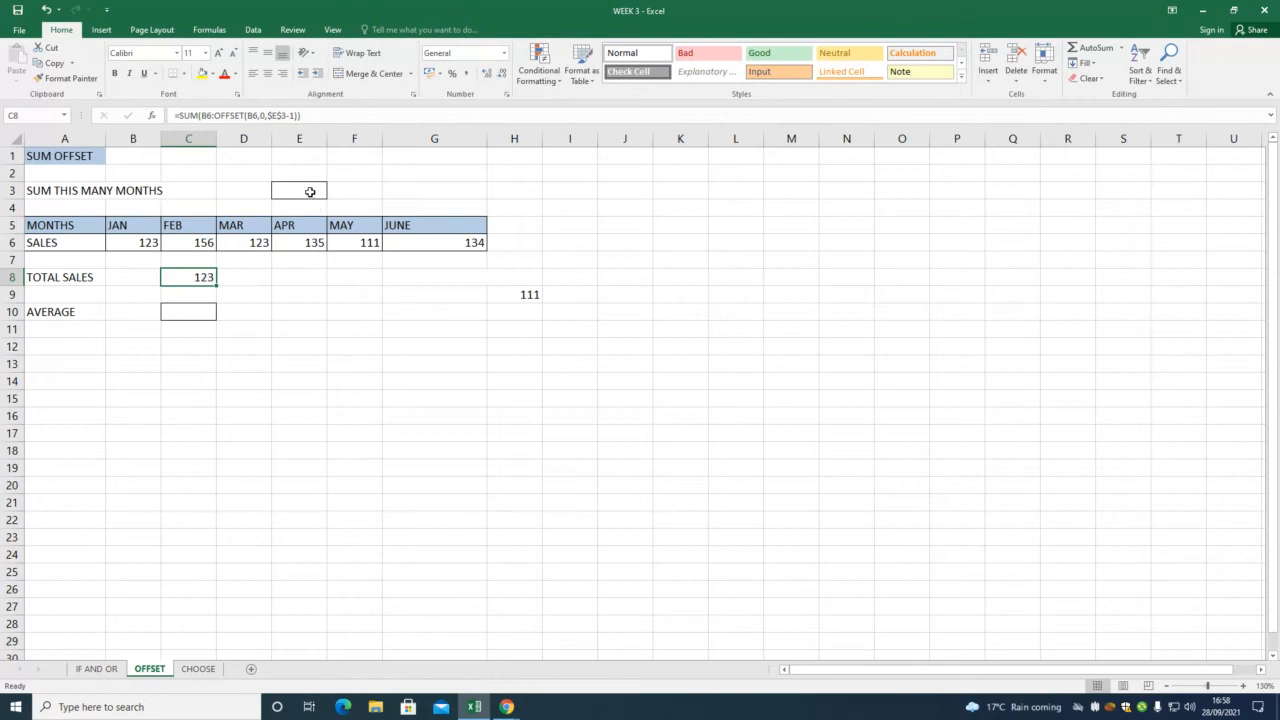
left_click(310, 191)
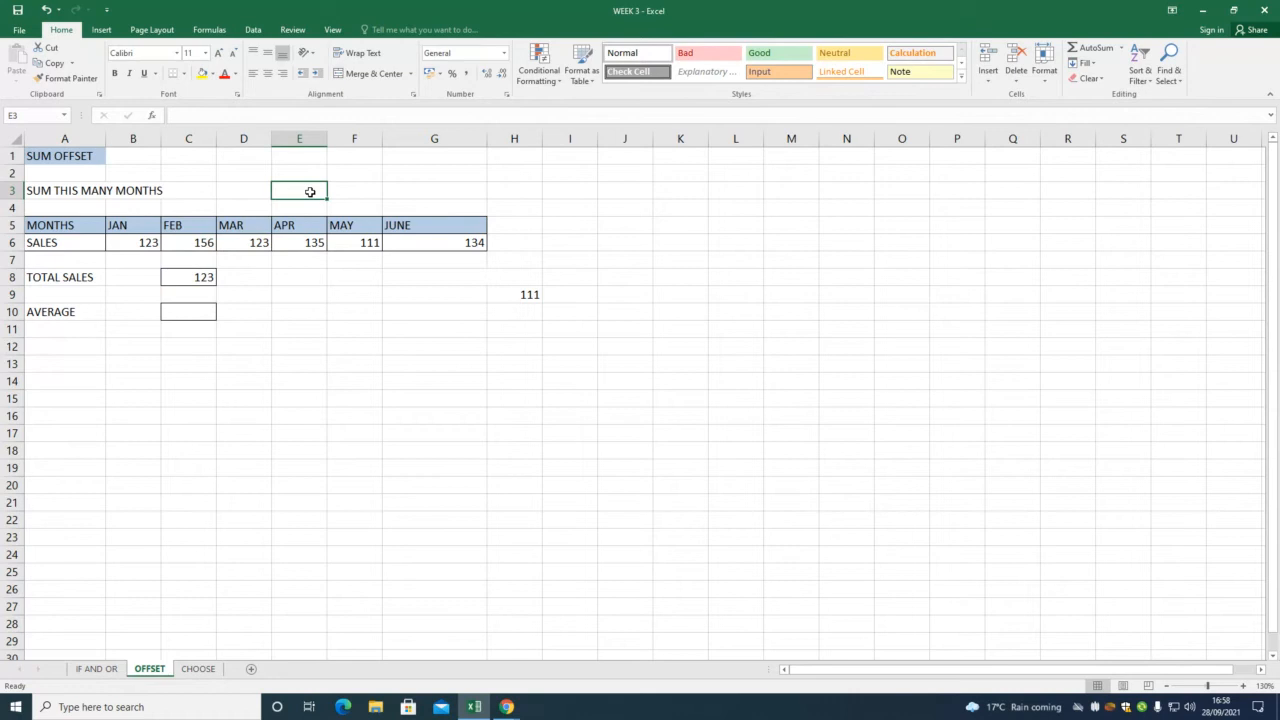
type("2")
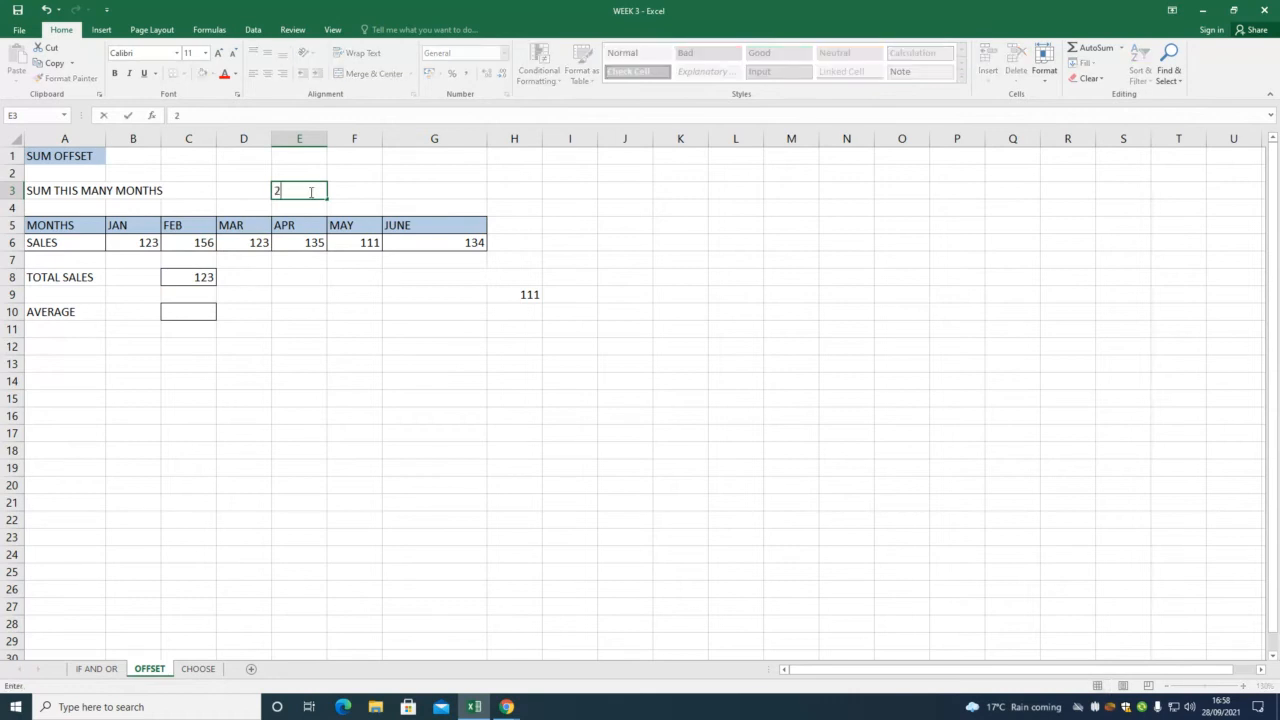
key("Return")
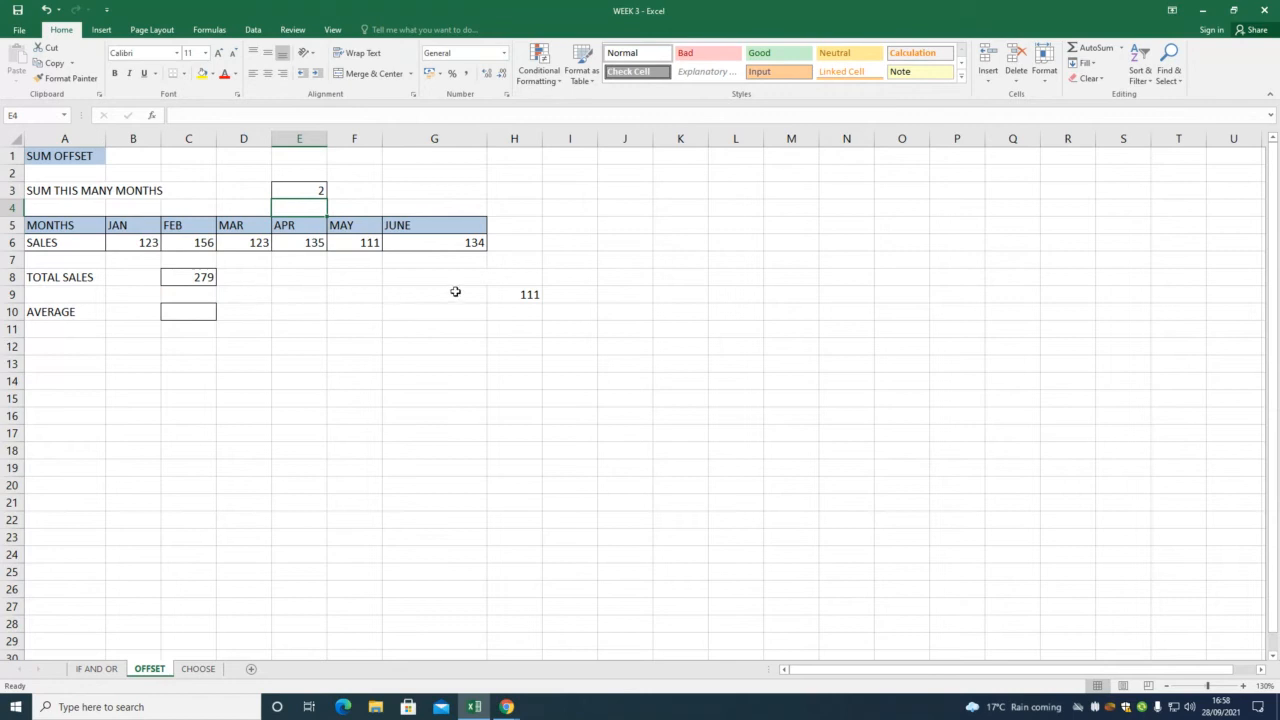
Enter the check formula =B6+C6 in I6 to add the January and February sales directly.
left_click(564, 245)
type("=")
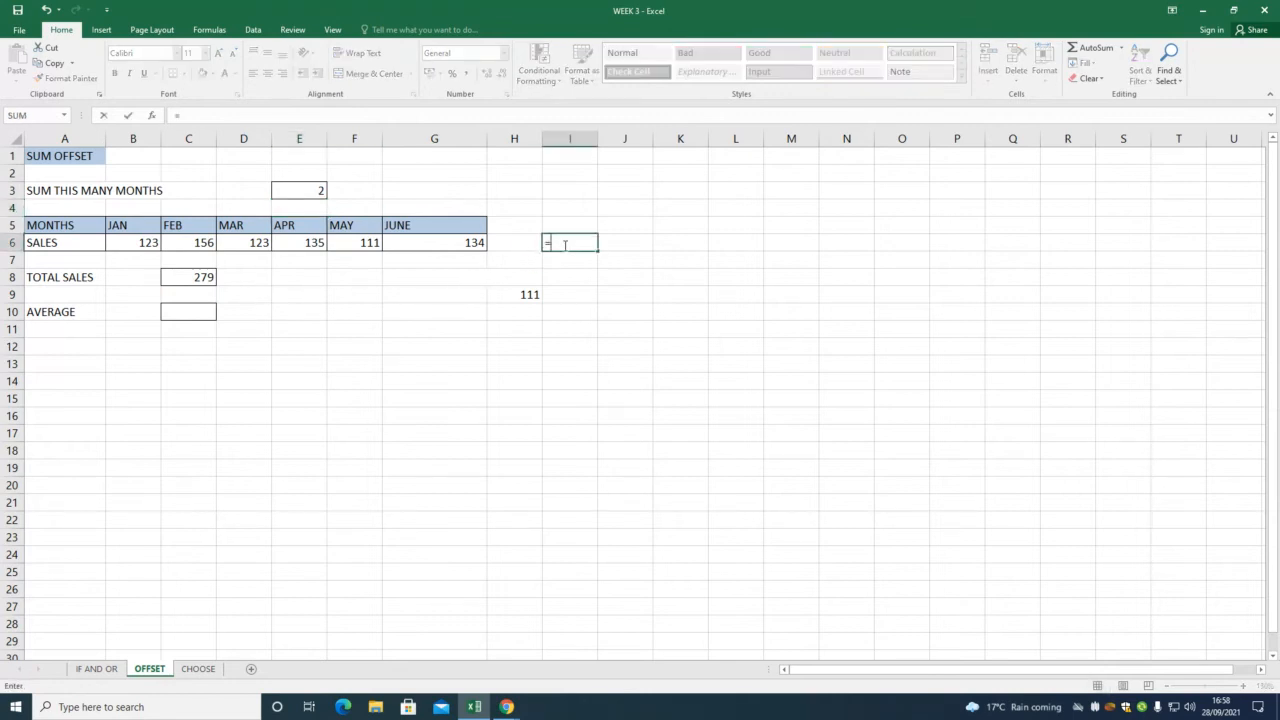
left_click(147, 244)
type("+")
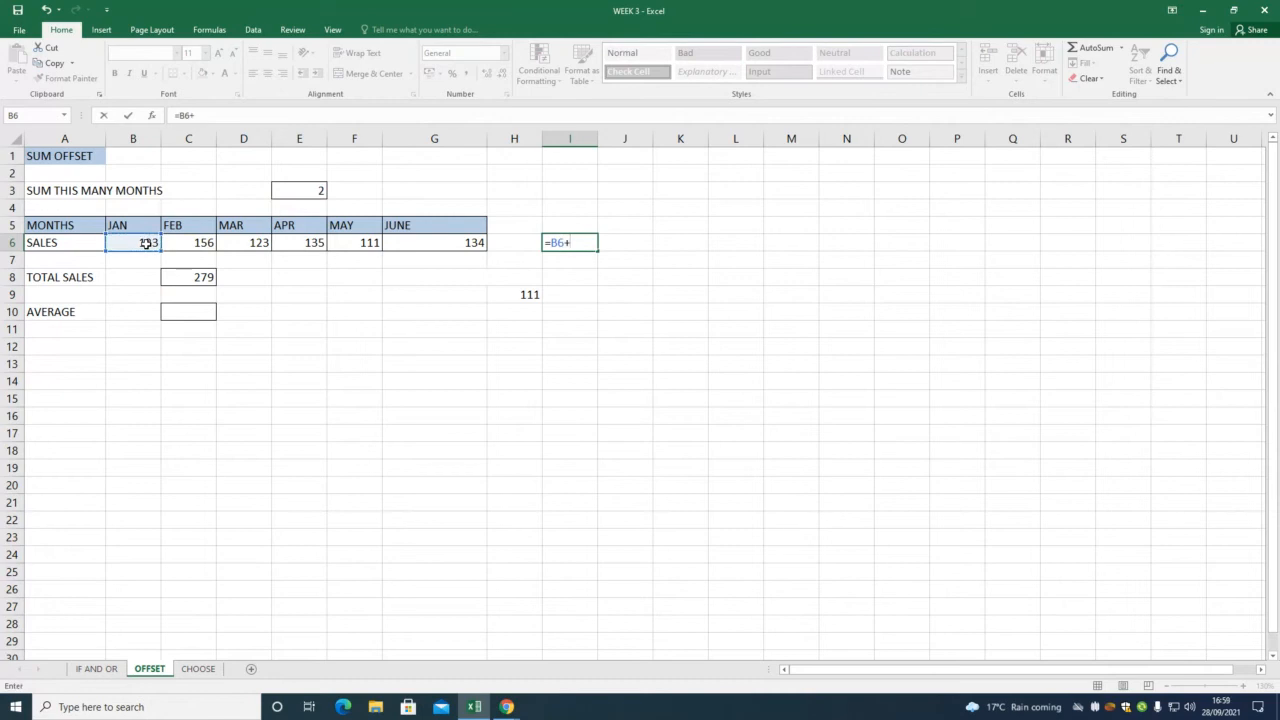
left_click(204, 245)
key("Return")
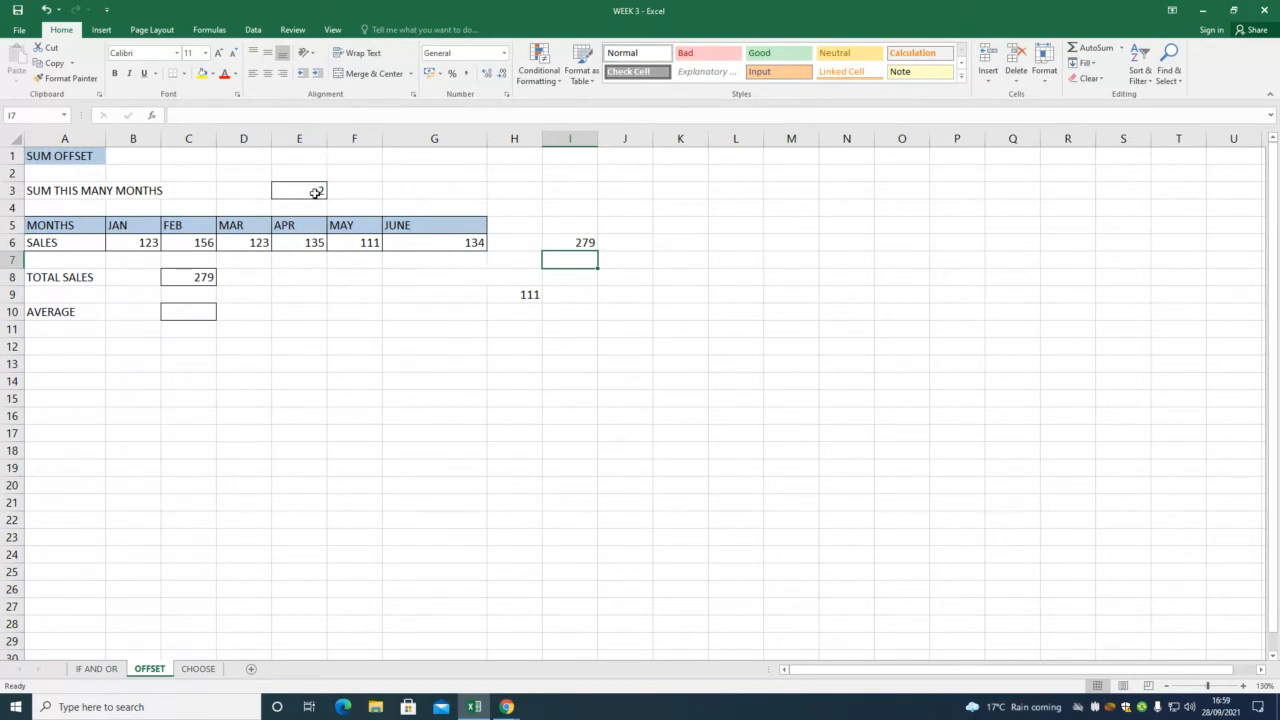
Set the number of months to sum in E3 to 4.
left_click(315, 189)
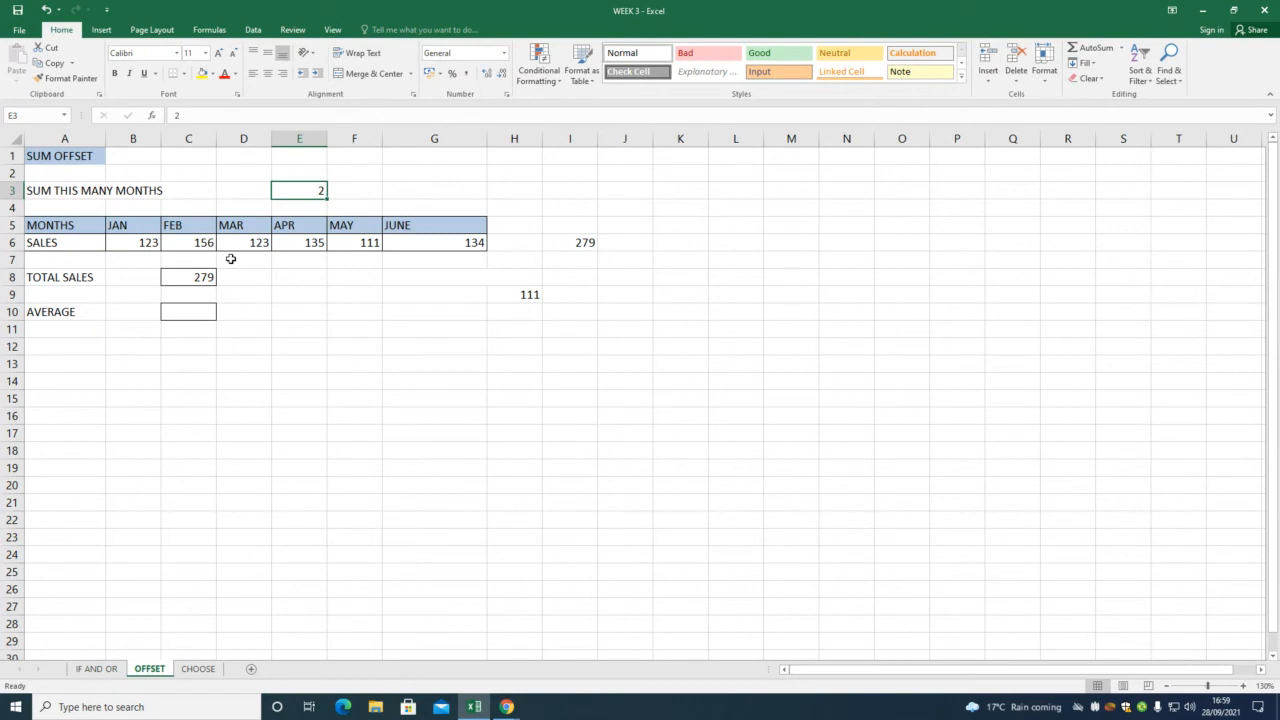
type("4")
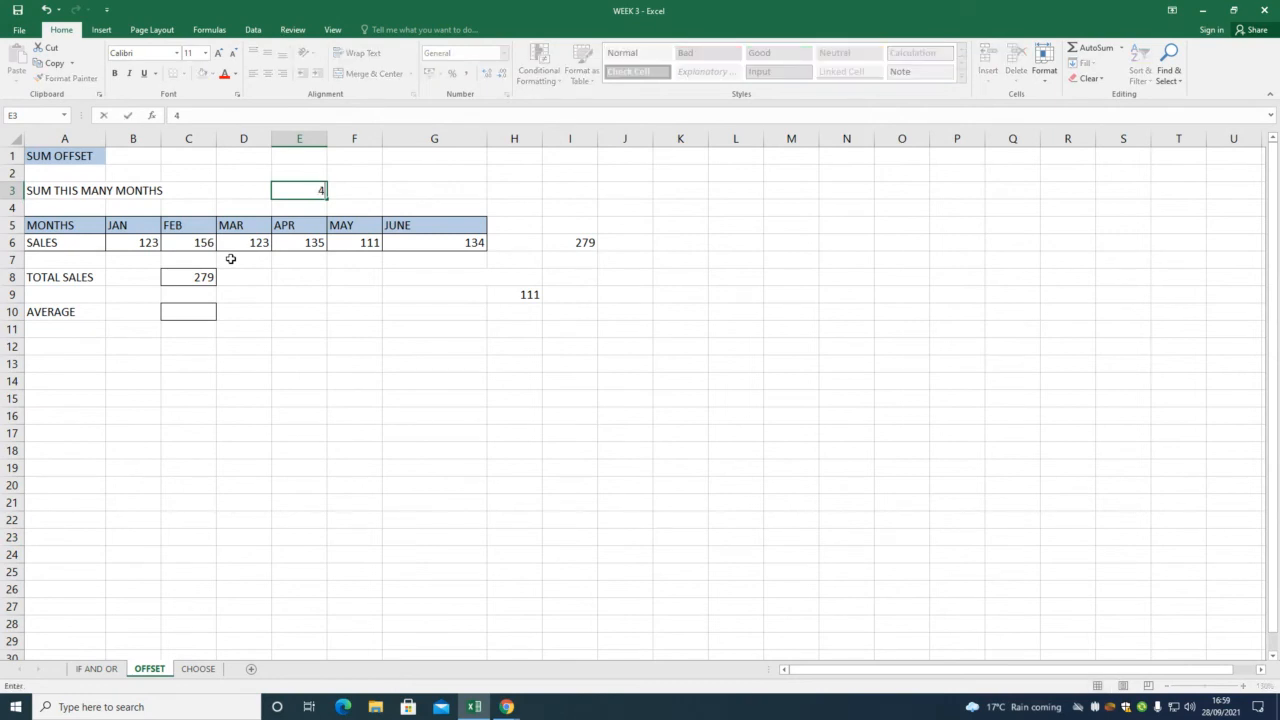
key("Return")
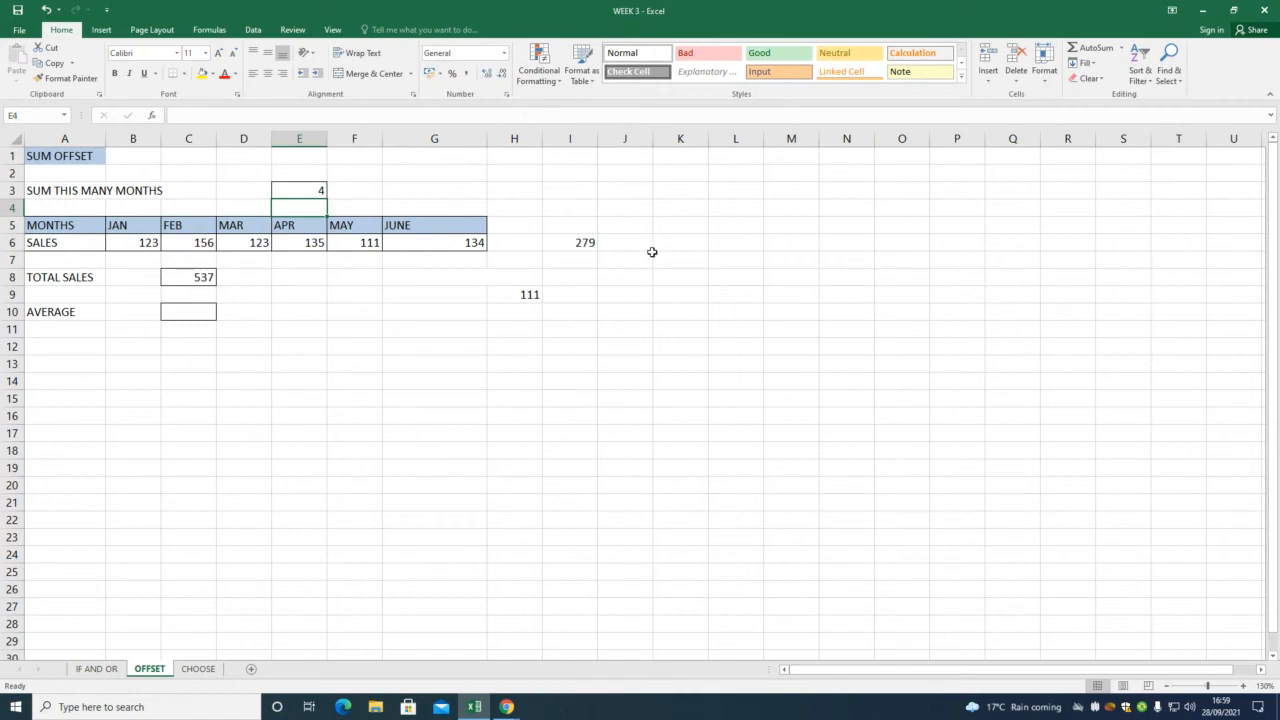
left_click(791, 196)
left_click(1048, 246)
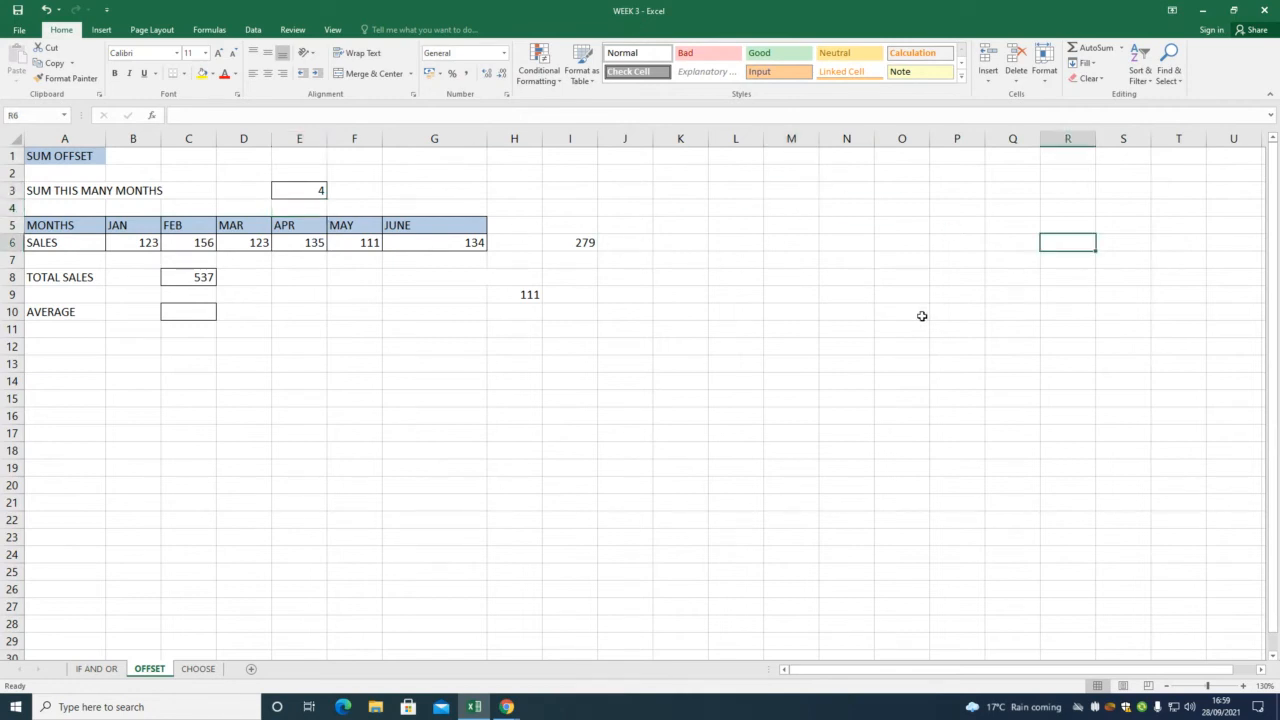
left_click(921, 315)
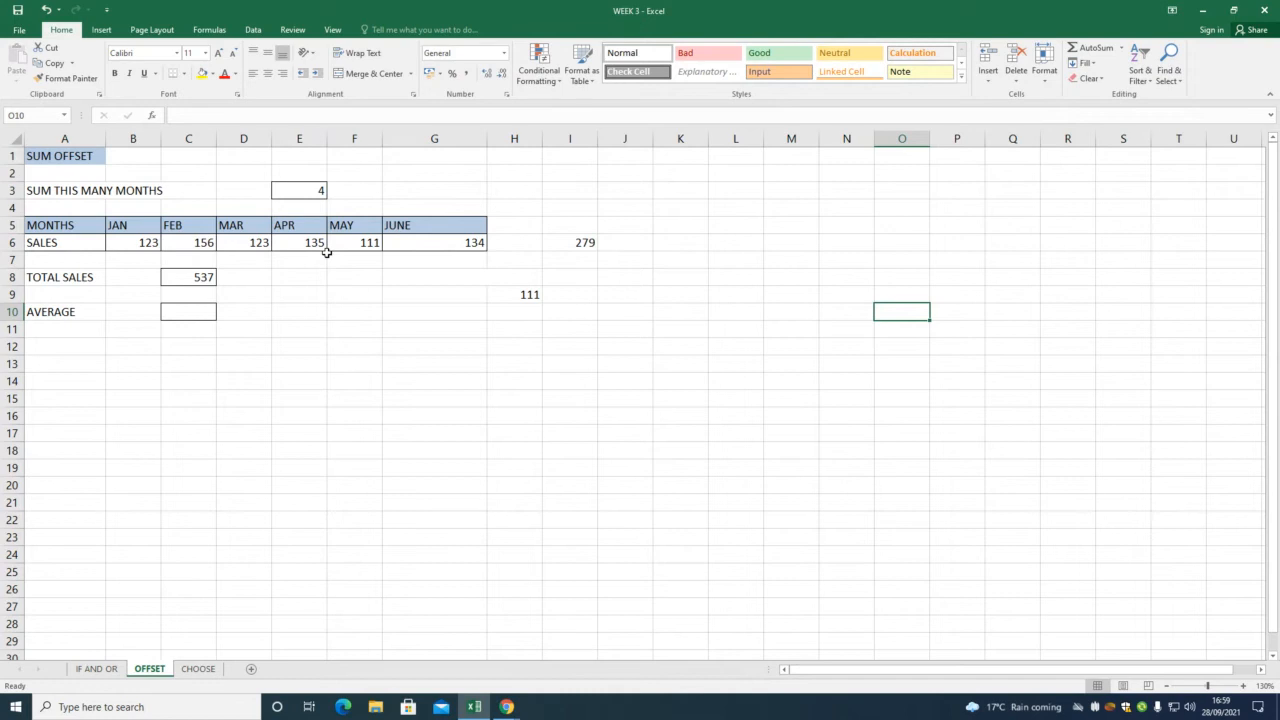
Set the number of months in E3 to 5 and review the total sales formula in C8.
left_click(307, 188)
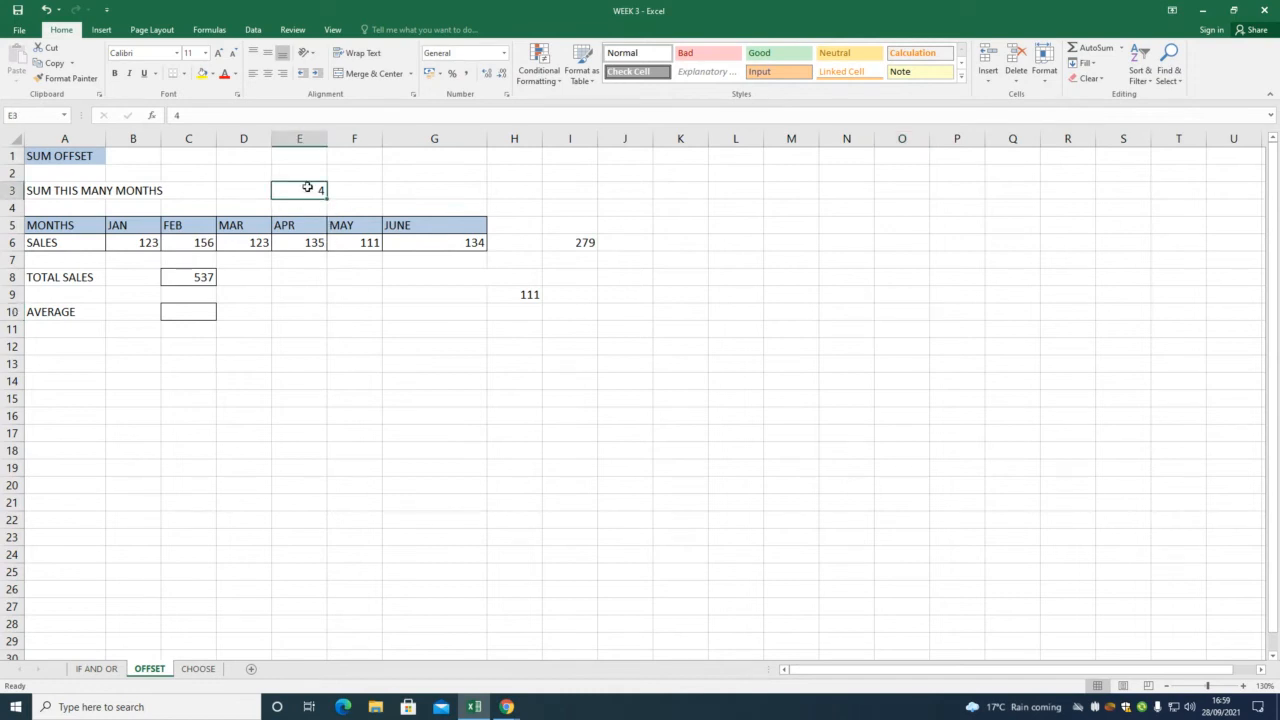
type("5")
key("Return")
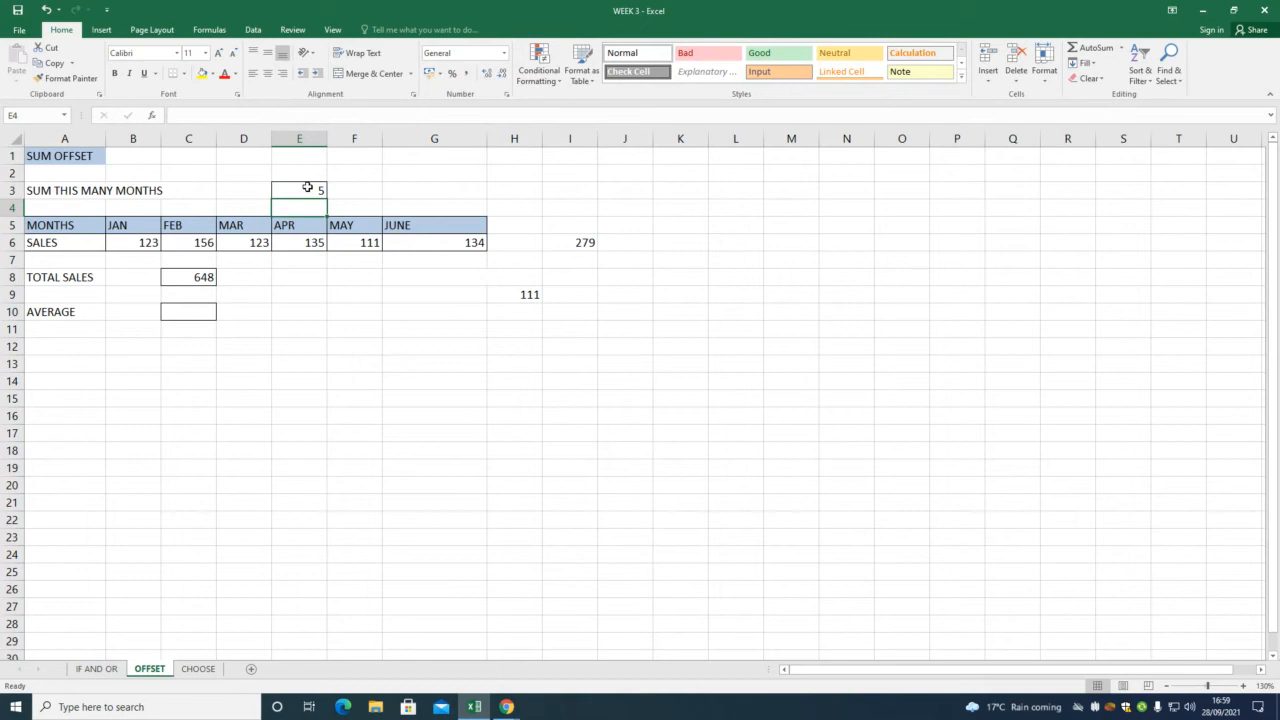
double_click(192, 276)
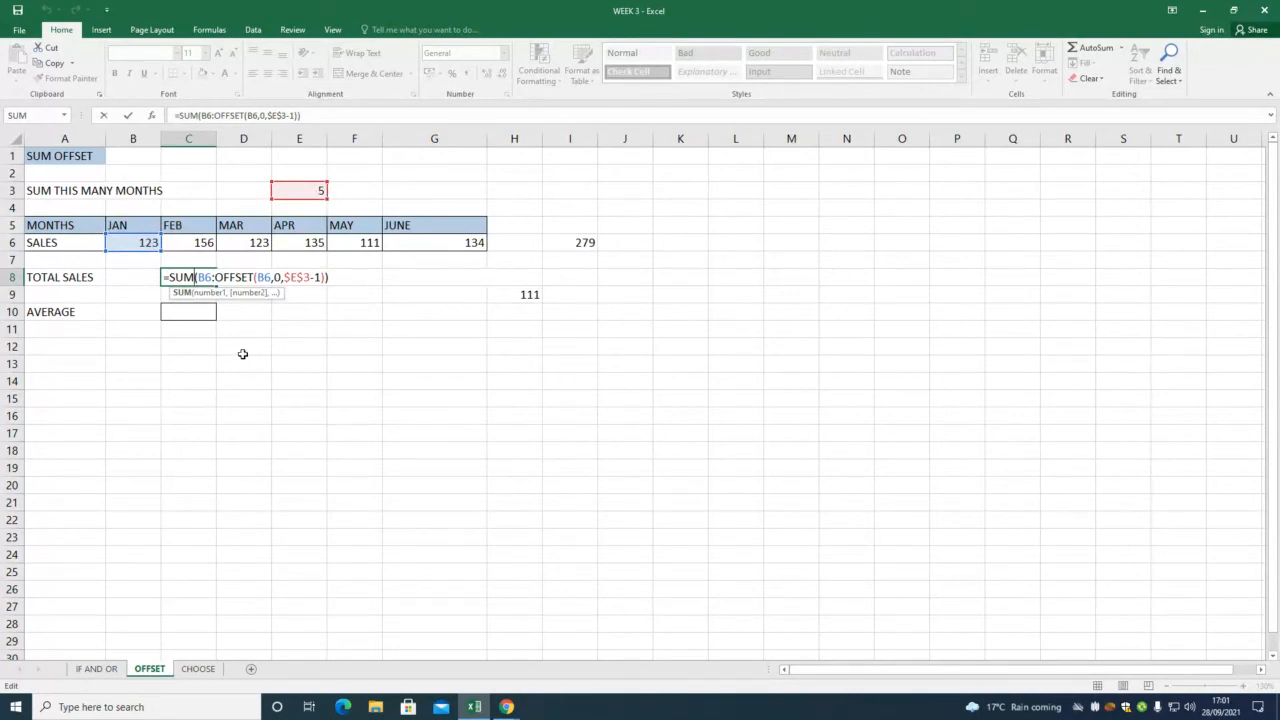
key("Return")
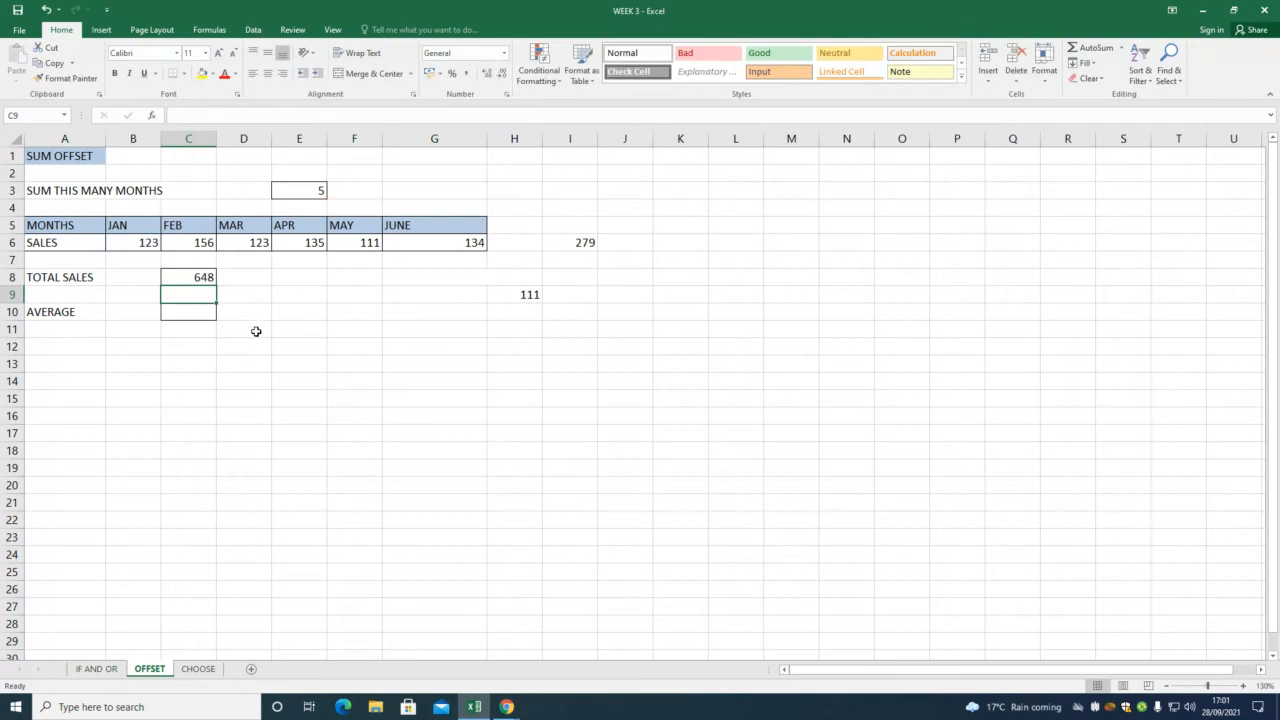
Enter the average sales formula =AVERAGE(B6:OFFSET(B6,0,$E$3-1)) in C10.
left_click(193, 309)
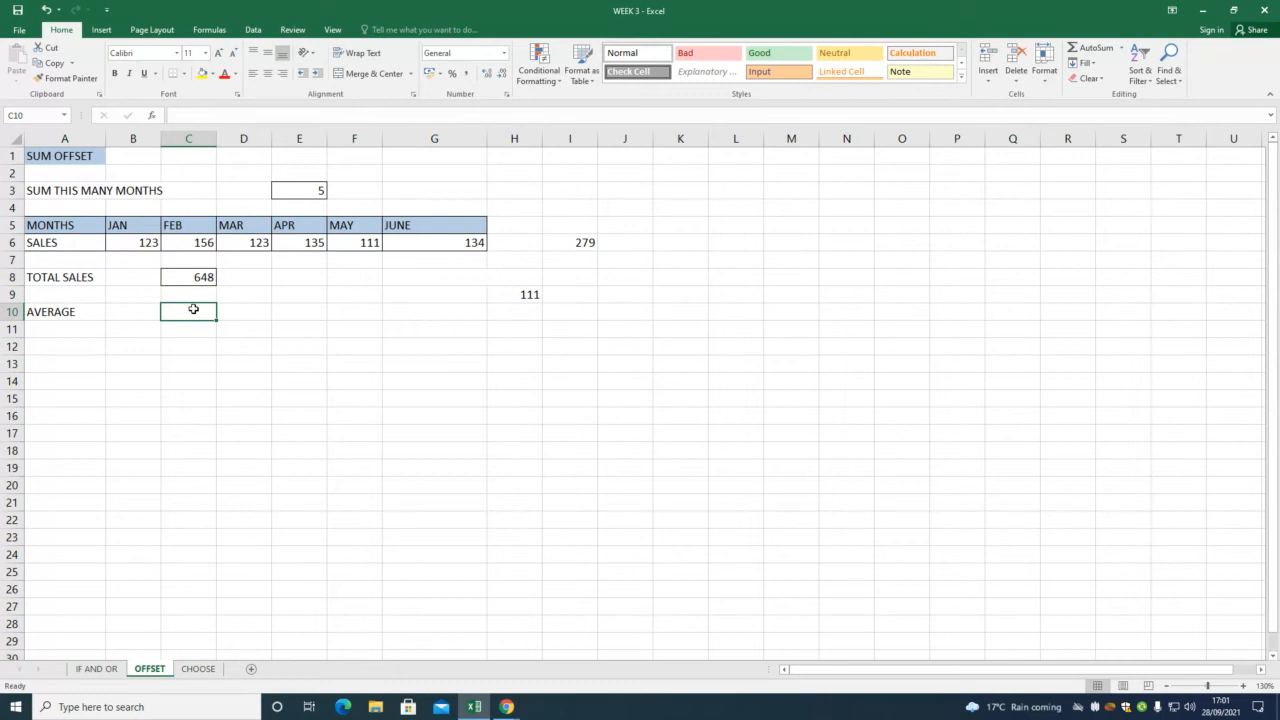
type("=AVERA")
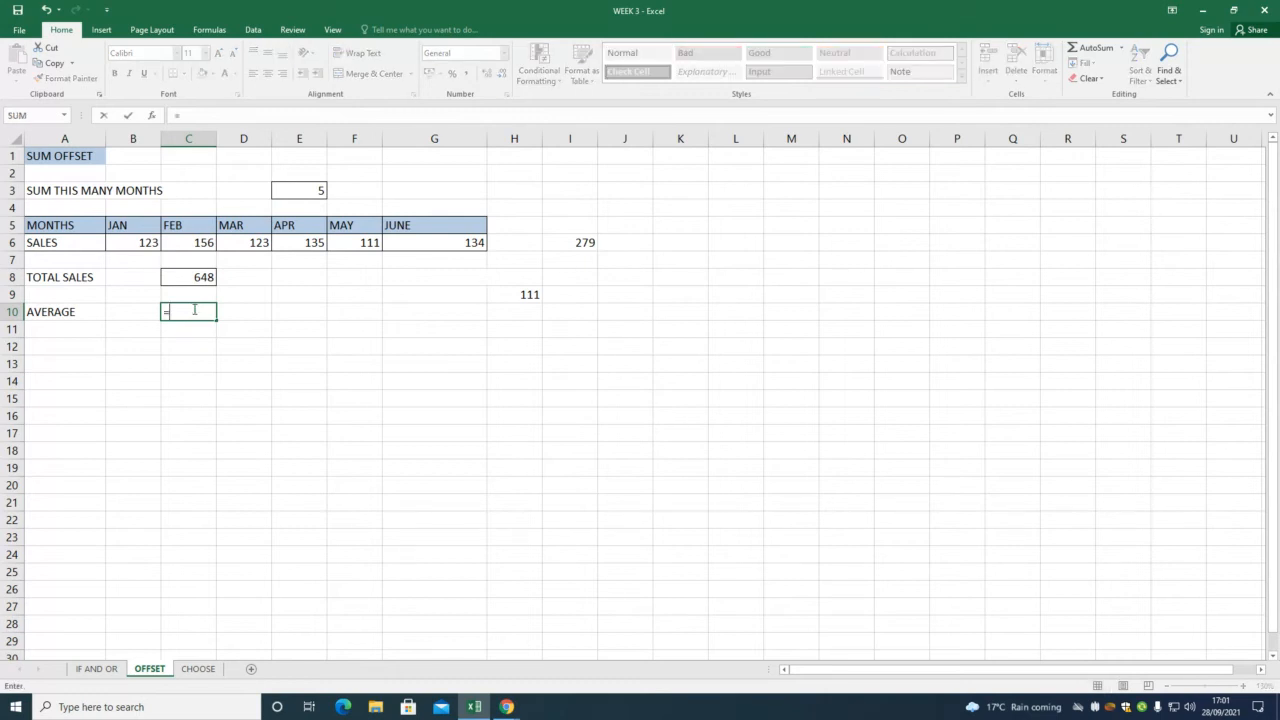
type("GE(")
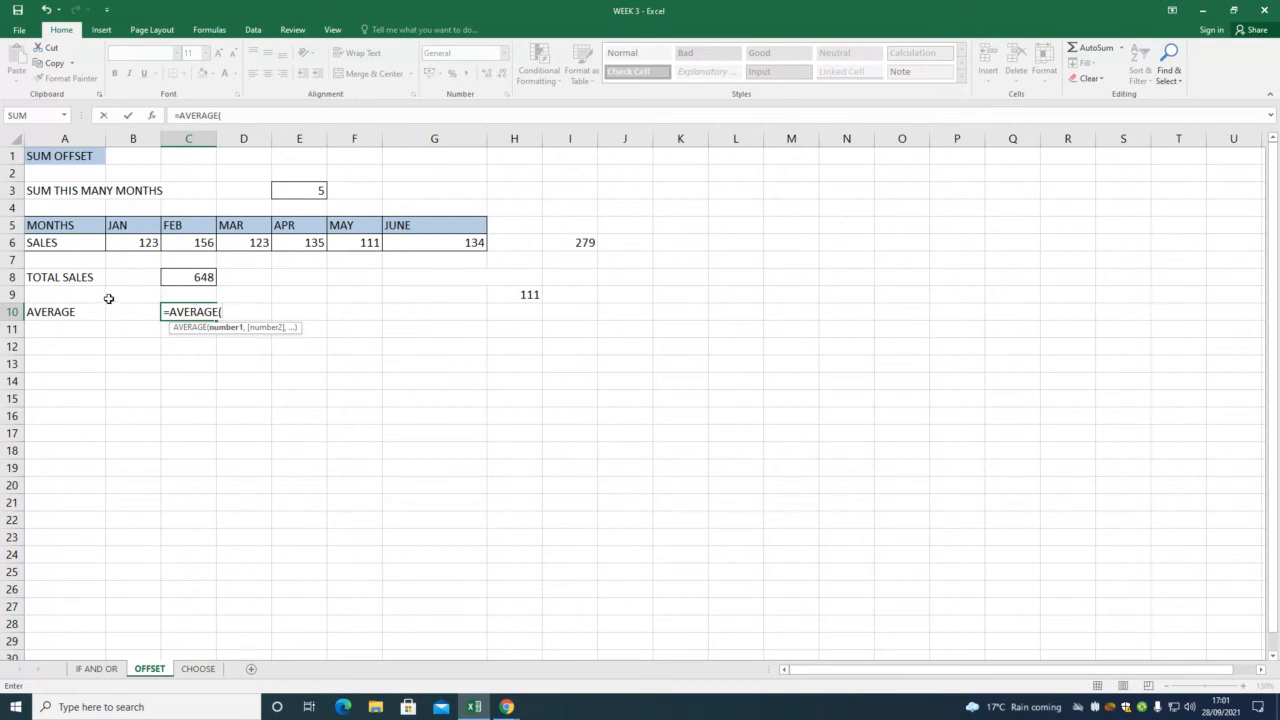
left_click(143, 242)
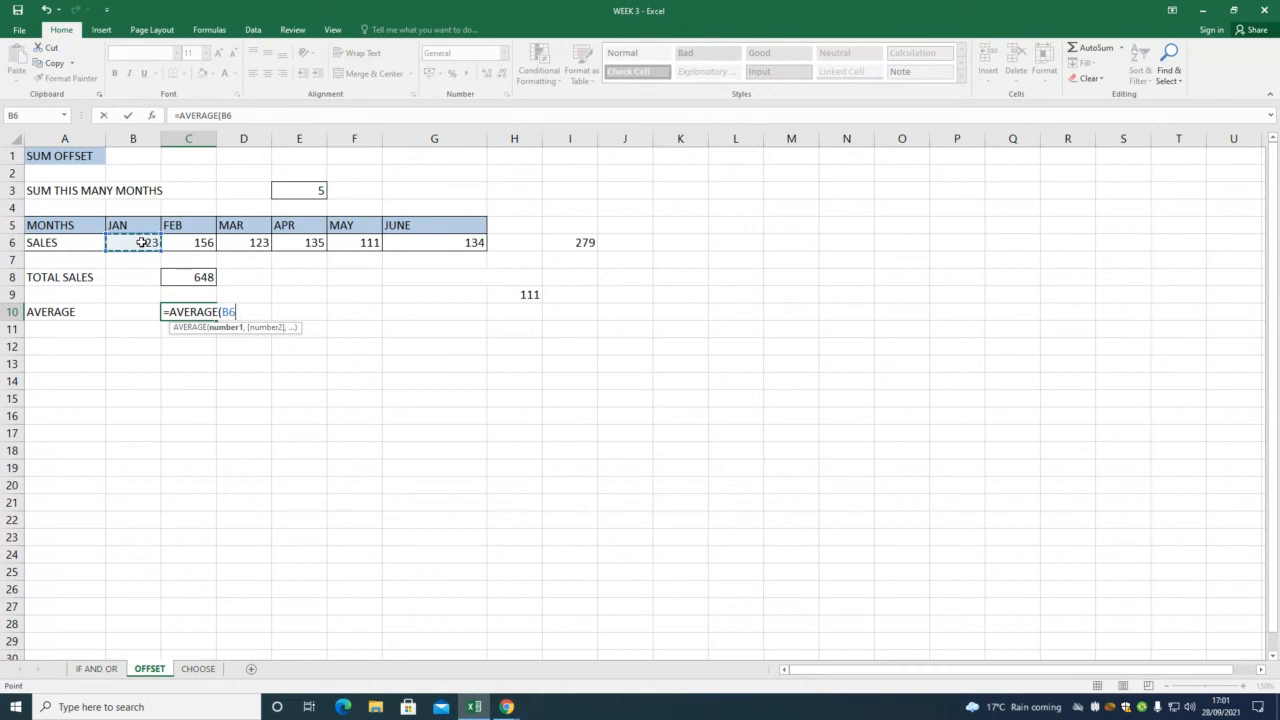
type(",")
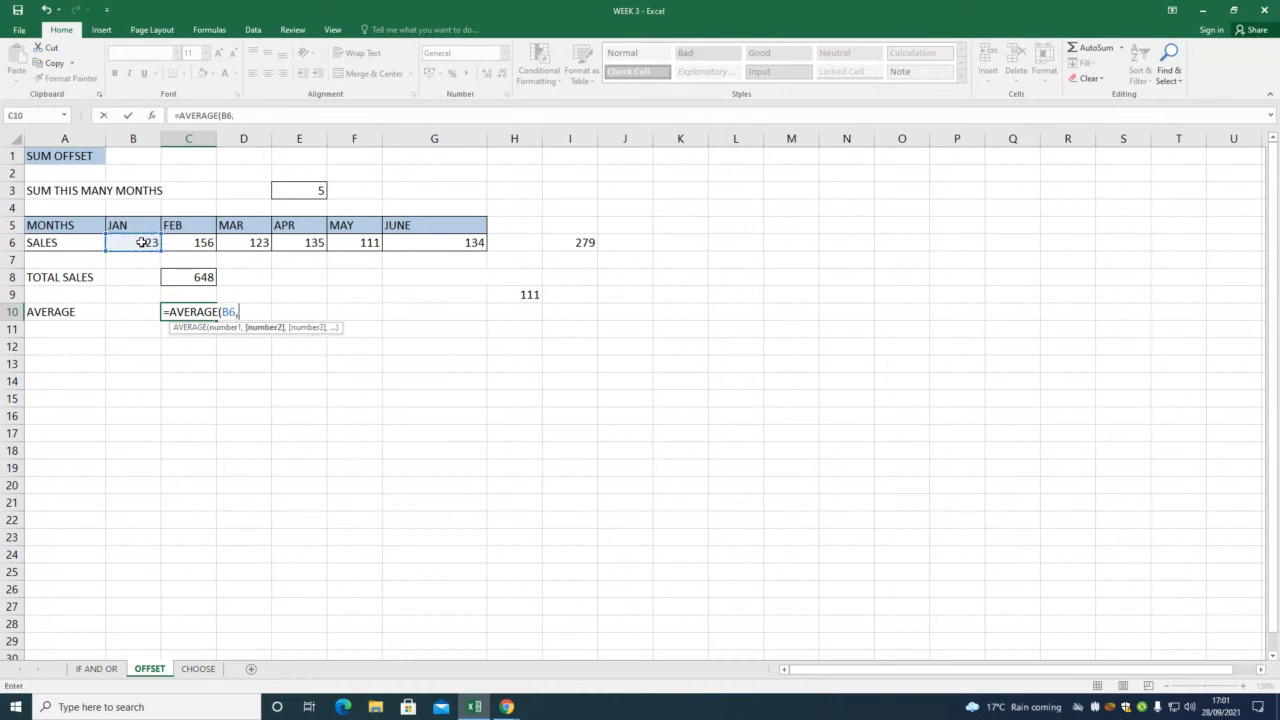
key("BackSpace")
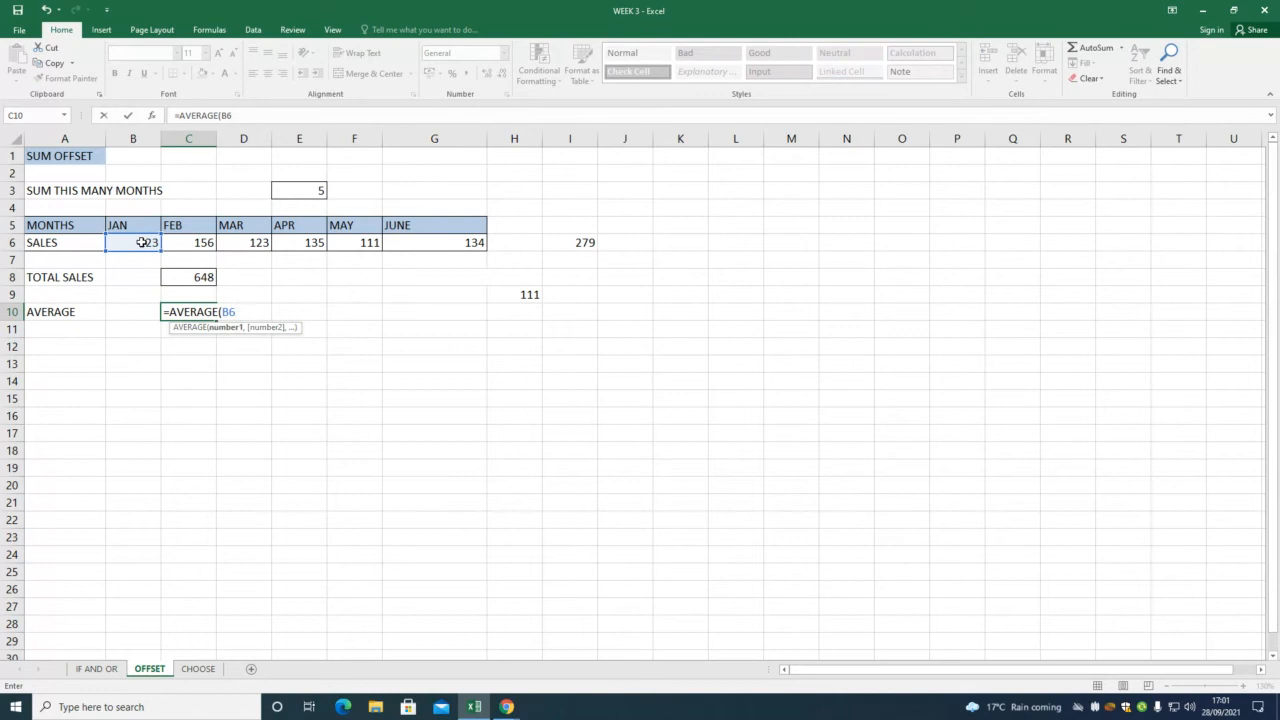
type(":OFFSET(")
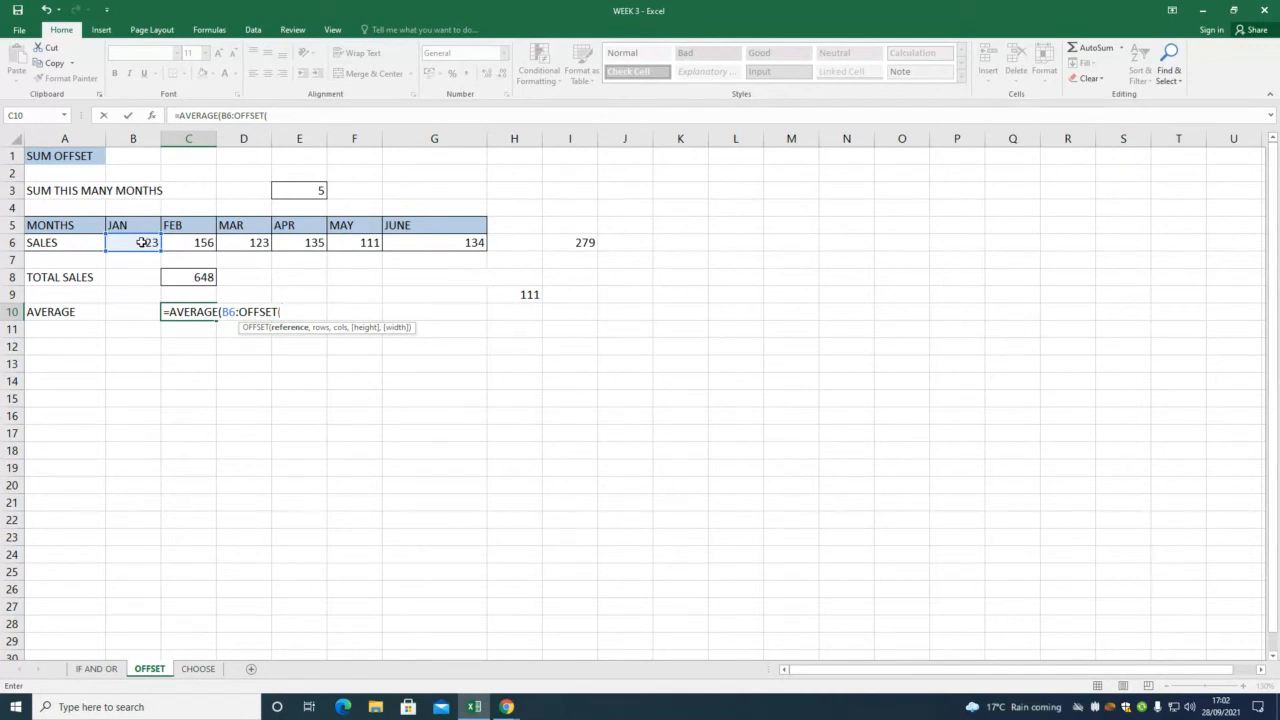
left_click(142, 242)
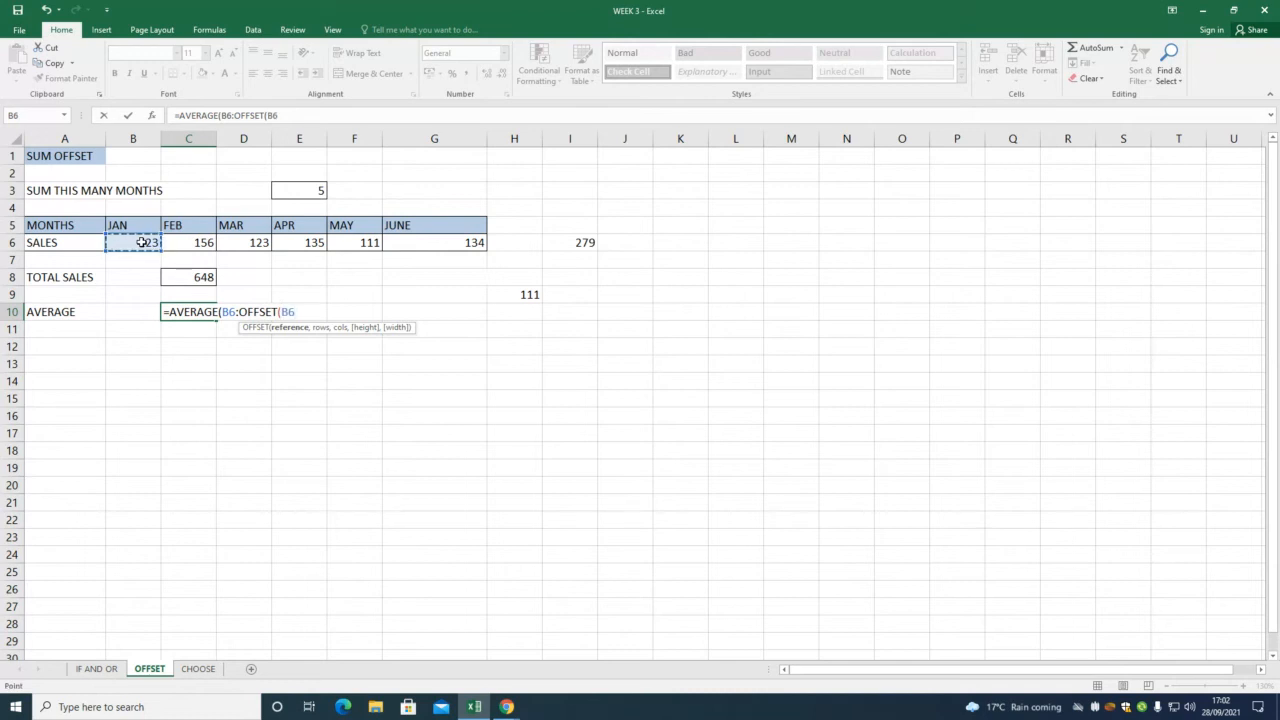
type(",0")
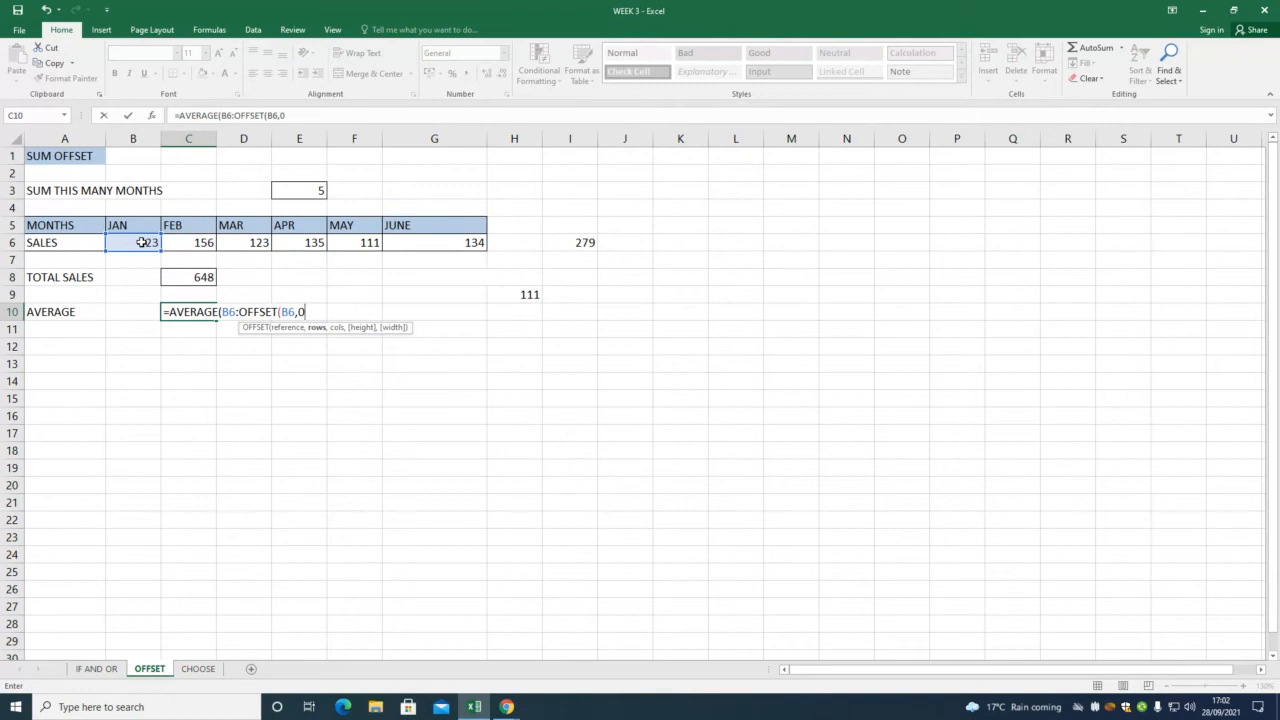
type(",")
left_click(308, 191)
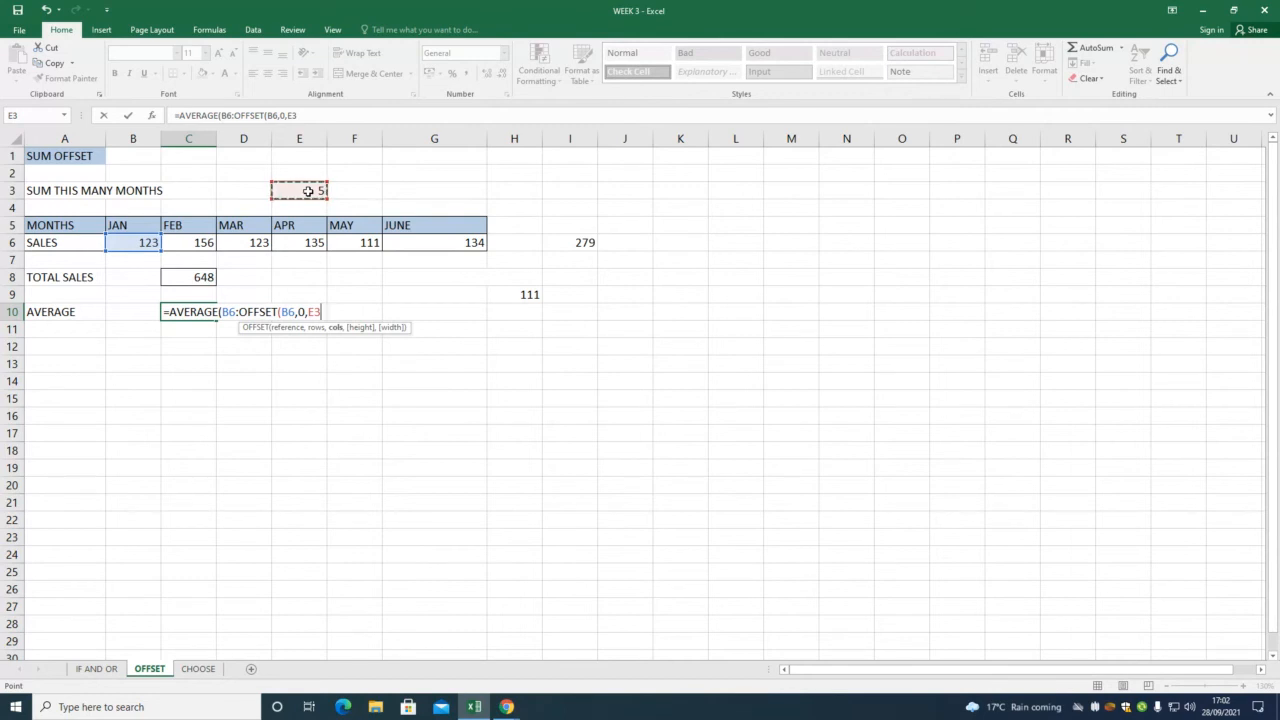
key("F4")
type("-1))")
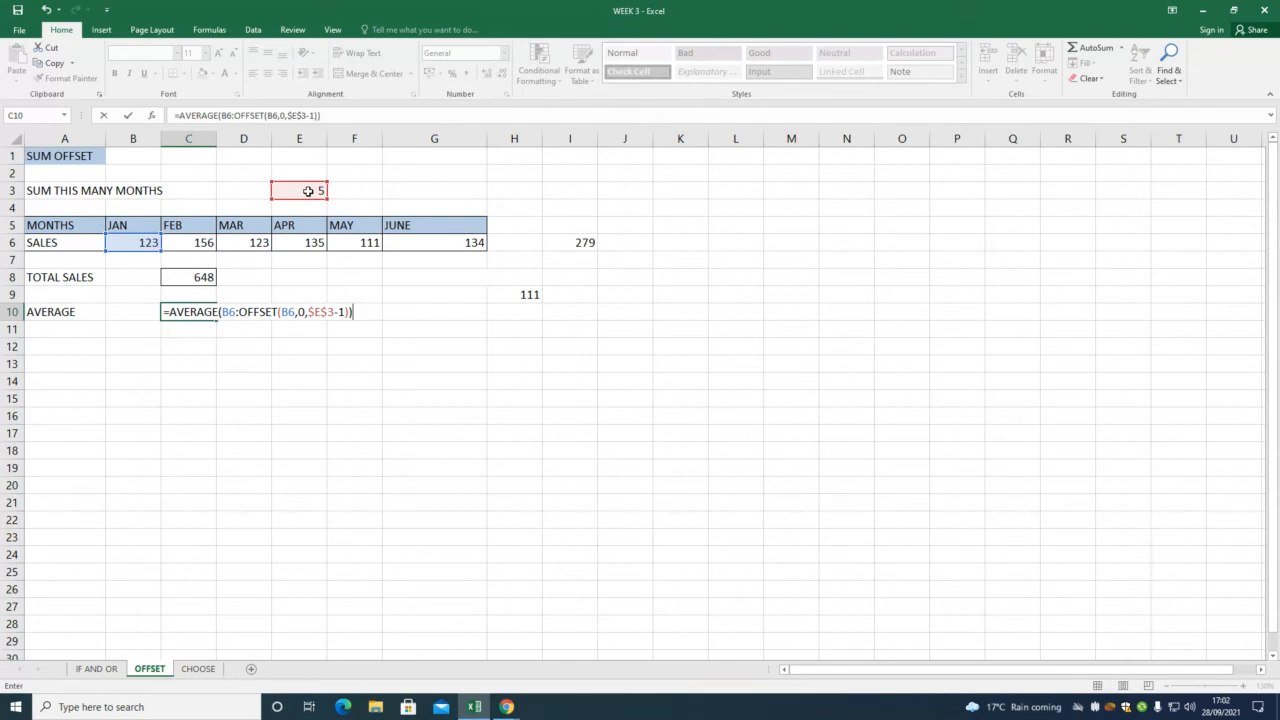
key("Return")
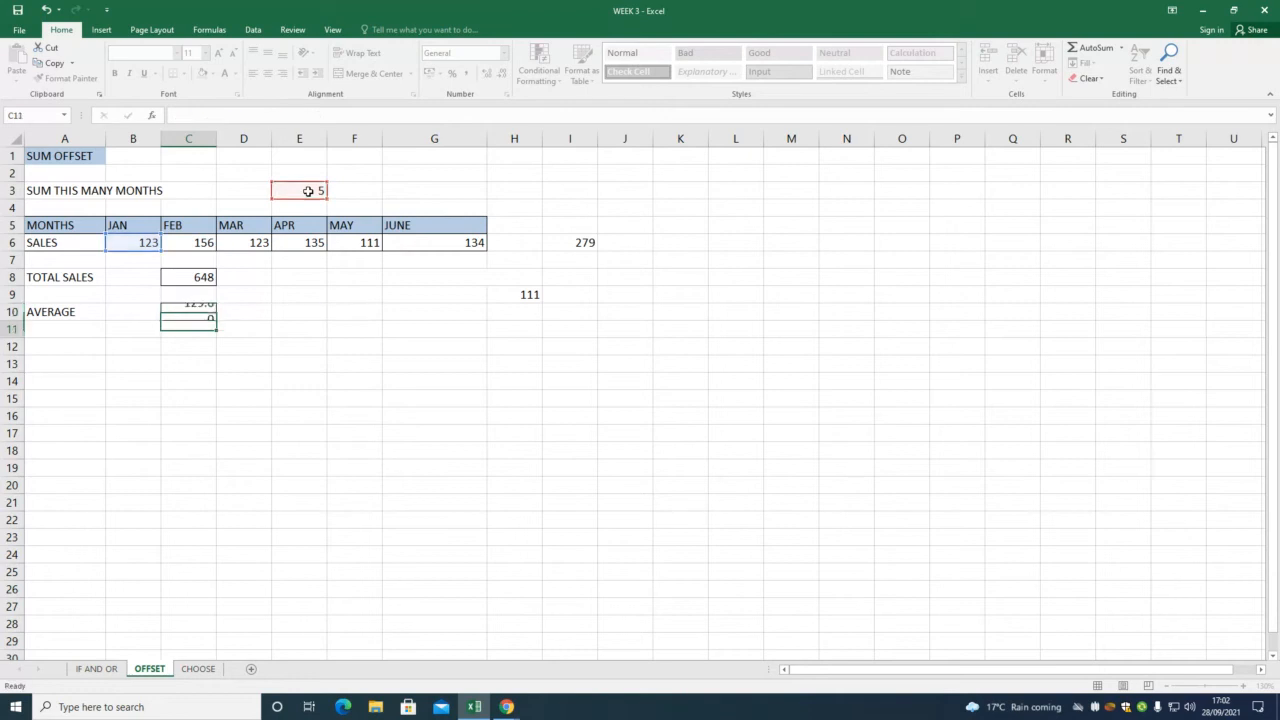
Set the number of months in E3 to 2 to test the total and average formulas.
left_click(308, 190)
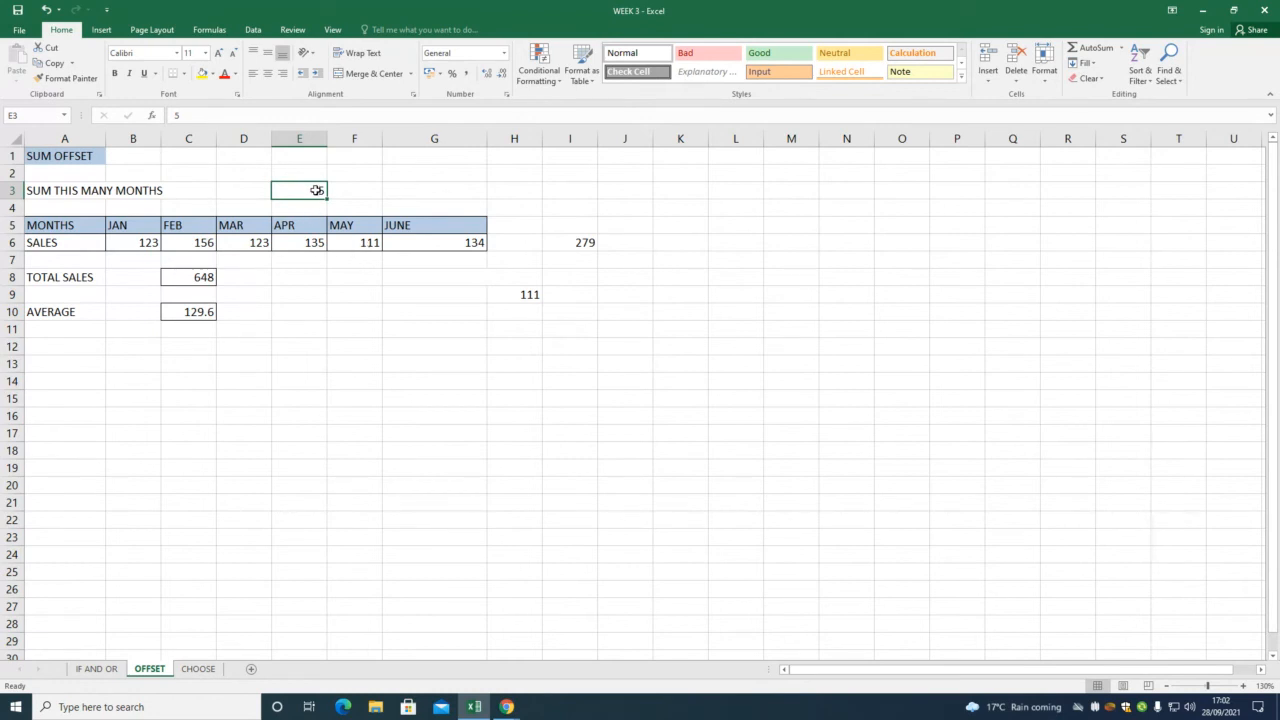
type("2")
key("Return")
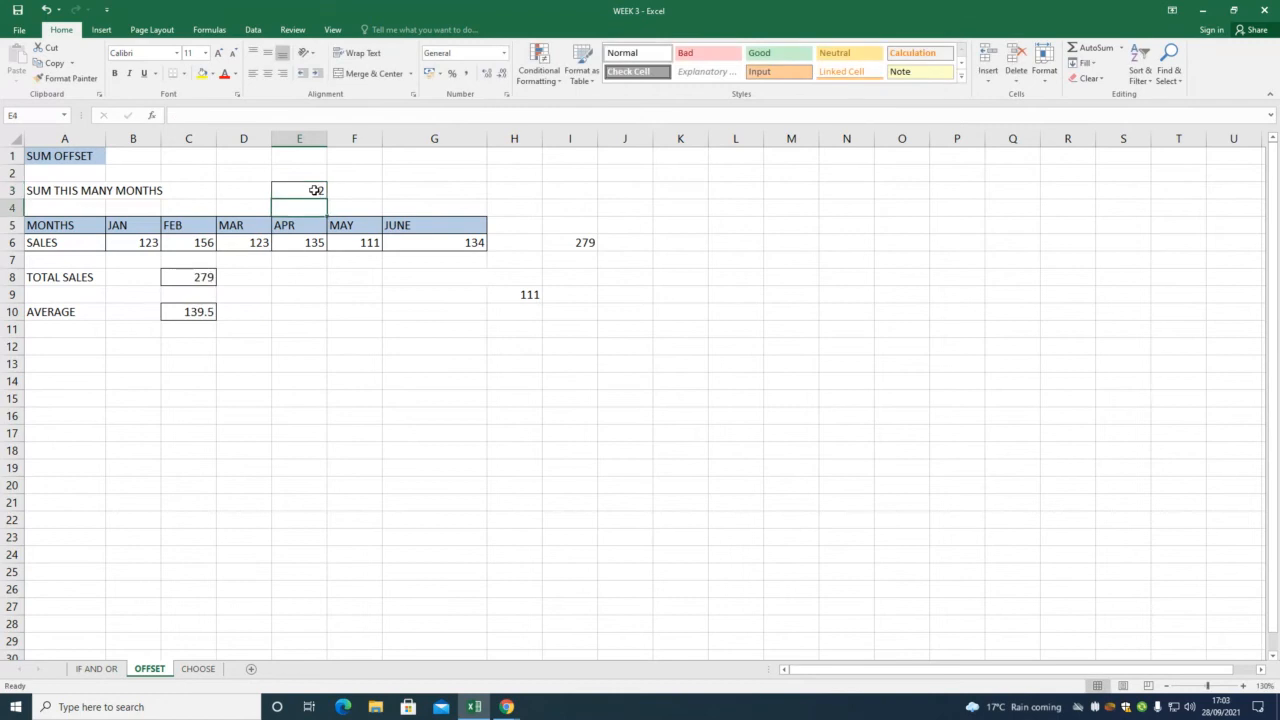
Enter the check formula =AVERAGE(B6:C6) in H11 to average the January and February sales directly.
left_click(524, 331)
type("=AVERAG")
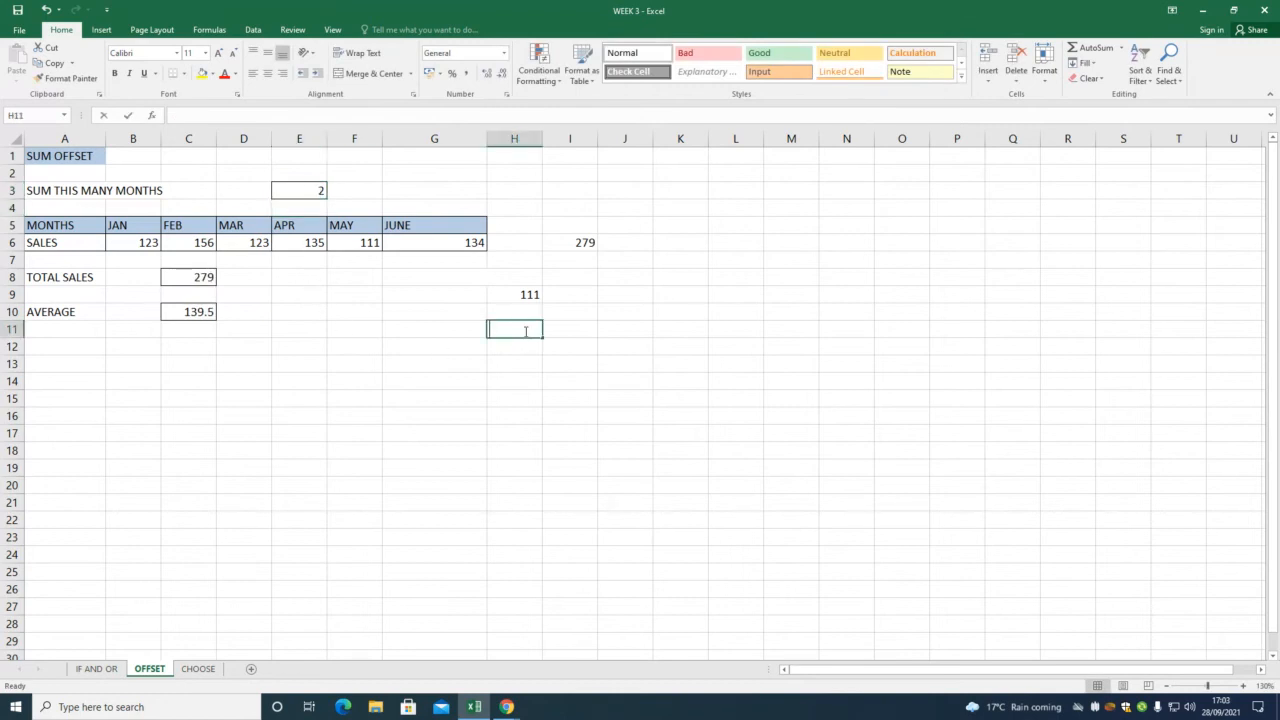
type("E(")
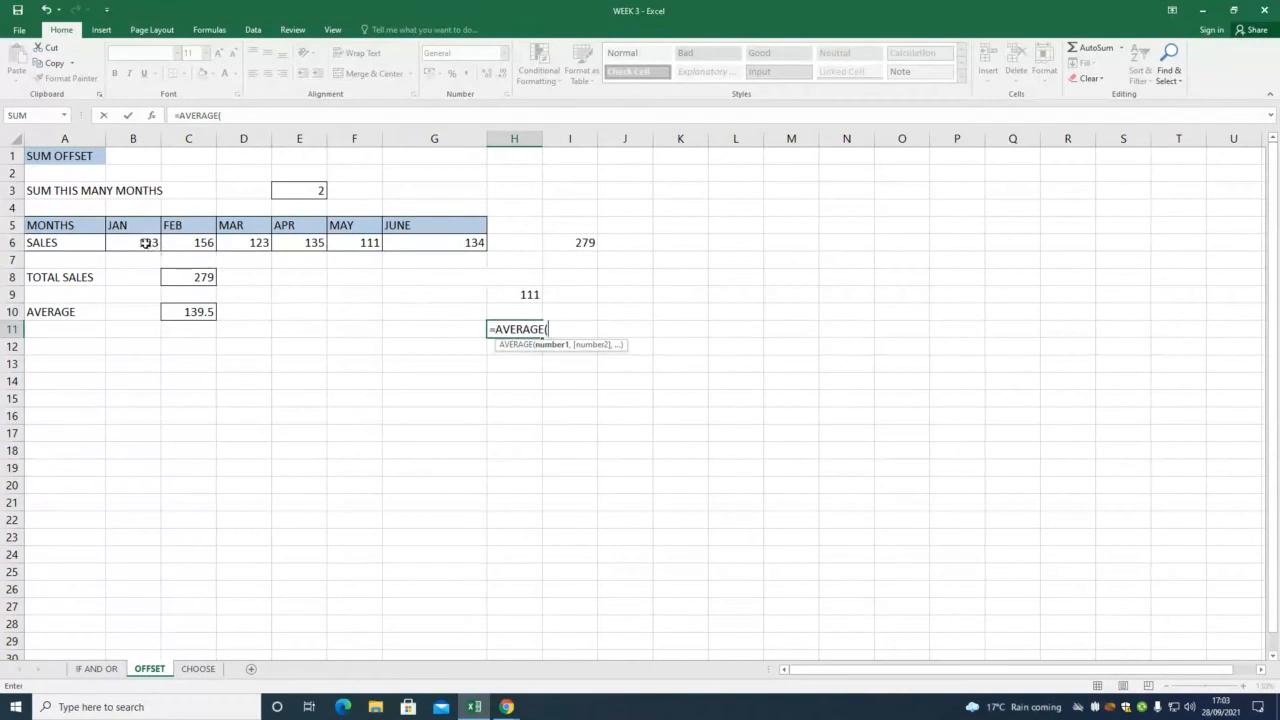
left_click_drag(146, 243, 180, 243)
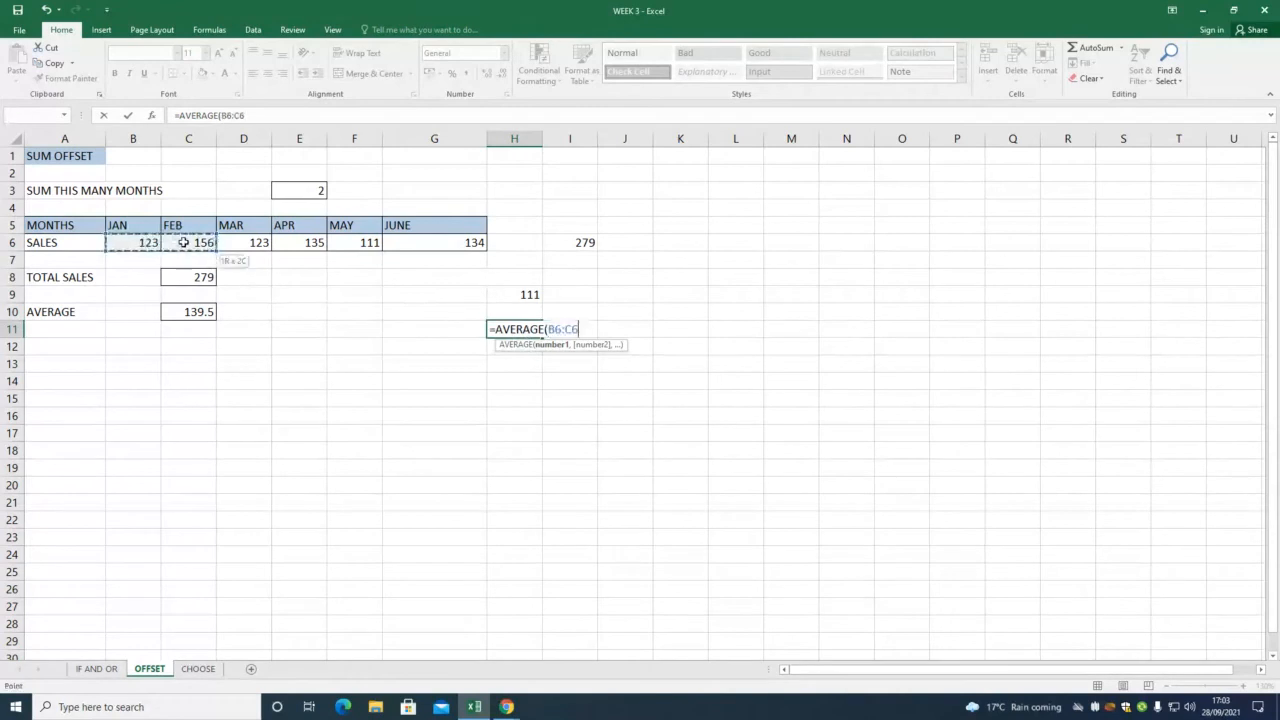
key("Return")
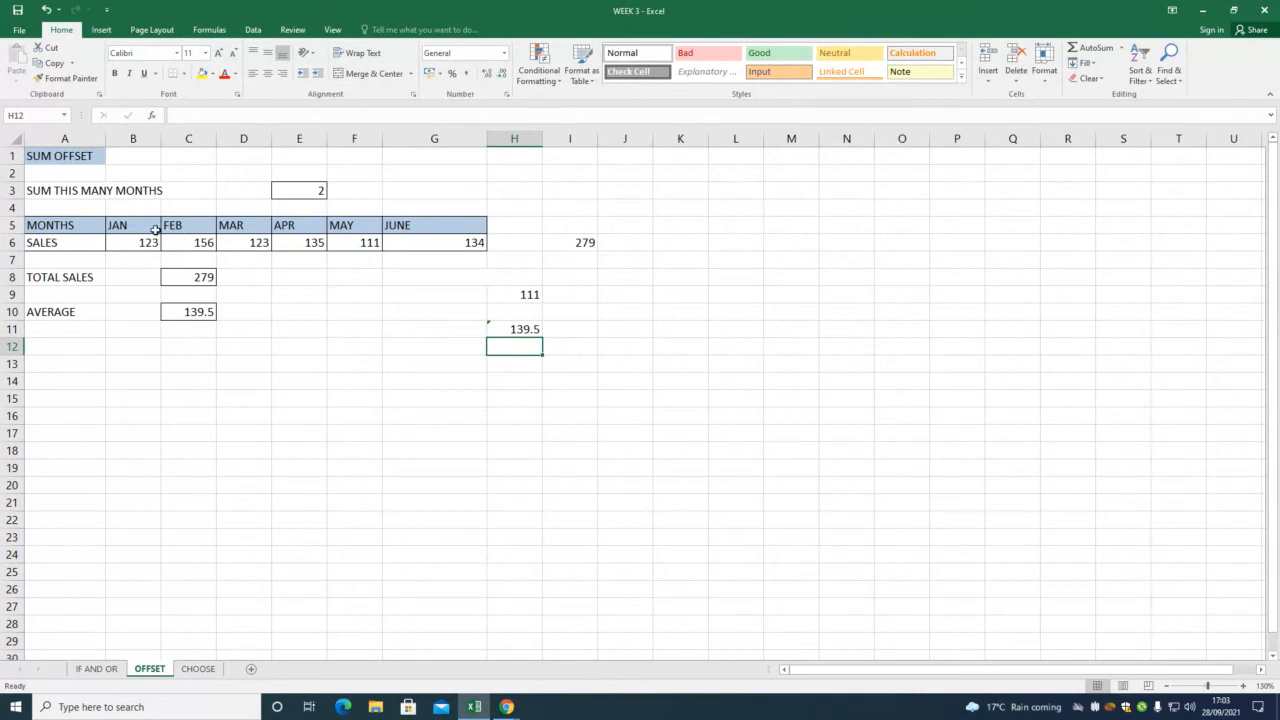
Delete the check average in H11 and review the average sales formula in C10.
left_click(522, 332)
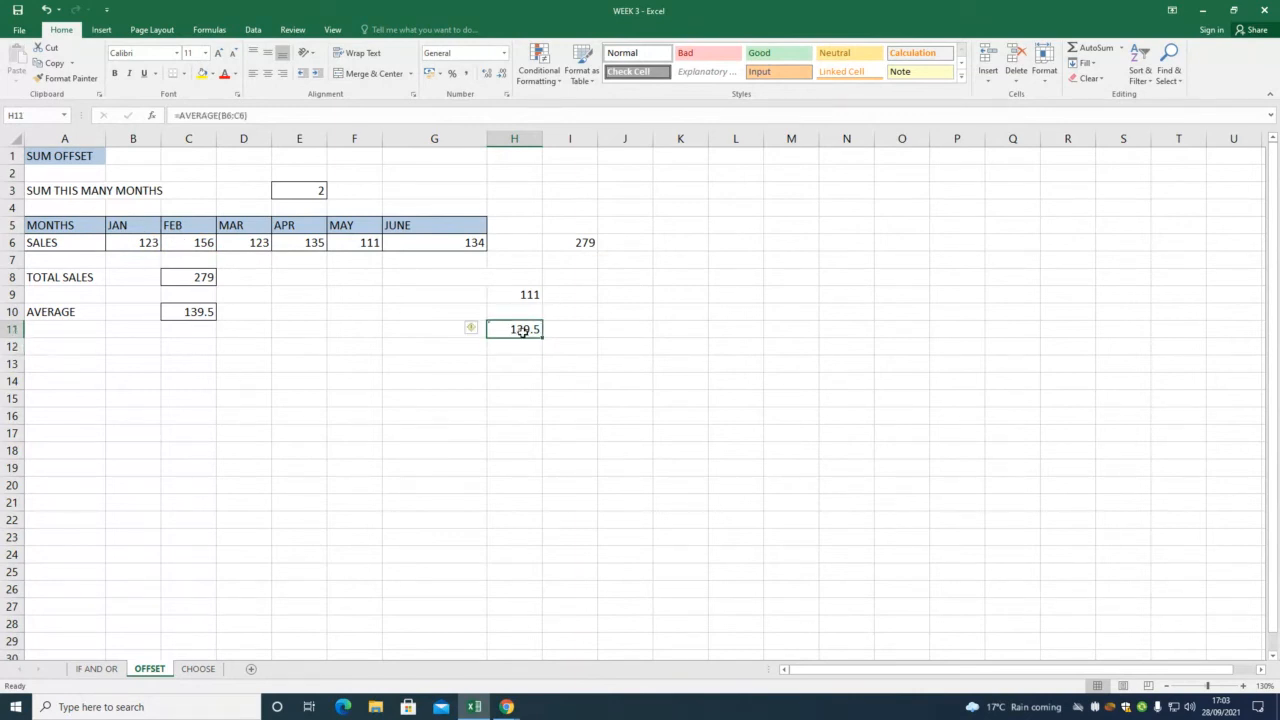
key("Delete")
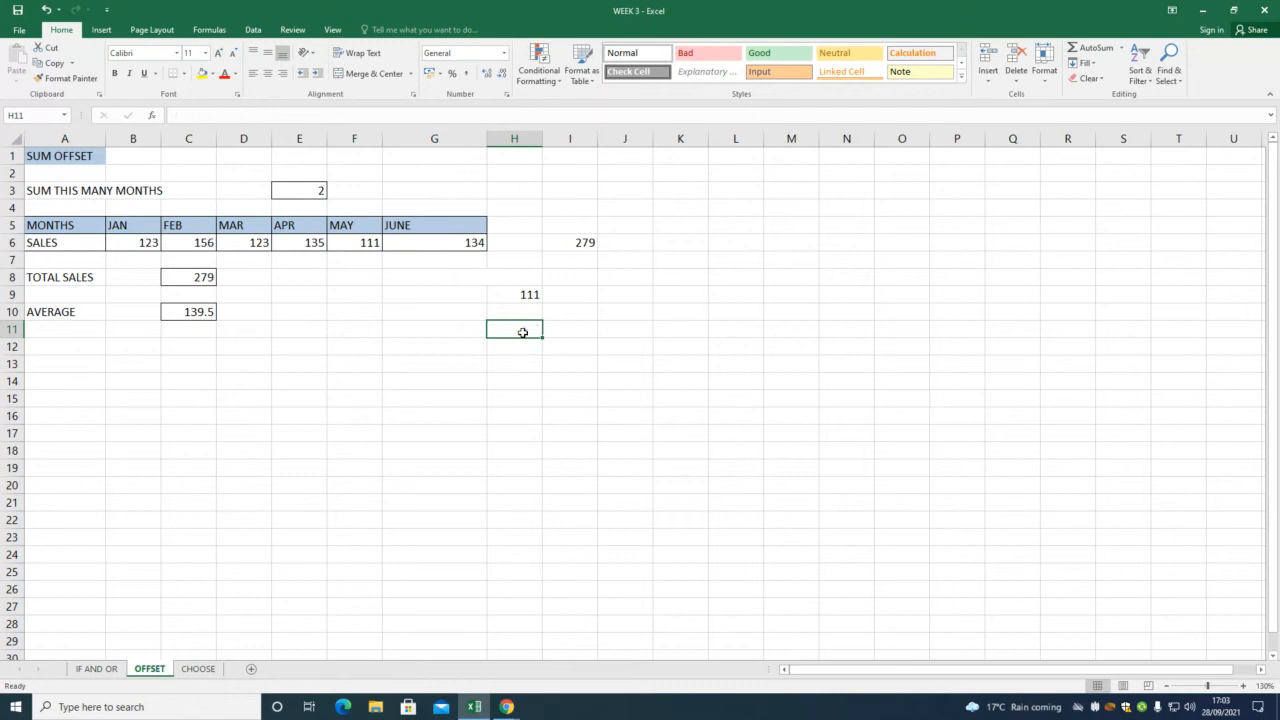
double_click(185, 313)
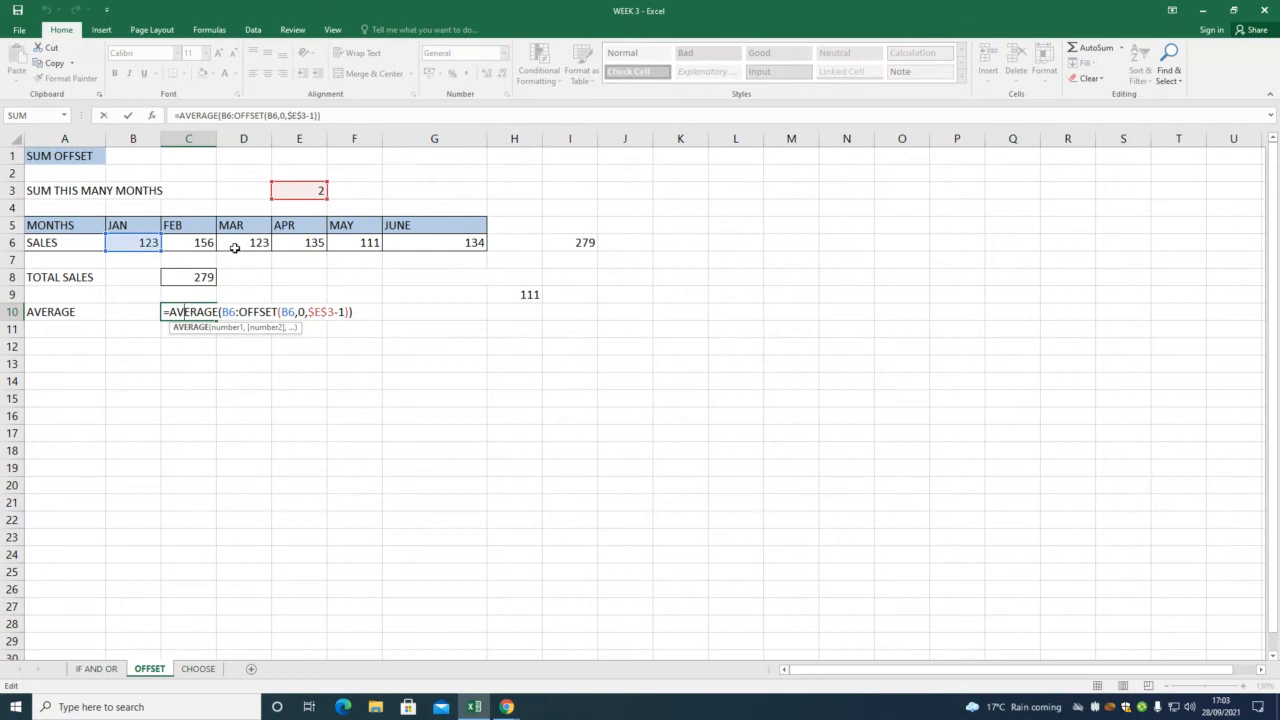
key("Return")
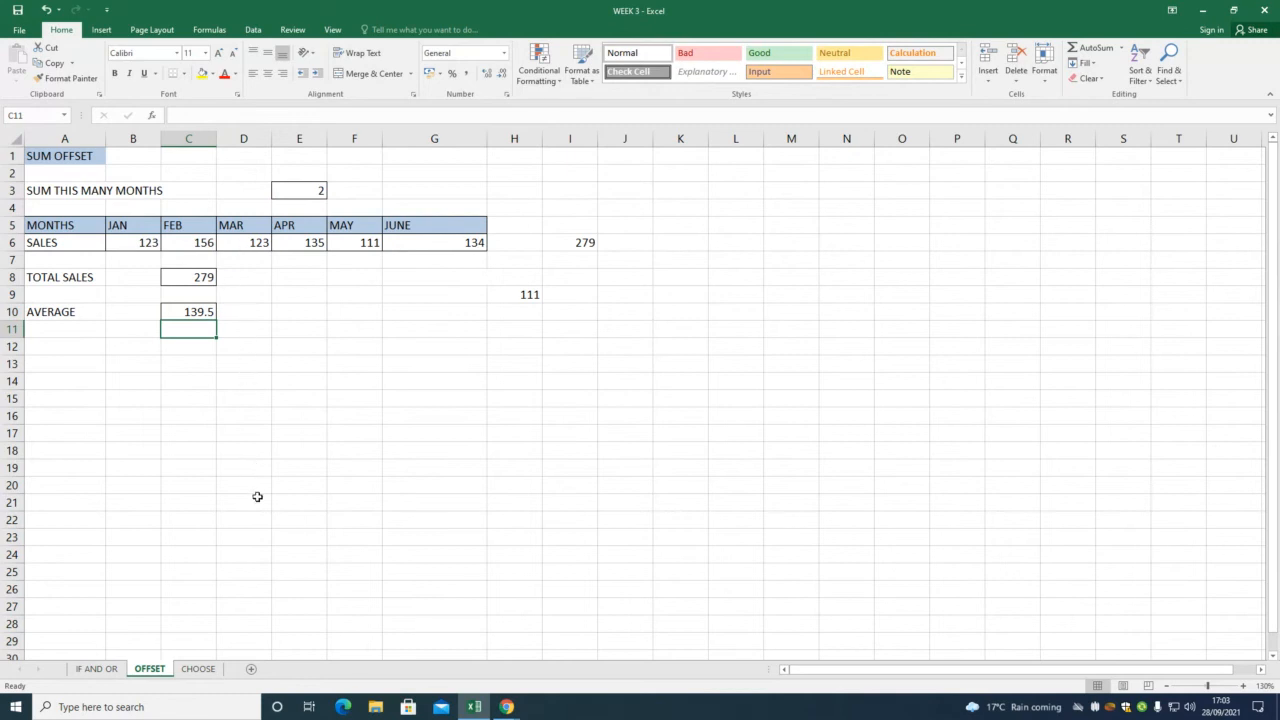
Enter the headings SUM in C14 and AVERAGE in D14.
left_click(184, 385)
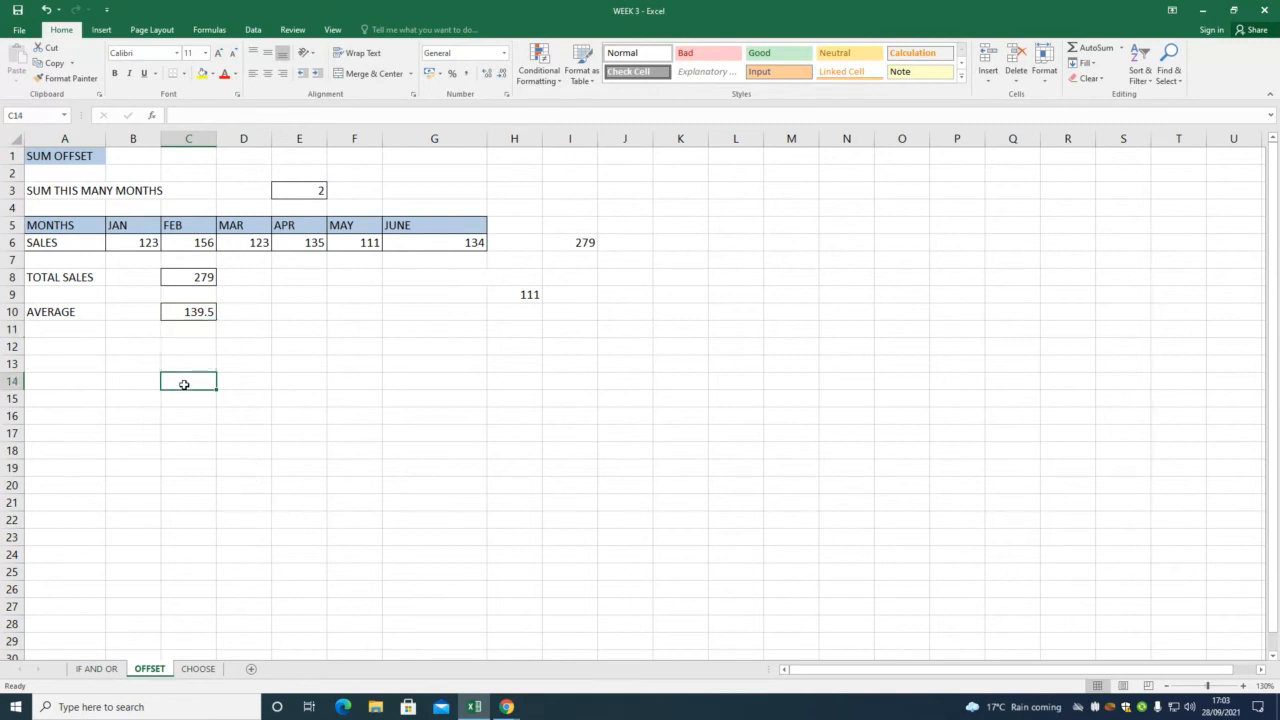
type("TOTAL")
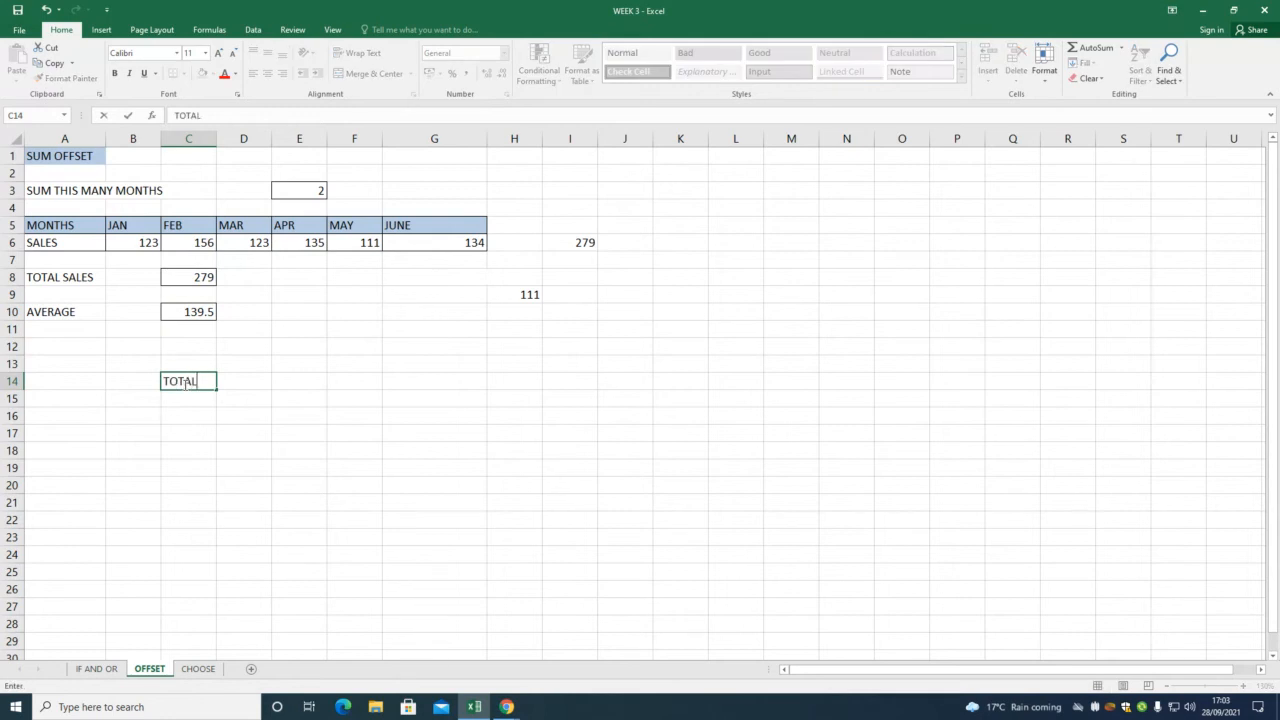
key("BackSpace")
key("BackSpace")
key("BackSpace")
key("BackSpace")
key("BackSpace")
type("SUM")
left_click(237, 378)
type("AVERAGE")
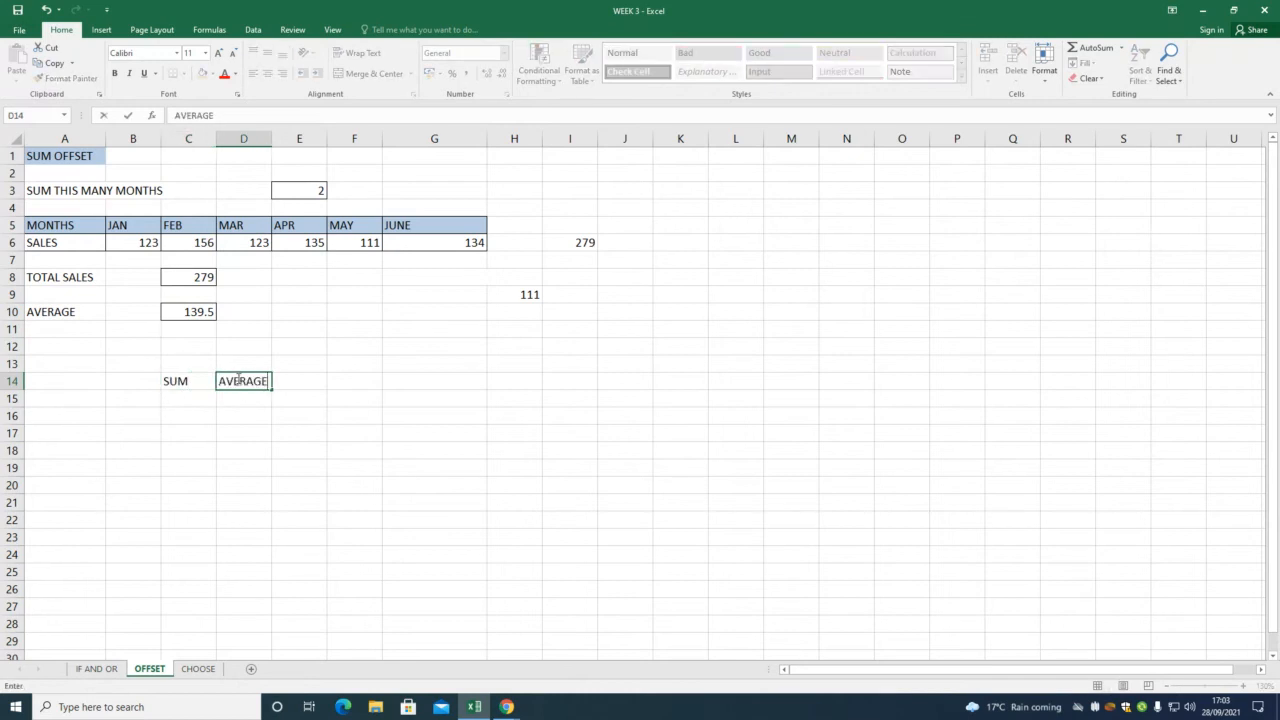
Fill the blank cells C15 and D15 down to row 19 beneath the SUM and AVERAGE headings.
left_click(200, 400)
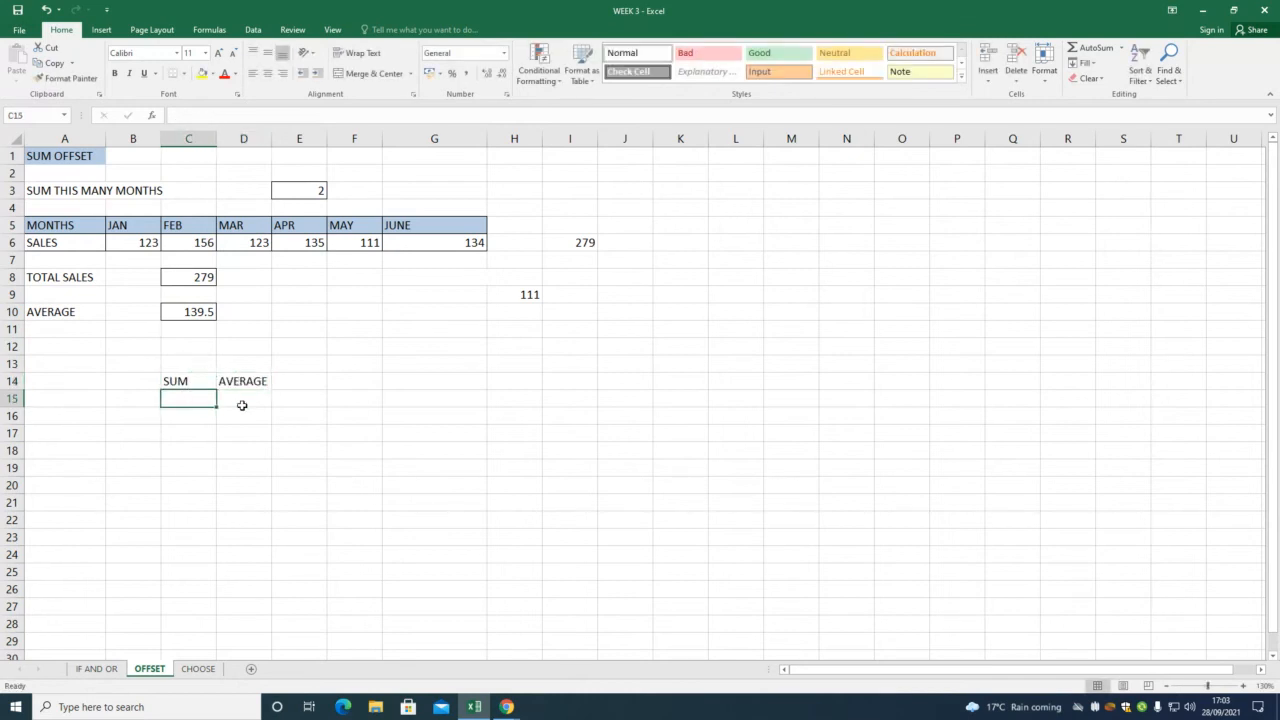
left_click(241, 405)
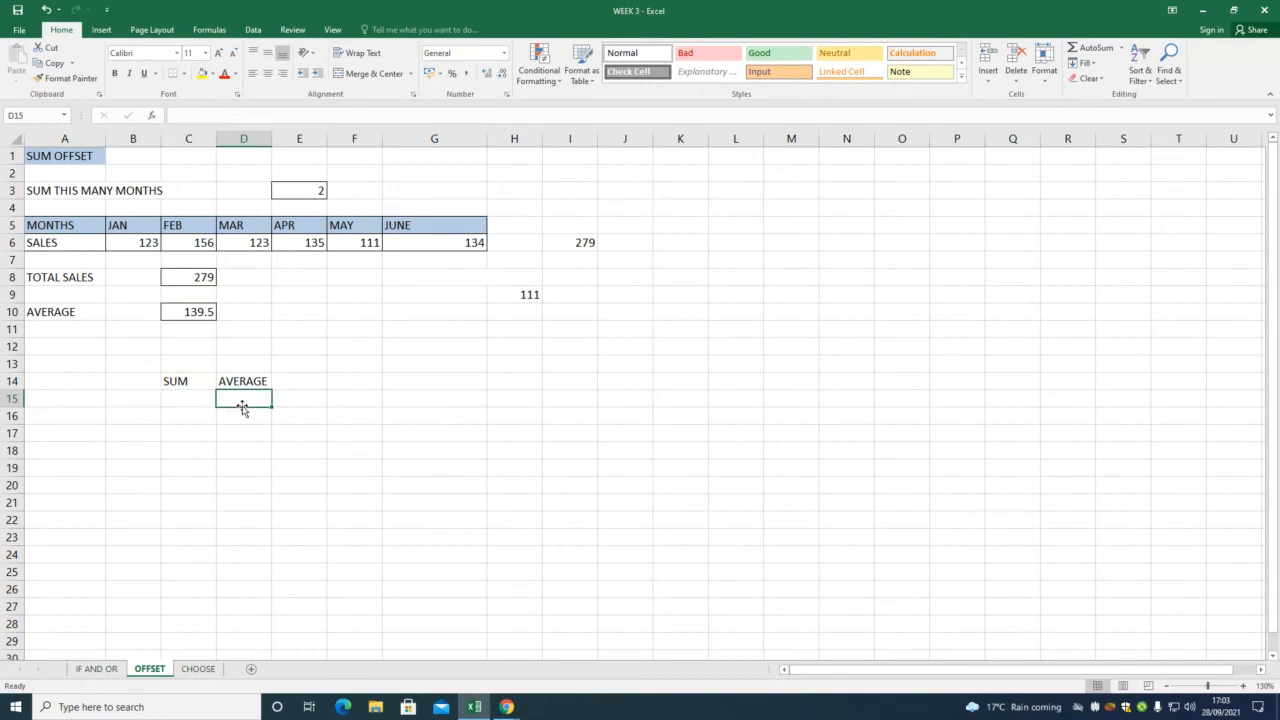
left_click(198, 400)
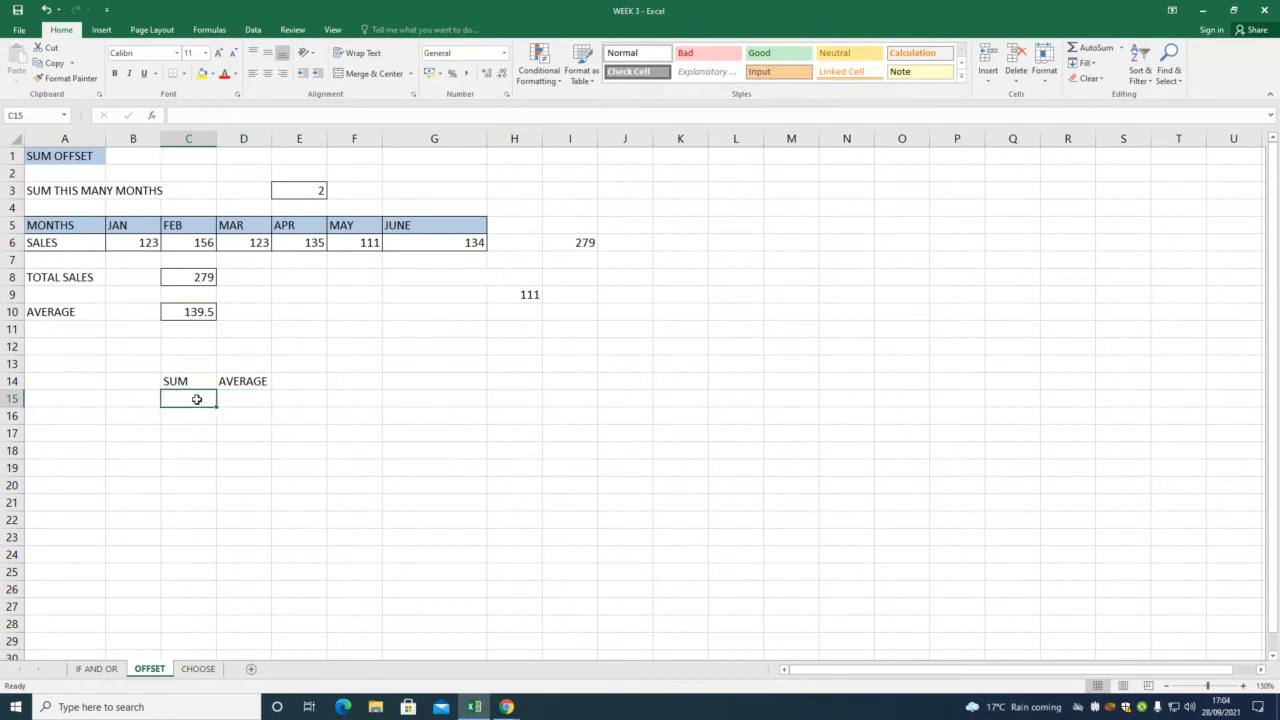
left_click_drag(218, 407, 222, 472)
left_click(262, 403)
left_click_drag(271, 406, 270, 474)
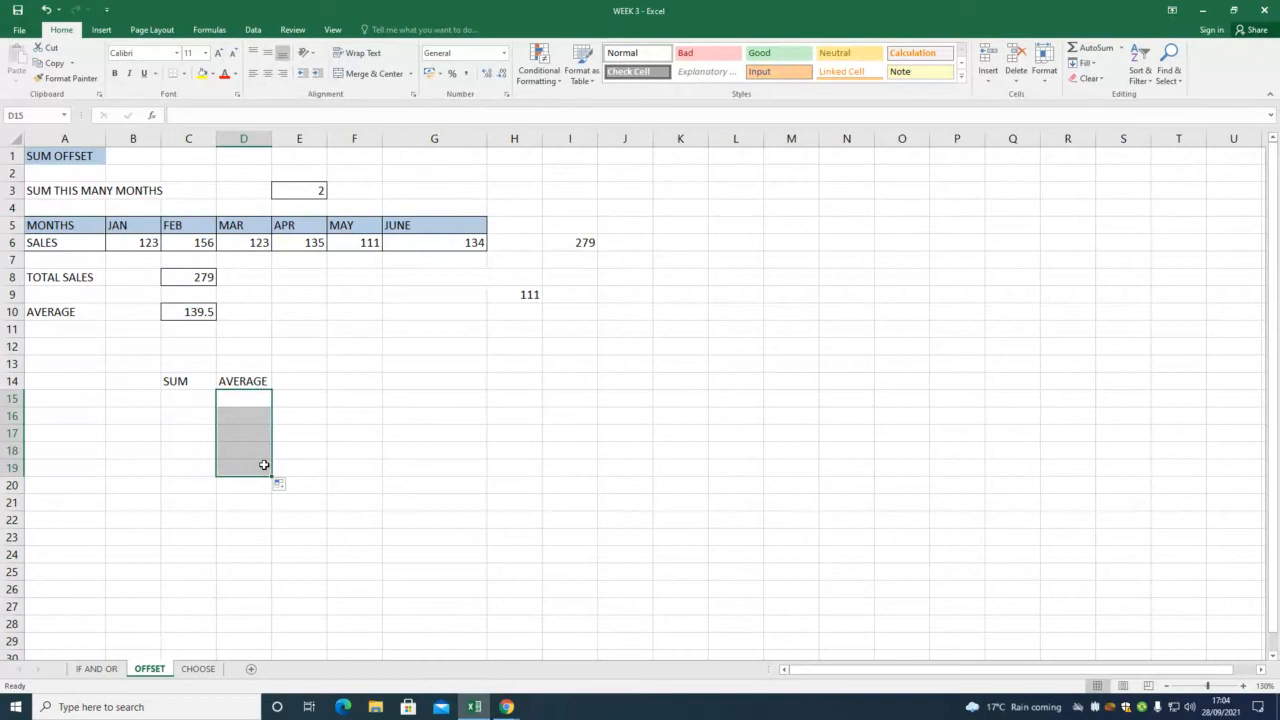
left_click(190, 384)
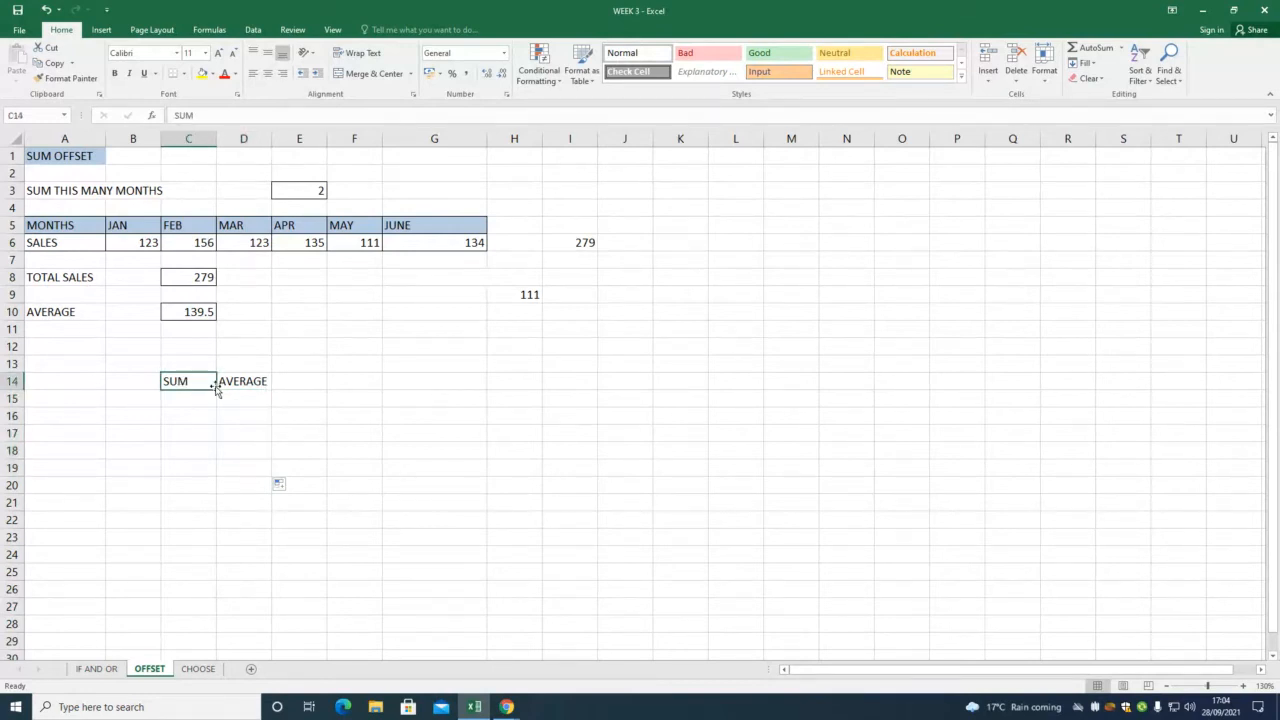
left_click(238, 384)
left_click(188, 399)
left_click(221, 399)
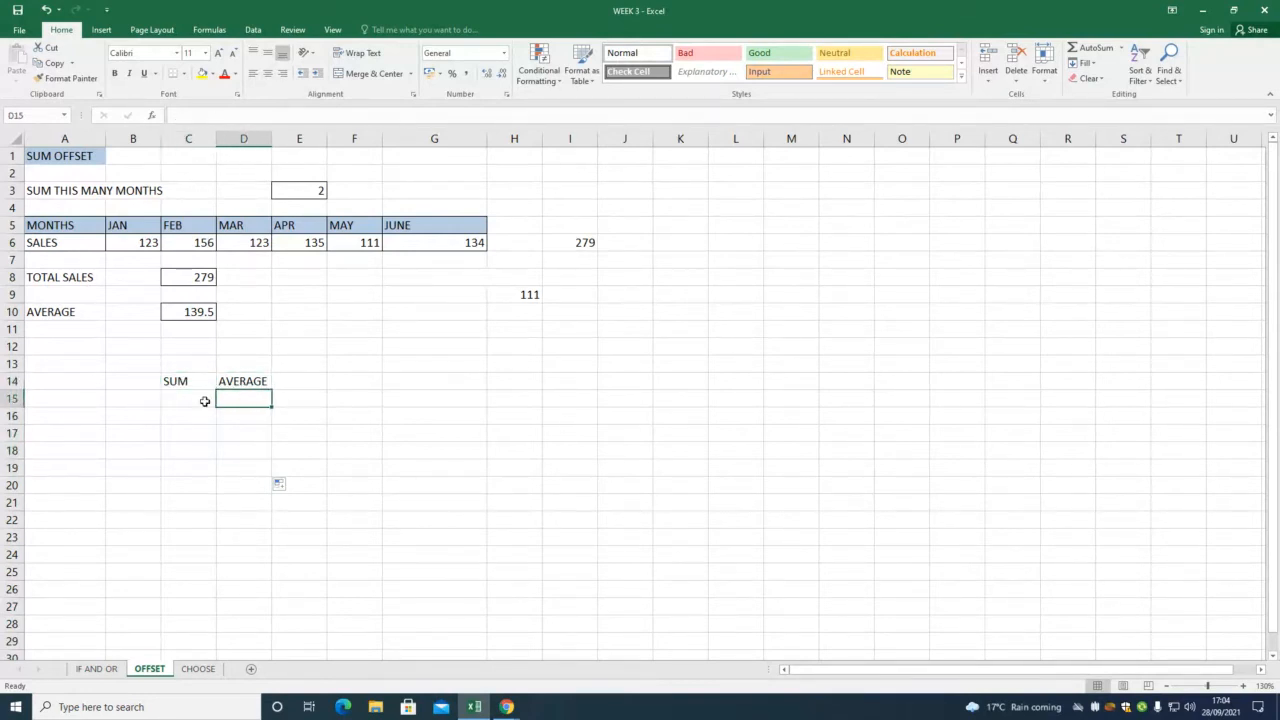
left_click(205, 400)
left_click(238, 400)
Clear the SUM and AVERAGE headings from C14:E14.
left_click_drag(188, 381, 281, 381)
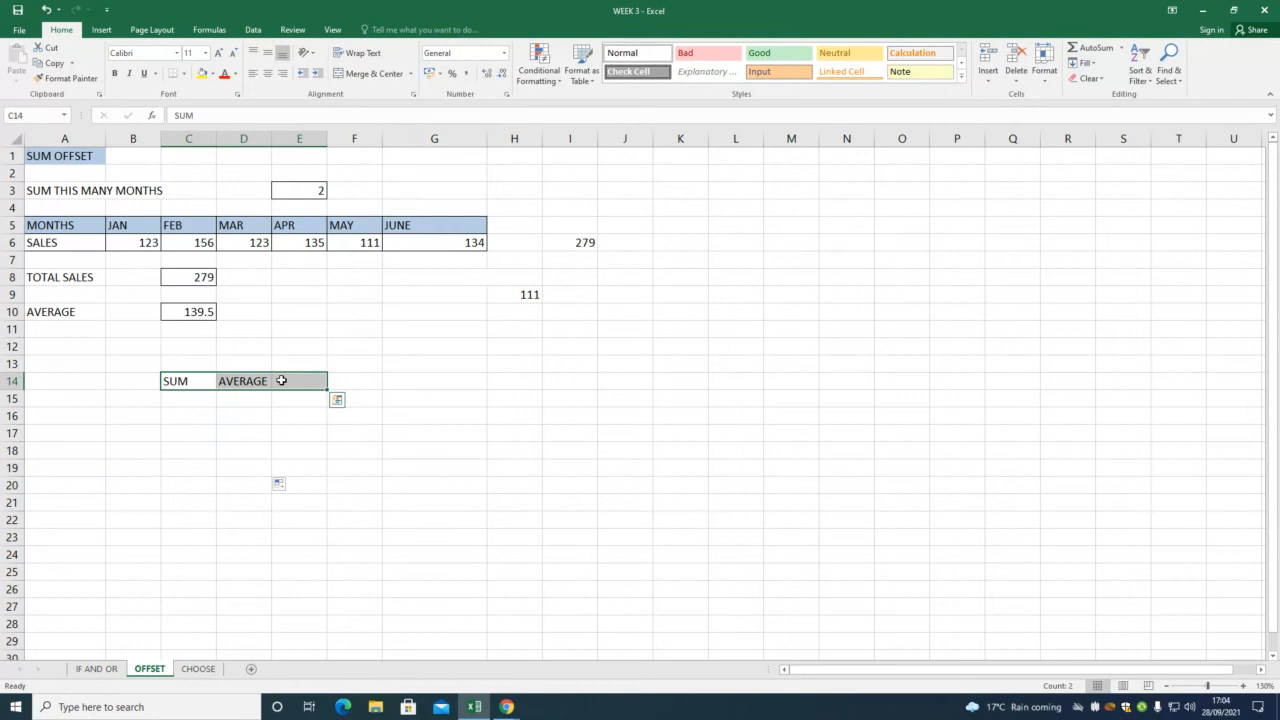
key("Delete")
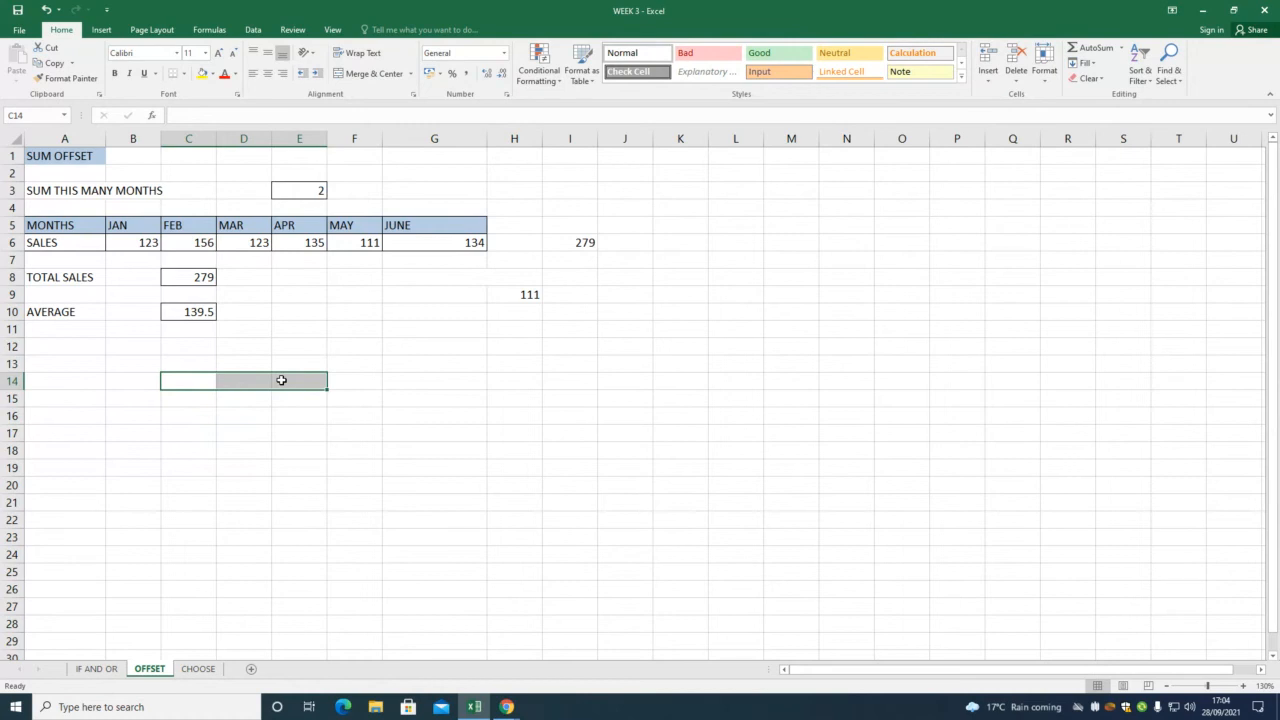
left_click(184, 384)
left_click(234, 382)
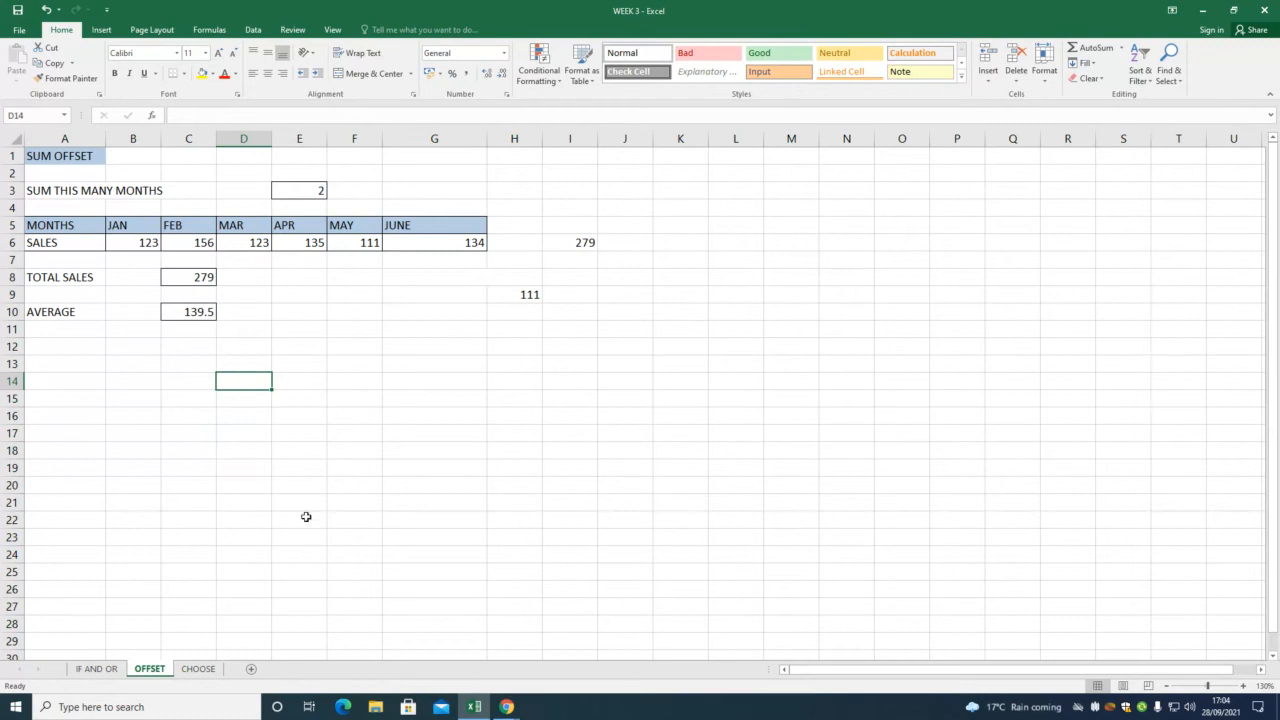
Open the CHOOSE worksheet with the scenario analysis table.
left_click(208, 670)
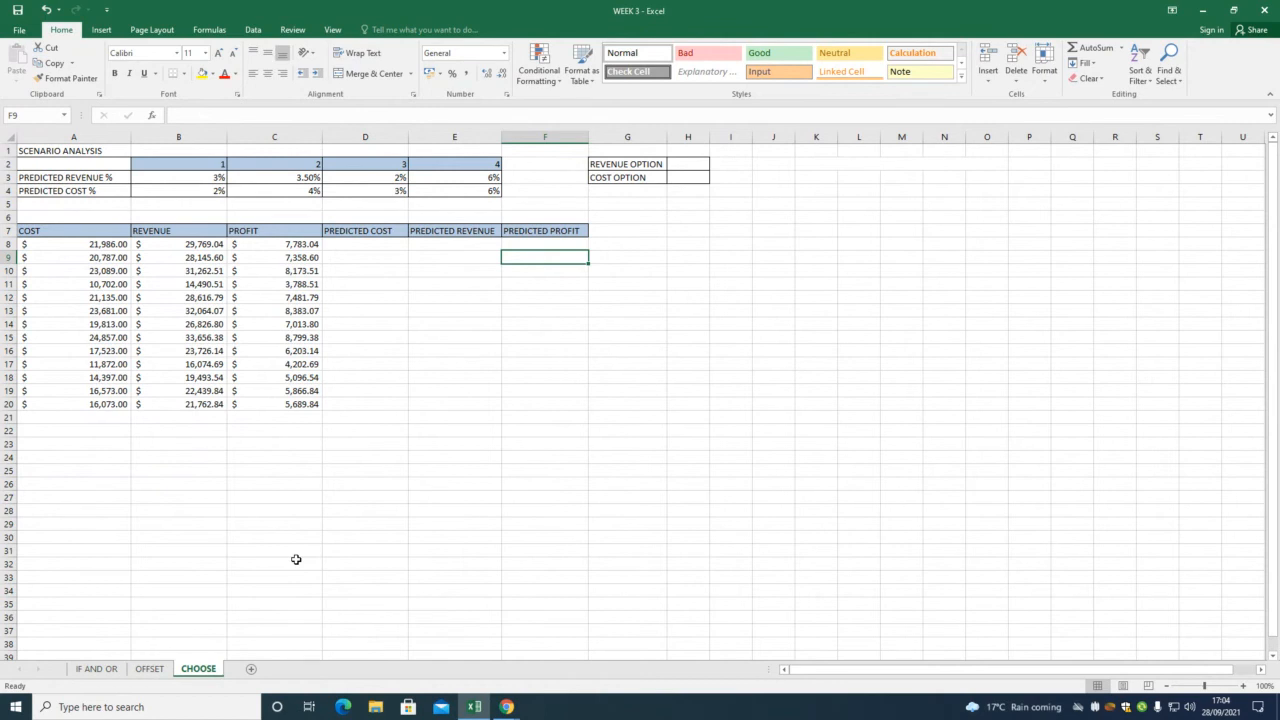
left_click(91, 152)
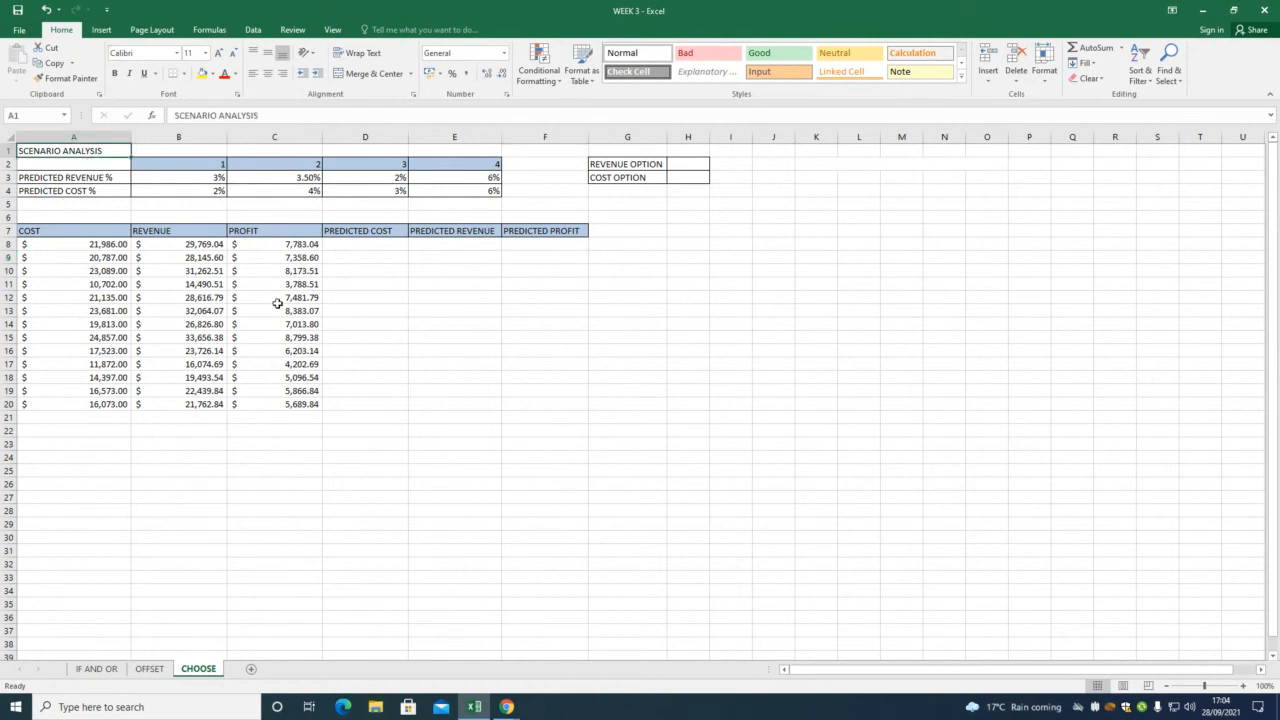
left_click(1244, 687)
left_click(1244, 687)
left_click(1244, 687)
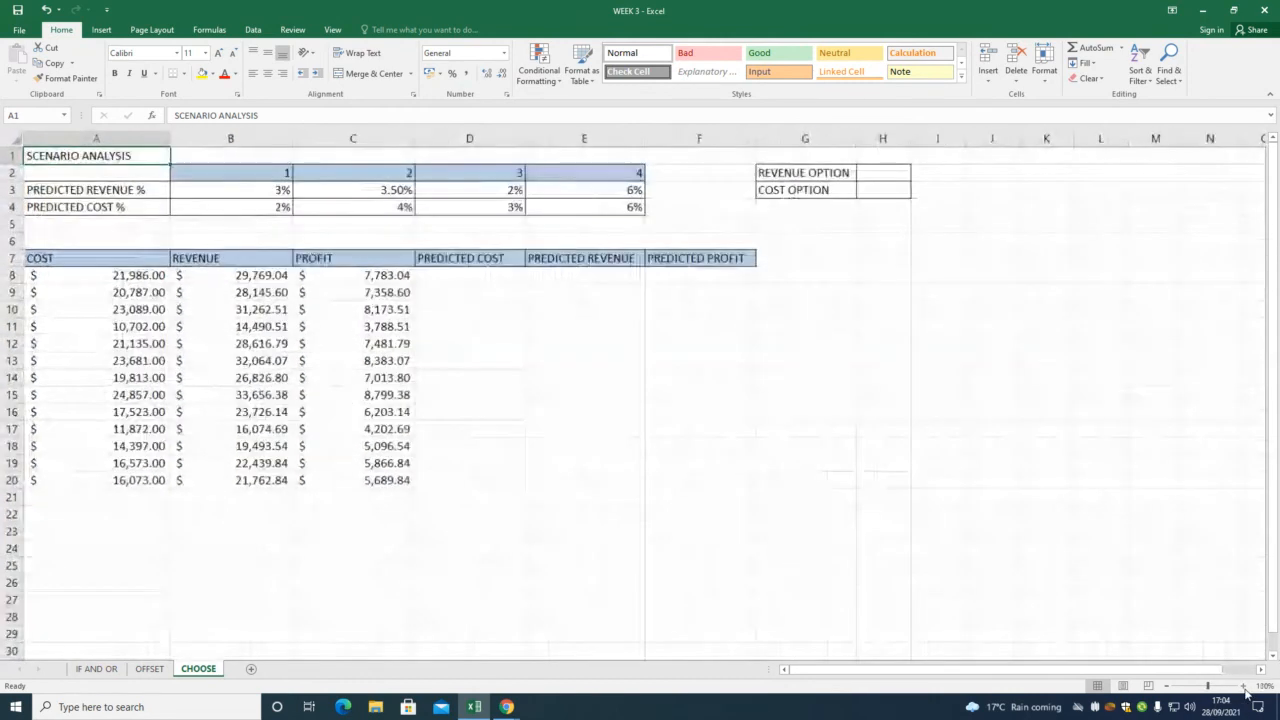
left_click(1244, 687)
left_click(1244, 687)
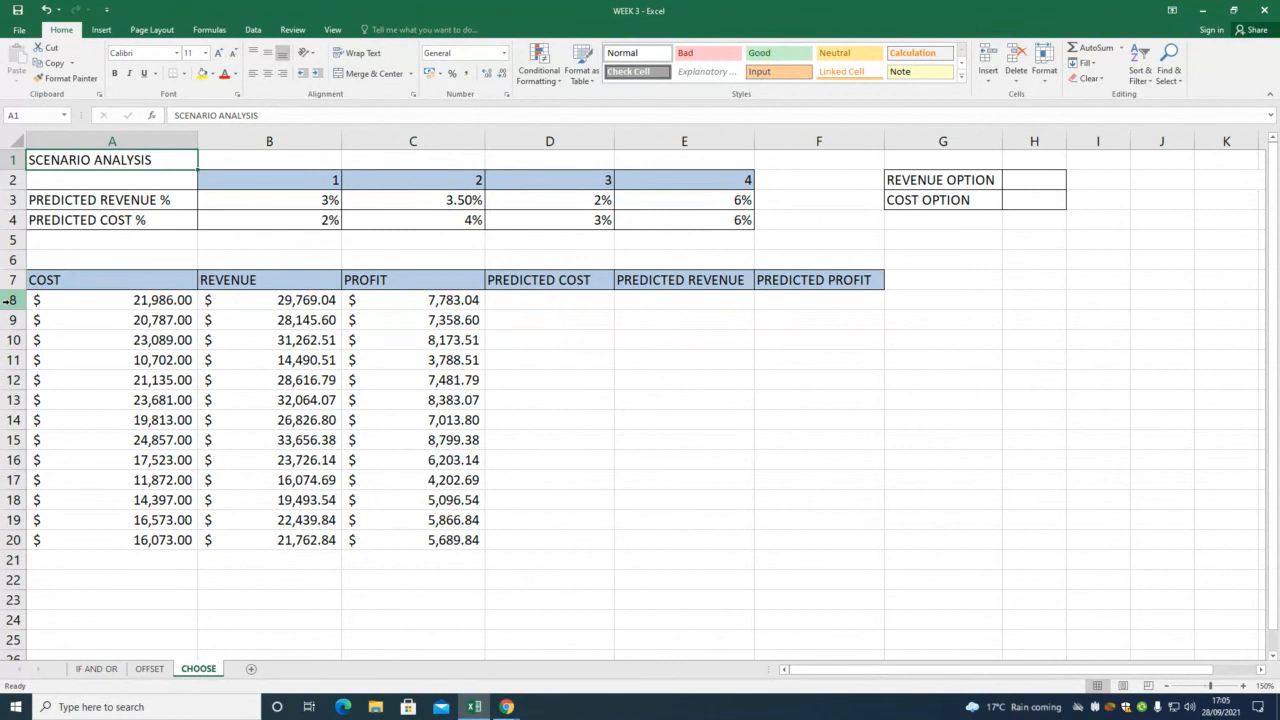
Examine the cost, revenue and profit rows, the blank predicted columns, the scenario percentages in B3:E4 and the cost option cell.
left_click_drag(8, 300, 14, 548)
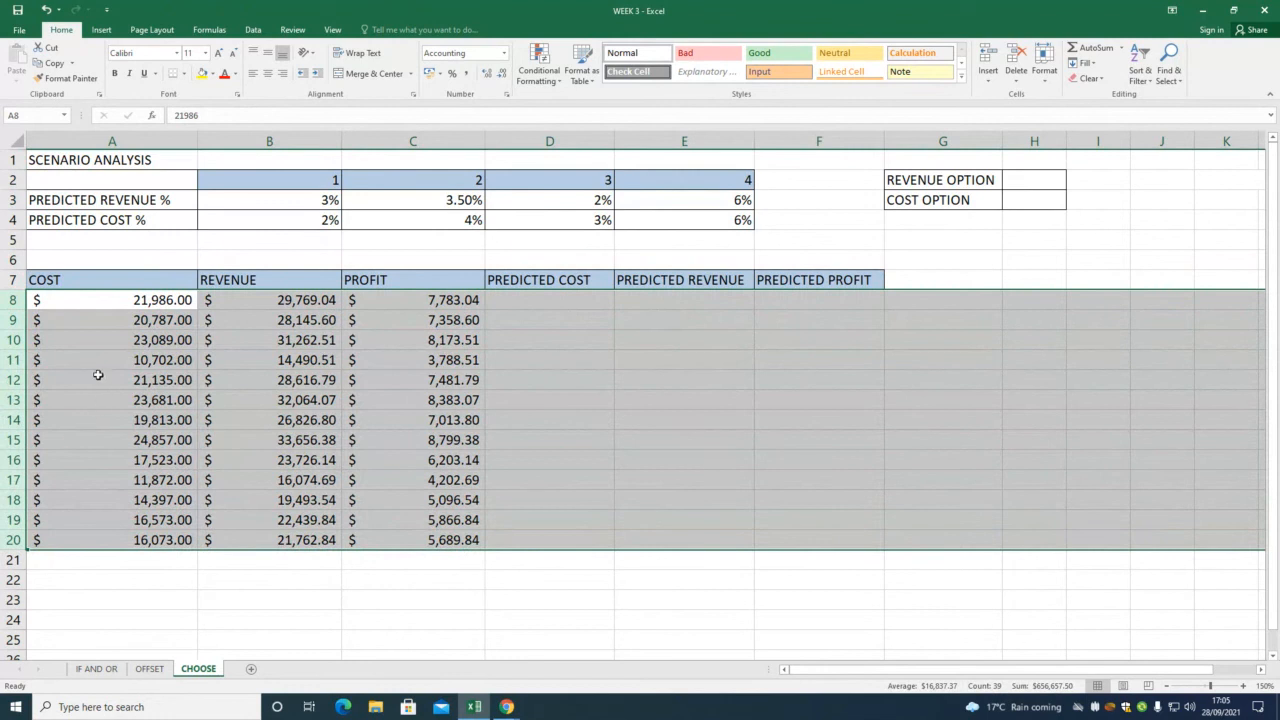
left_click(93, 304)
left_click(268, 302)
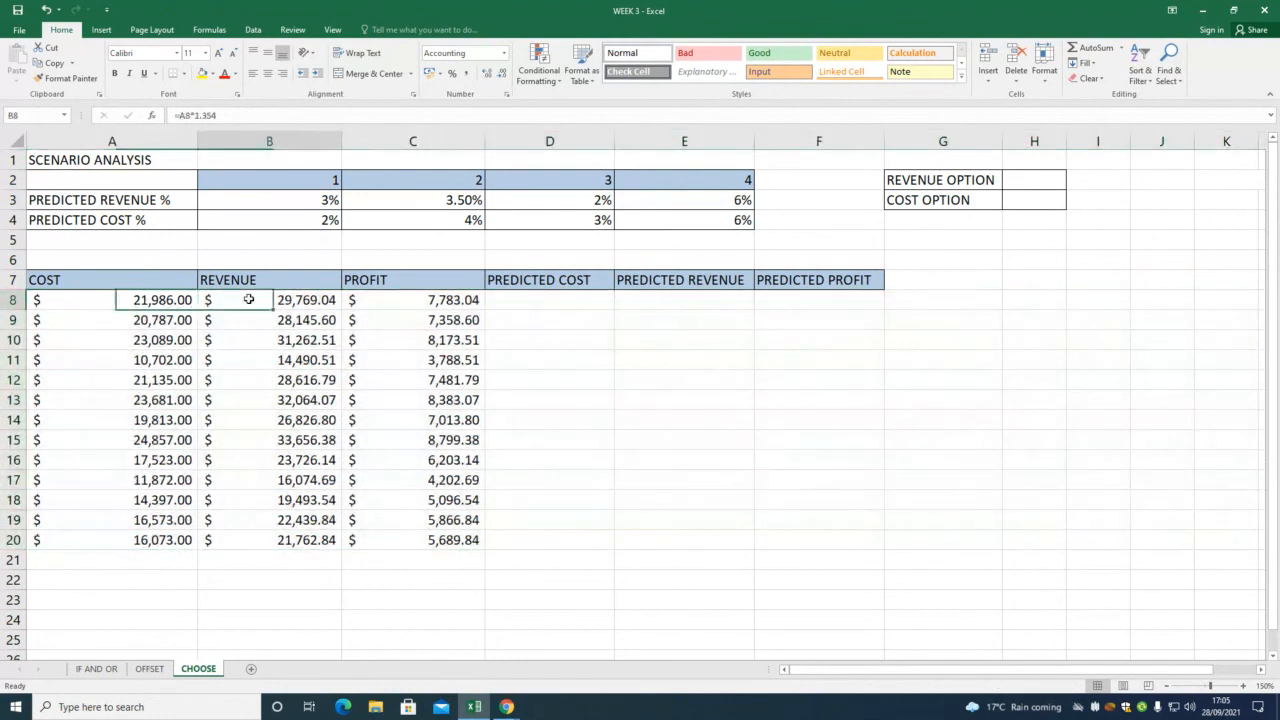
left_click(443, 304)
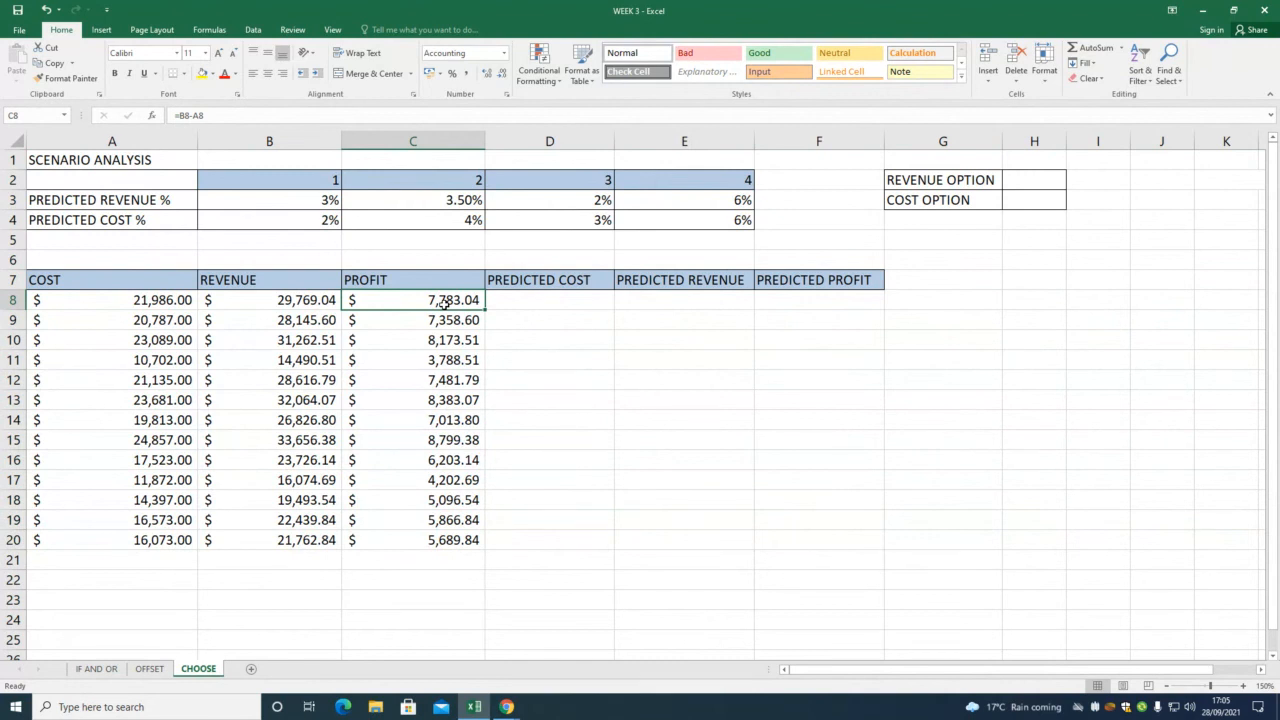
left_click_drag(580, 303, 794, 535)
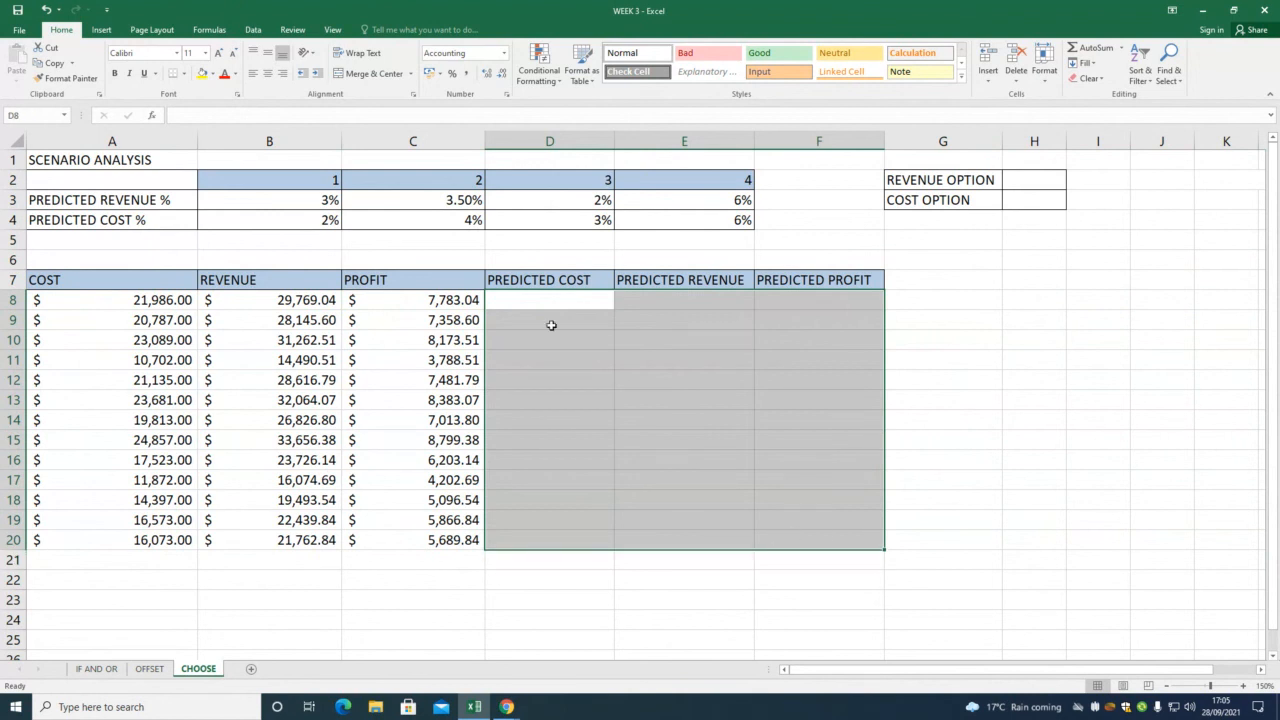
left_click_drag(298, 202, 664, 220)
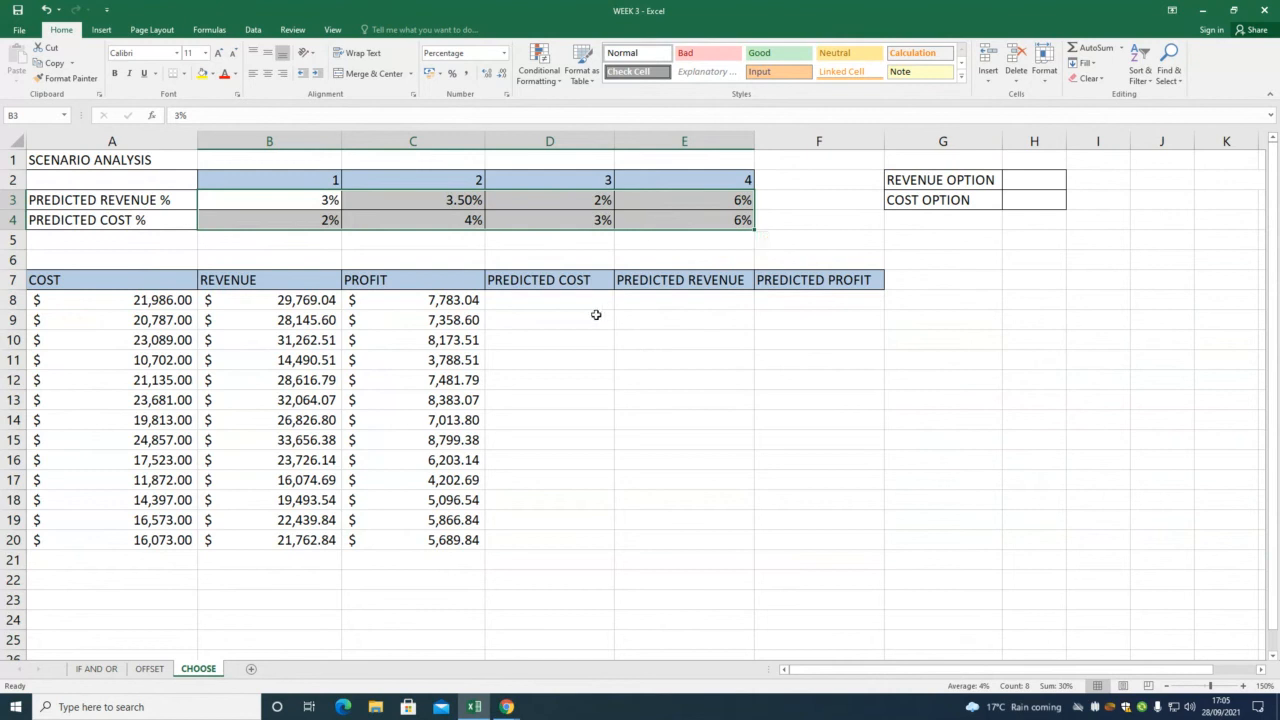
left_click(553, 303)
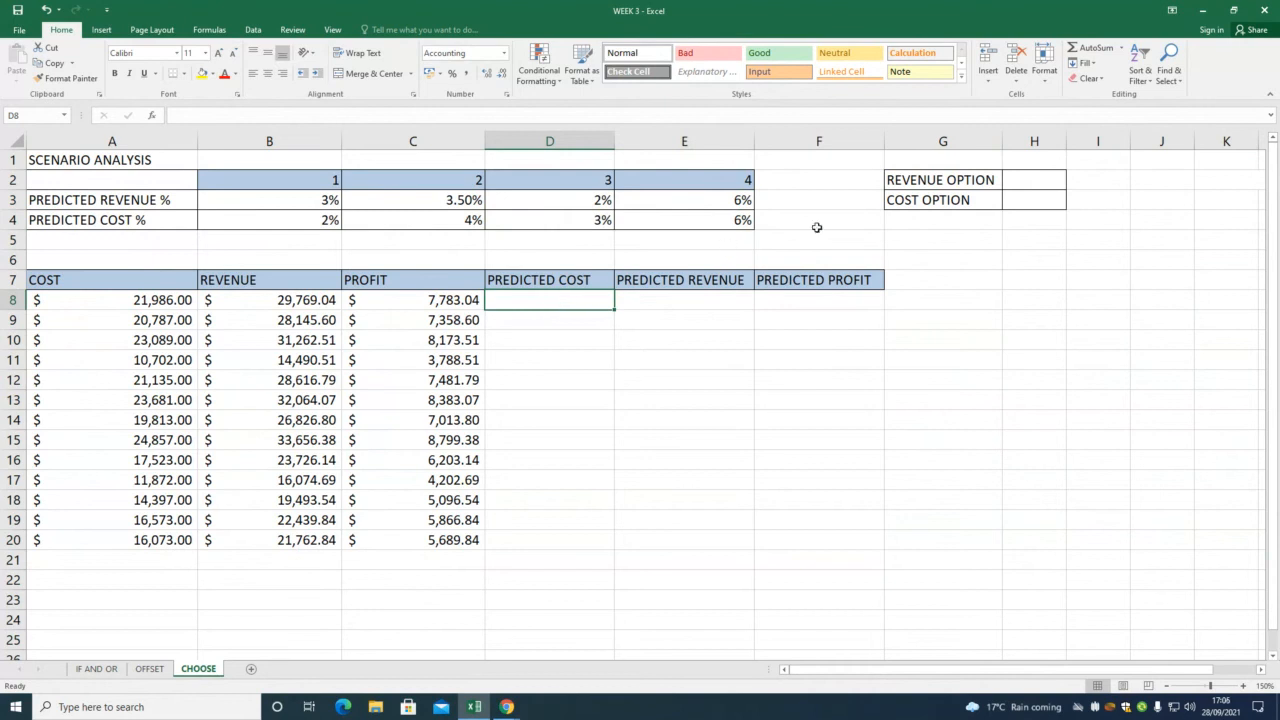
left_click(1028, 201)
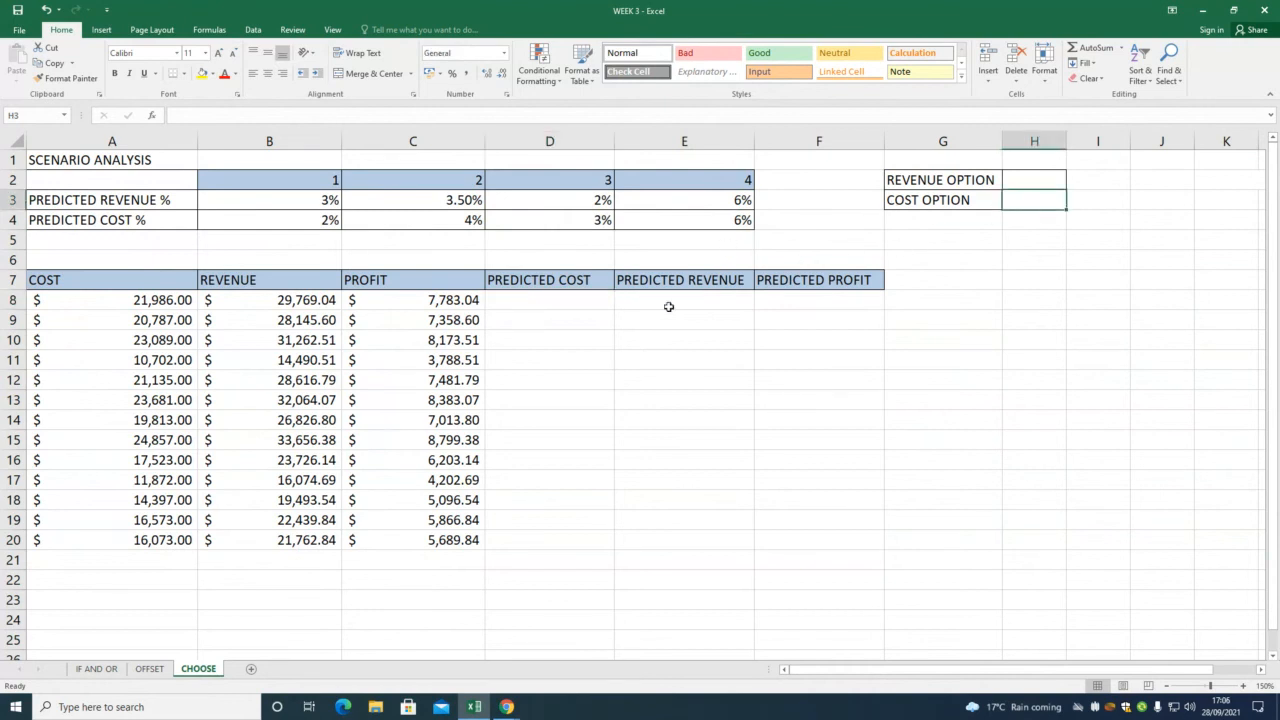
left_click_drag(561, 312, 562, 308)
left_click(560, 220)
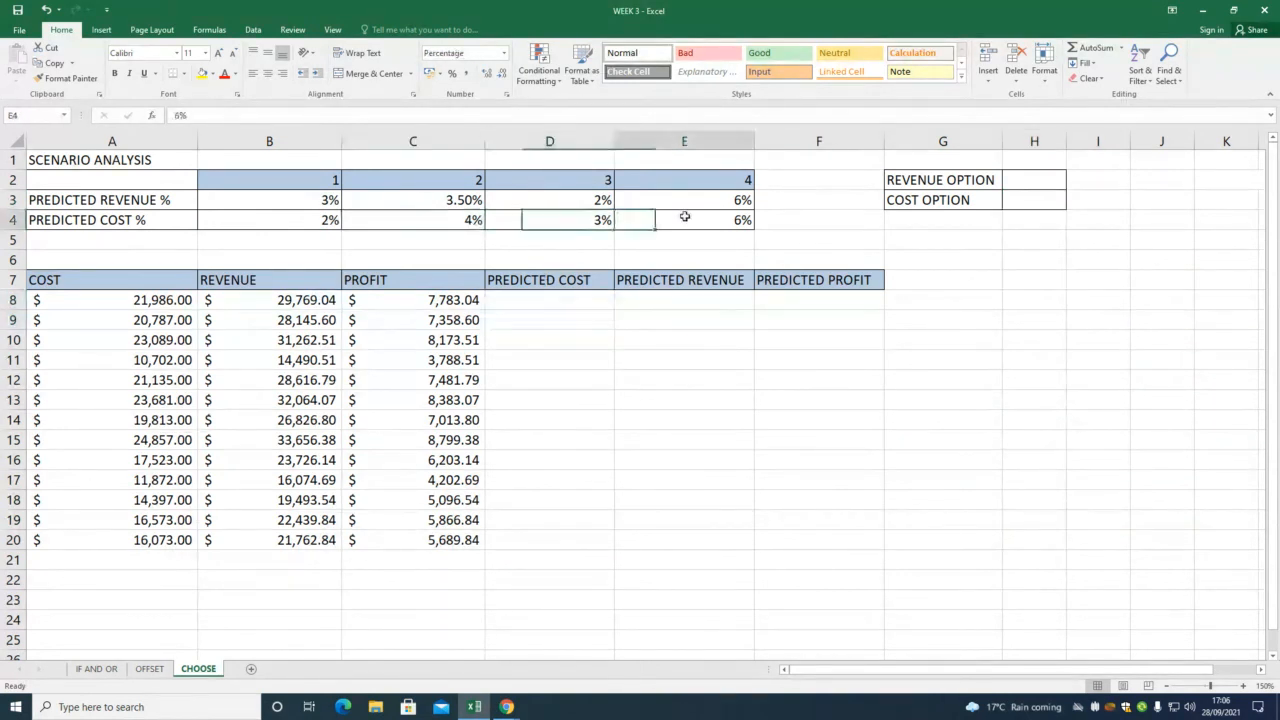
left_click(684, 218)
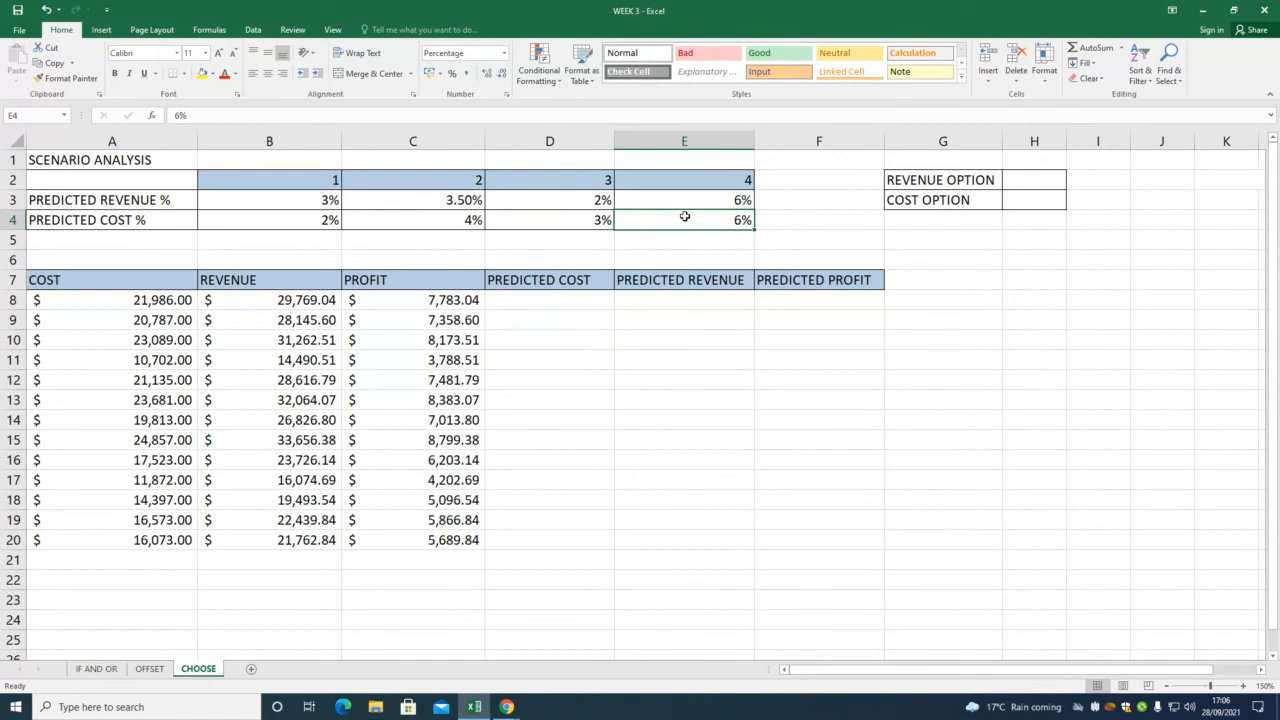
Start a CHOOSE formula in H7 that uses the cost option cell H3 as its index number.
left_click(1030, 285)
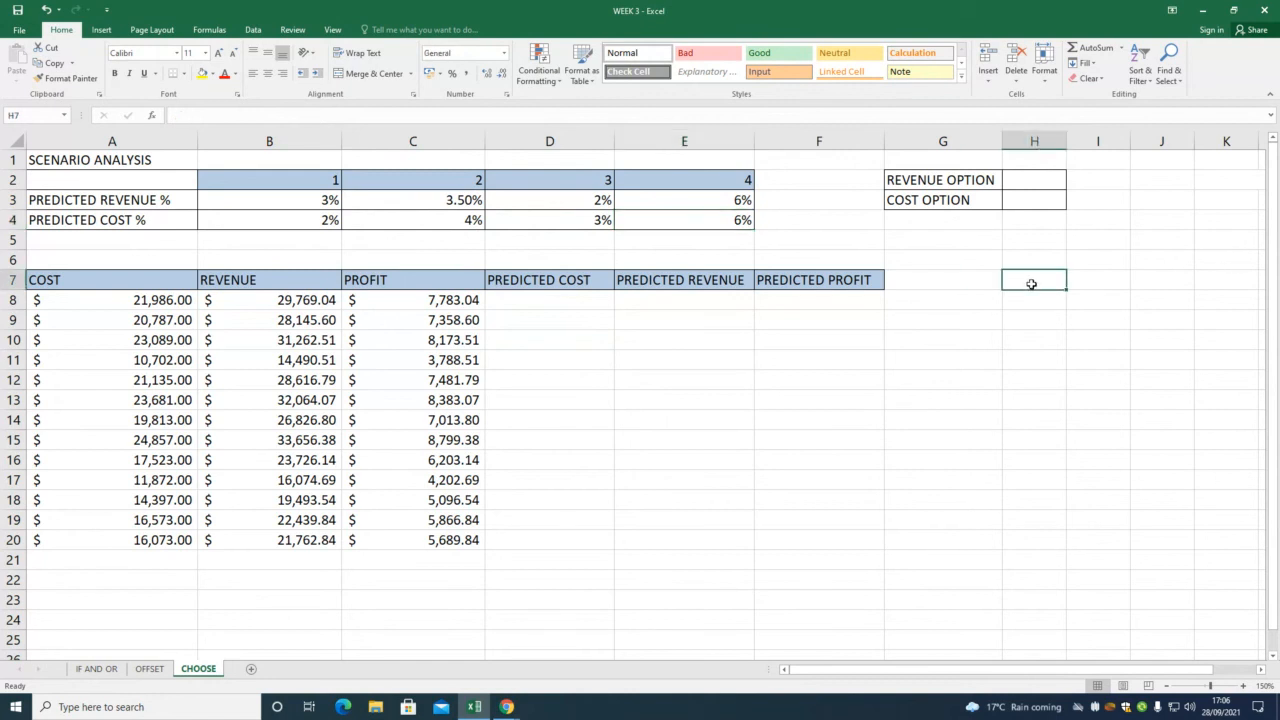
type("=CHOO")
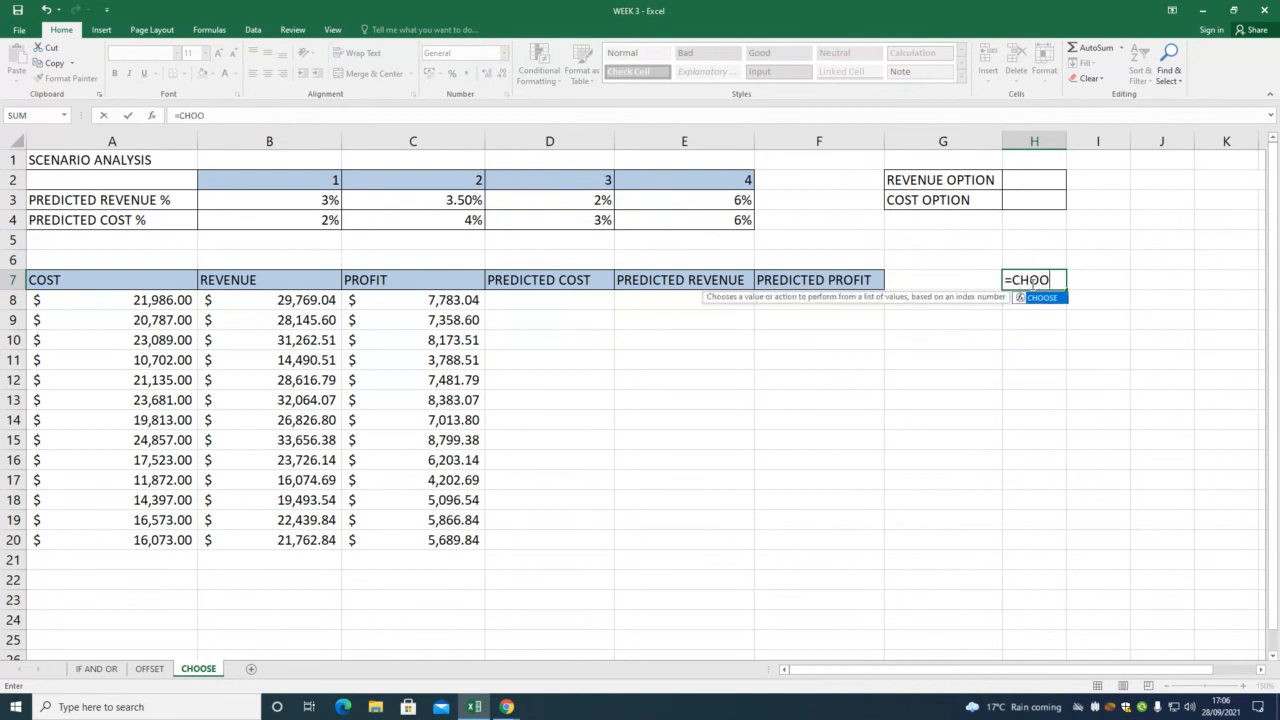
type("SE")
key("Up")
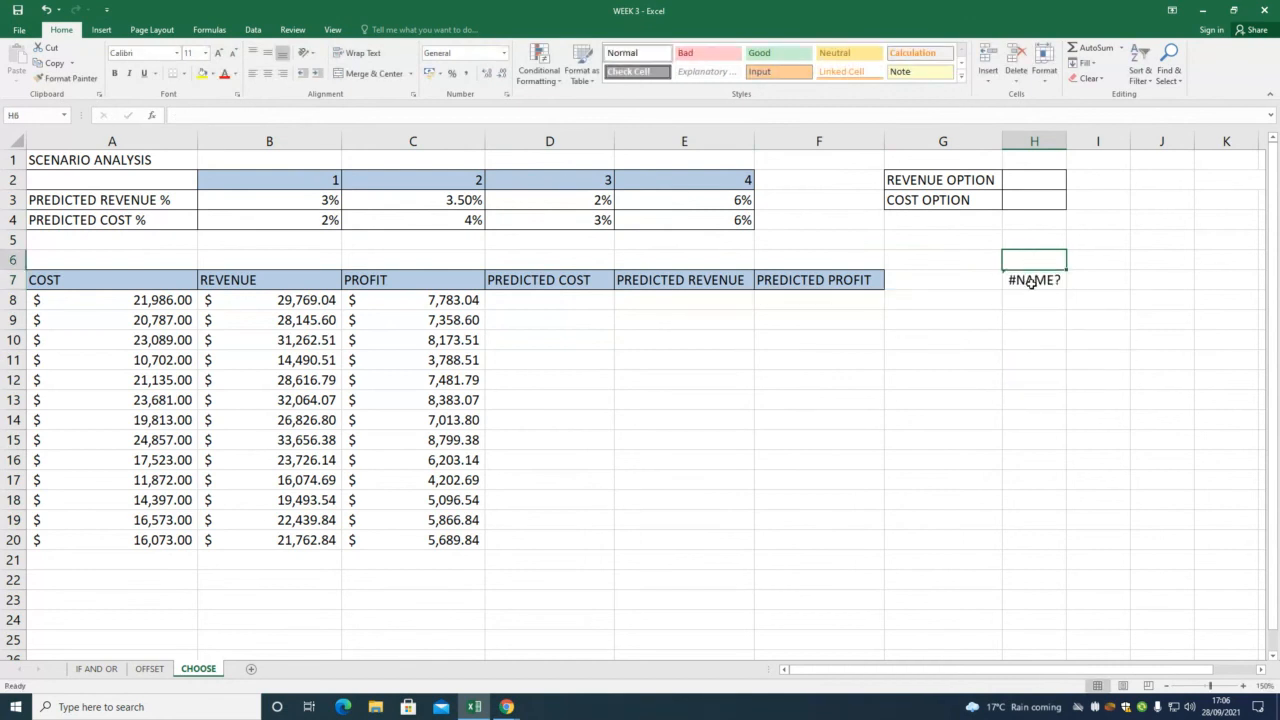
double_click(1030, 283)
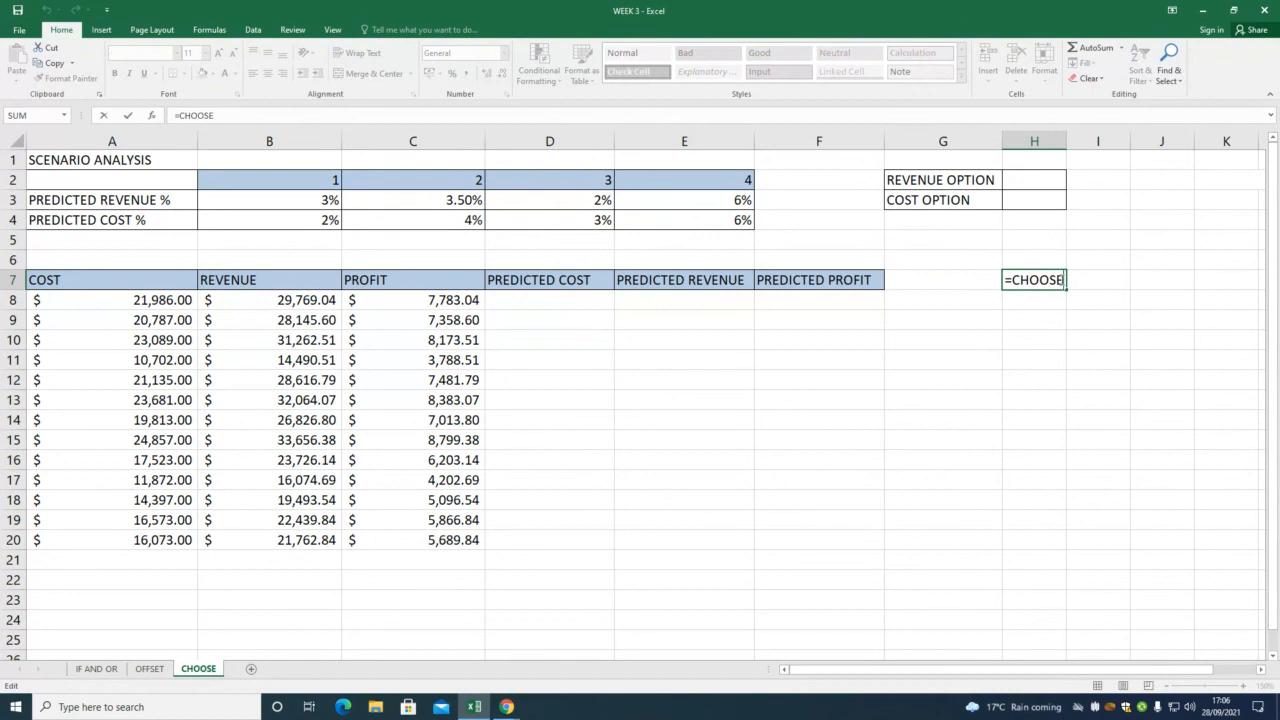
type("(")
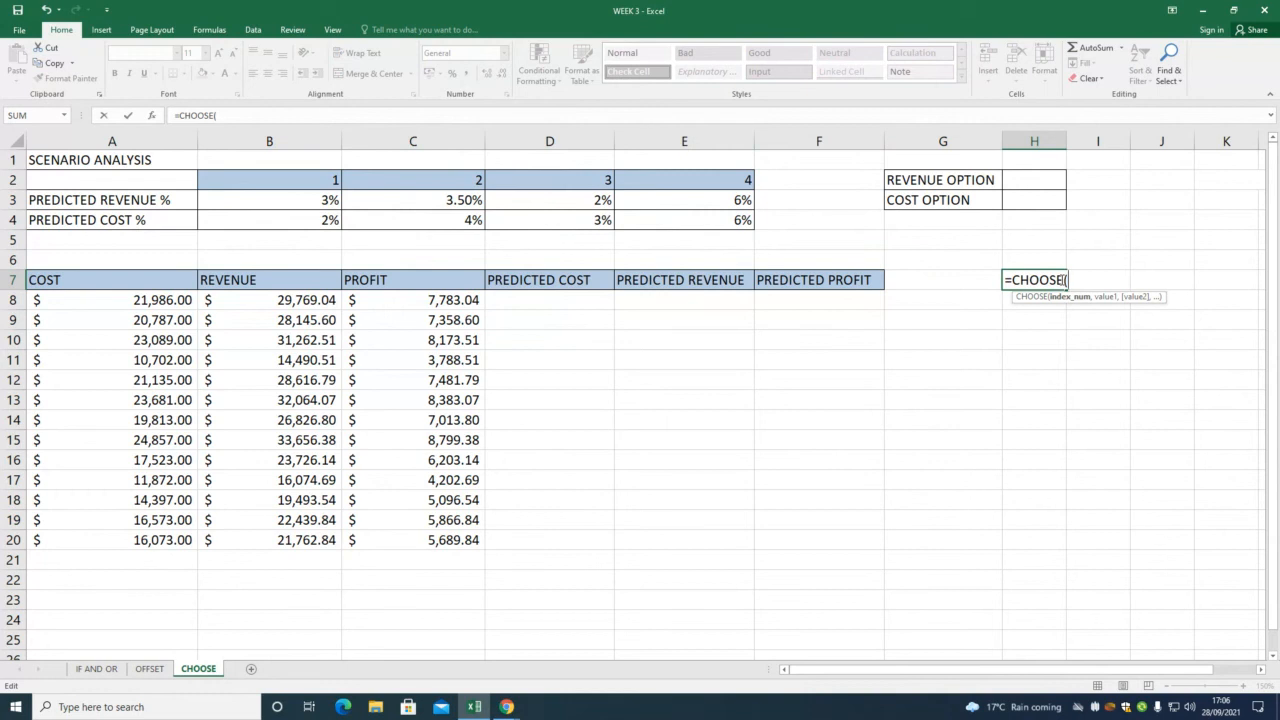
left_click(1037, 201)
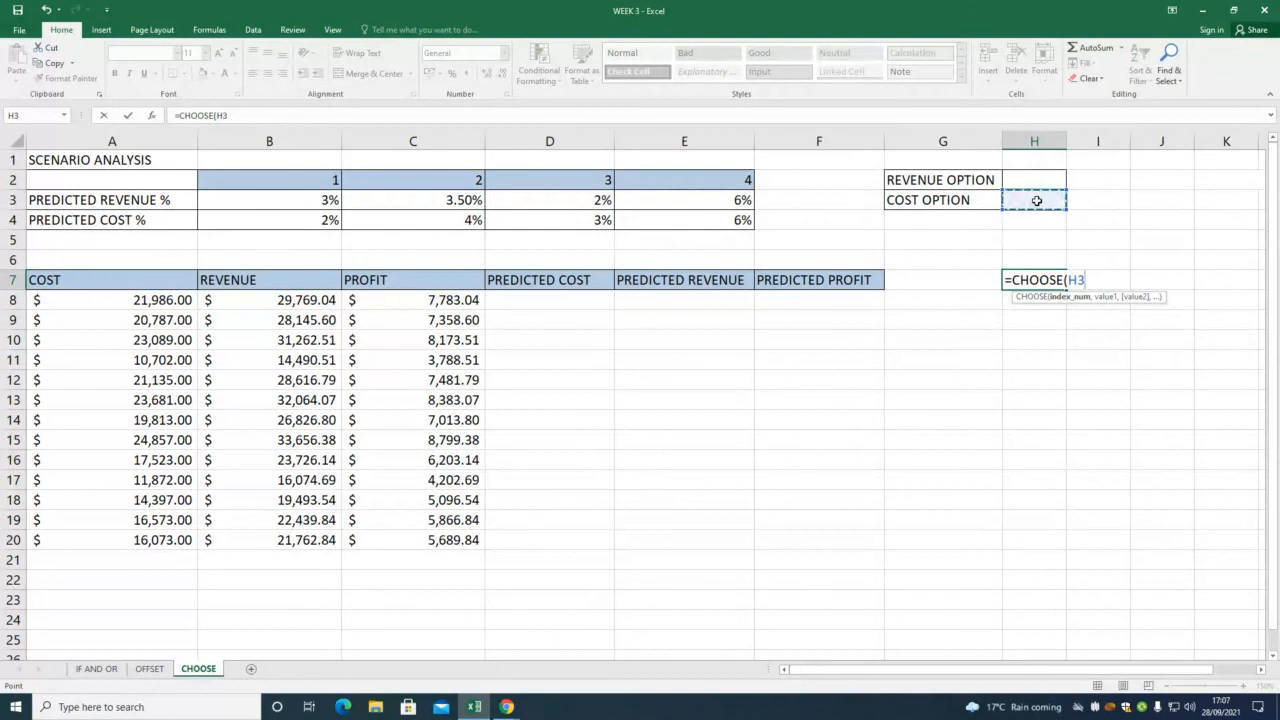
type(",")
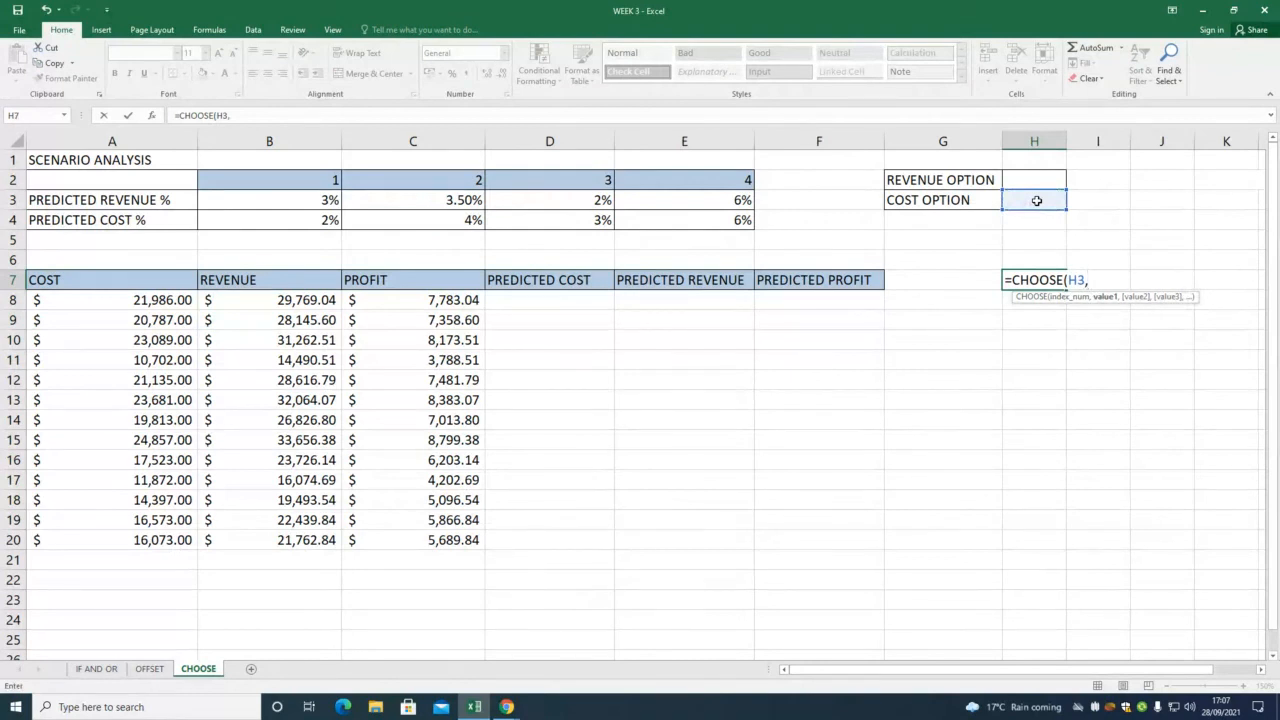
Complete the H7 CHOOSE formula with the predicted cost percentages B4, C4, D4 and E4 as its values.
left_click(297, 220)
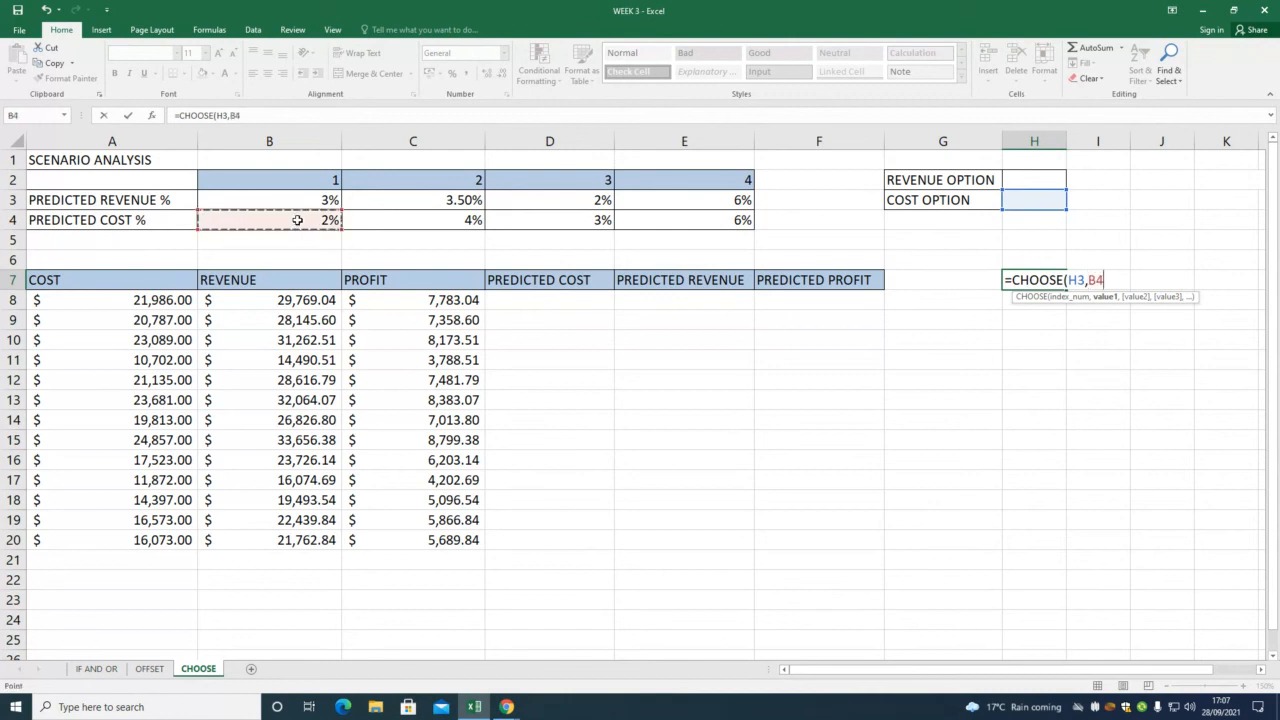
type(",")
left_click(383, 214)
type(",")
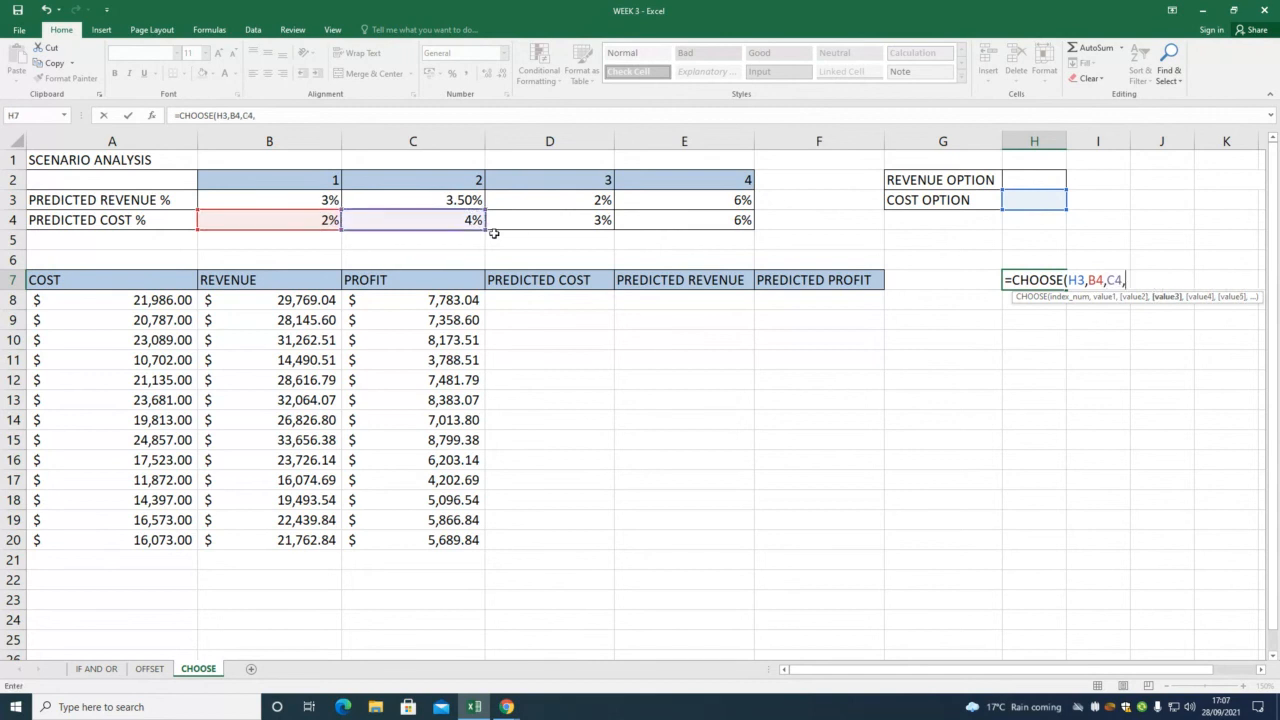
left_click(546, 218)
type(",")
left_click(727, 224)
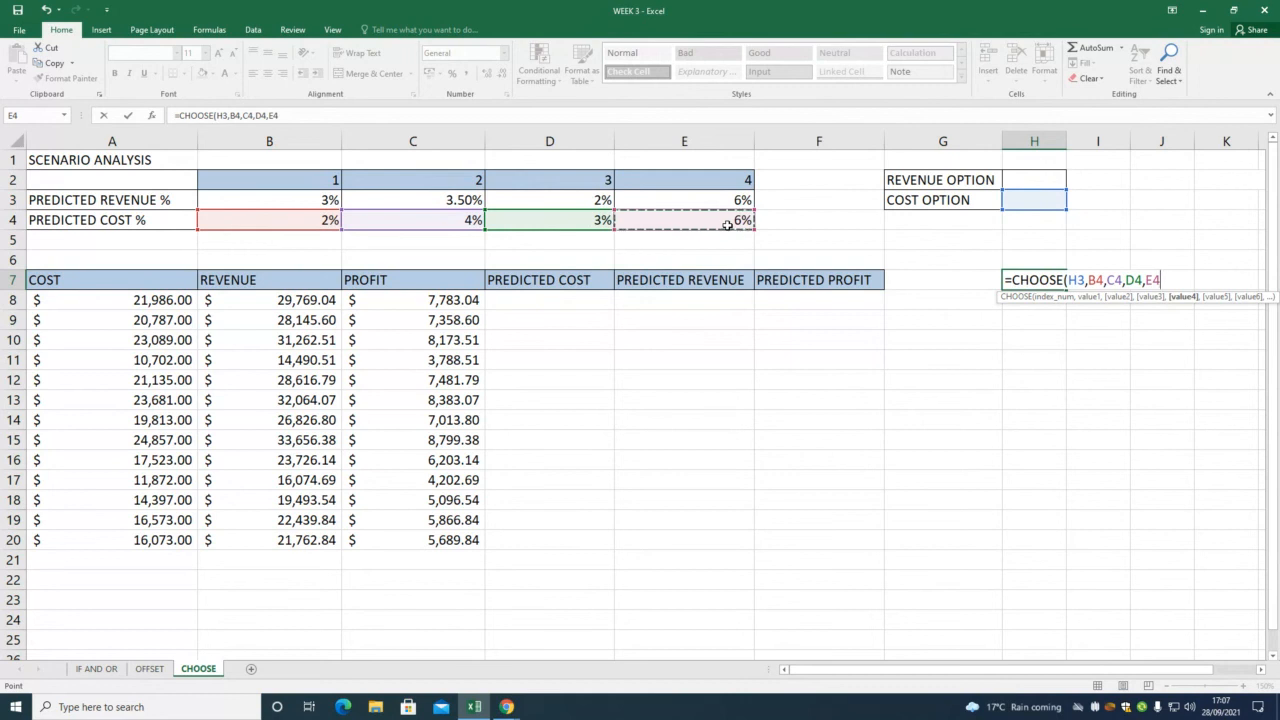
type(")")
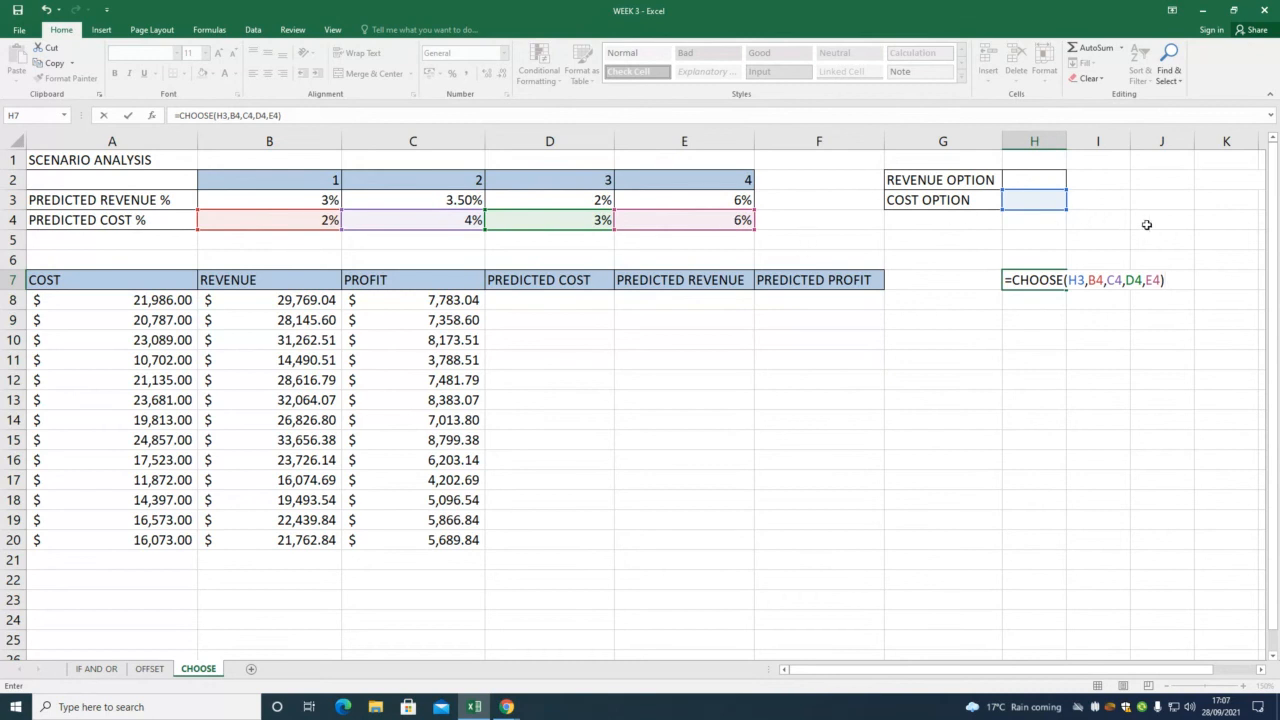
key("Return")
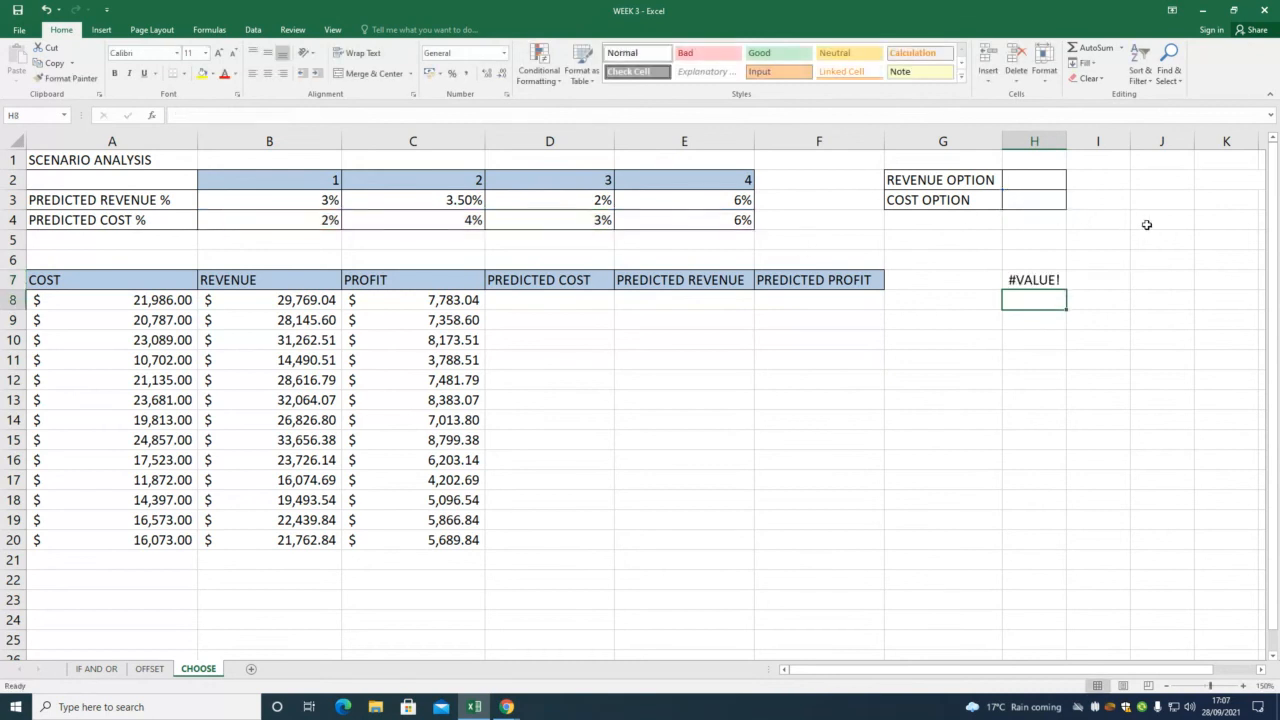
left_click(1016, 282)
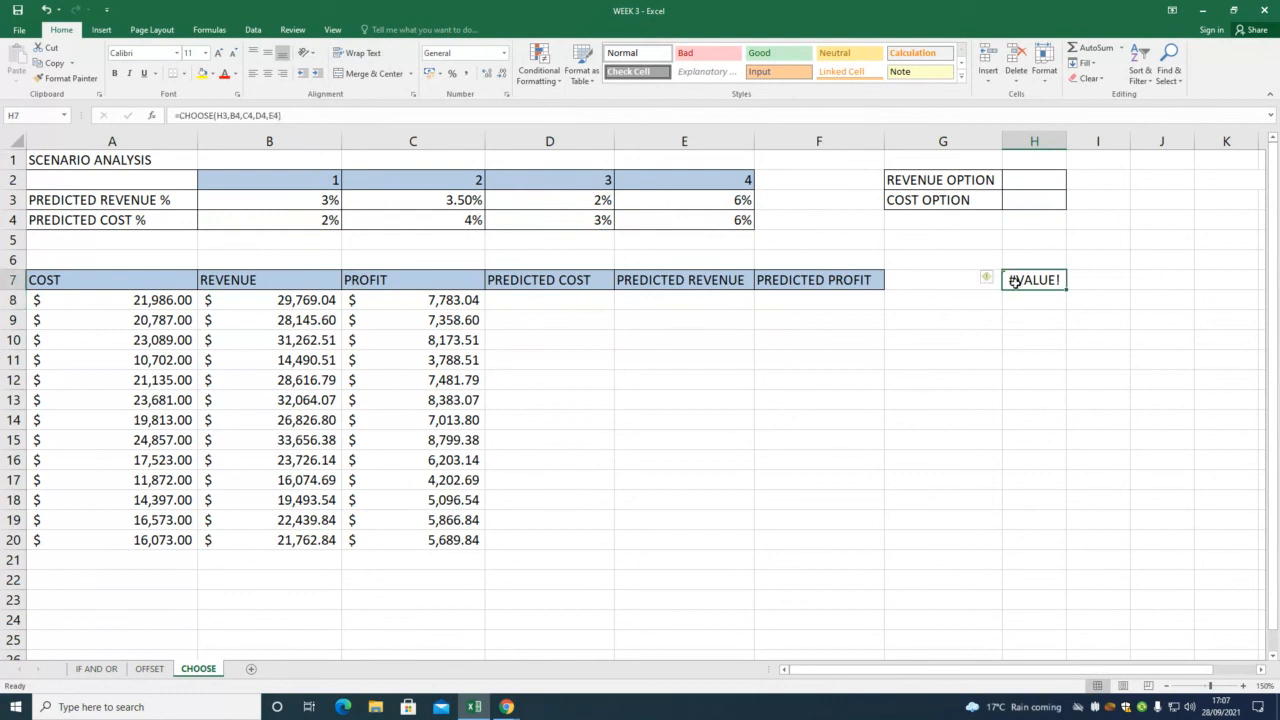
Set the cost option in H3 to 2, format H7 as a percentage and compare it with C4.
left_click(1034, 198)
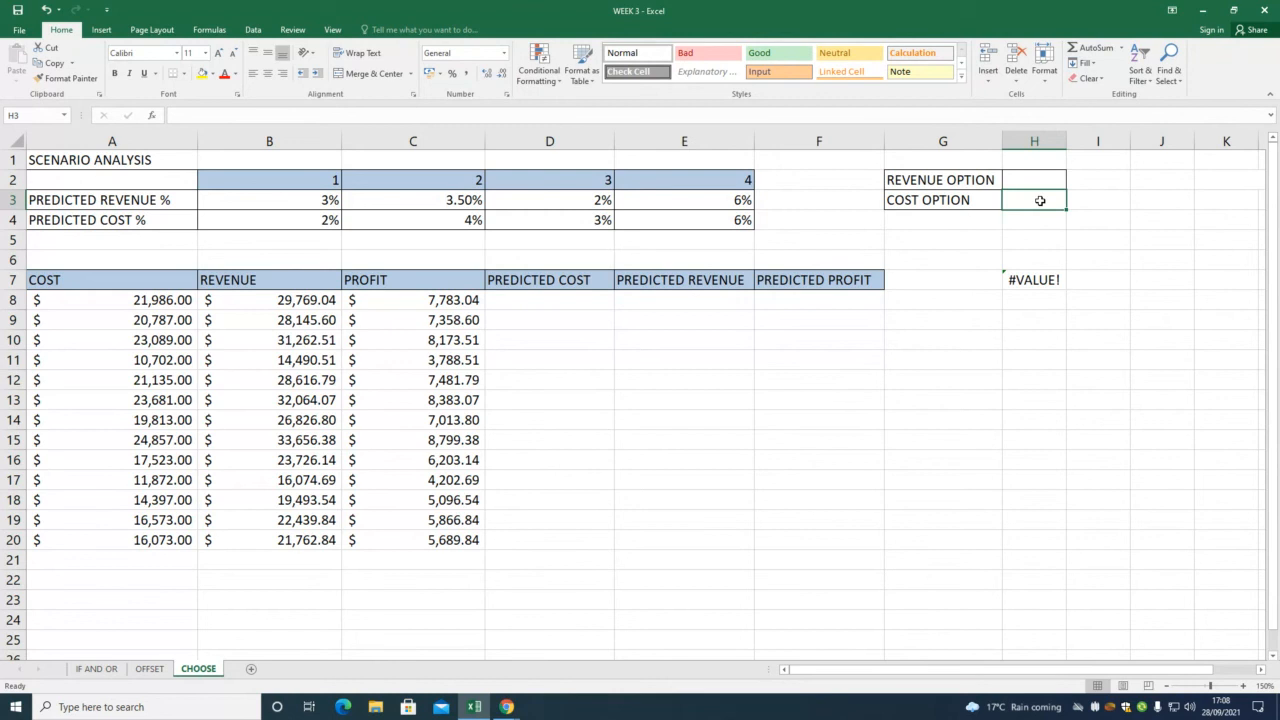
type("2")
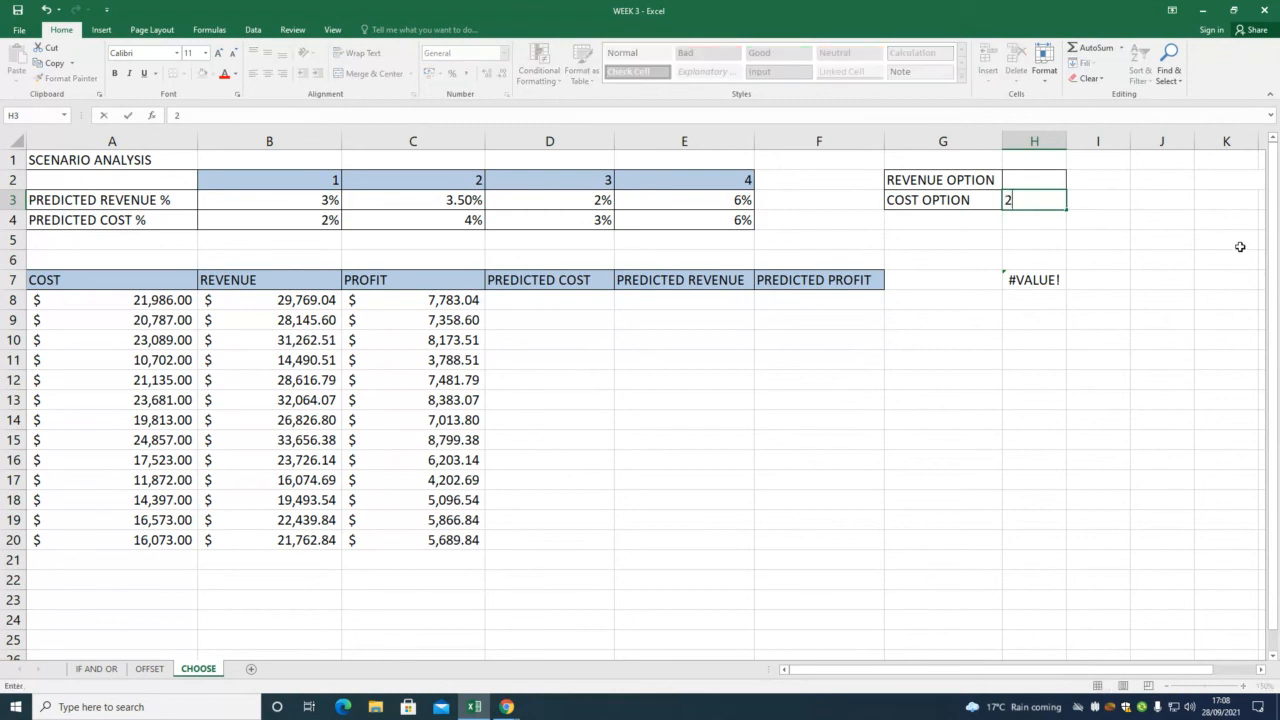
key("Return")
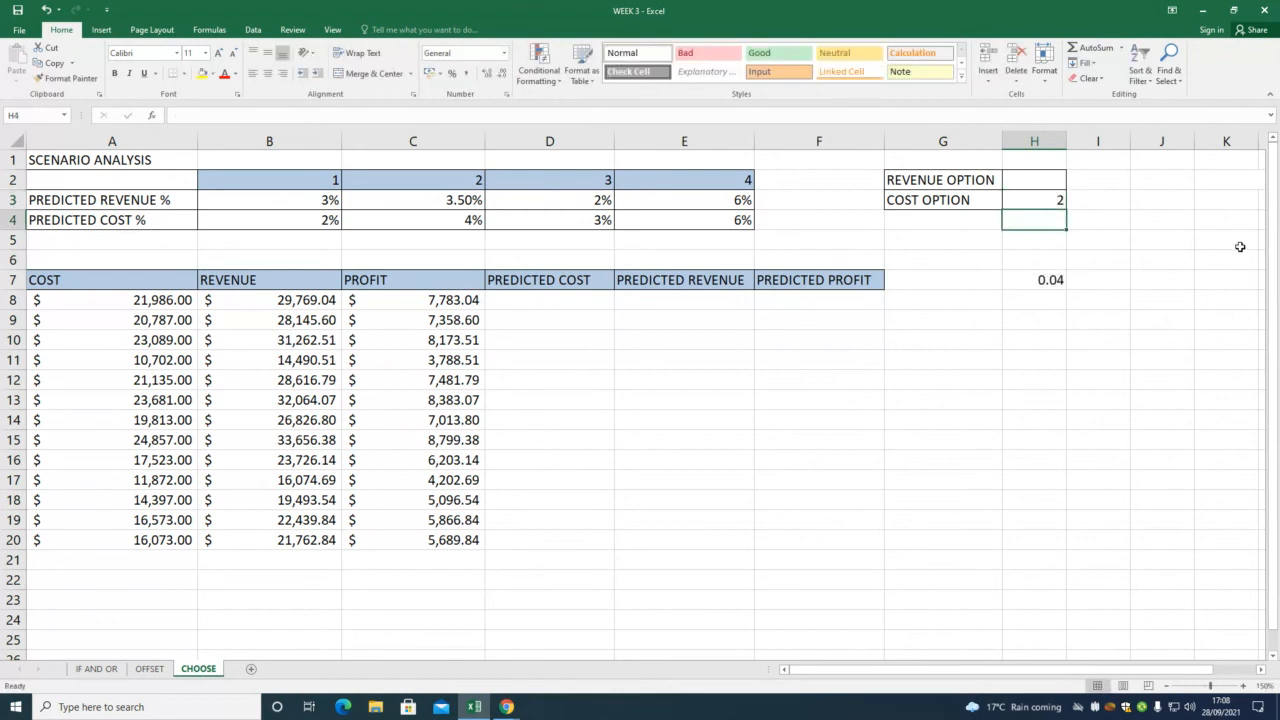
left_click(1052, 278)
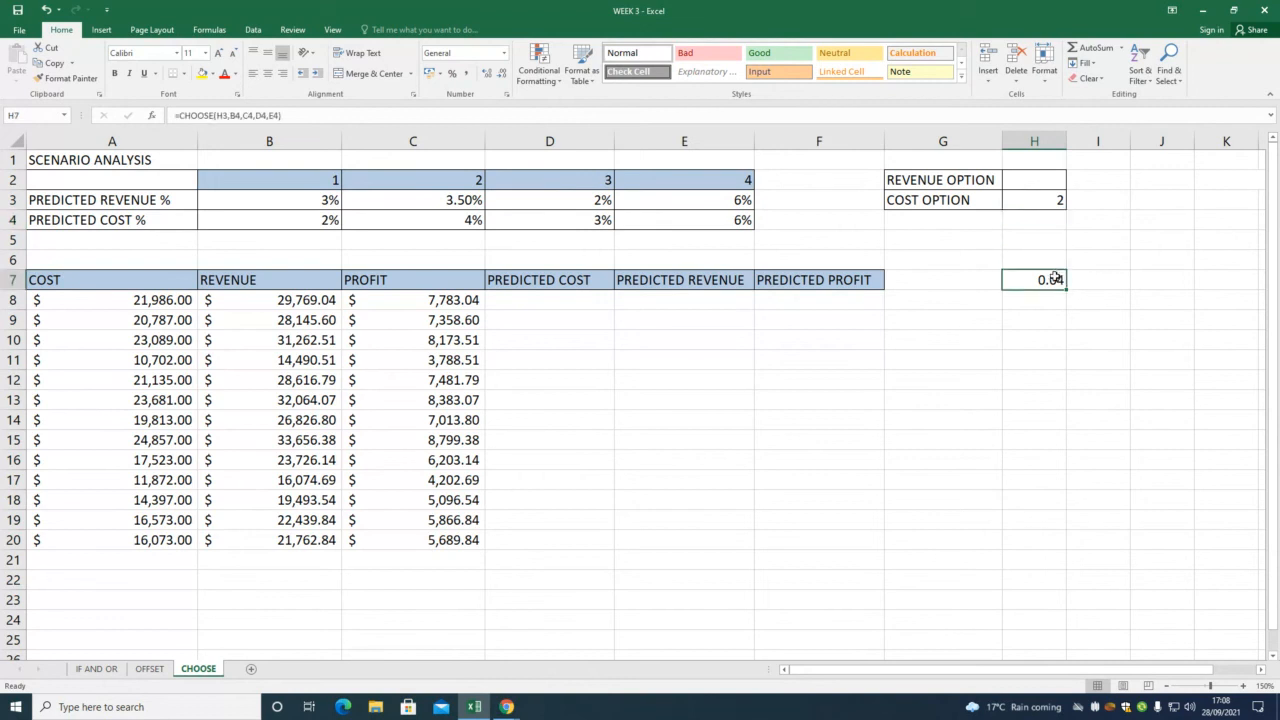
left_click(452, 74)
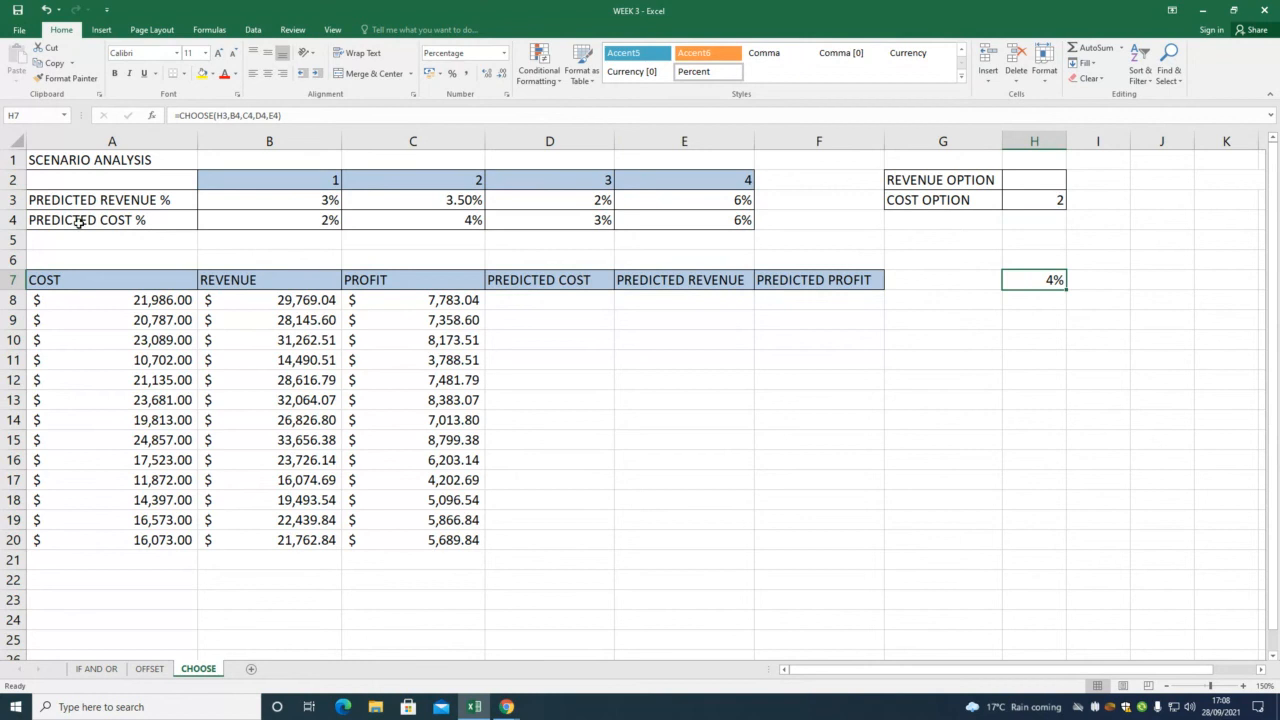
left_click(455, 183)
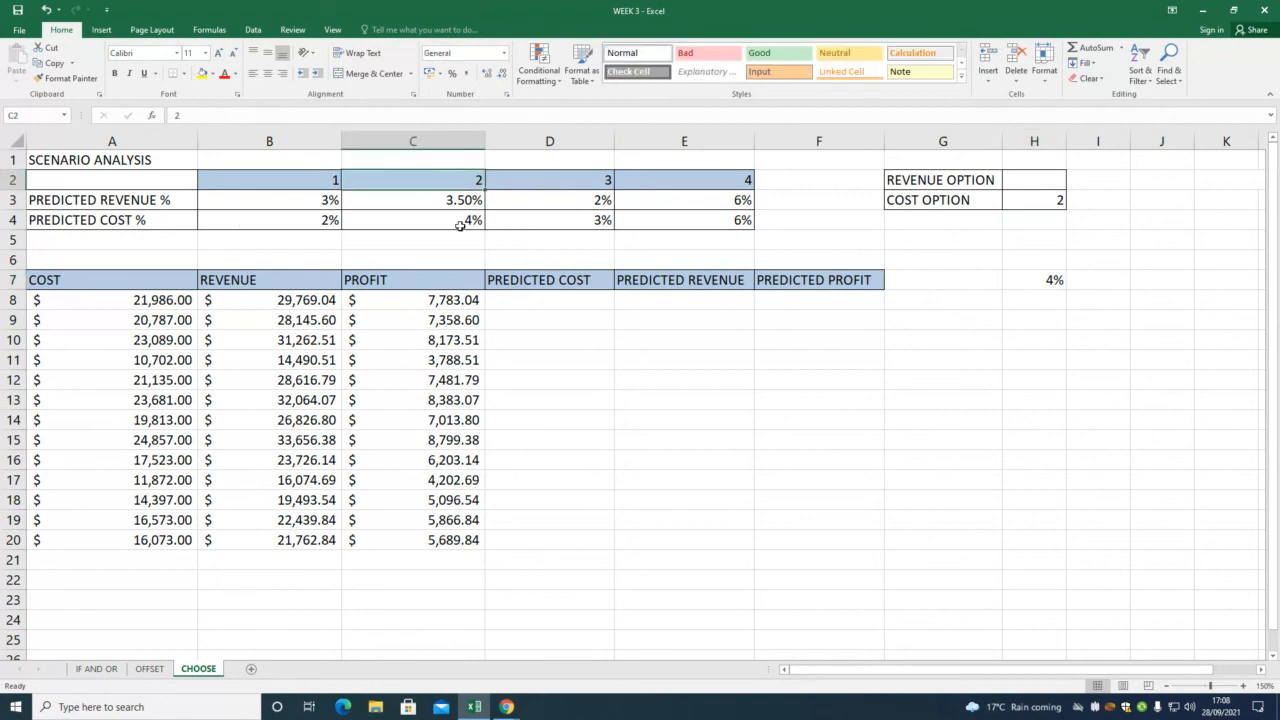
left_click(460, 225)
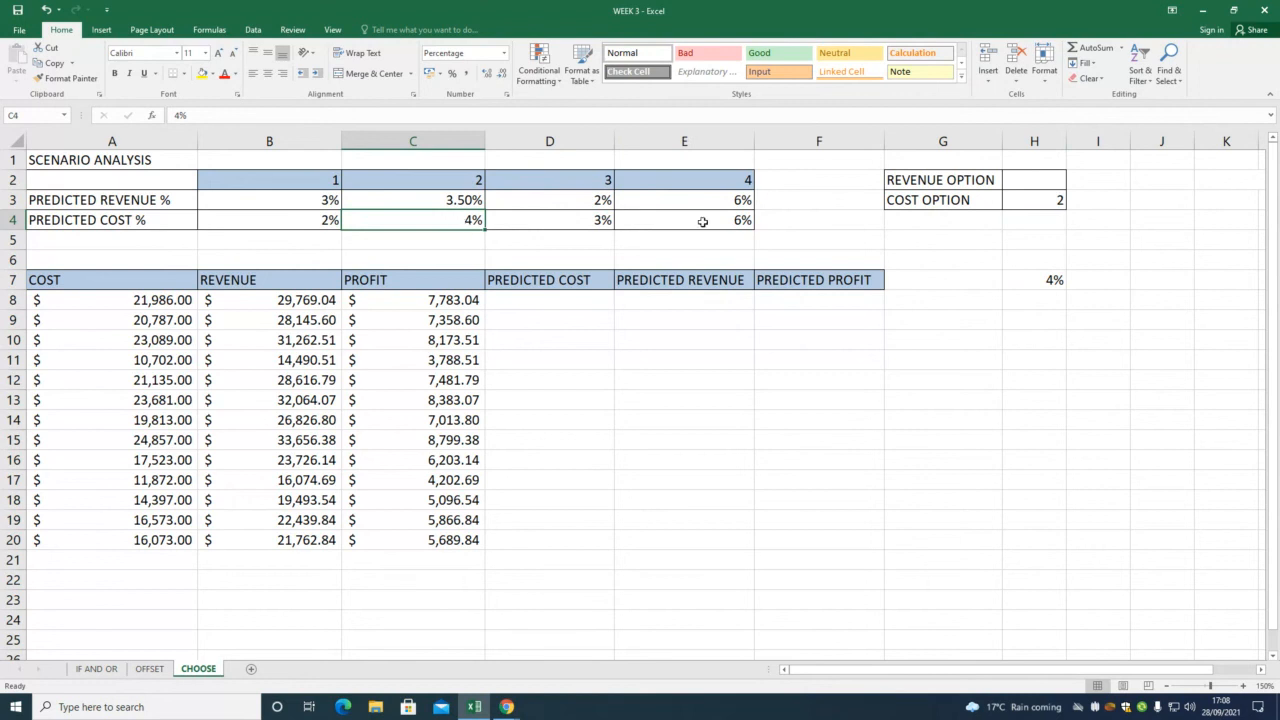
Test the CHOOSE formula by setting the cost option in H3 to 4 and to 3.
left_click(1056, 201)
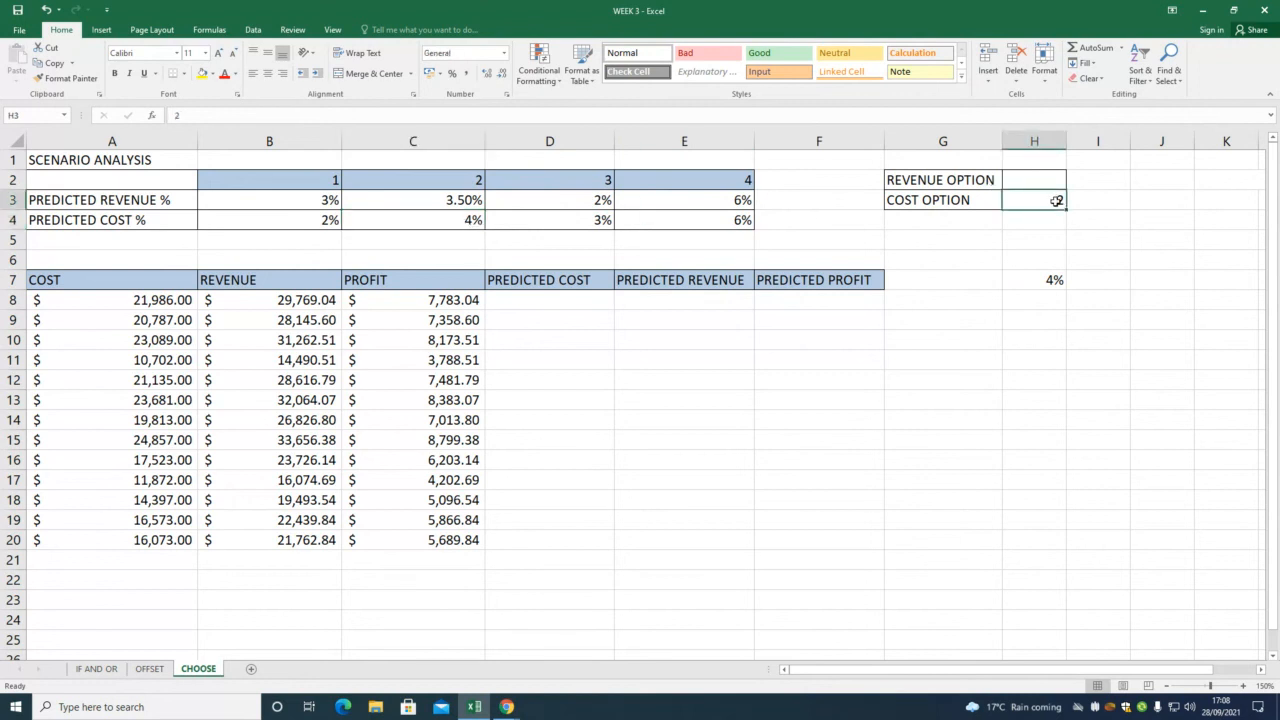
type("4")
key("Return")
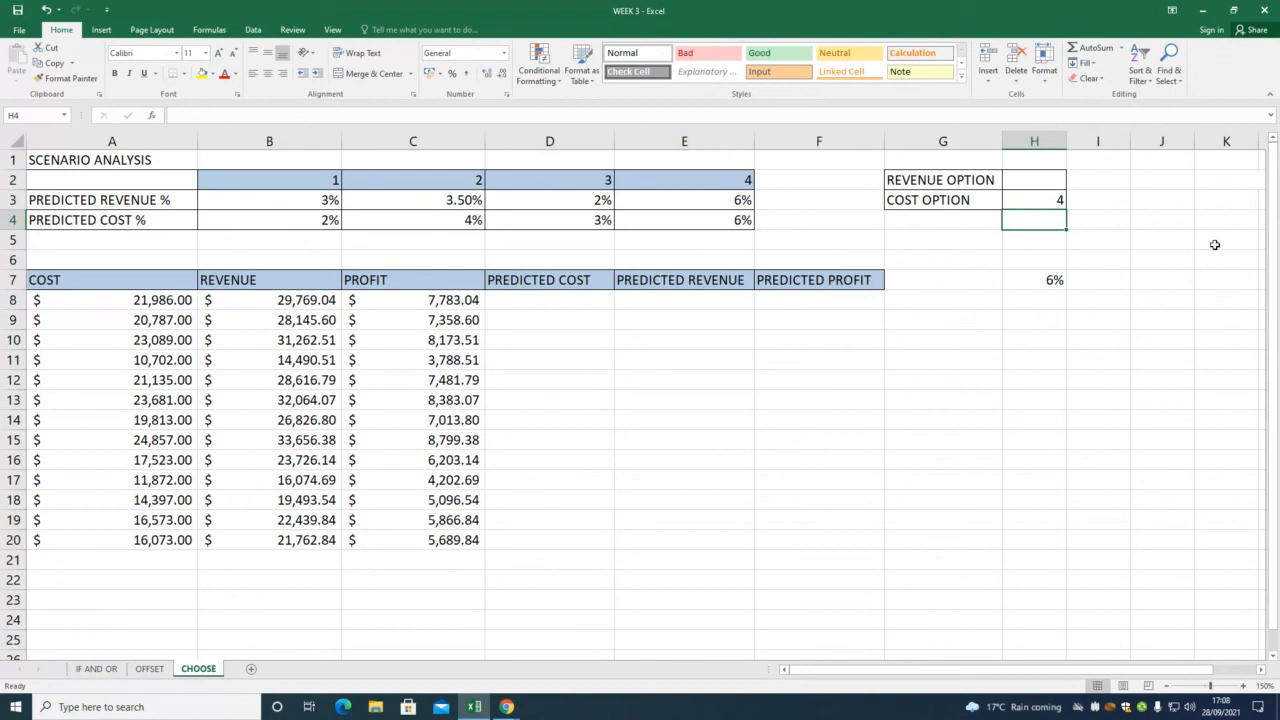
left_click(1038, 202)
type("3")
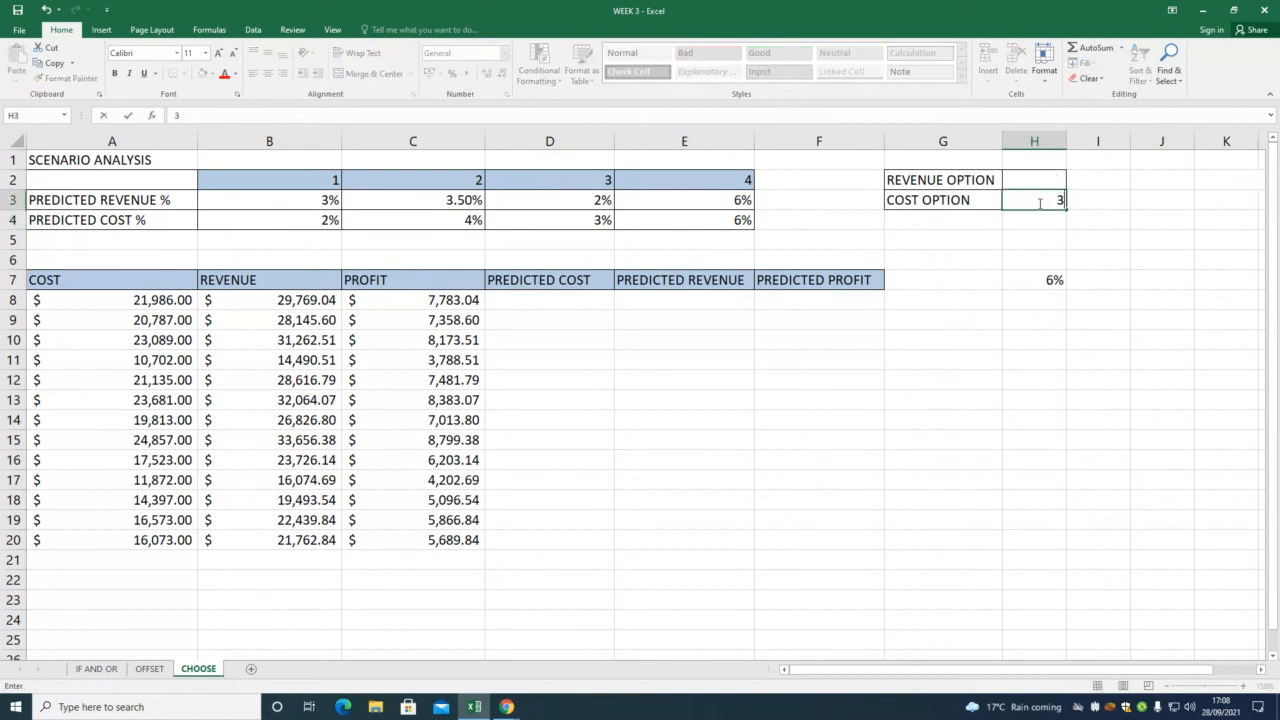
type("#")
key("BackSpace")
key("Return")
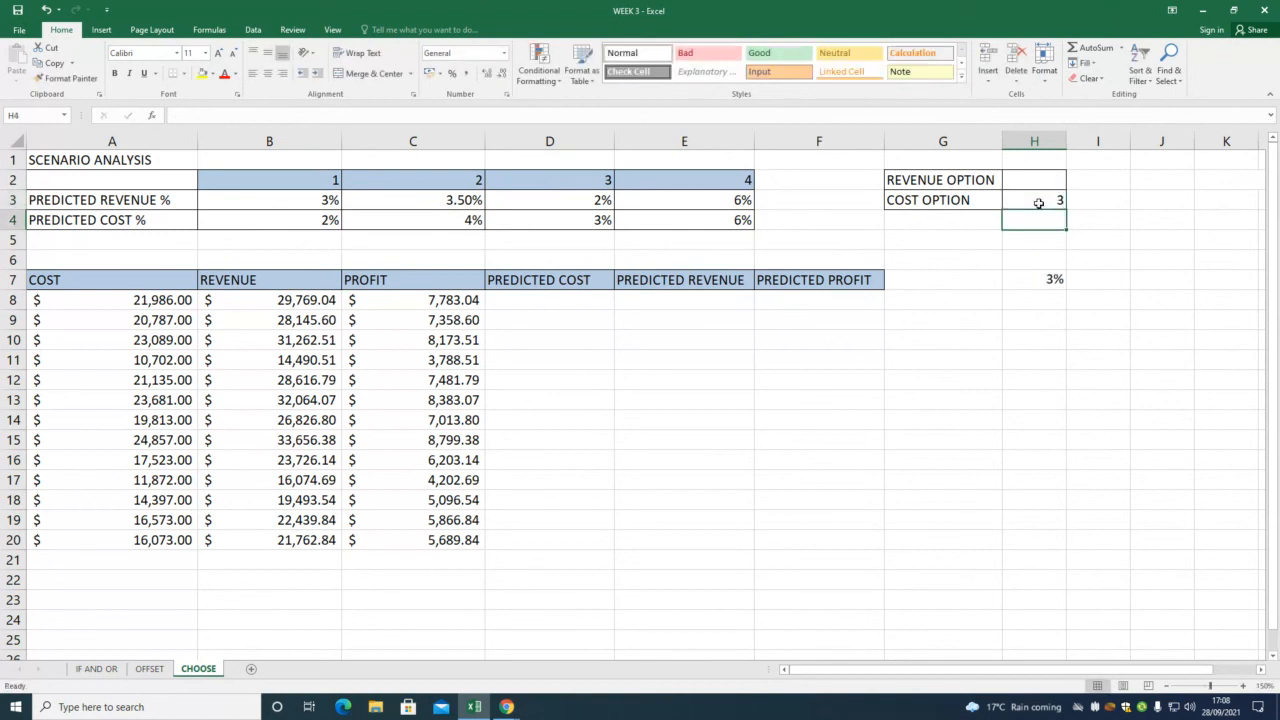
Set the cost option in H3 to 1 and clear the test CHOOSE formula from H7.
left_click(1039, 201)
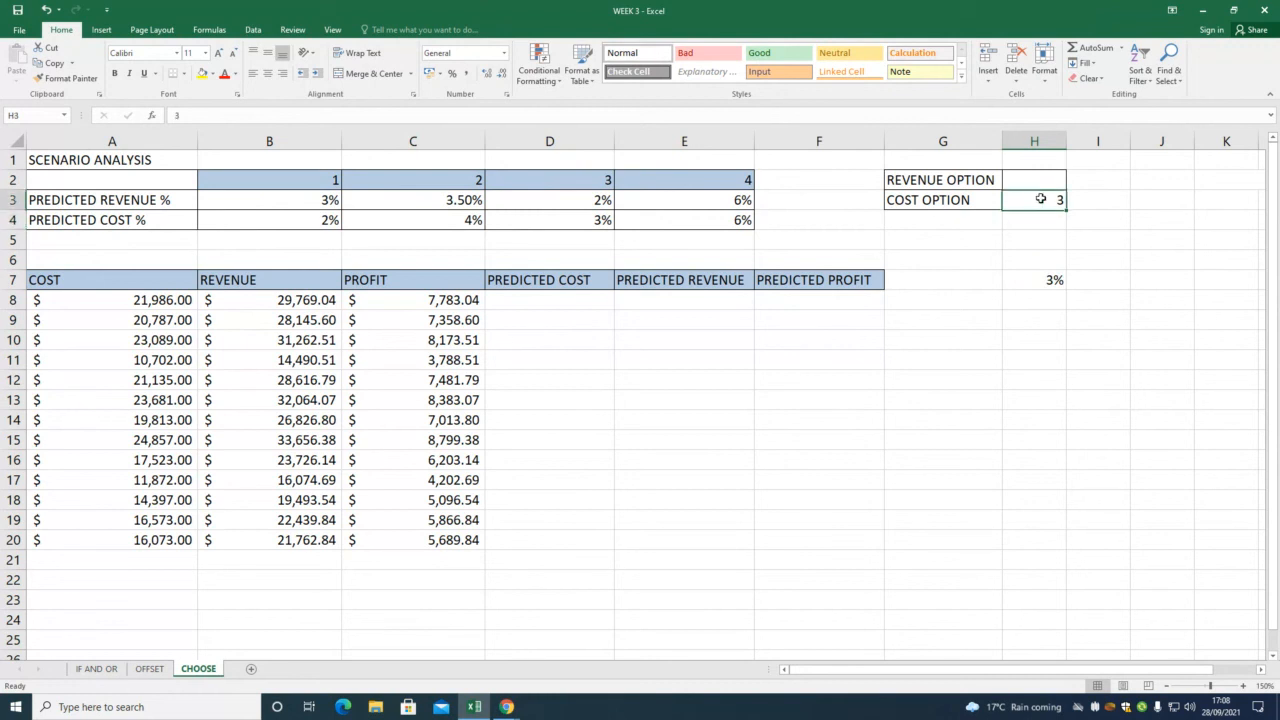
type("1")
key("Return")
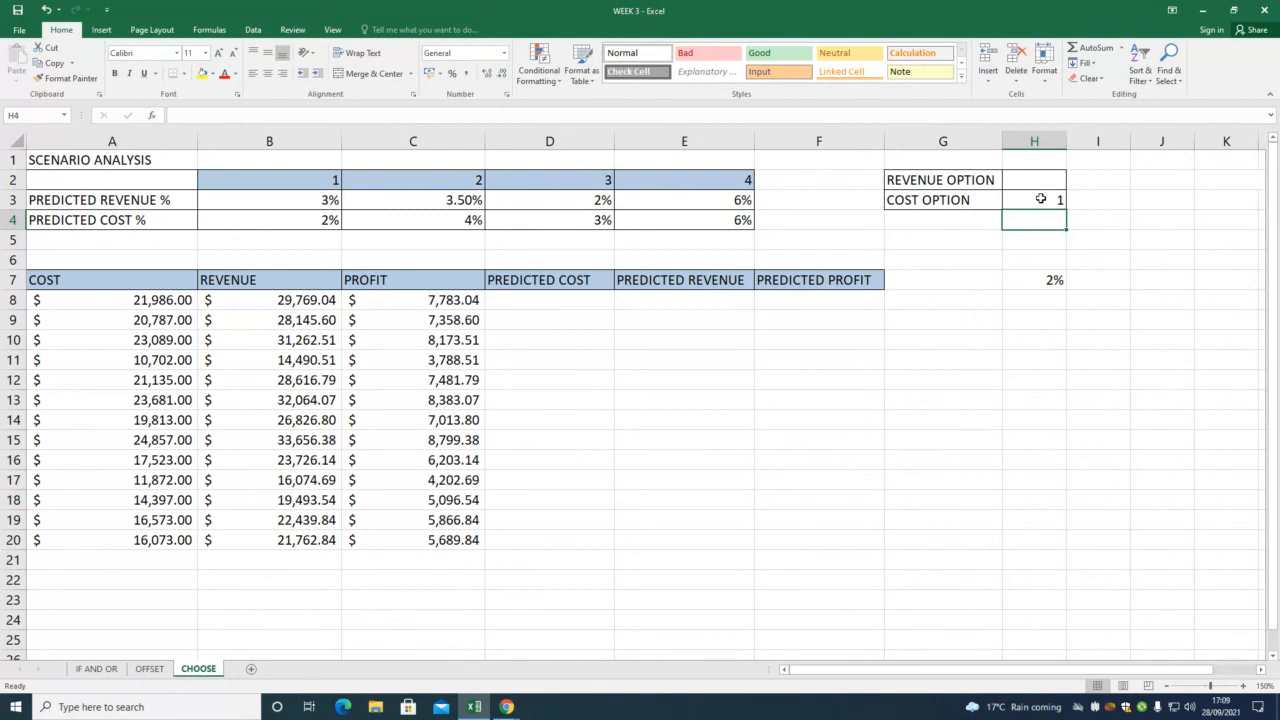
left_click(1052, 280)
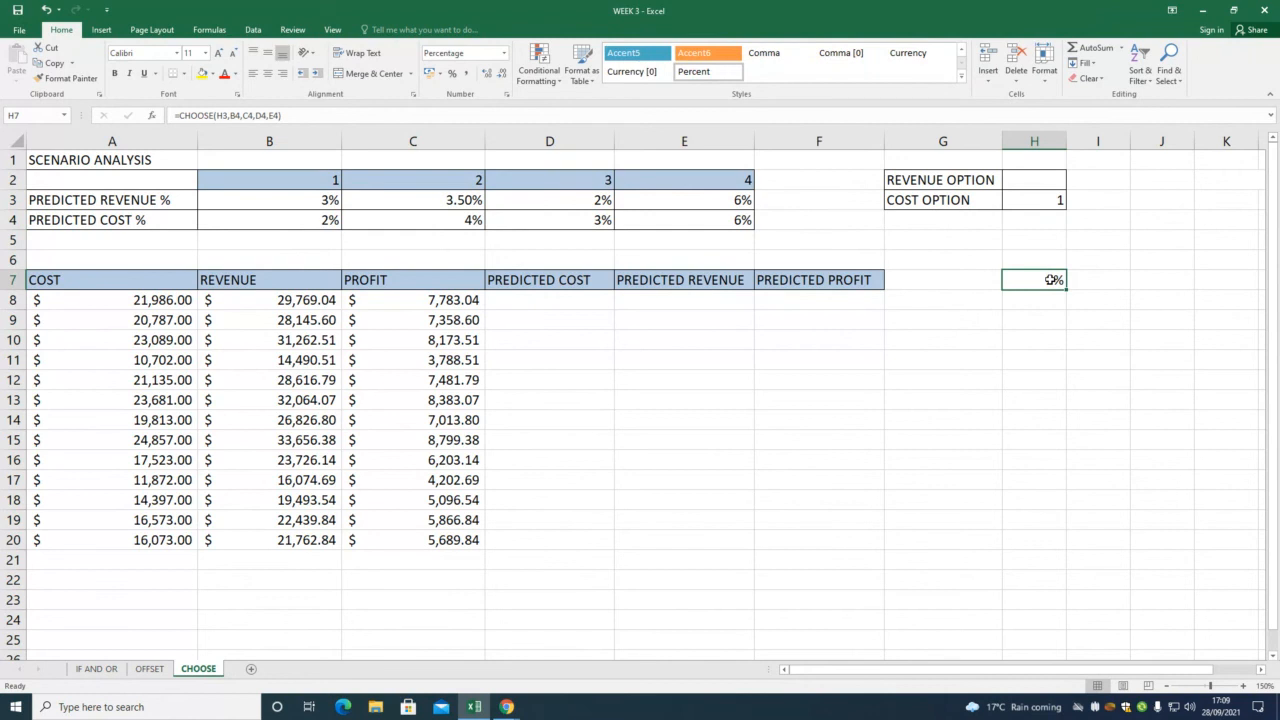
key("Delete")
Start a CHOOSE formula in the first predicted cost cell, D8, with cost option cell H3 as its index number.
left_click(557, 300)
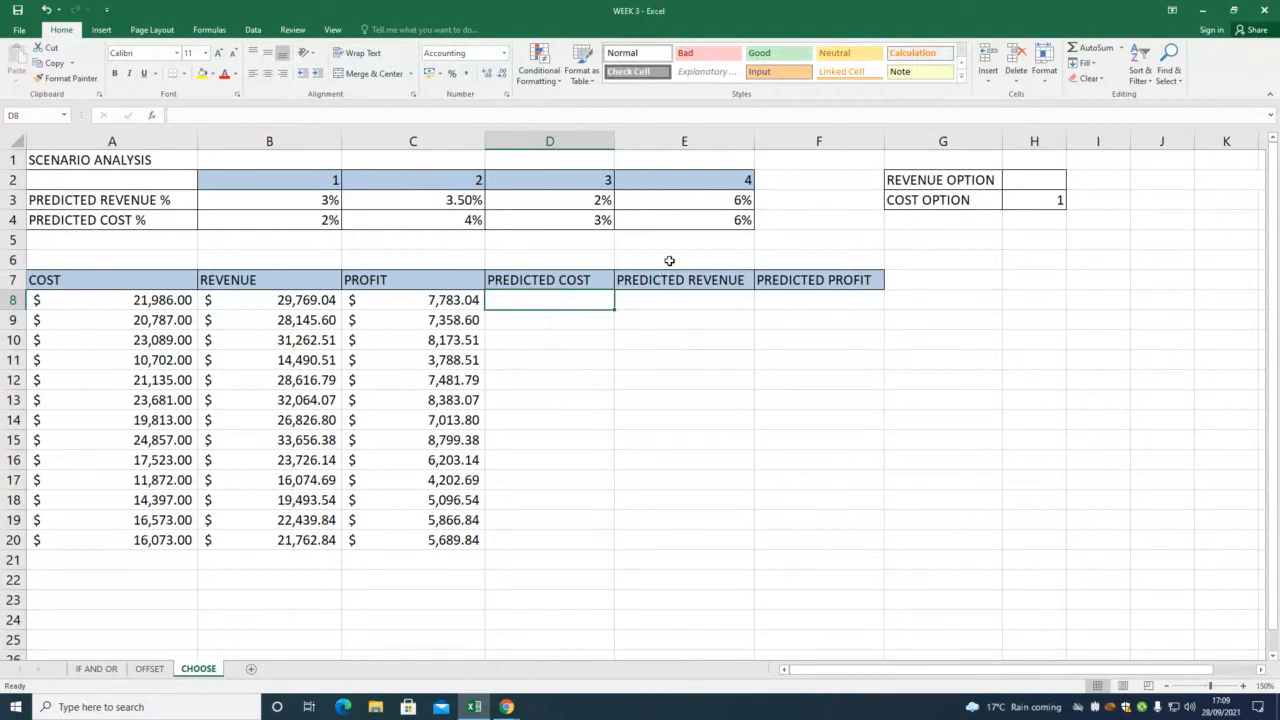
type("=")
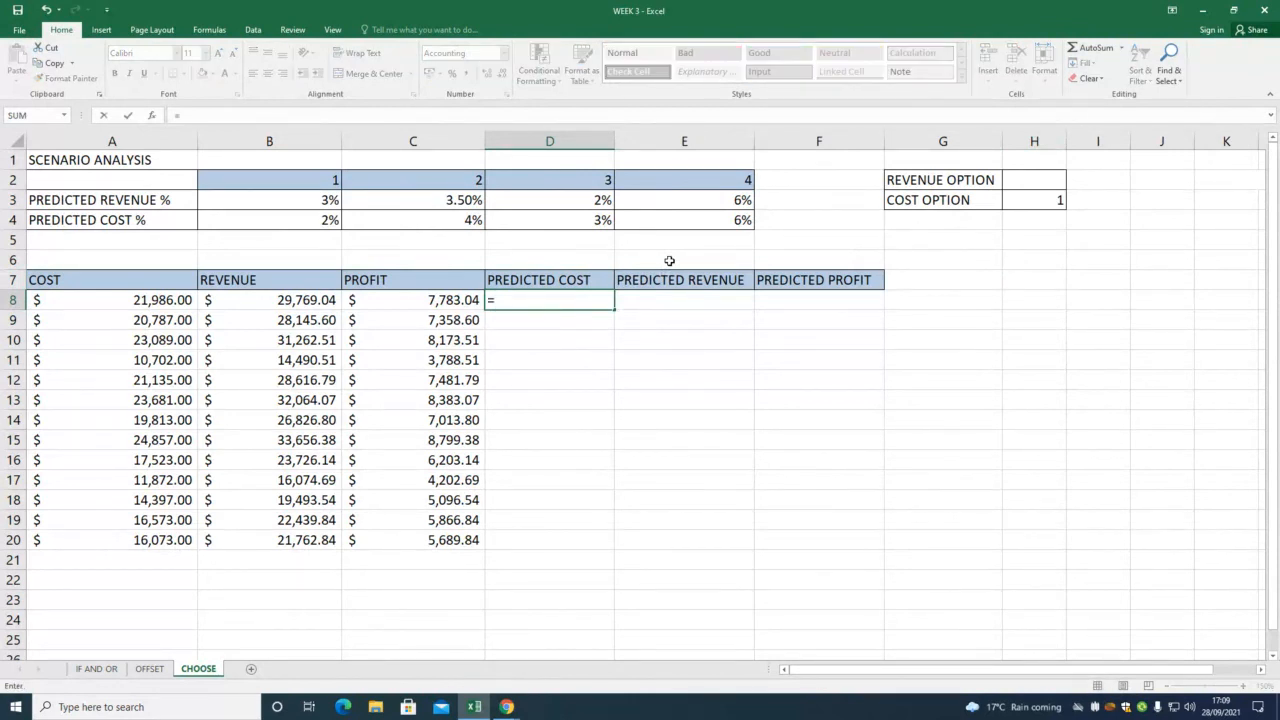
type("CHOOSE")
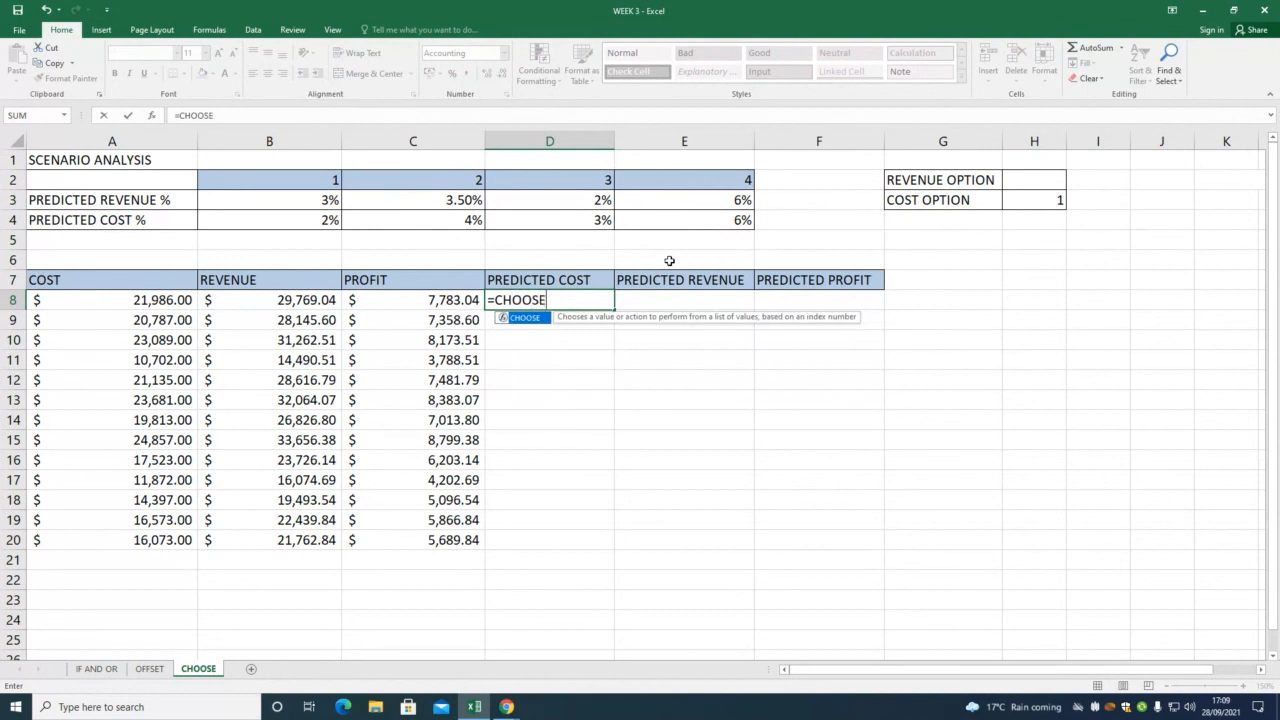
type("(")
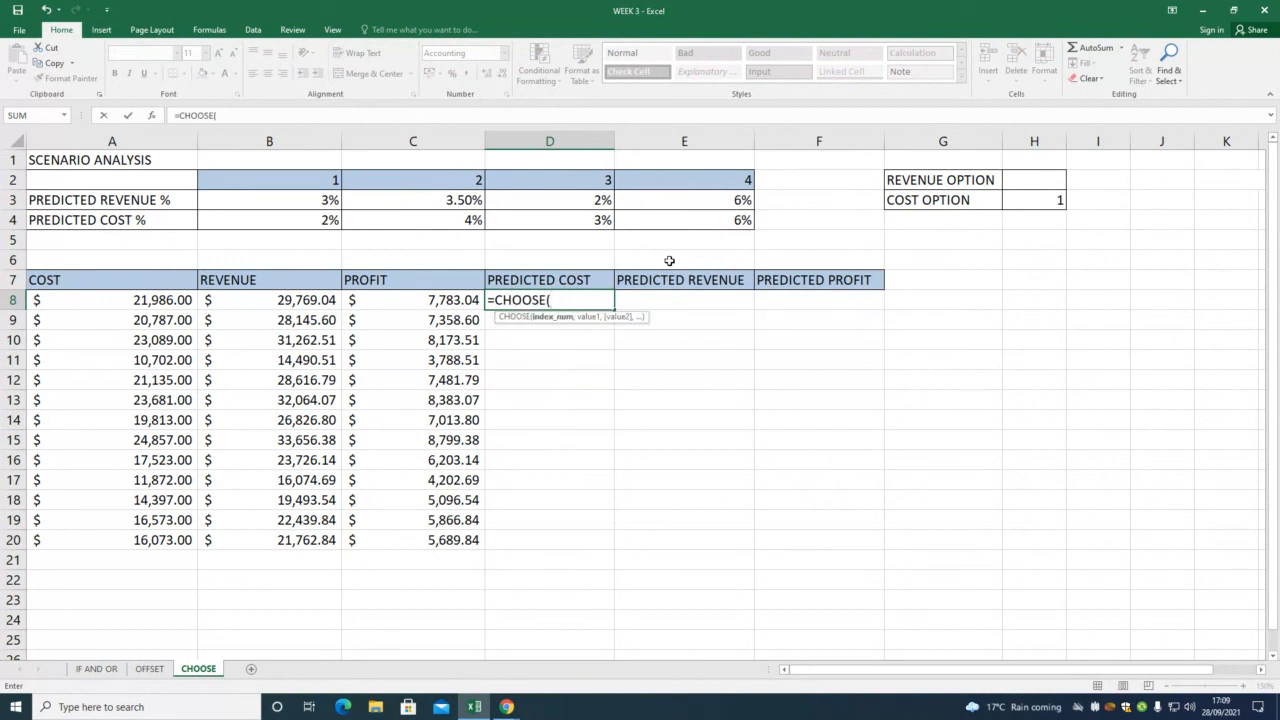
left_click(1027, 201)
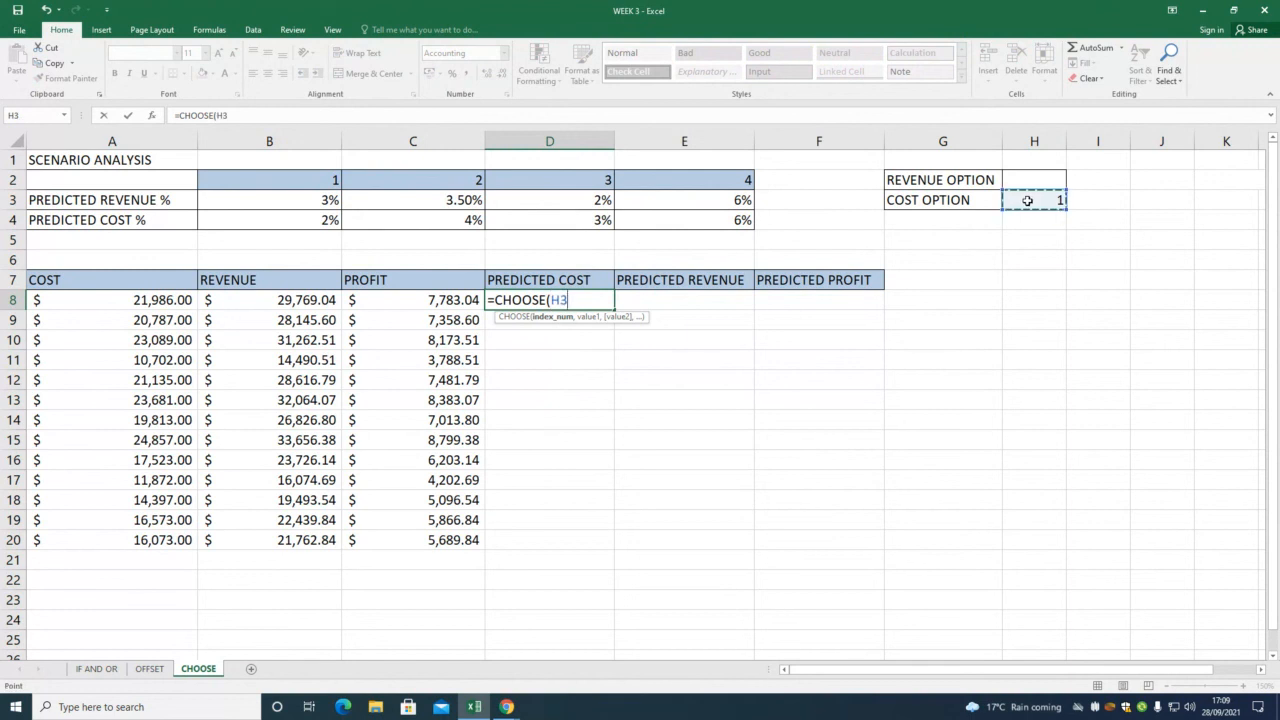
type(",")
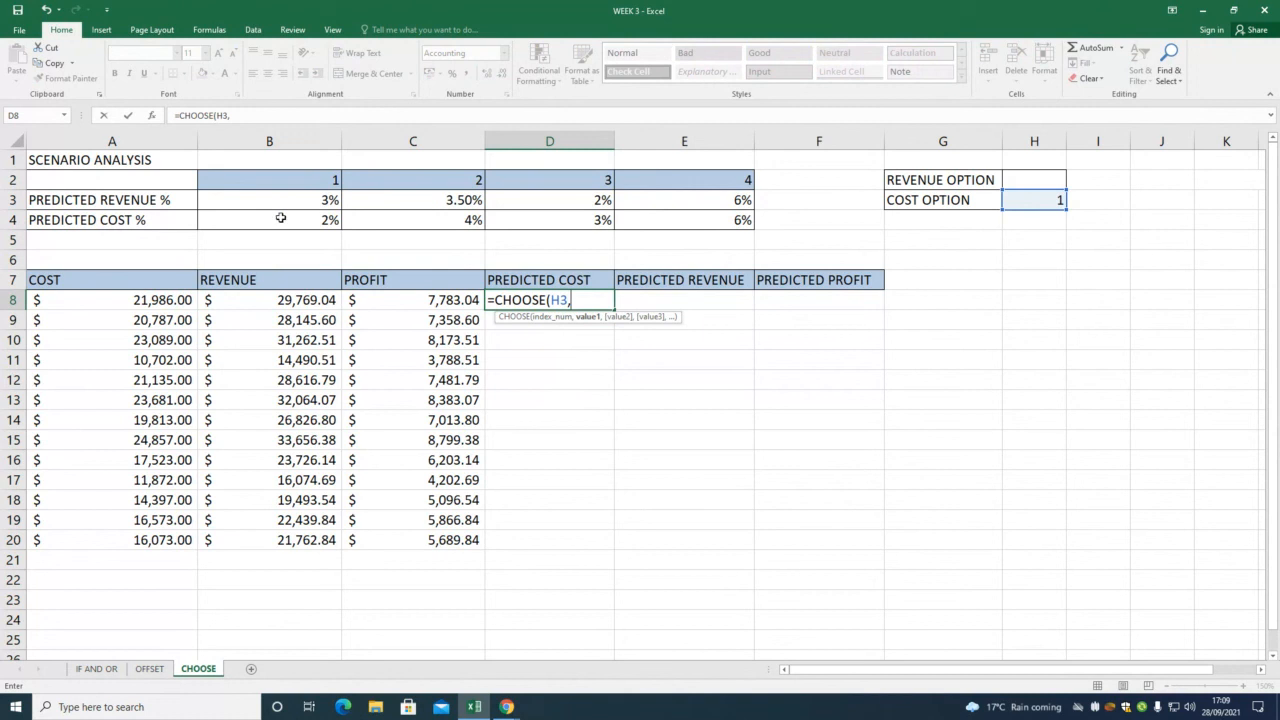
Add the predicted cost percentages B4 and C4 as the first two values of the D8 CHOOSE formula.
left_click(281, 218)
type(",")
left_click(389, 219)
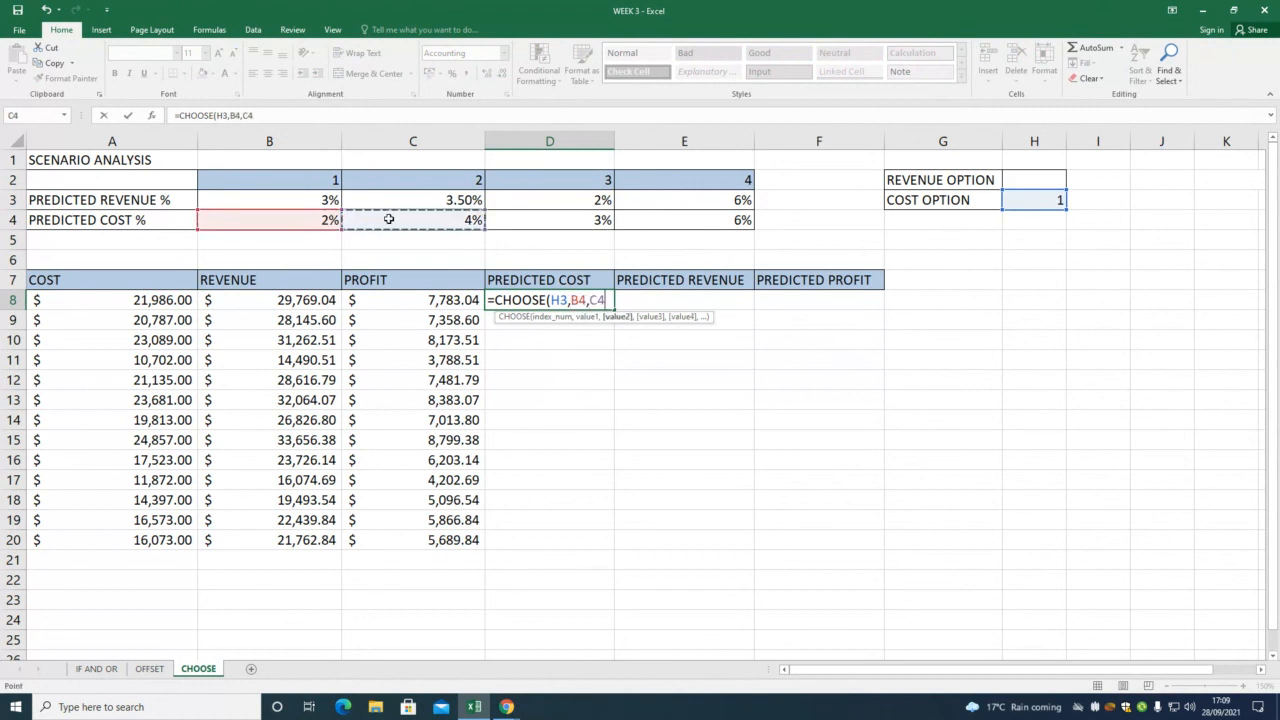
type(",")
left_click(553, 219)
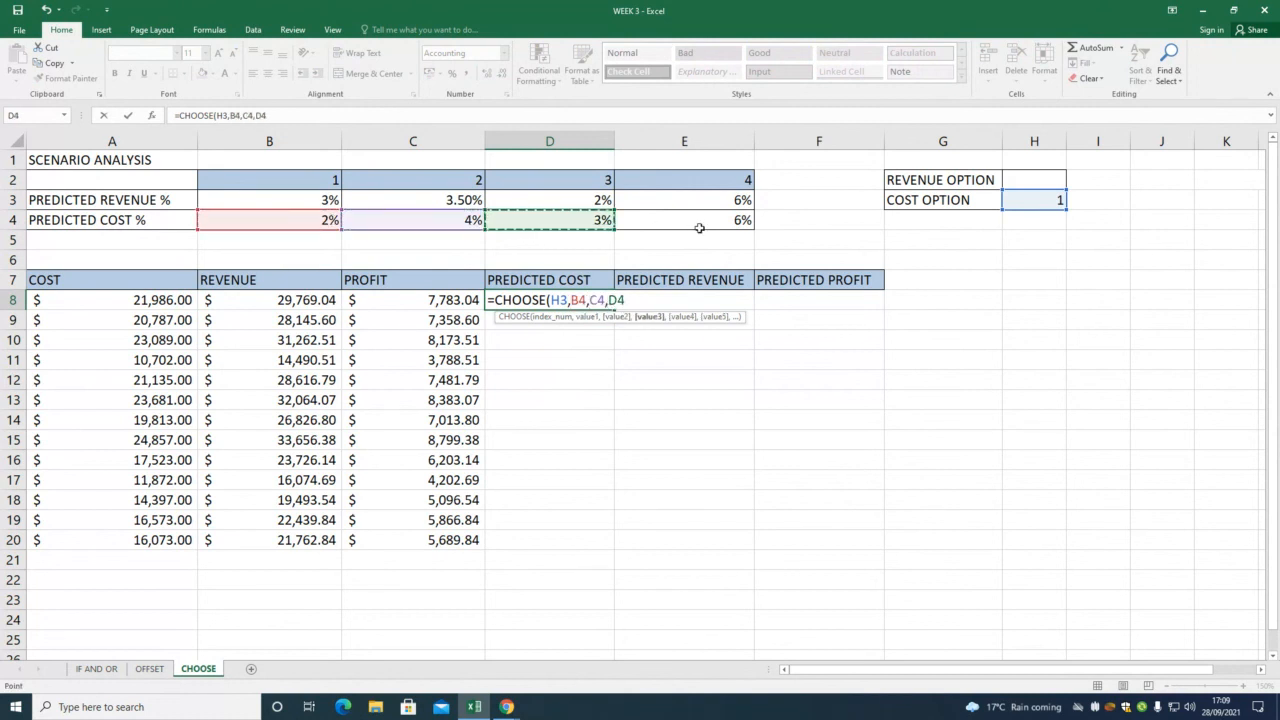
left_click(698, 223)
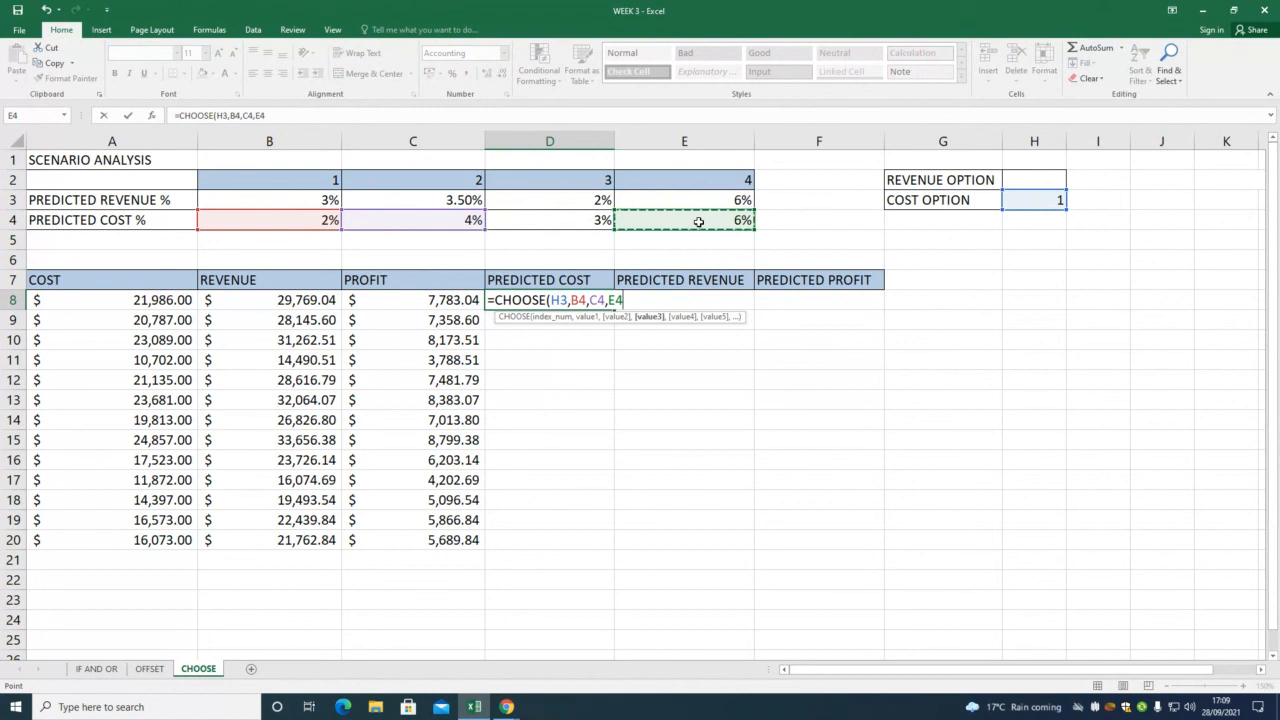
type(")")
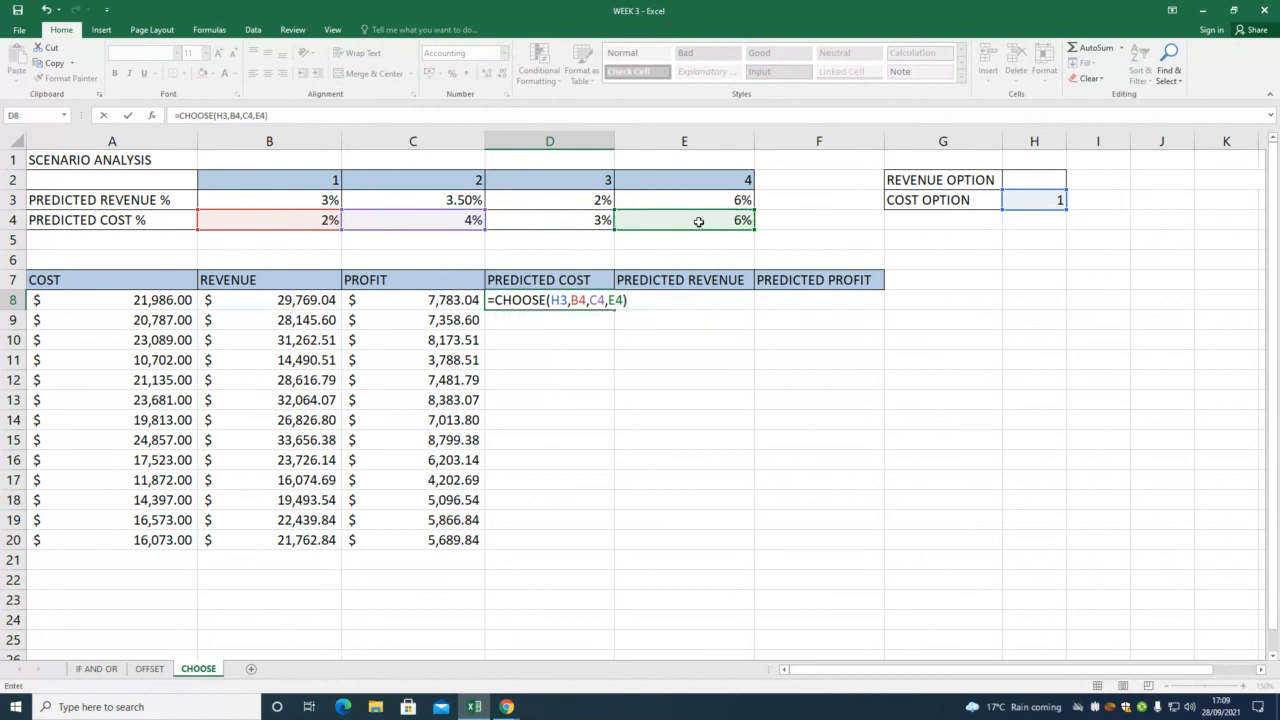
key("BackSpace")
key("BackSpace")
key("BackSpace")
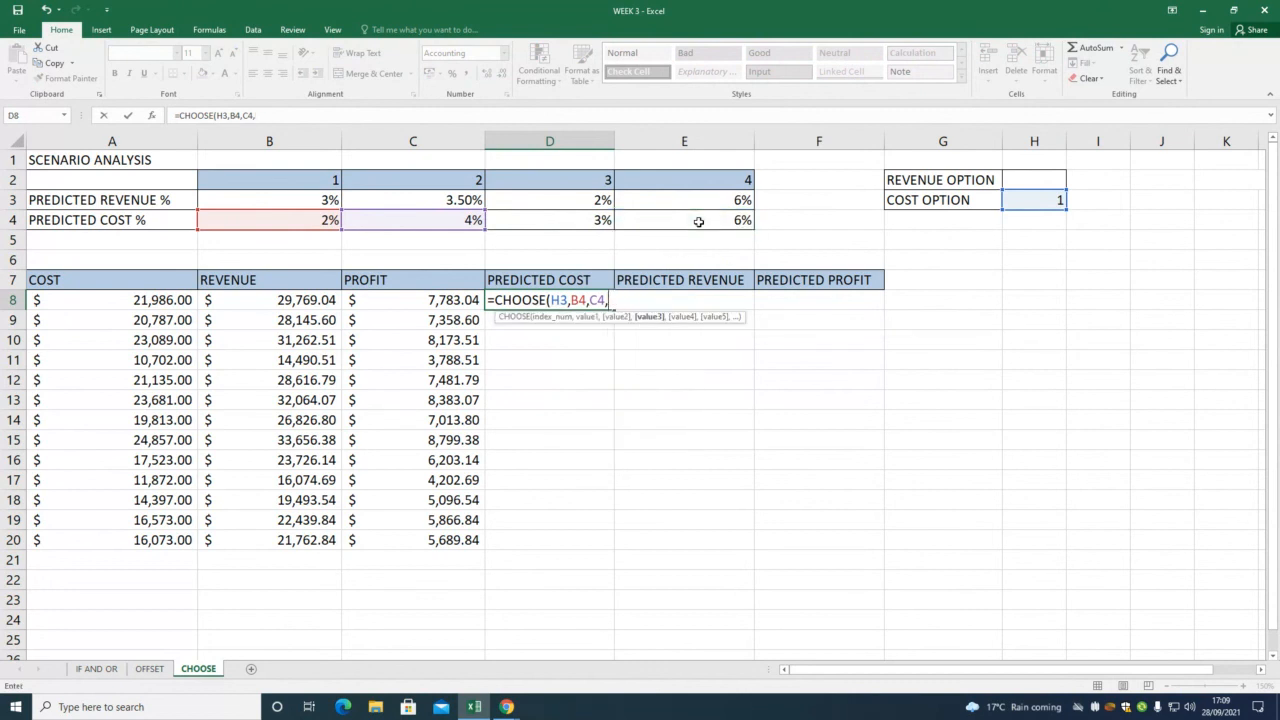
Add D4 and E4 as the third and fourth values and close the CHOOSE function in D8.
left_click(587, 223)
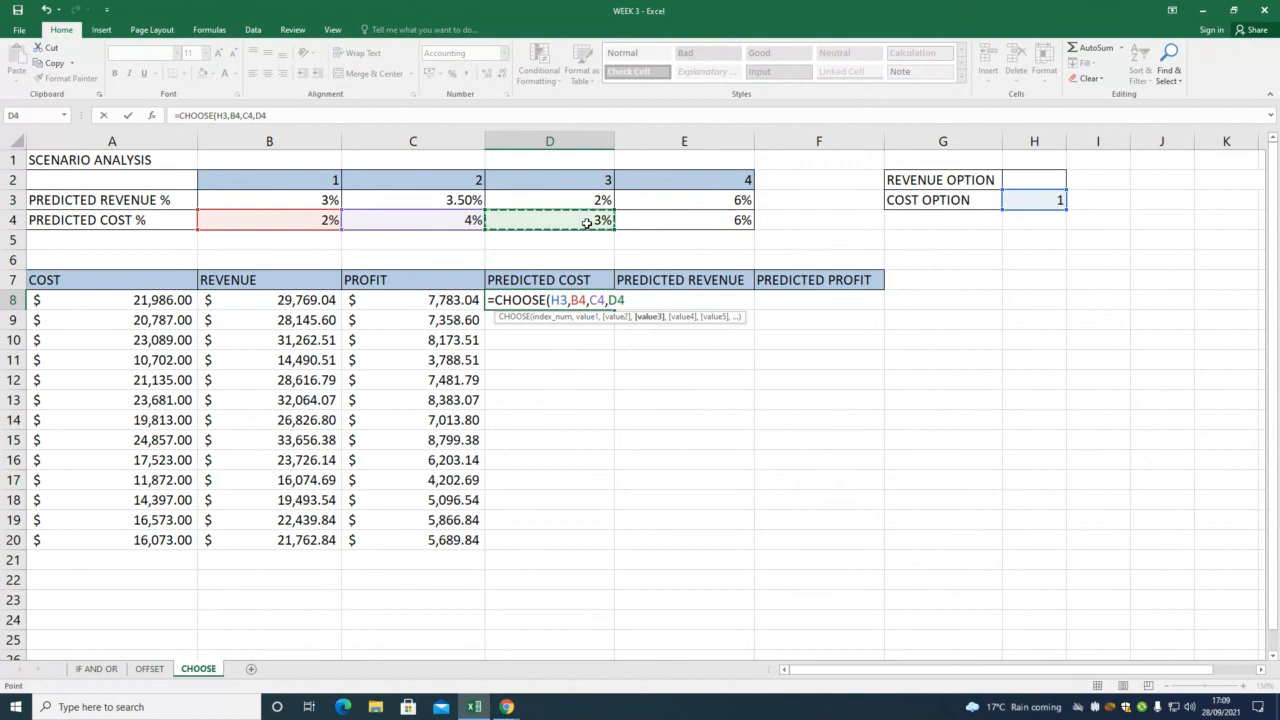
type(",")
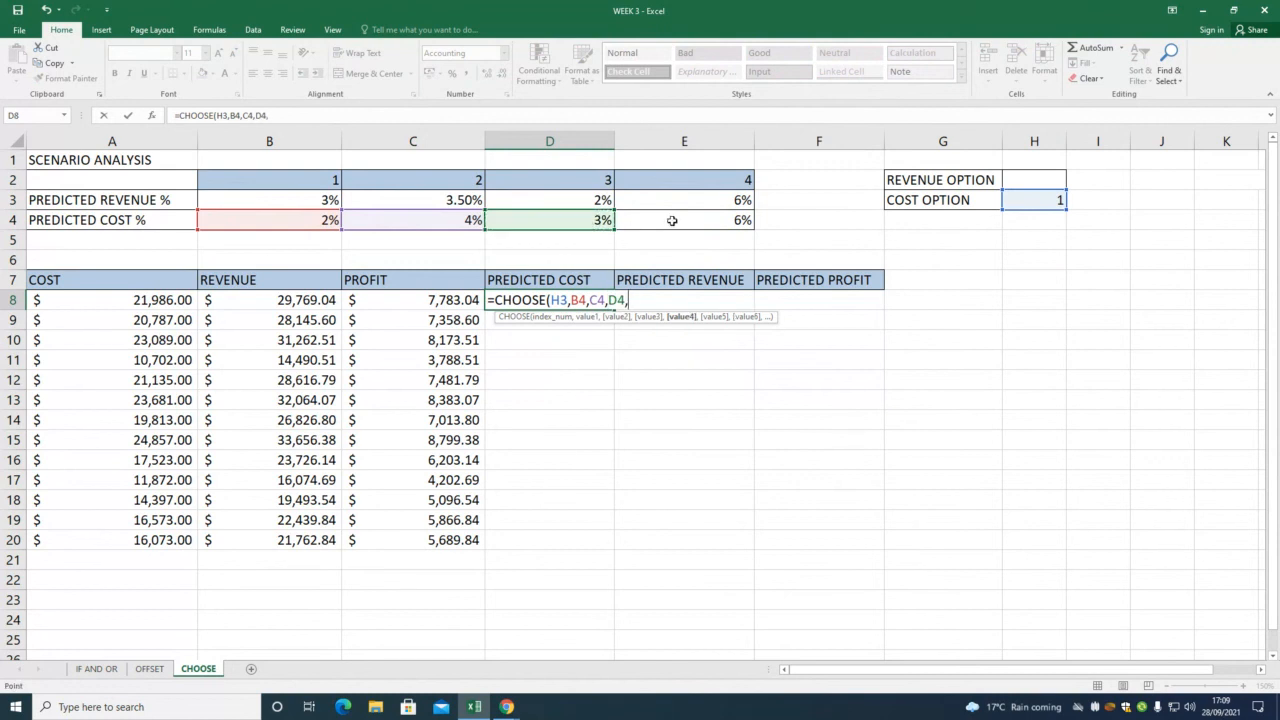
left_click(670, 220)
type(")")
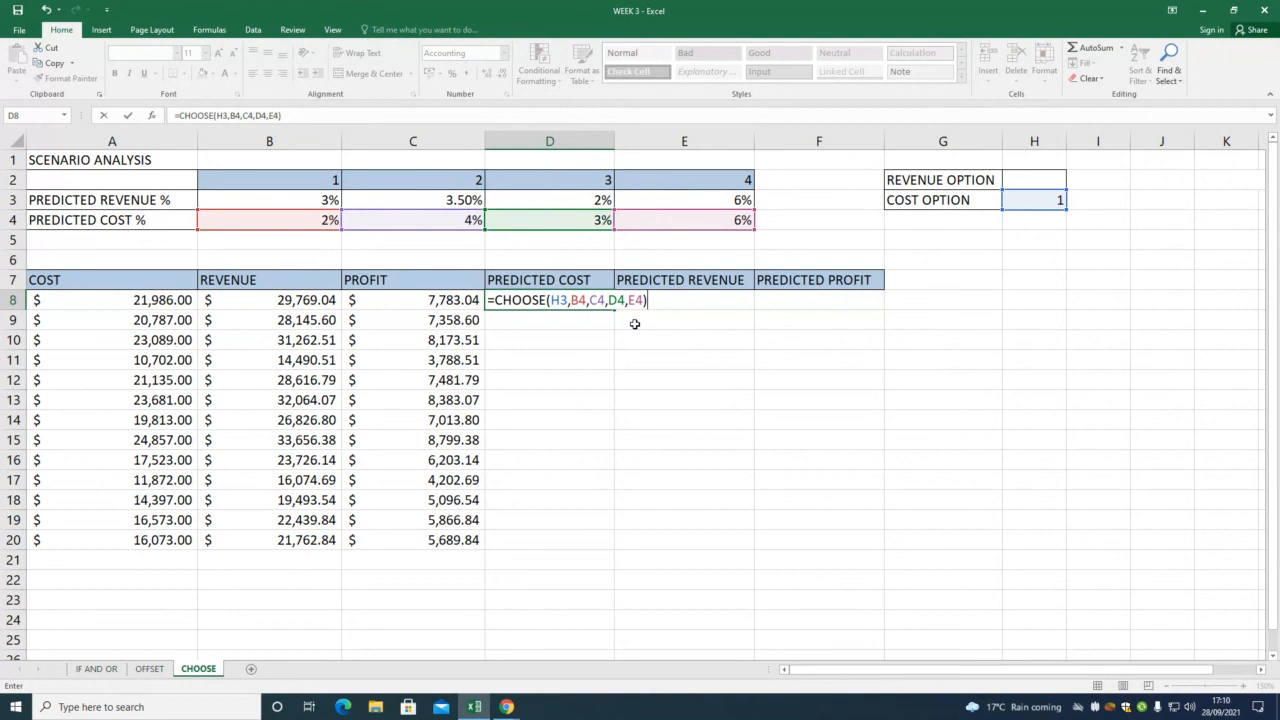
Complete the D8 formula by multiplying the CHOOSE result by the cost in A8 and adding A8.
type("*")
left_click(163, 302)
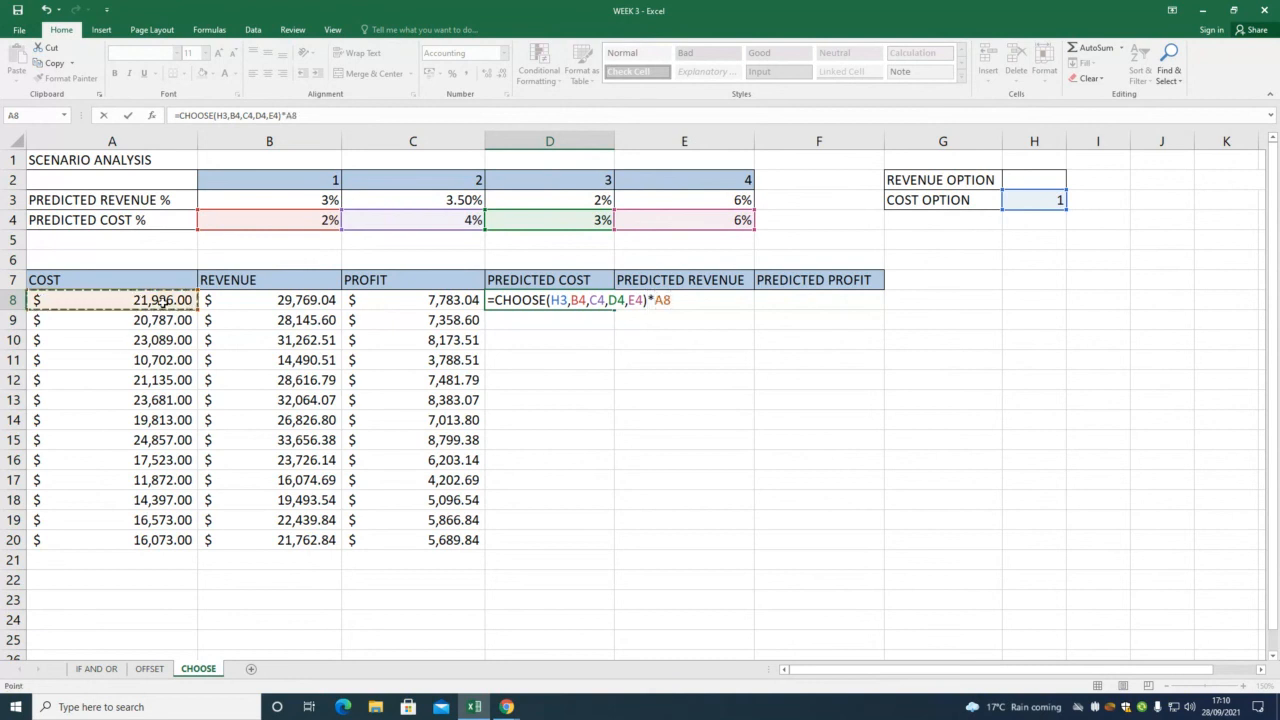
type("+")
left_click(163, 302)
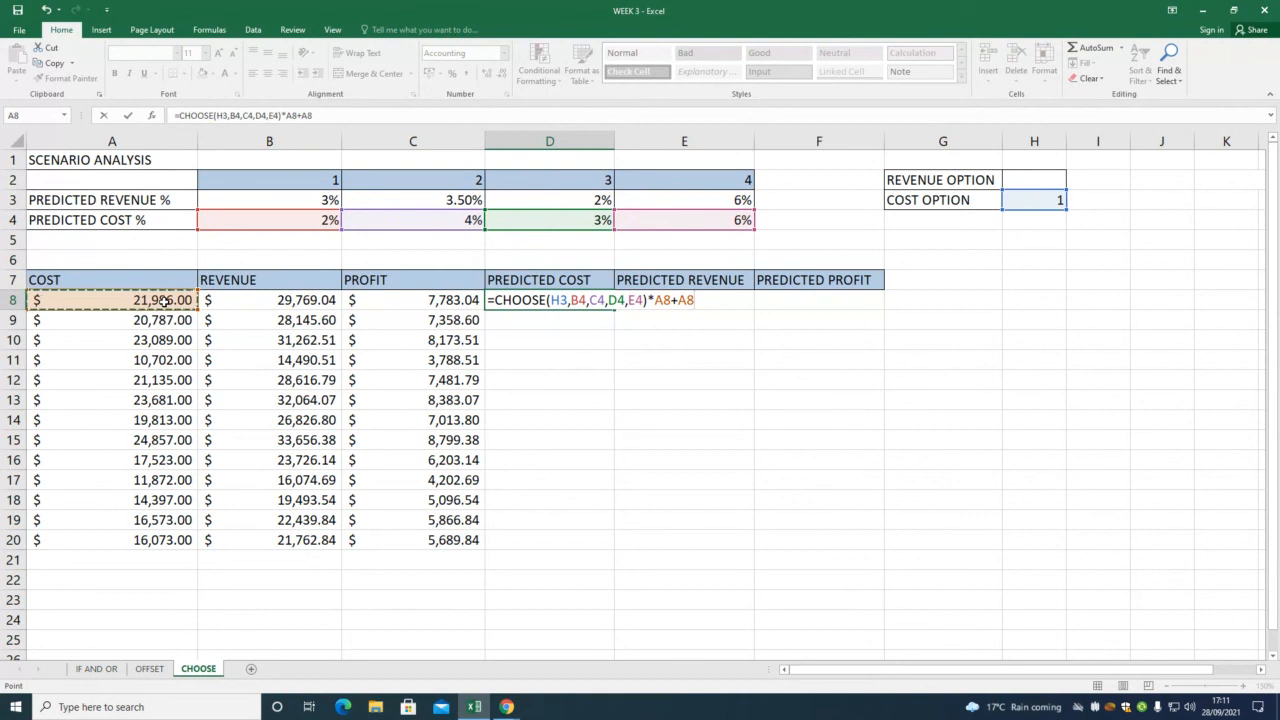
key("Return")
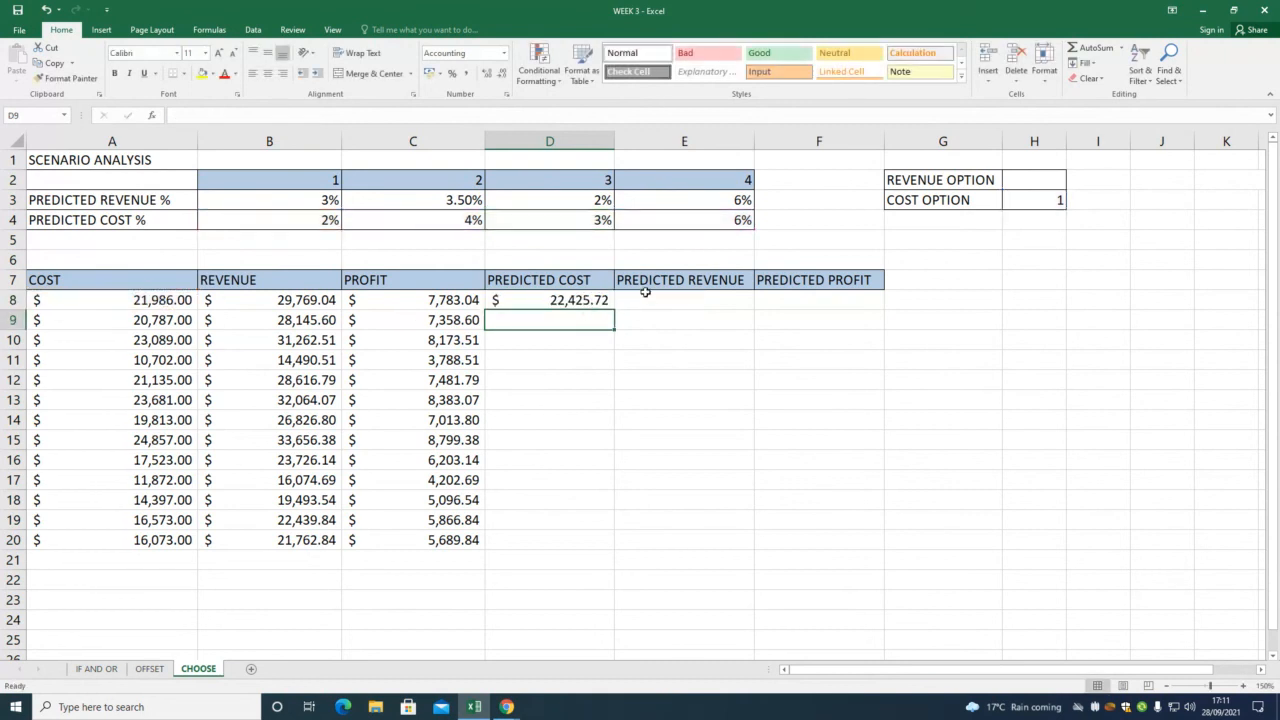
Test the predicted cost formula in D8 by setting the cost option in H3 to 3.
left_click(537, 300)
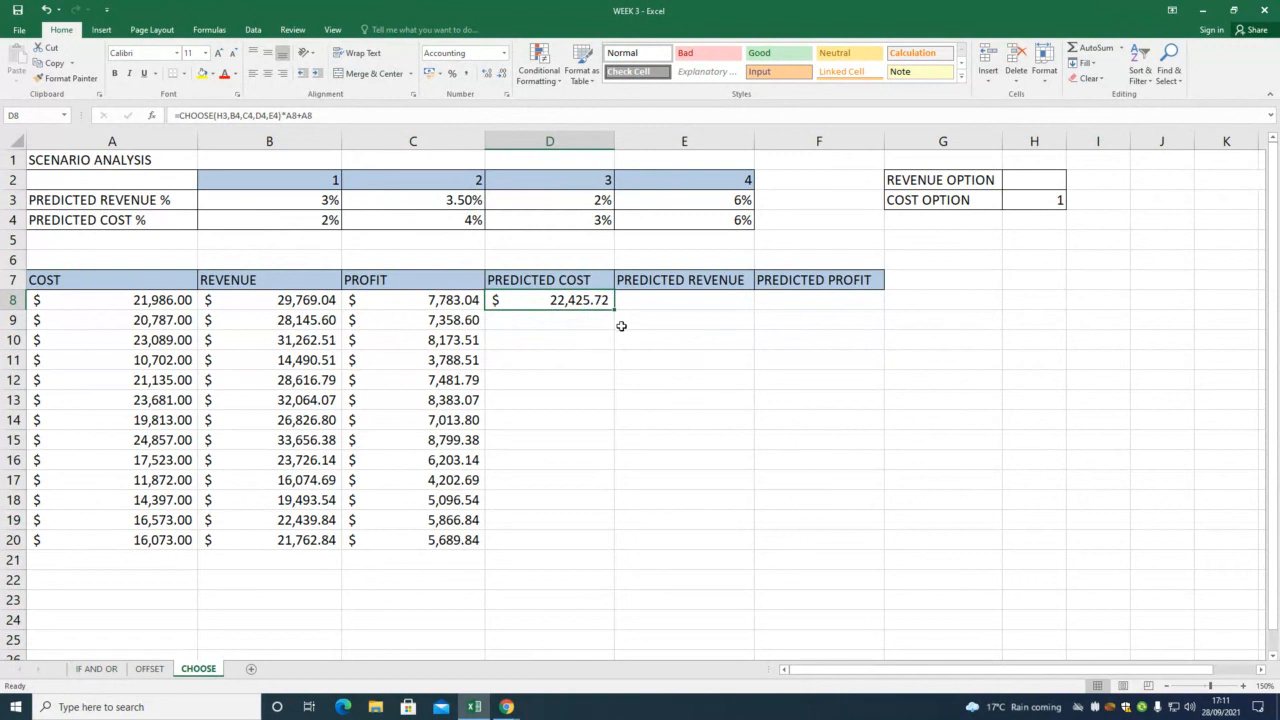
left_click(1051, 204)
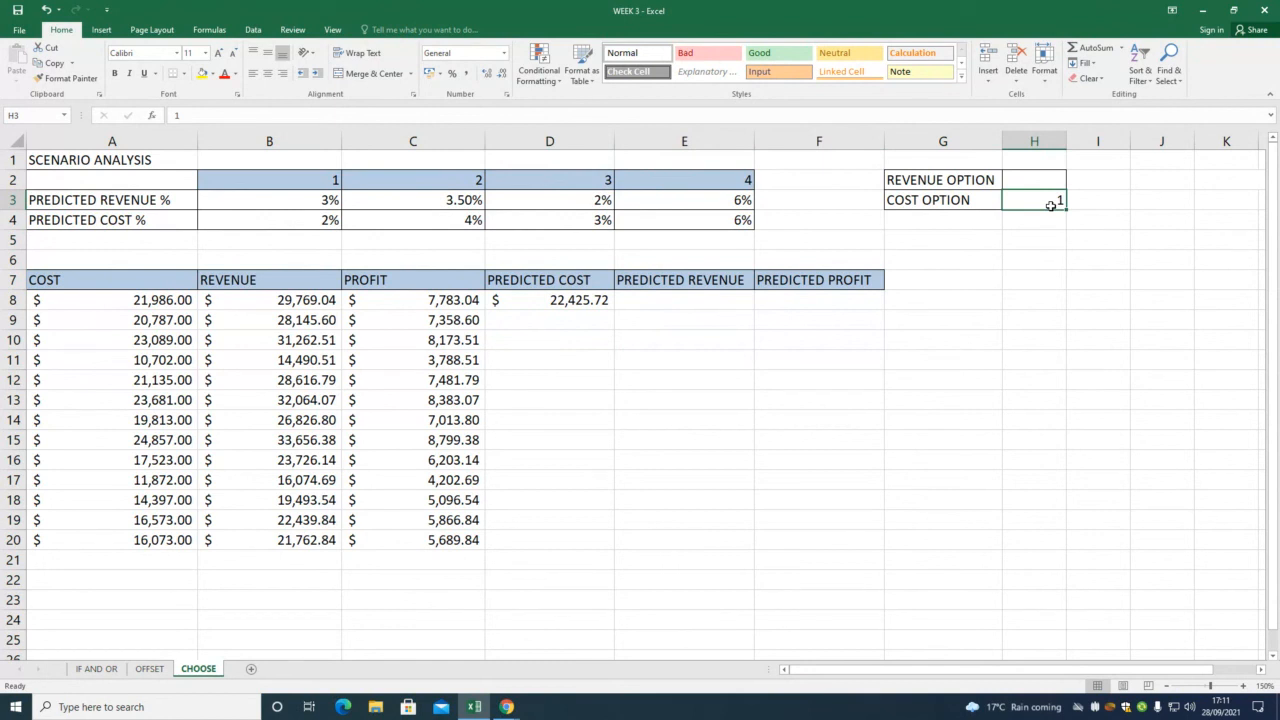
type("3")
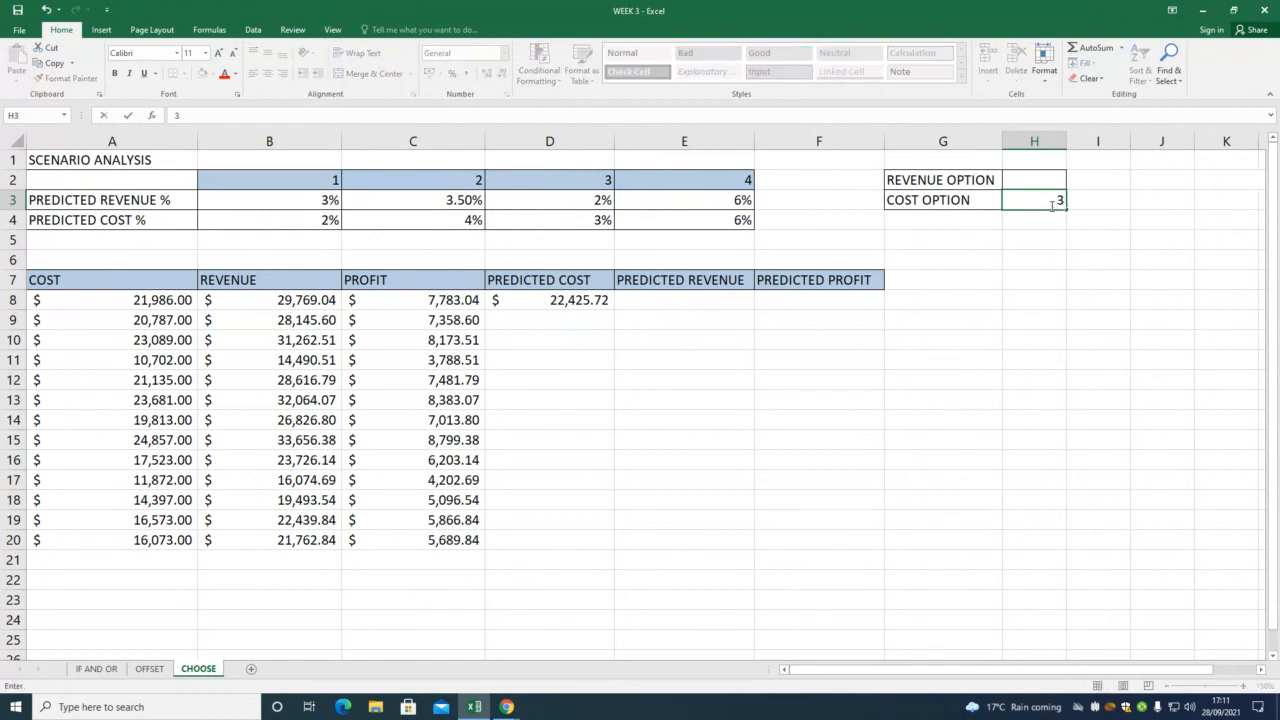
key("Return")
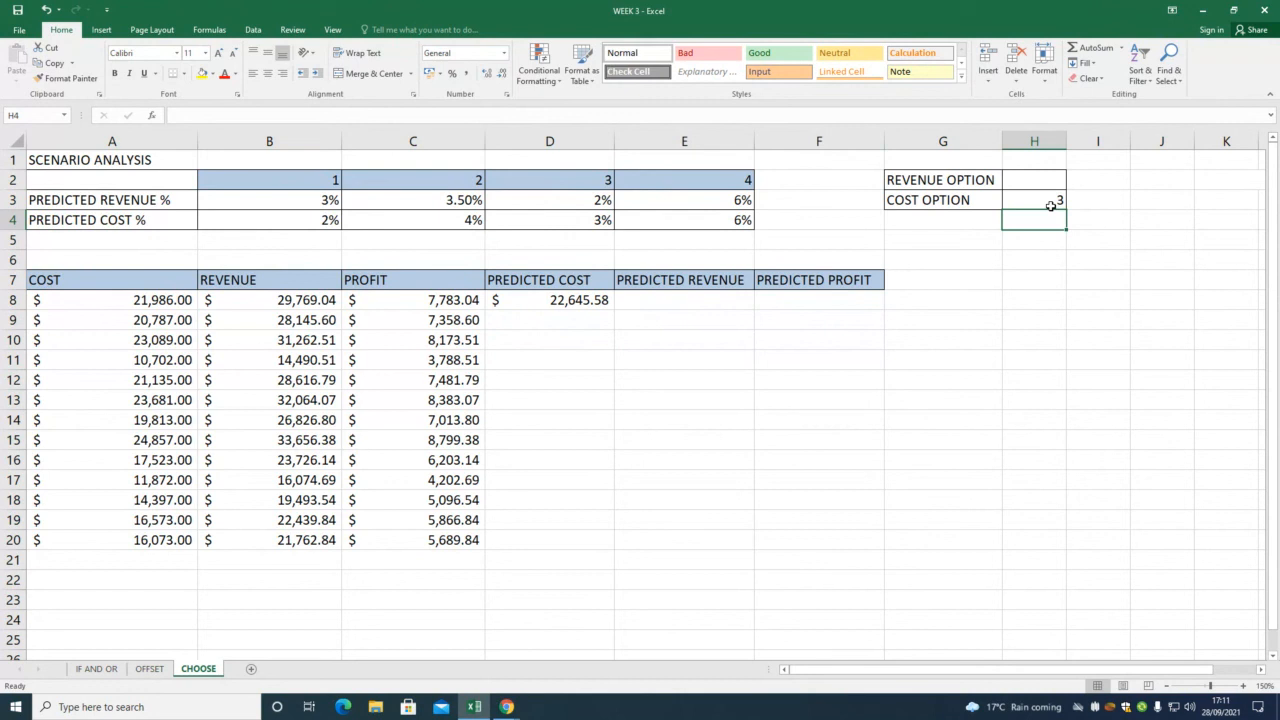
Make all CHOOSE references in D8 absolute as $H$3, $B$4, $C$4, $D$4 and $E$4, keeping A8 relative.
double_click(581, 300)
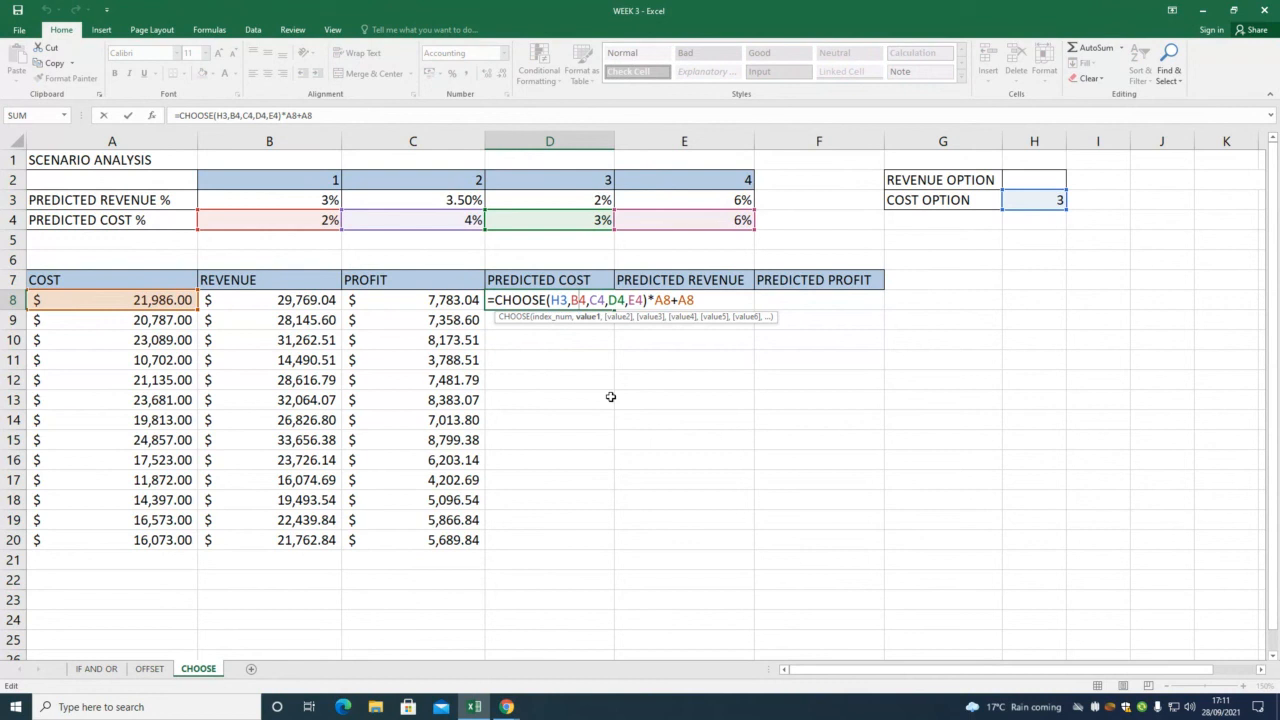
key("Return")
double_click(585, 300)
key("Return")
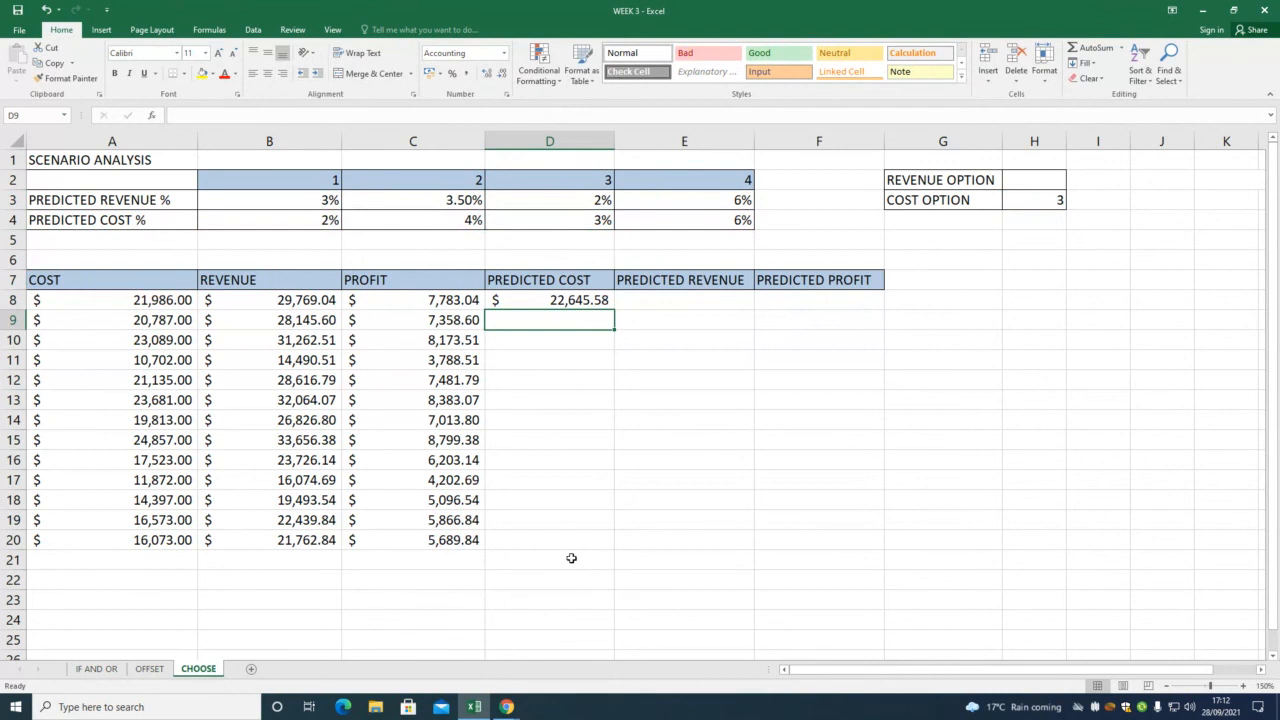
double_click(555, 303)
left_click_drag(552, 301, 645, 300)
key("F4")
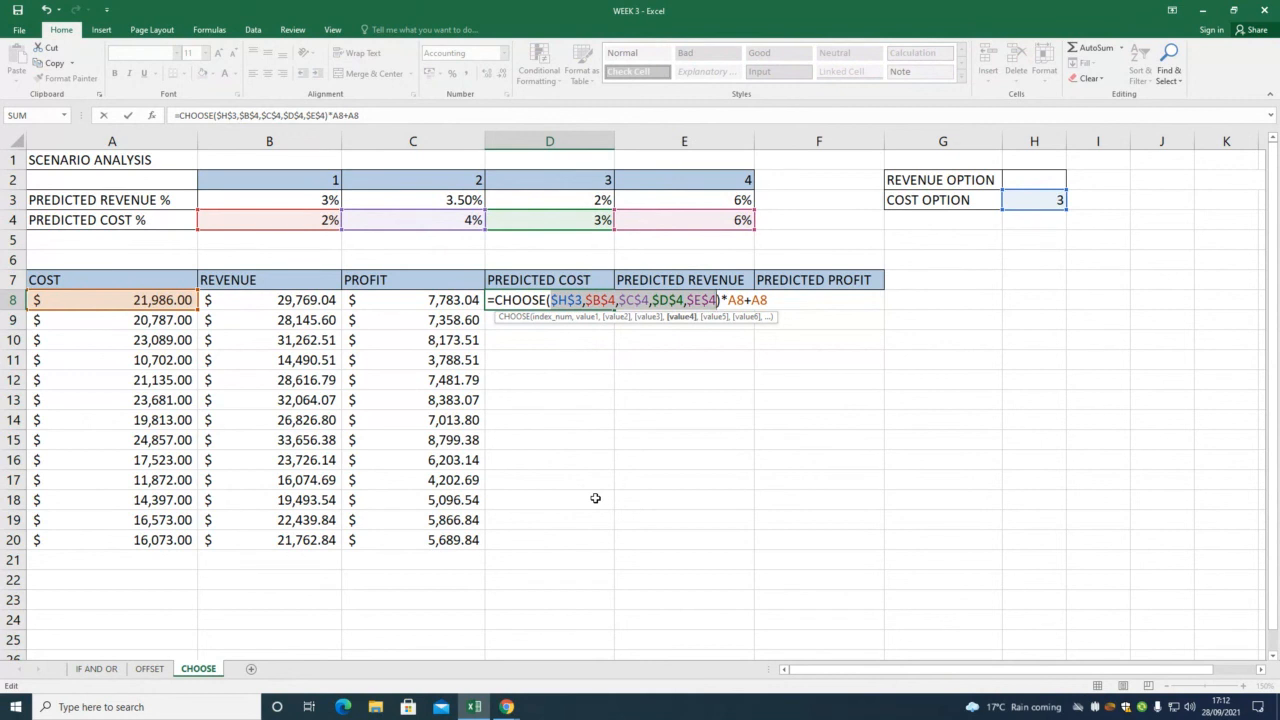
key("Return")
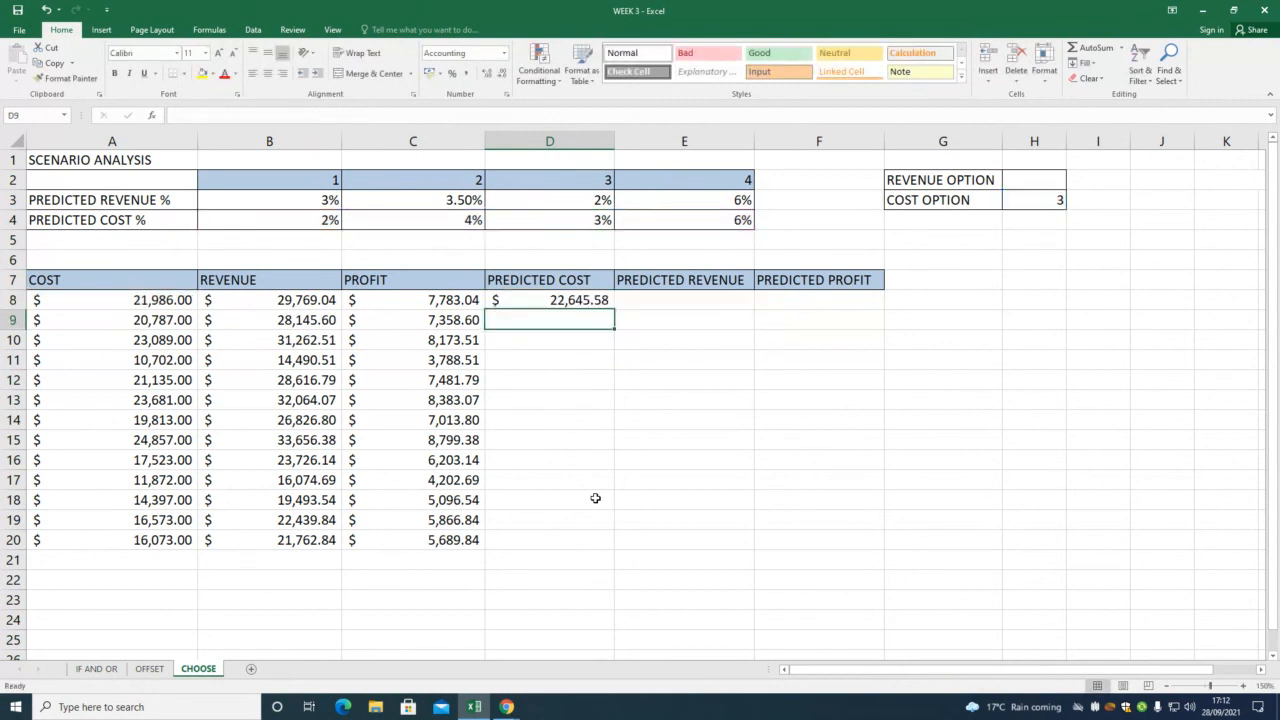
Fill the predicted cost formula from D8 down to D20 and set the cost option in H3 to 2.
left_click(596, 302)
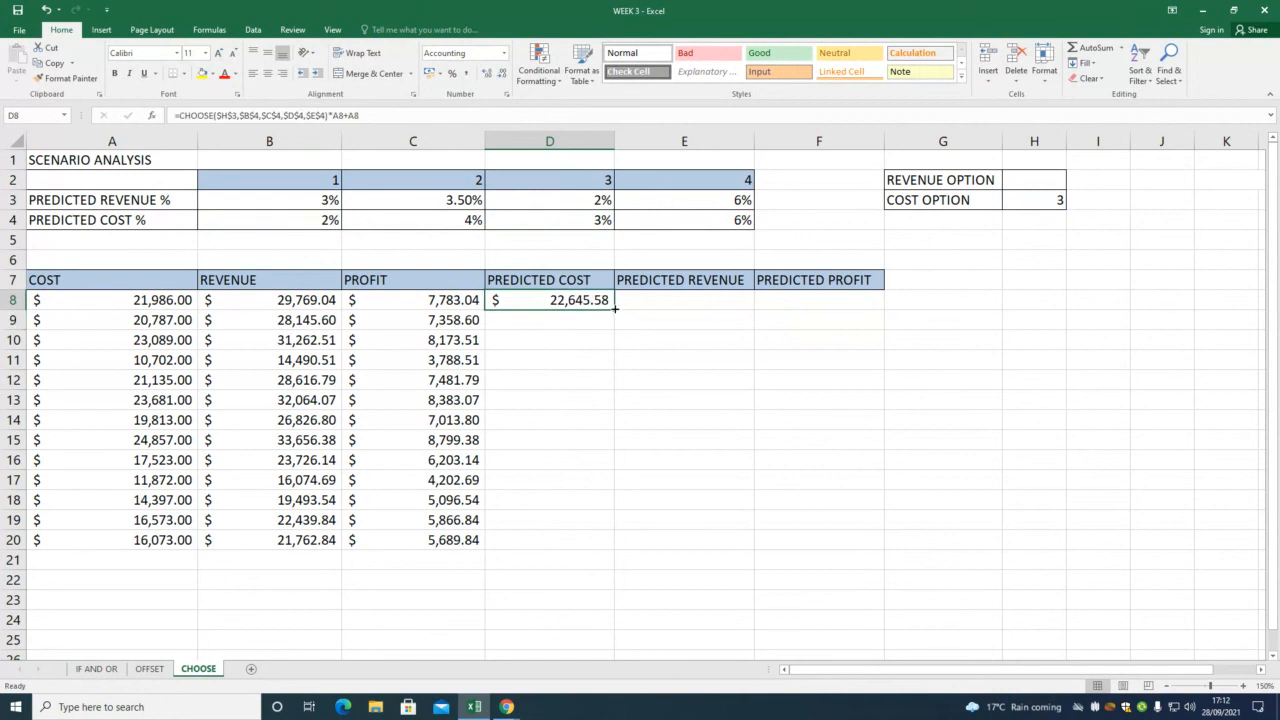
left_click_drag(618, 311, 606, 540)
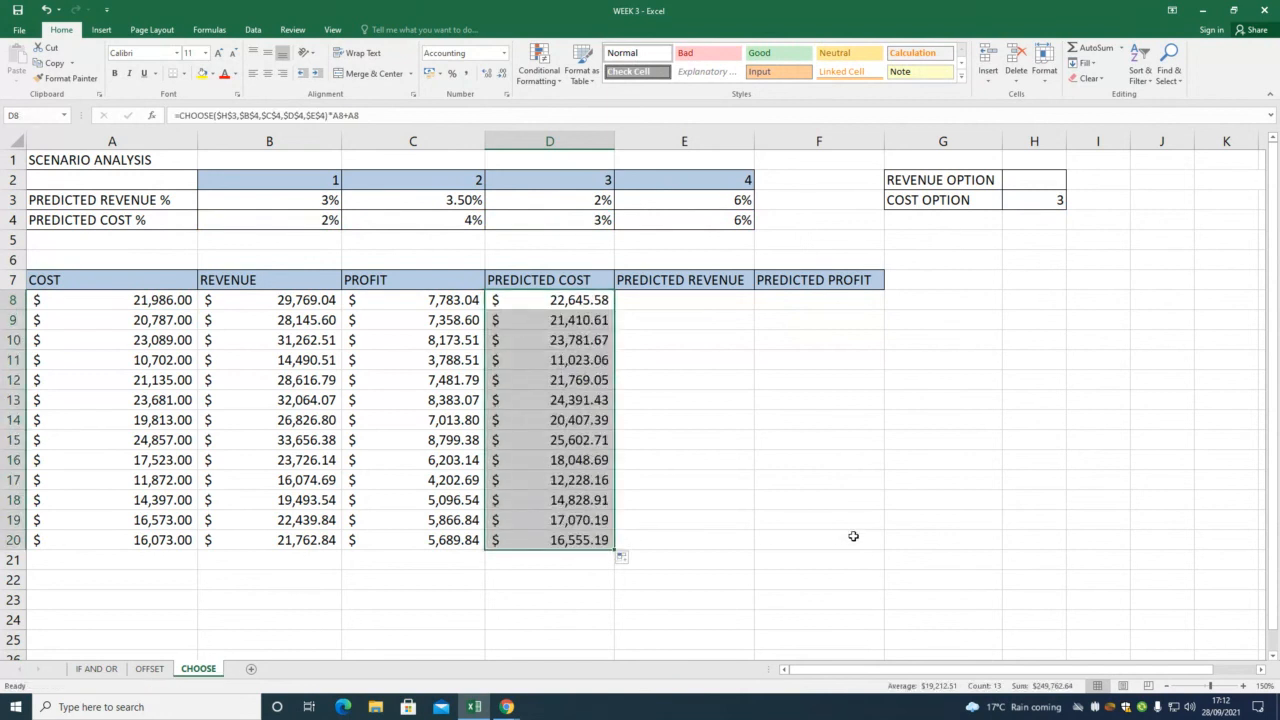
left_click(1055, 201)
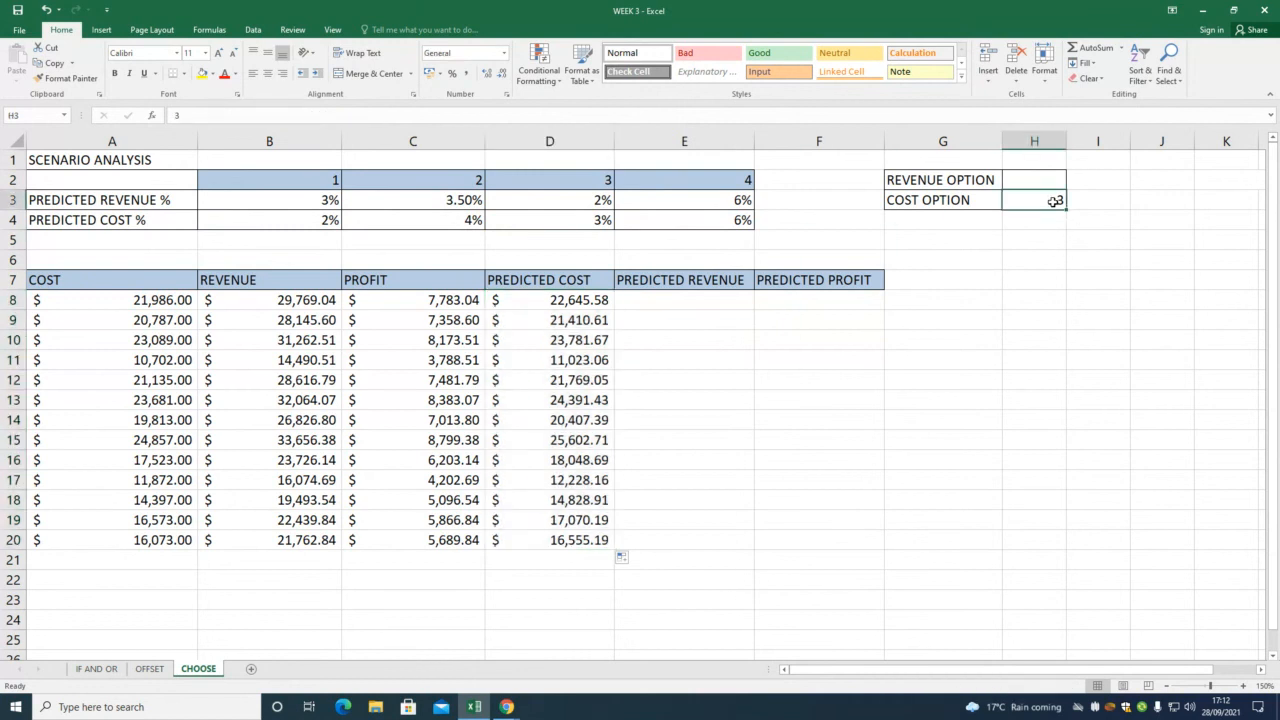
type("2")
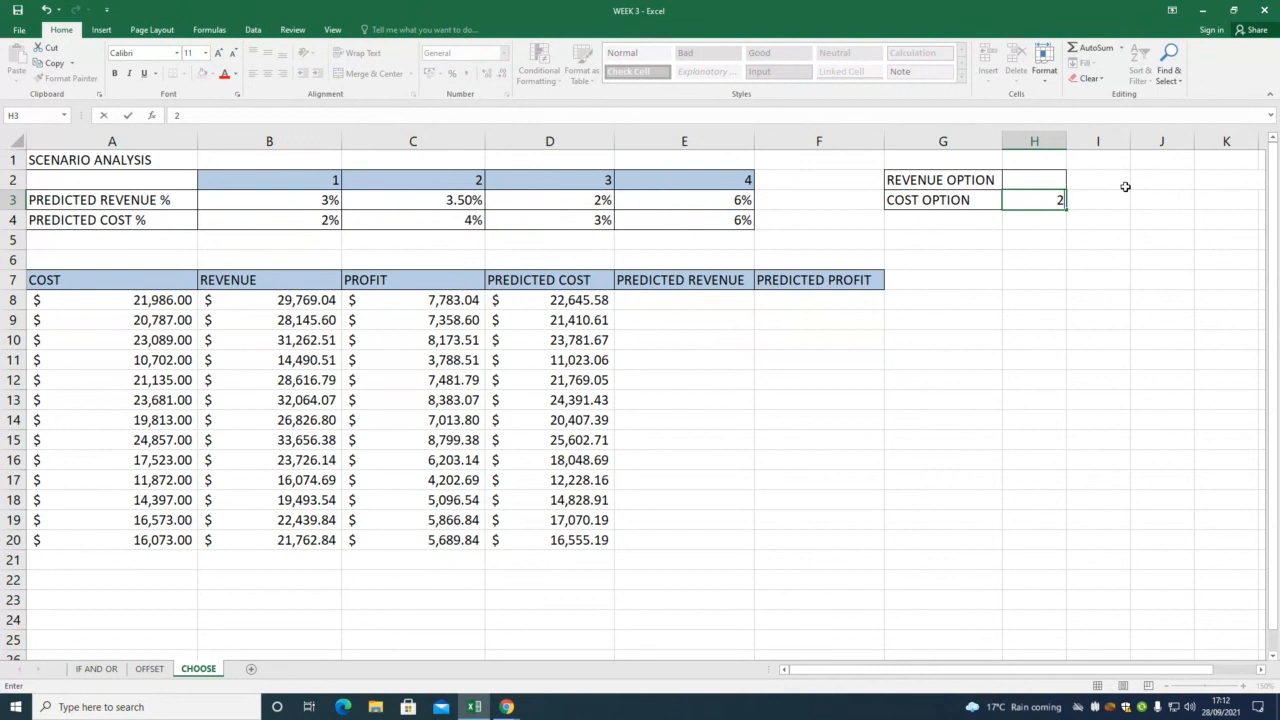
key("Return")
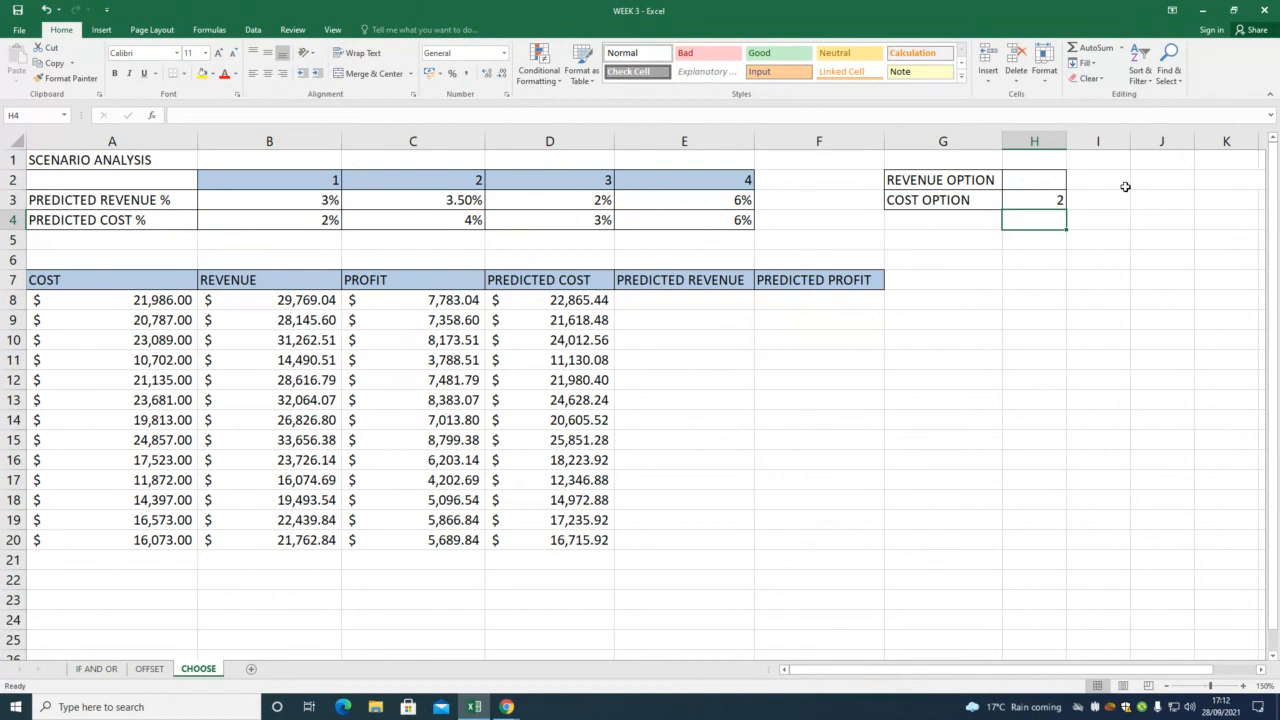
Enter a CHOOSE function in E8 with H2 as the index and B3, C3, D3 and E3 as the values.
left_click(729, 302)
type("=CHOOSE")
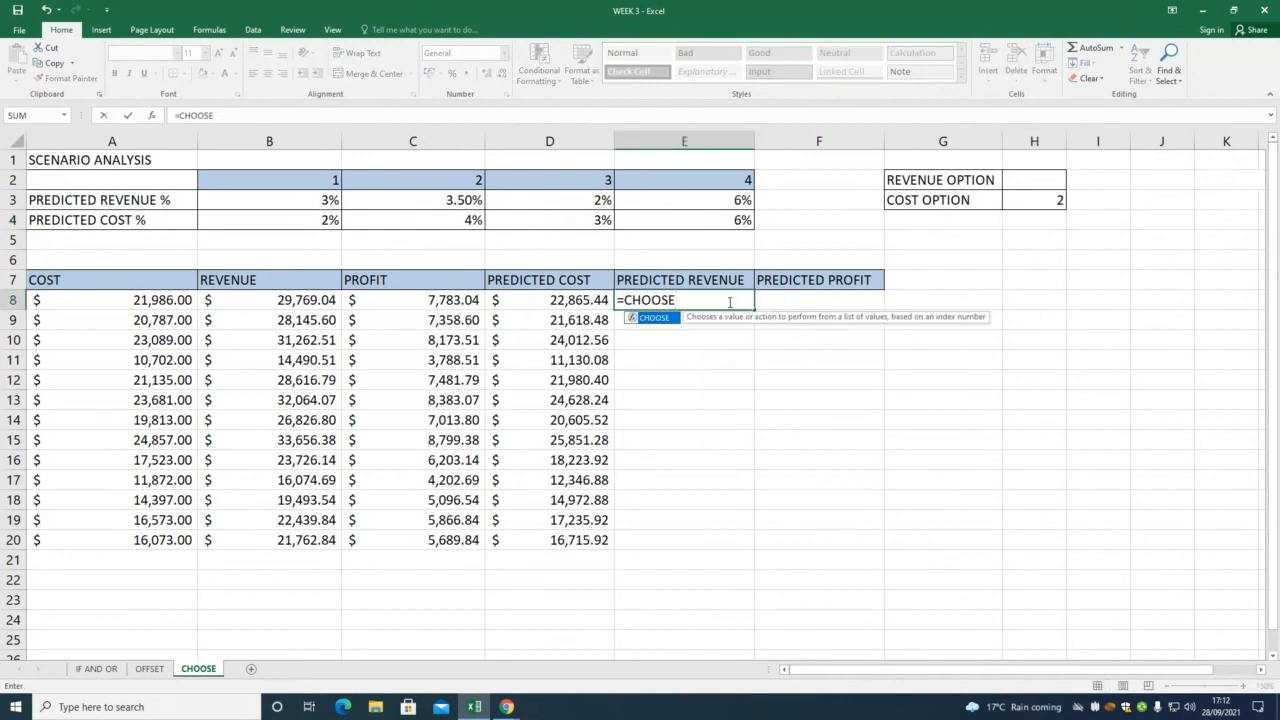
type("(")
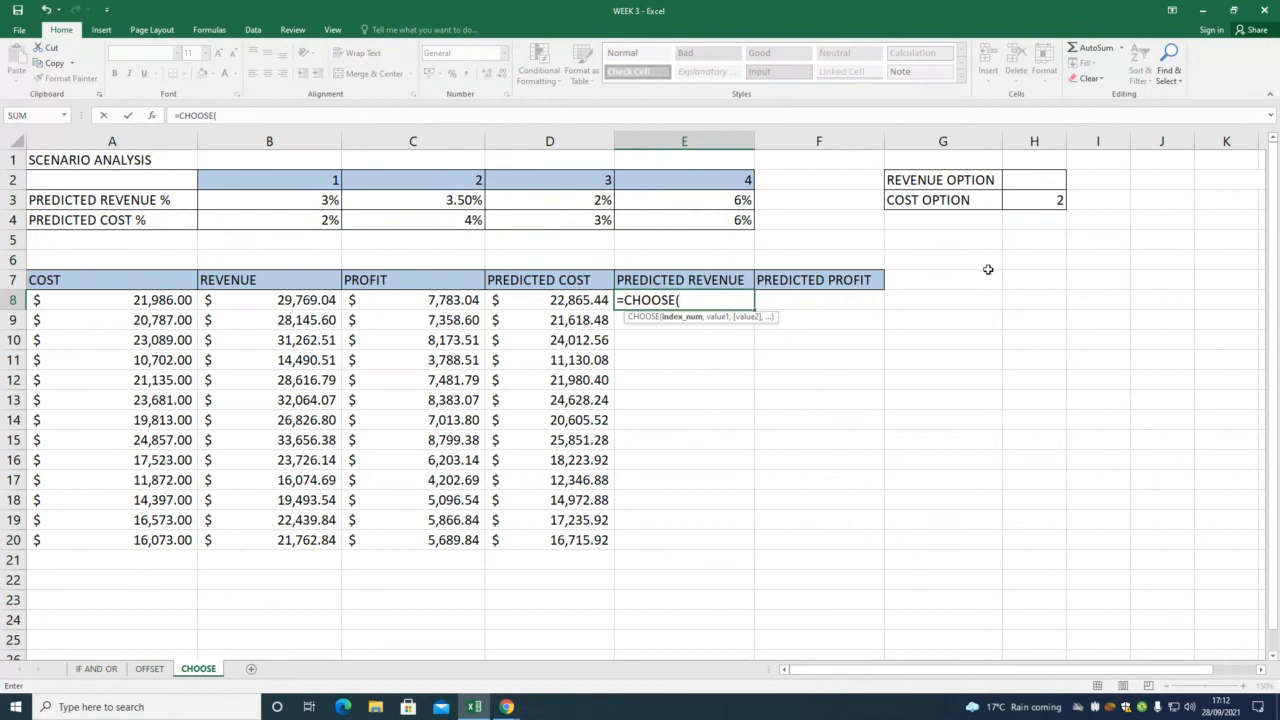
left_click(1037, 181)
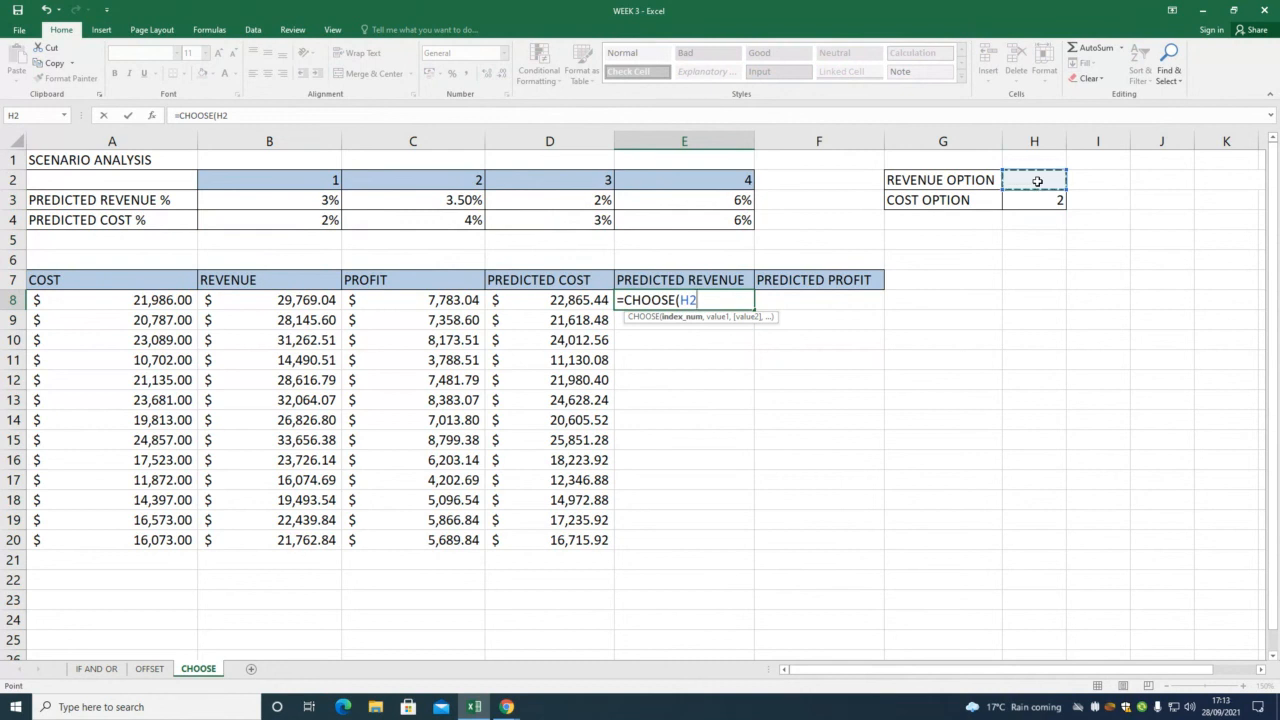
type(",")
left_click(333, 200)
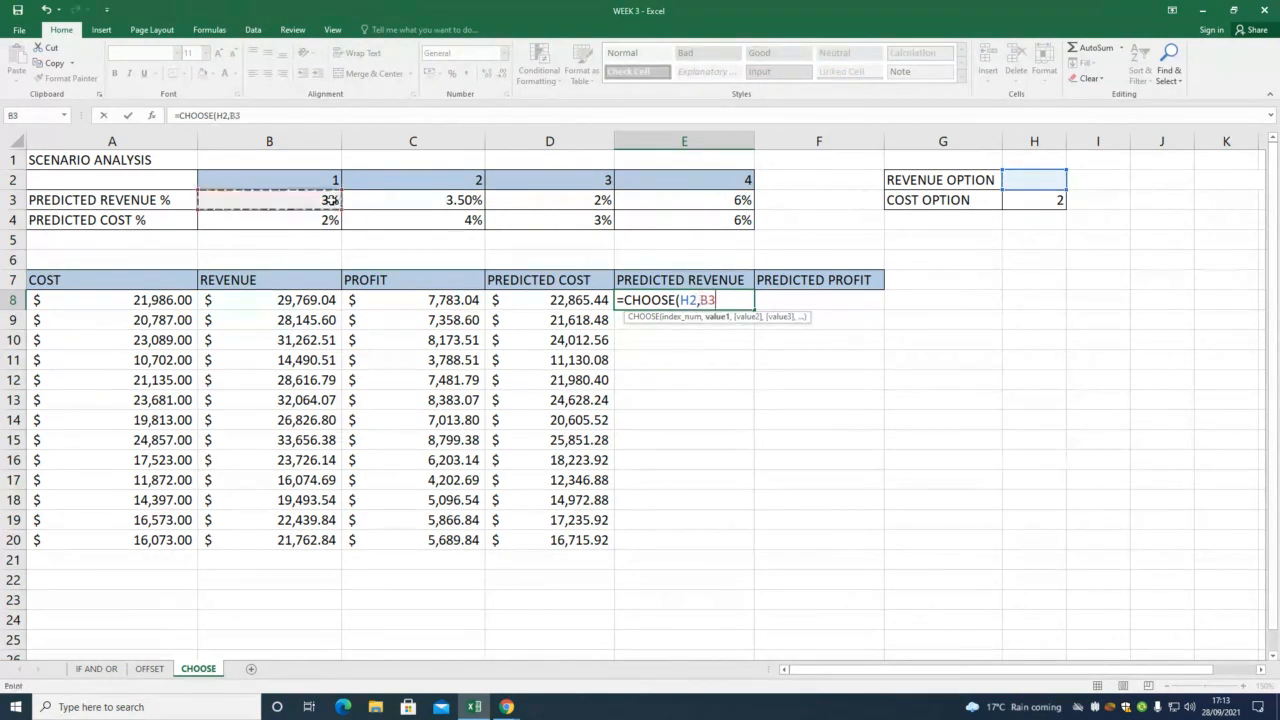
type(",")
left_click(423, 198)
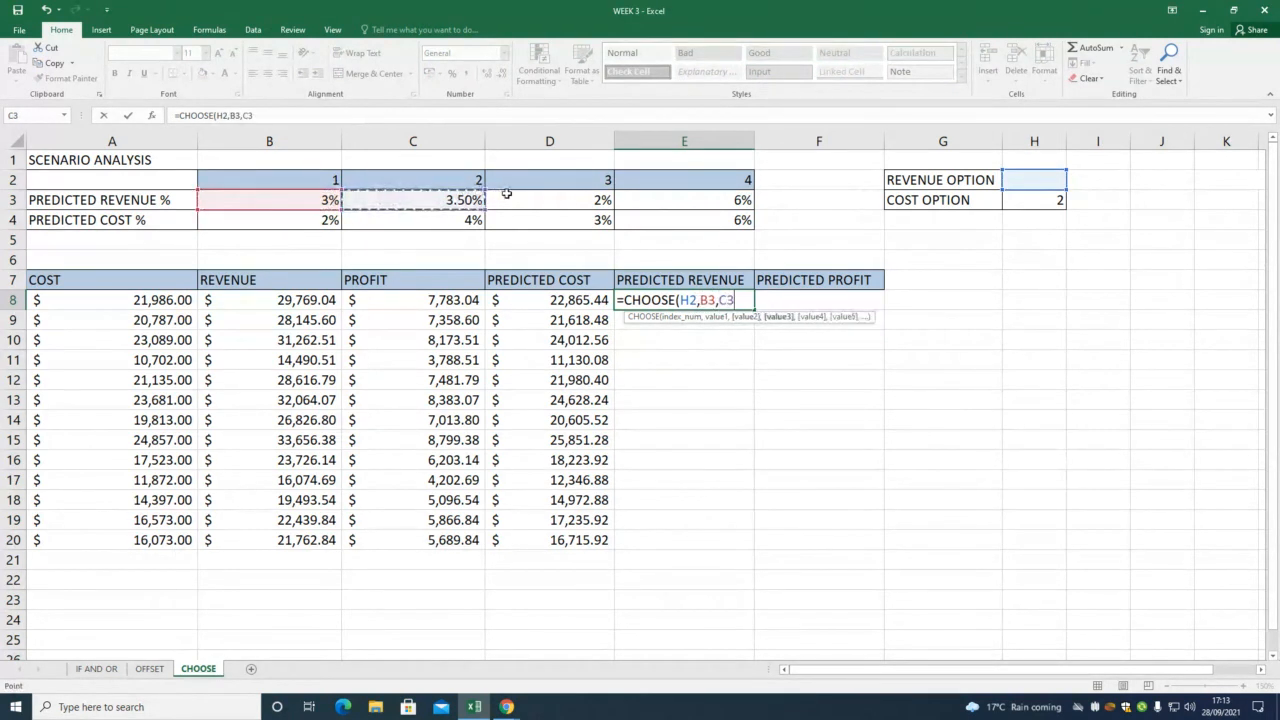
type(",")
left_click(535, 195)
type(",")
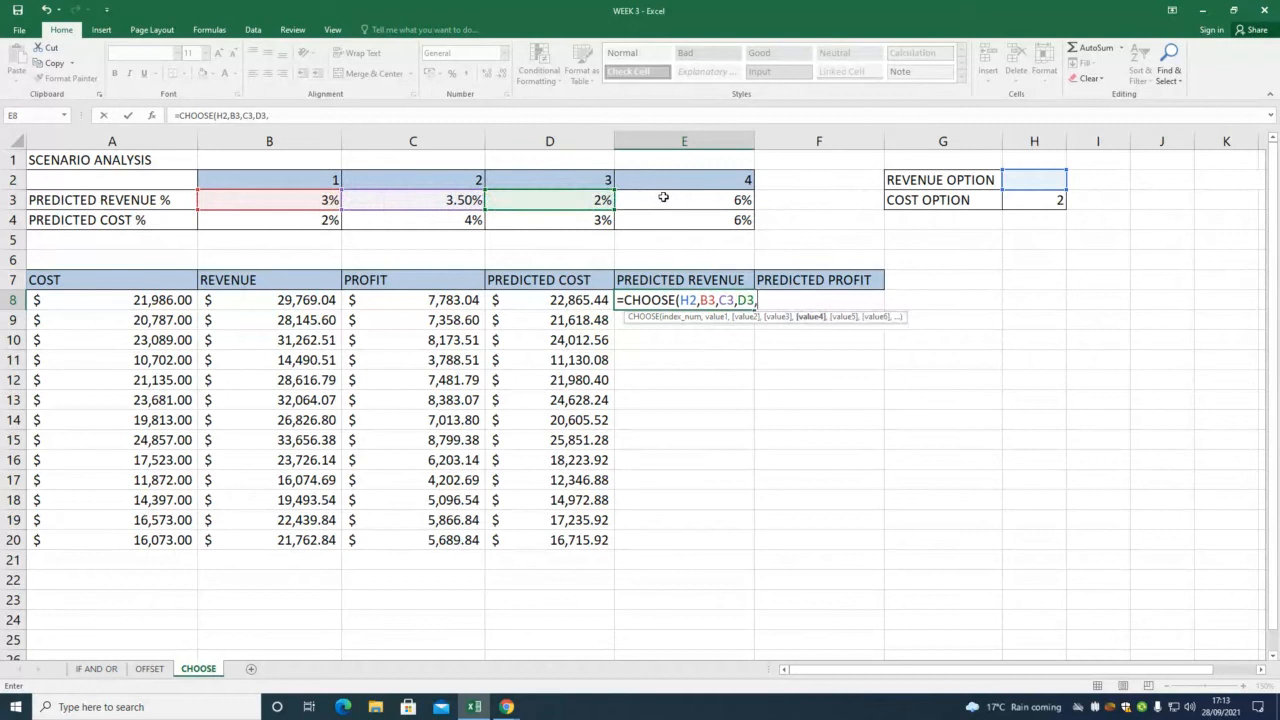
left_click(663, 198)
type(")")
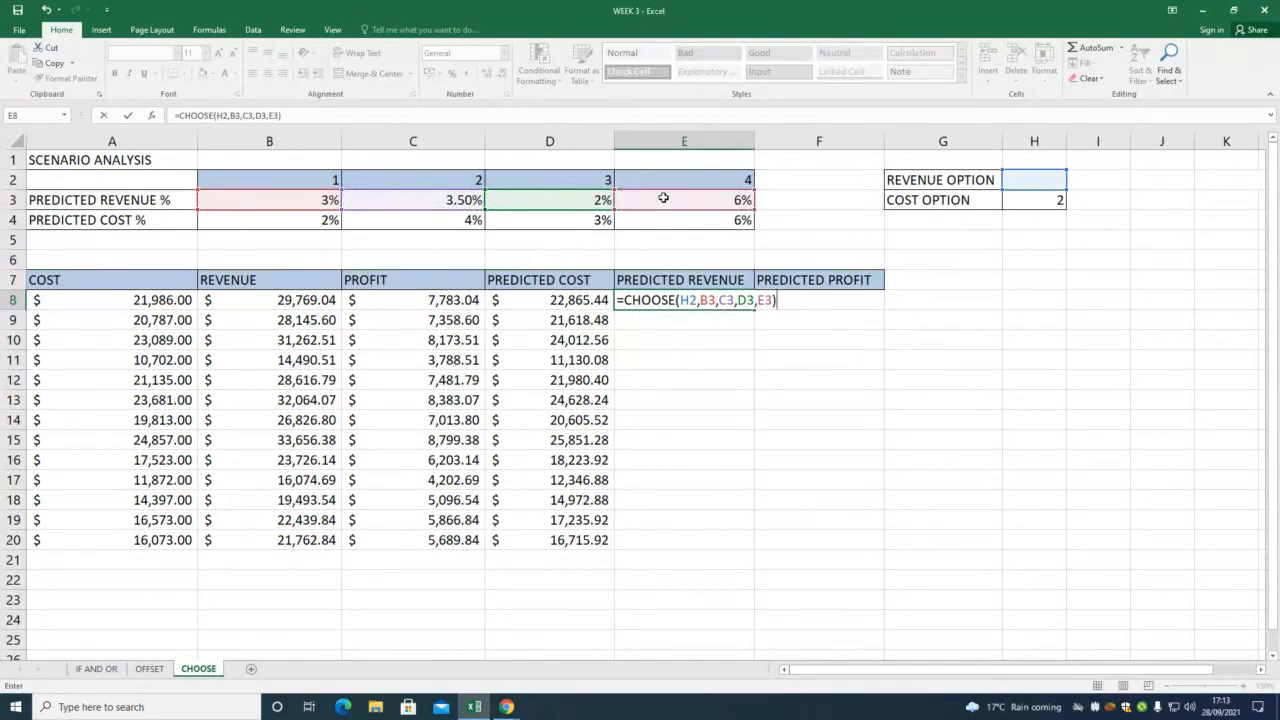
Extend the E8 formula by multiplying the CHOOSE result by the revenue in B8 and adding B8.
type("*")
left_click(310, 300)
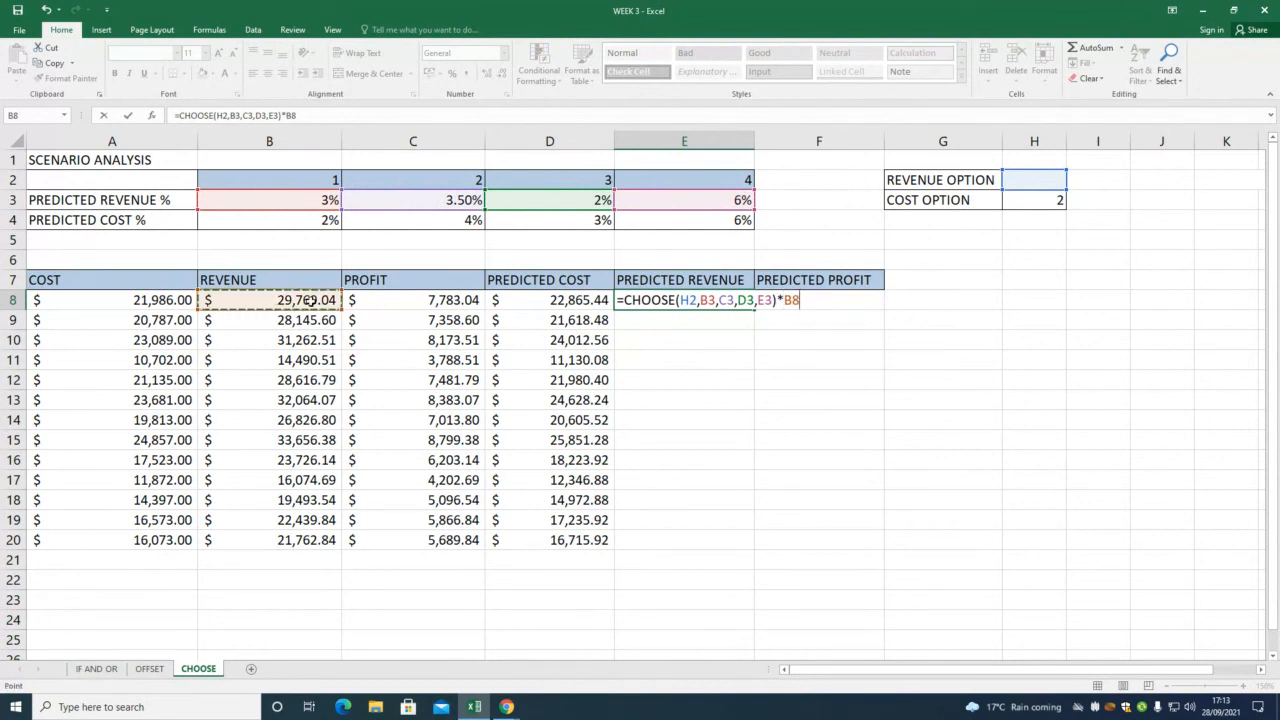
type("+")
left_click(309, 301)
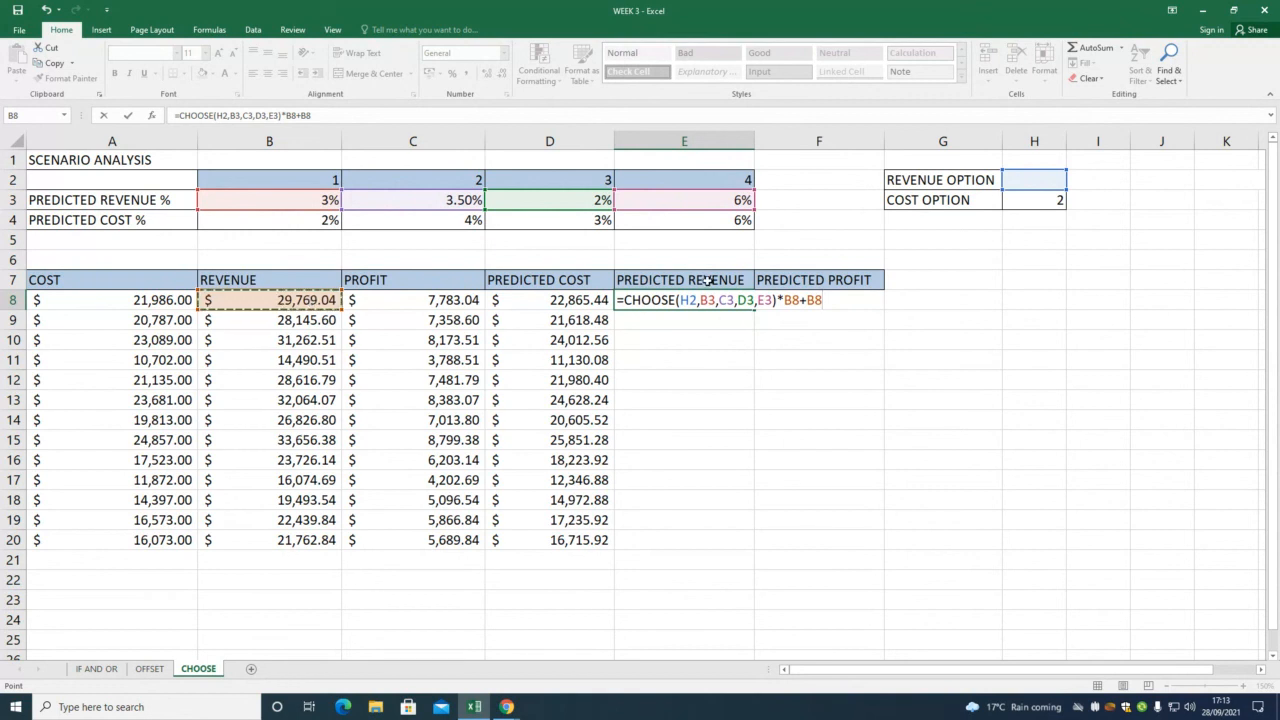
Make the CHOOSE references in E8 absolute as $H$2, $B$3, $C$3, $D$3 and $E$3, keeping B8 relative.
left_click_drag(679, 300, 772, 299)
key("F4")
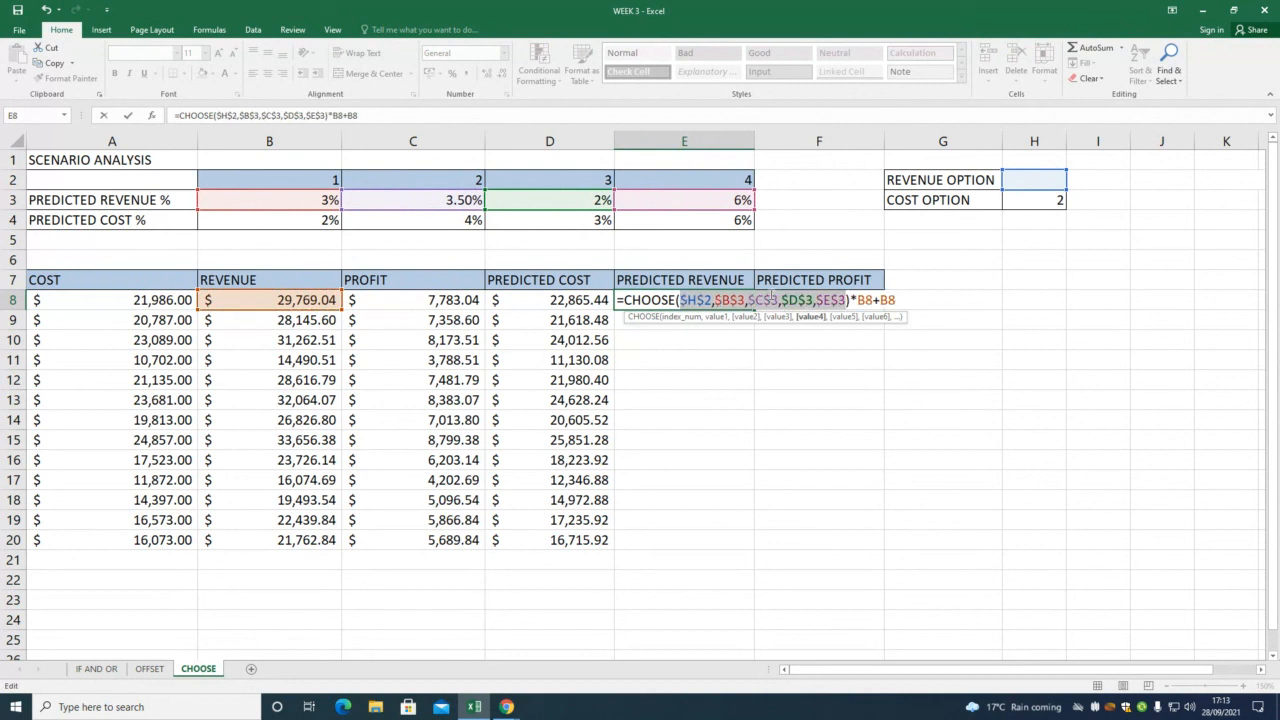
key("ctrl+Return")
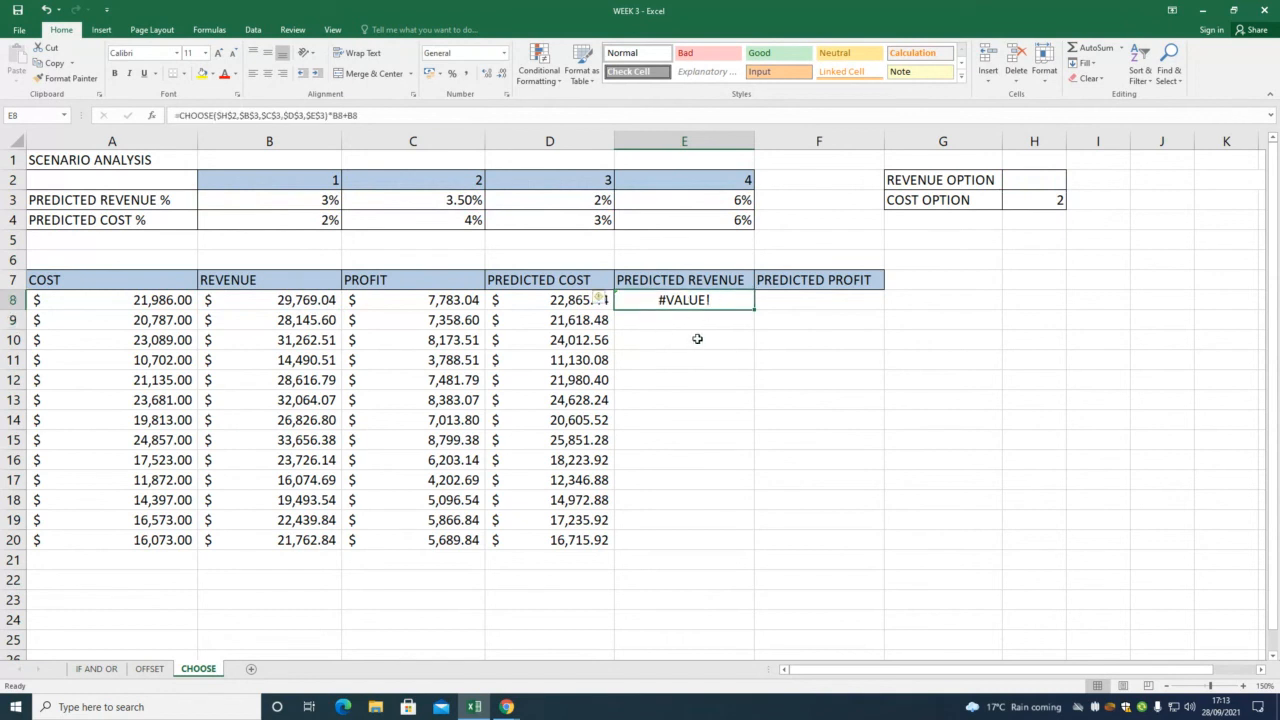
Set the revenue option in H2 to 1.
left_click(1051, 187)
type("1")
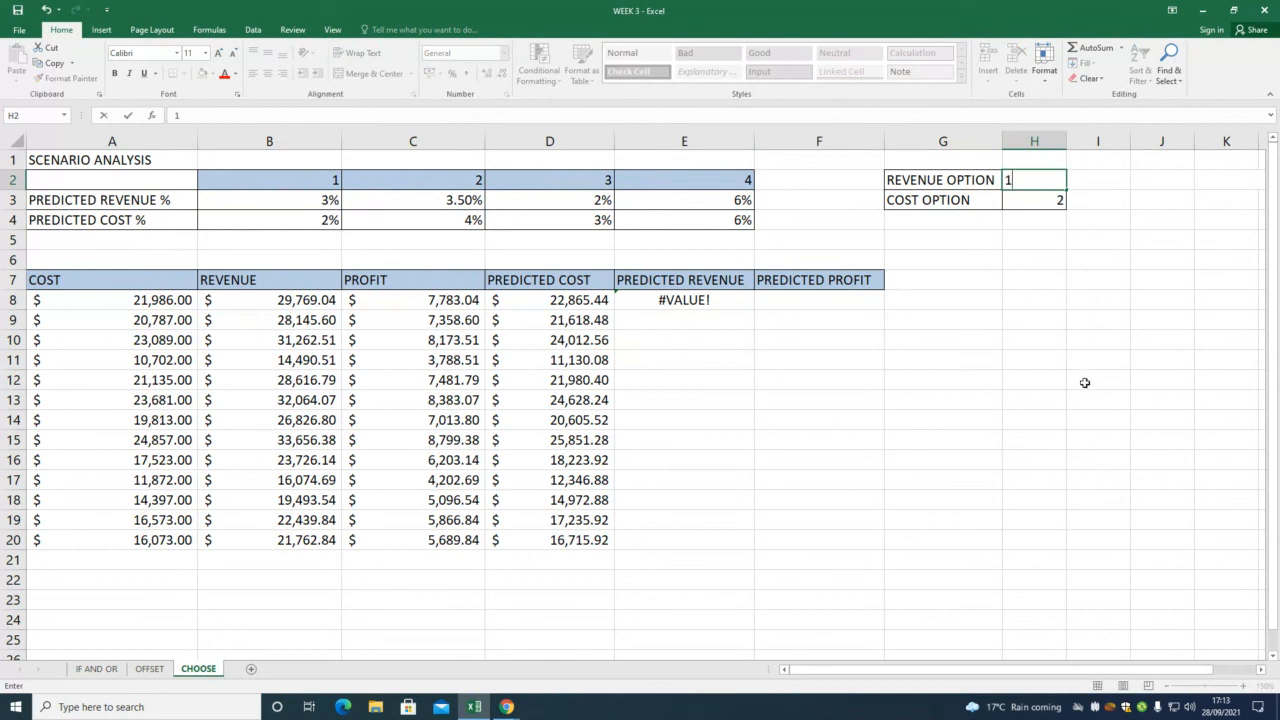
key("ctrl+Return")
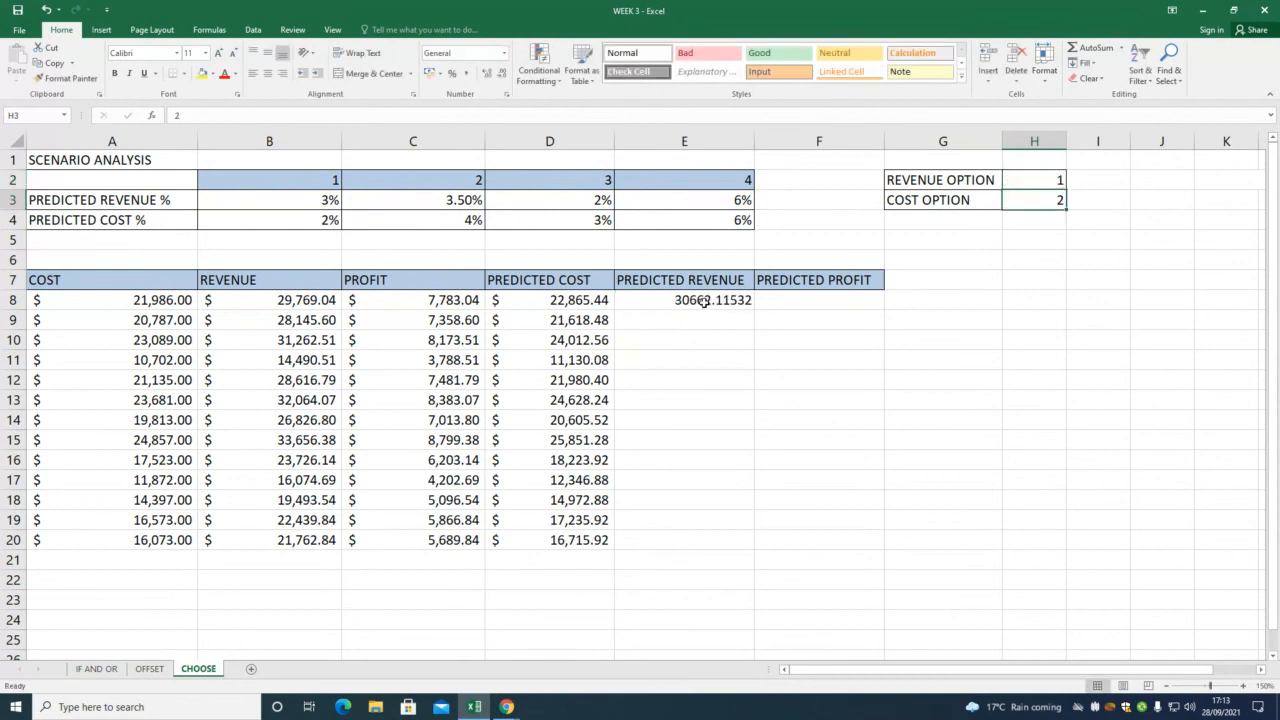
Format the predicted revenue in E8 as accounting with the dollar symbol.
left_click(705, 304)
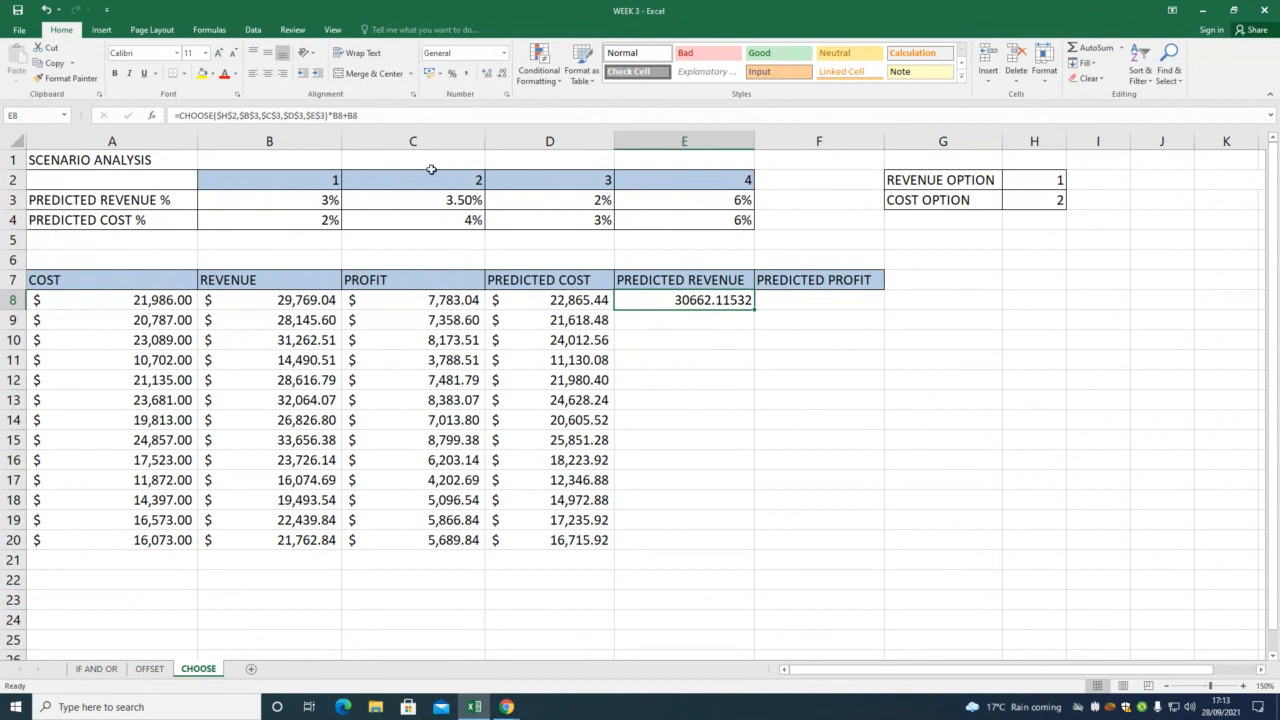
left_click(430, 74)
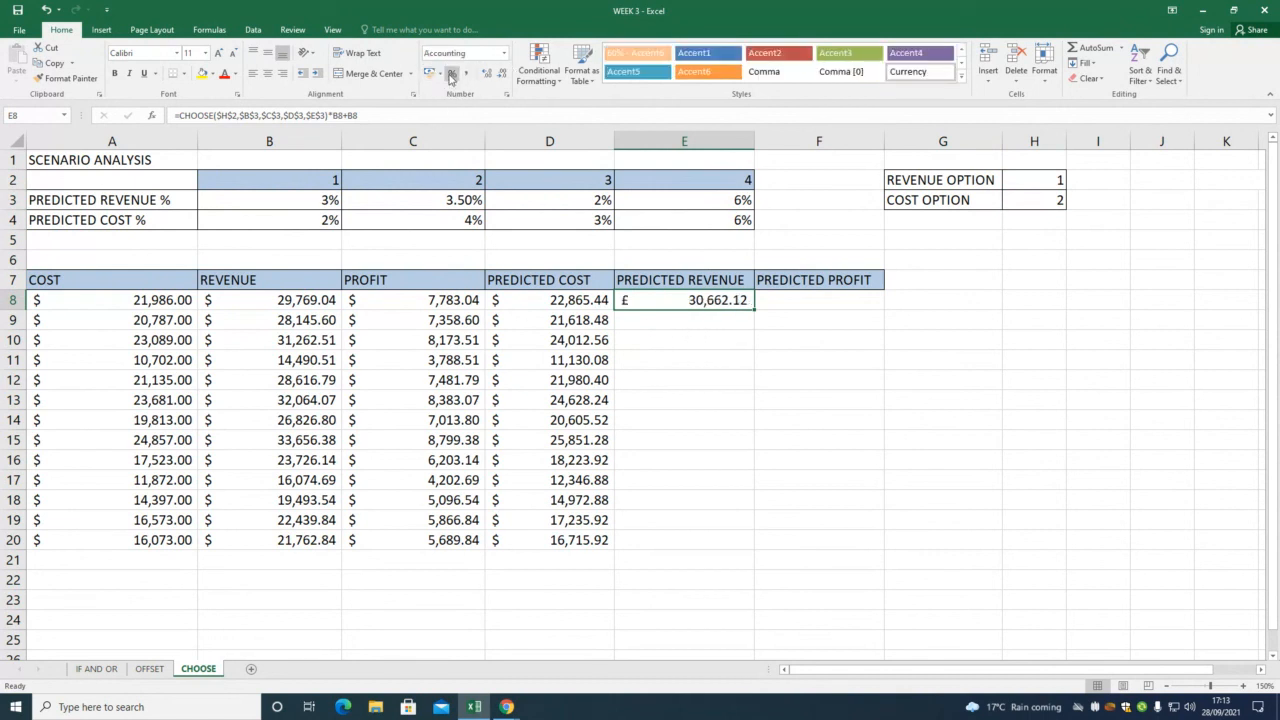
left_click(440, 75)
left_click(447, 106)
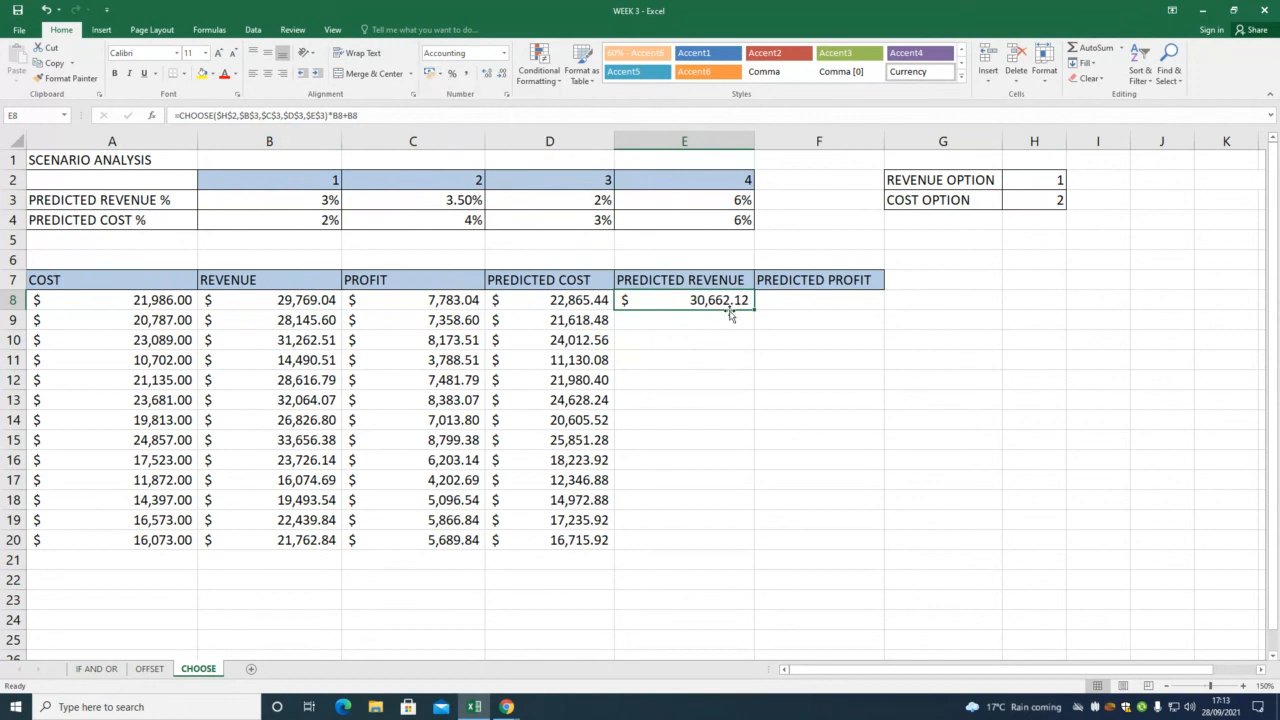
Fill the predicted revenue formula from E8 down to E20.
left_click(517, 309)
left_click(663, 301)
left_click_drag(755, 311, 757, 548)
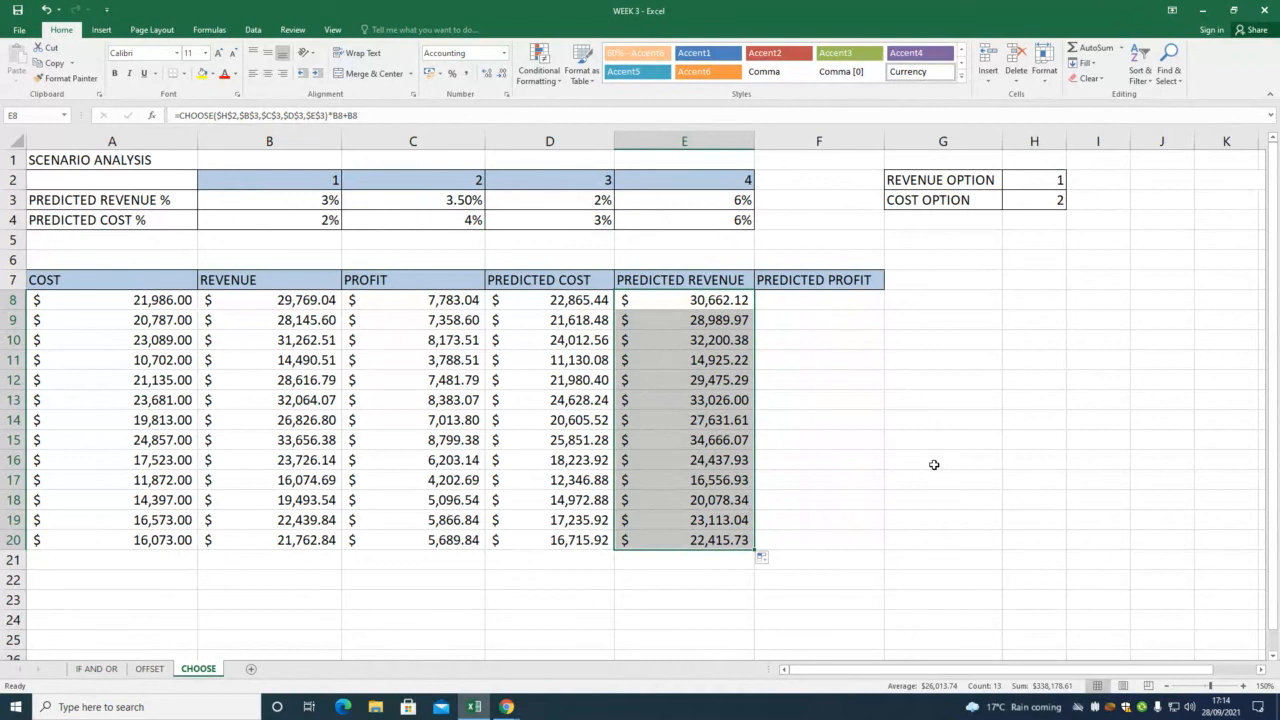
Calculate predicted profit in F8 with =E8-D8 and fill the formula down to F20.
left_click(819, 298)
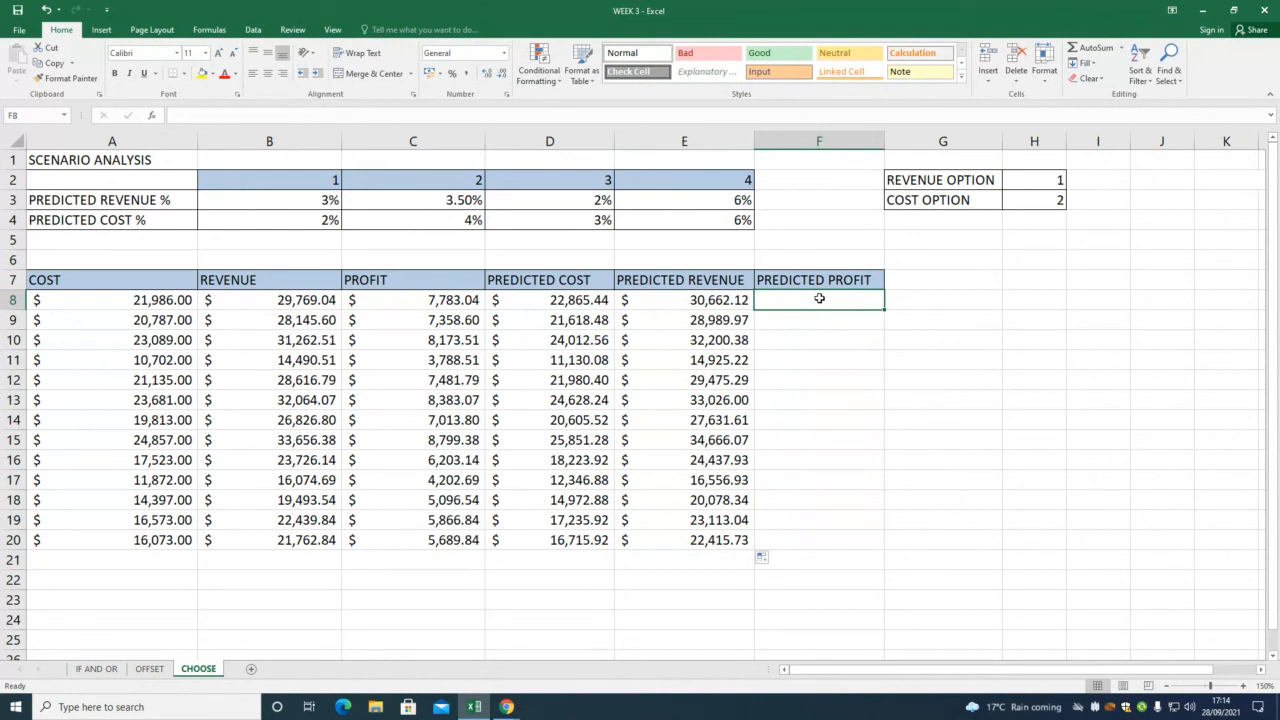
type("=")
left_click(681, 299)
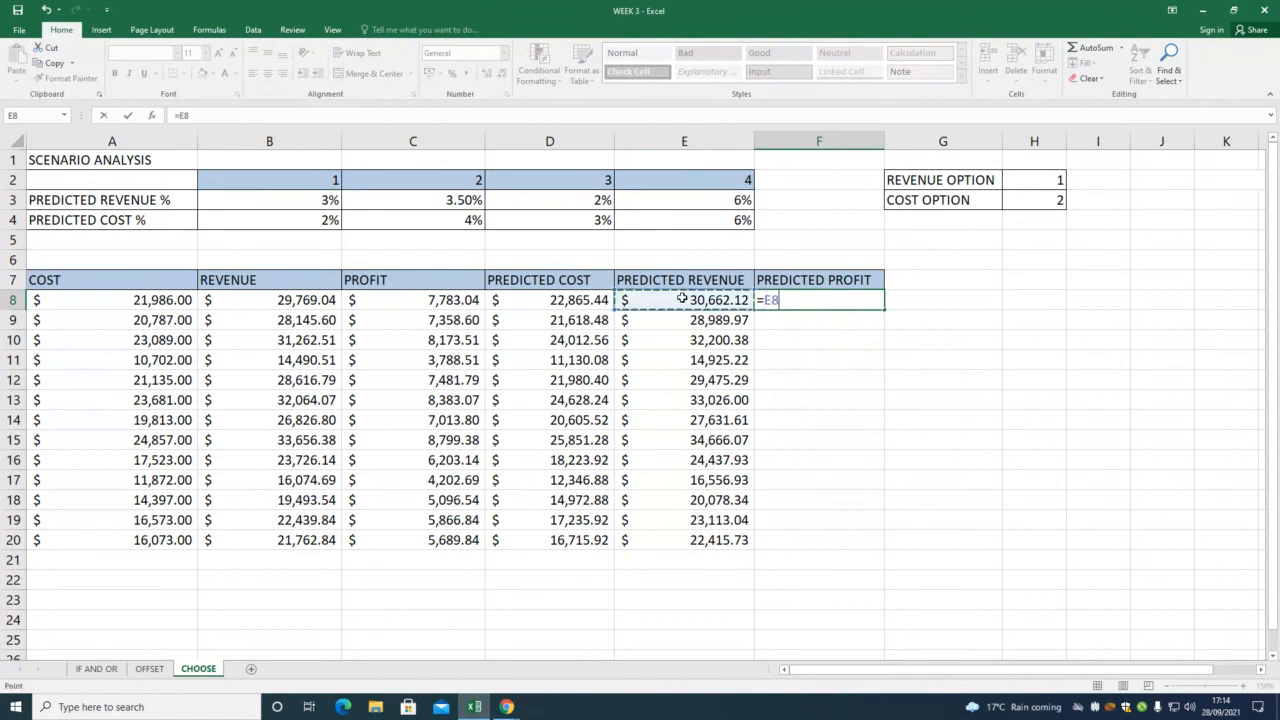
type("-")
left_click(544, 301)
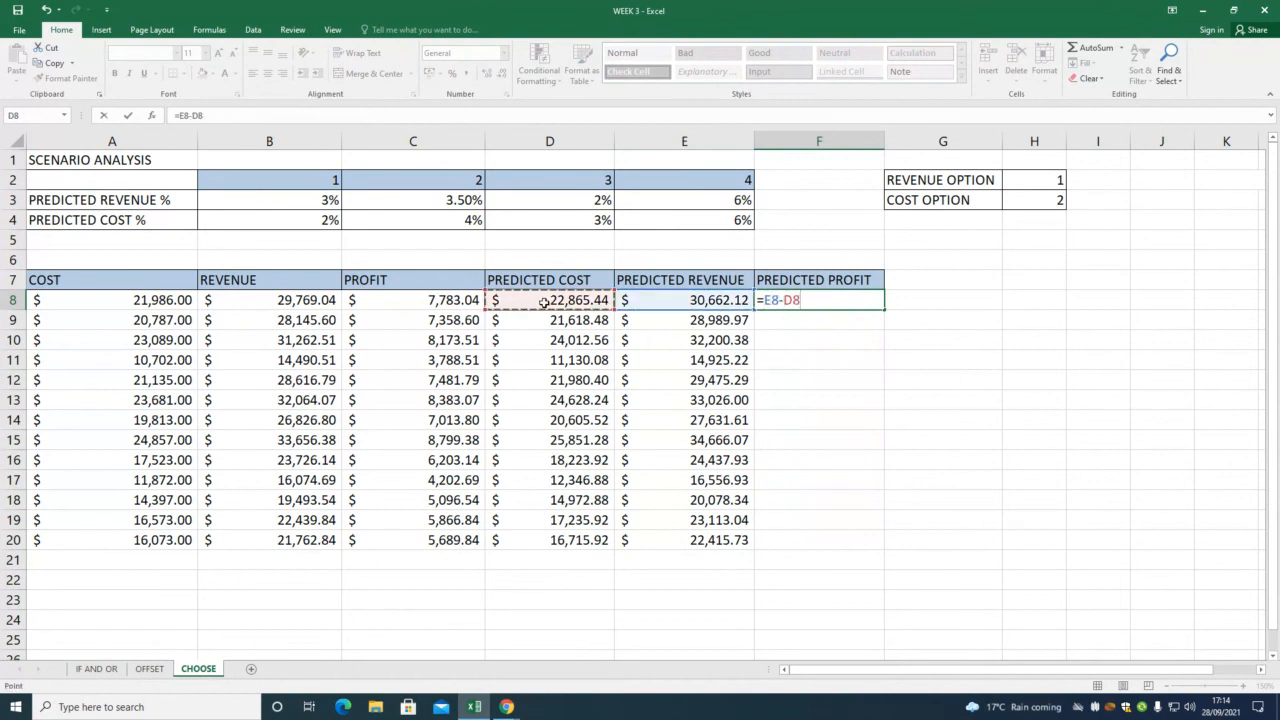
key("Return")
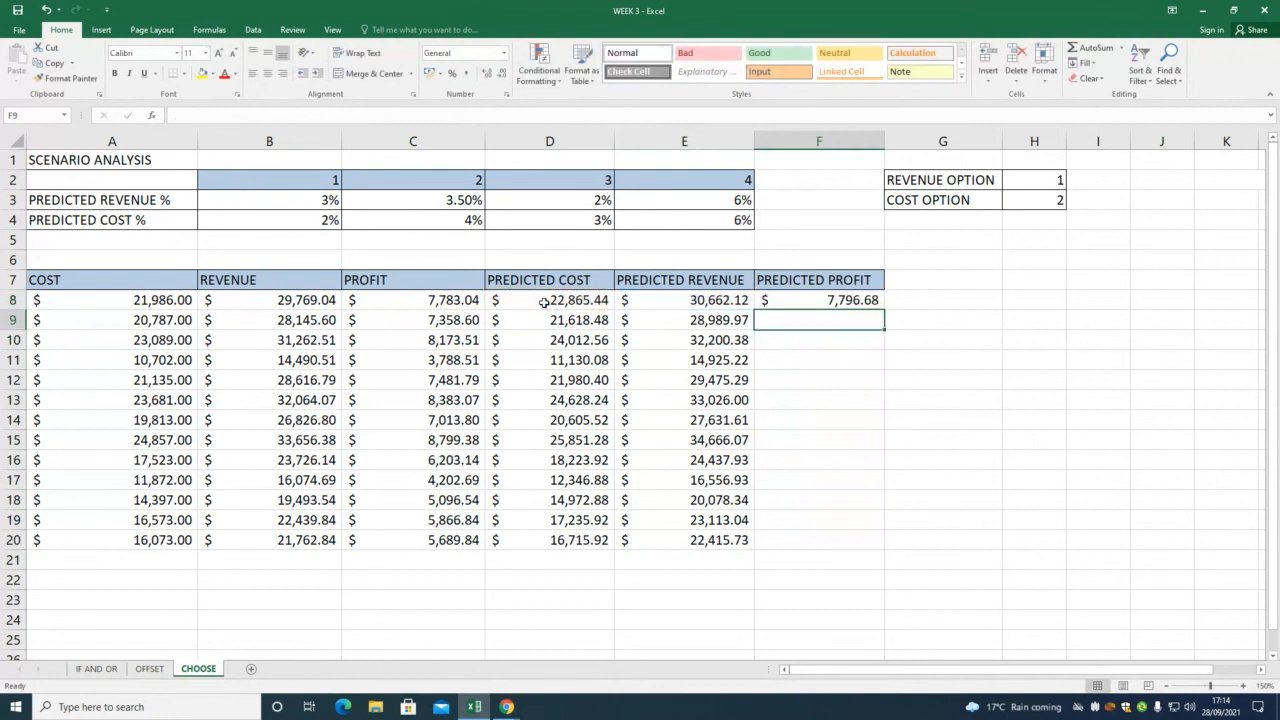
left_click(872, 297)
left_click_drag(884, 312, 884, 548)
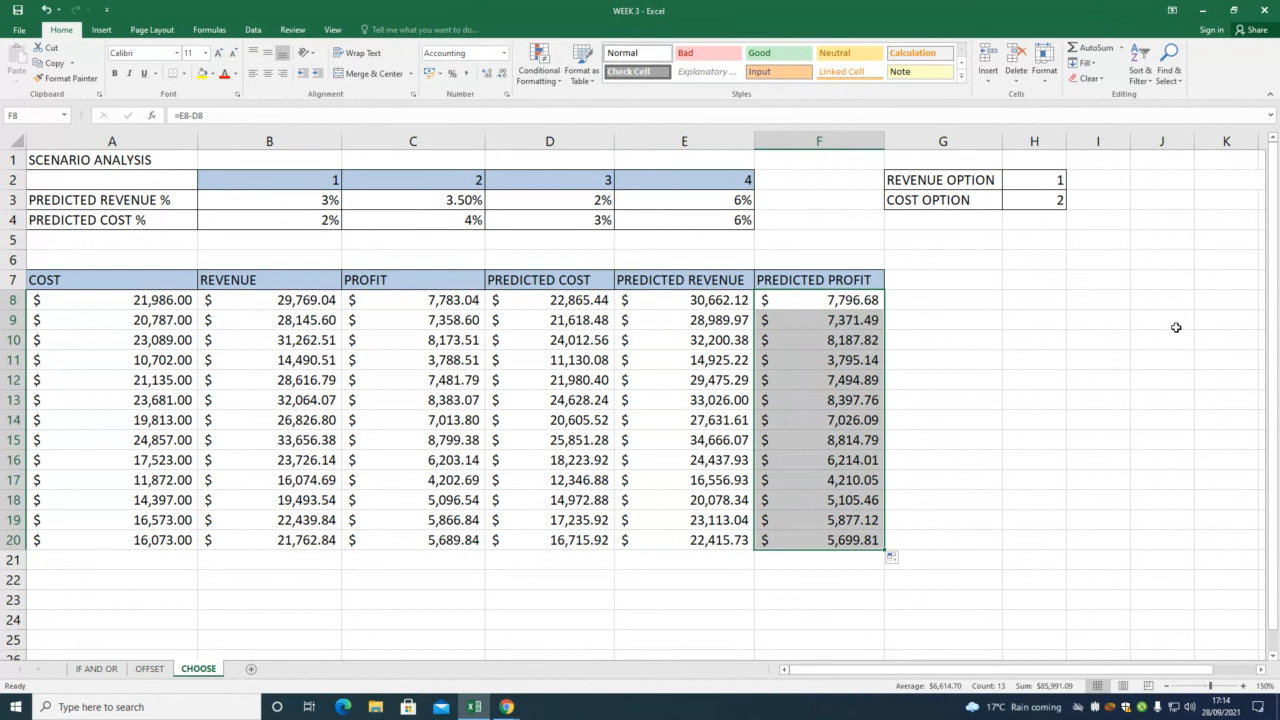
Test the scenario by setting the revenue option in H2 to 2 and the cost option in H3 to 4.
left_click(1039, 180)
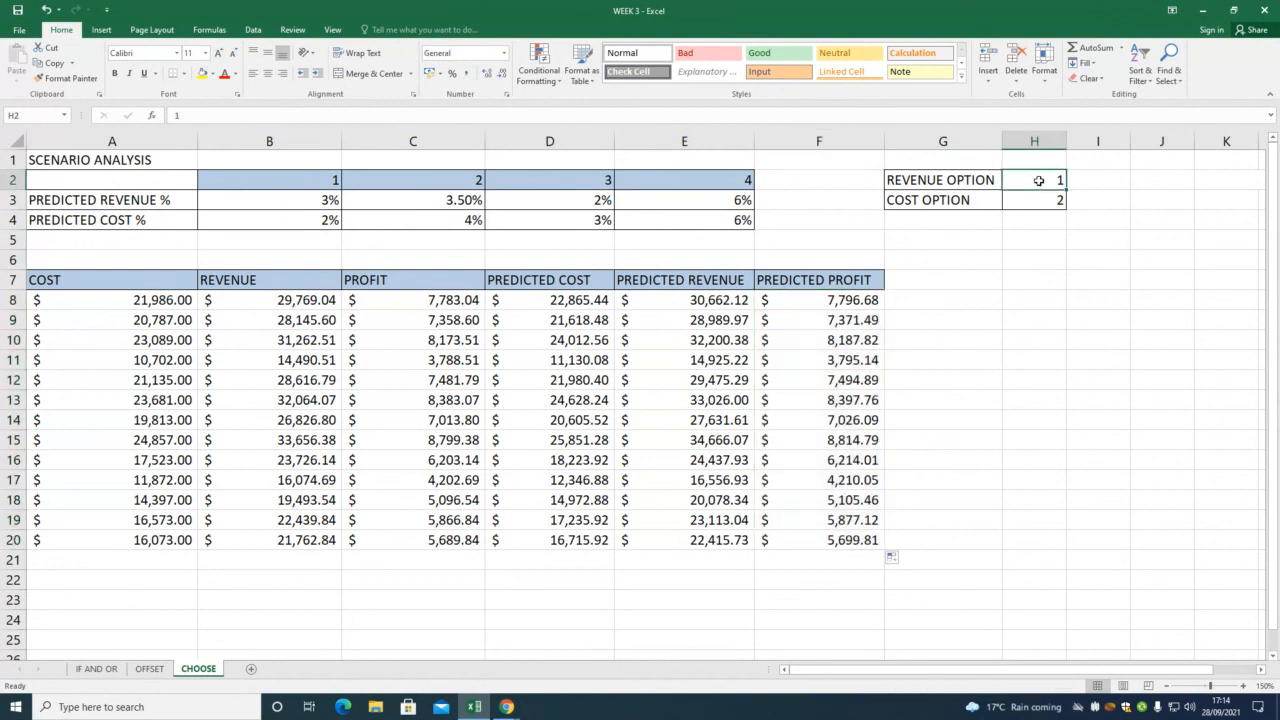
type("2")
key("Return")
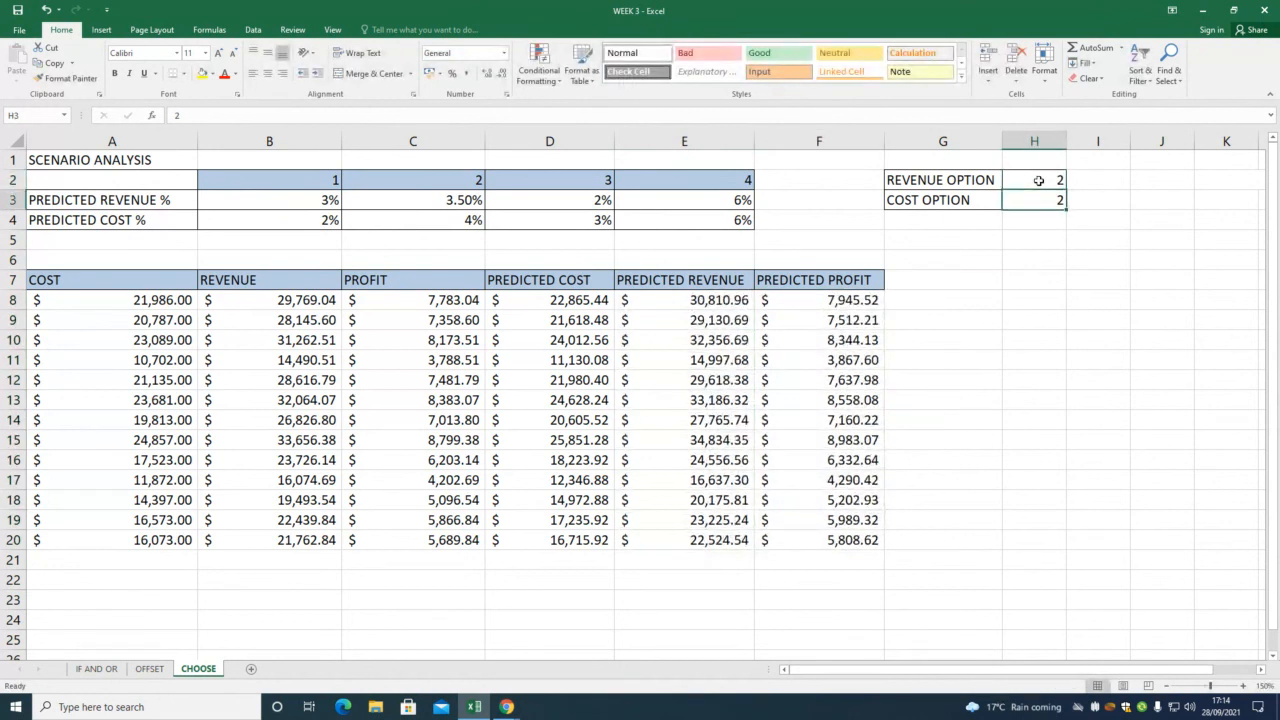
type("4")
key("Return")
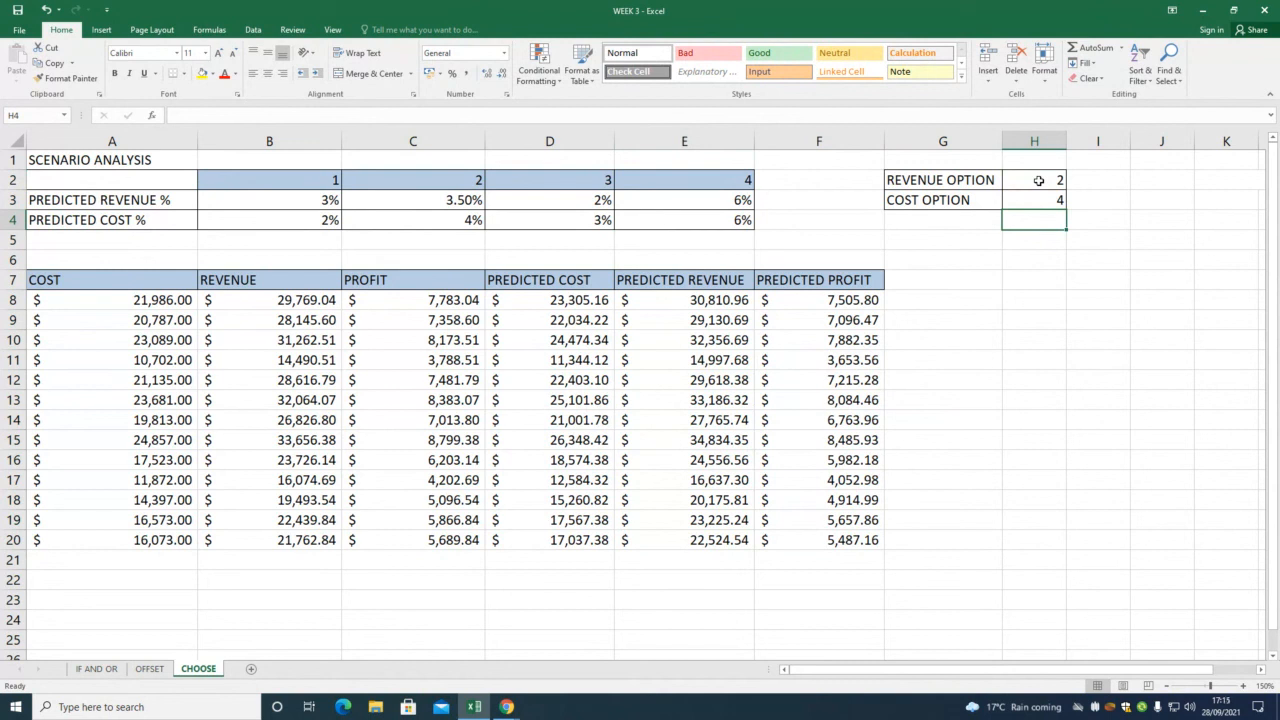
Review the predicted profit formula in F8 and the cells it refers to.
left_click(828, 295)
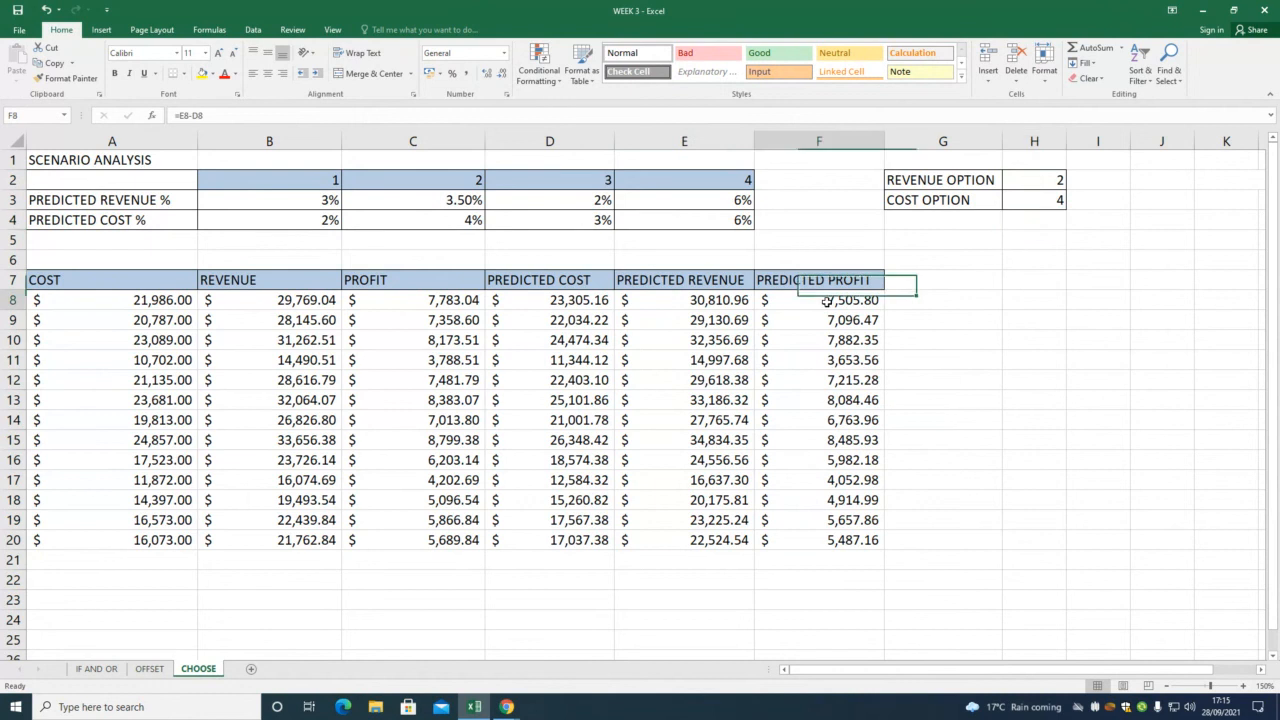
double_click(828, 300)
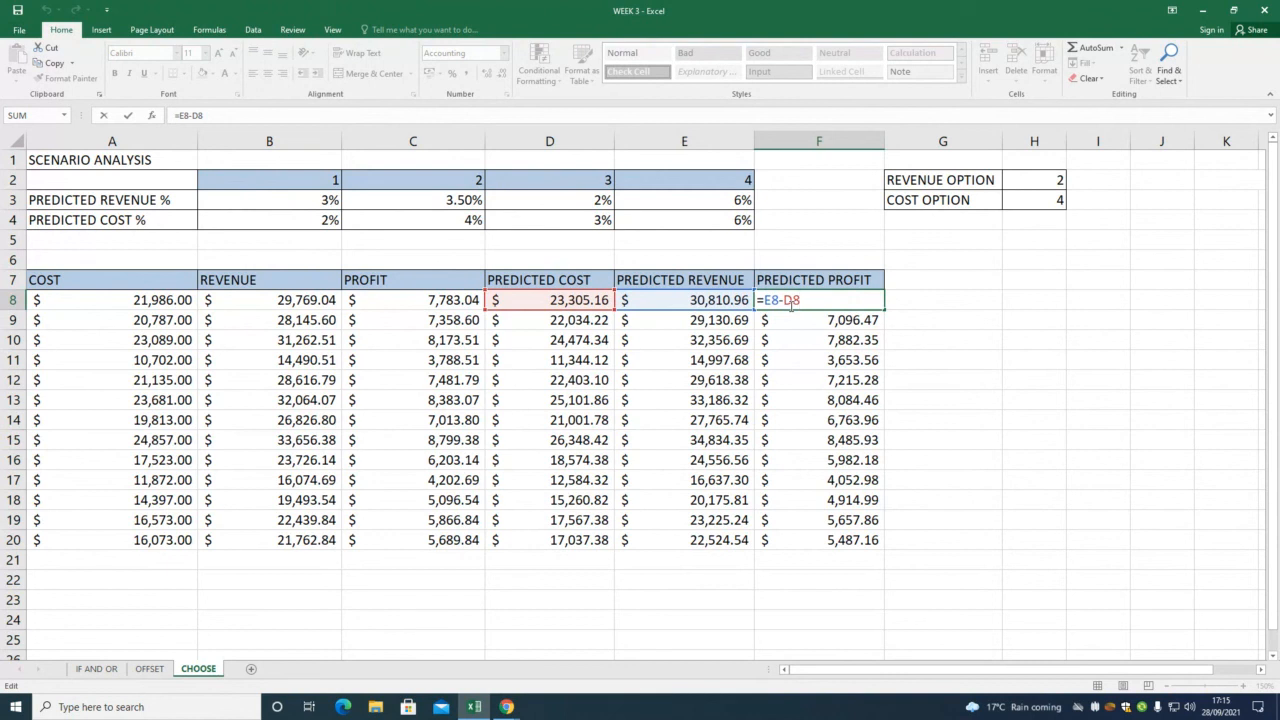
key("Return")
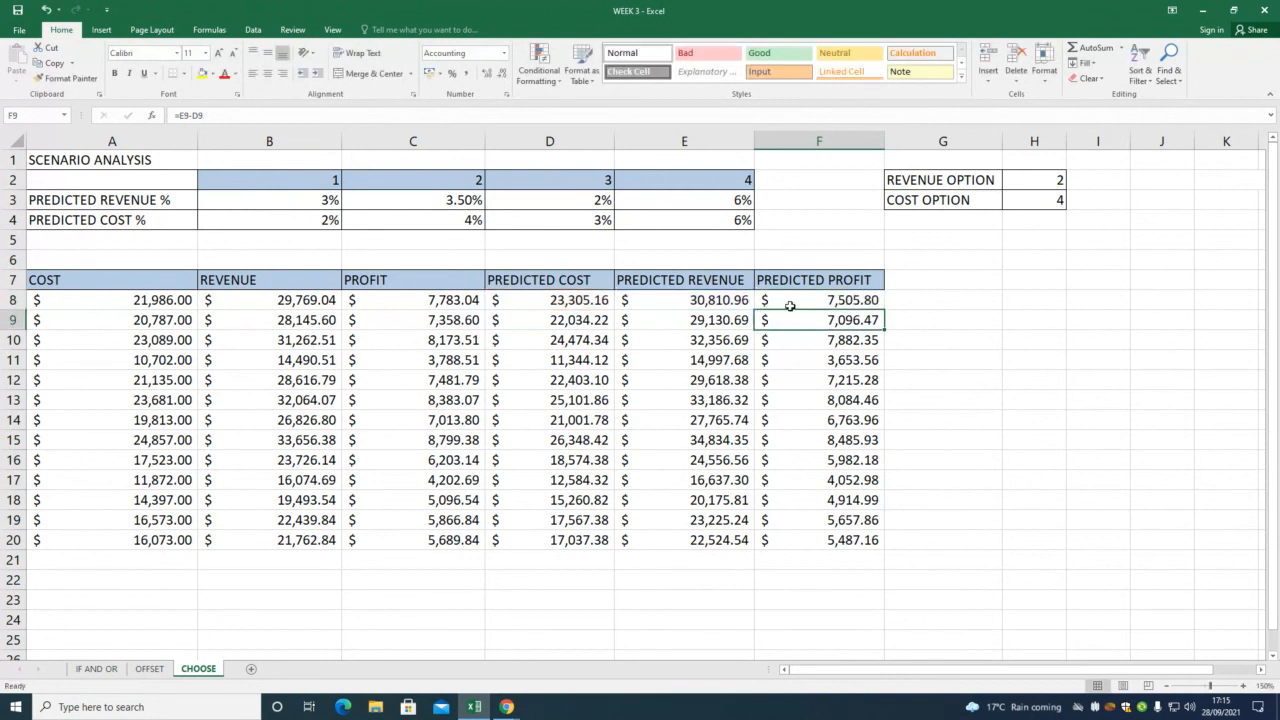
left_click(808, 302)
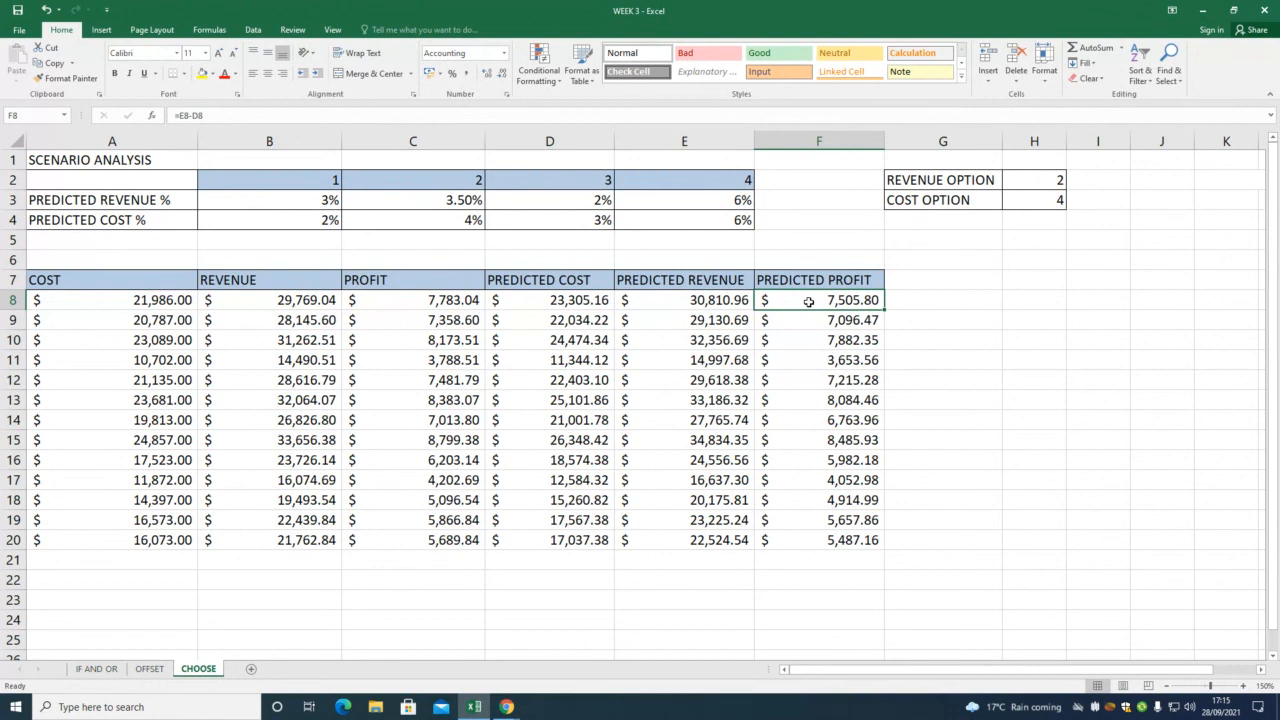
Enter the label AVERAGE in H8.
left_click(1053, 299)
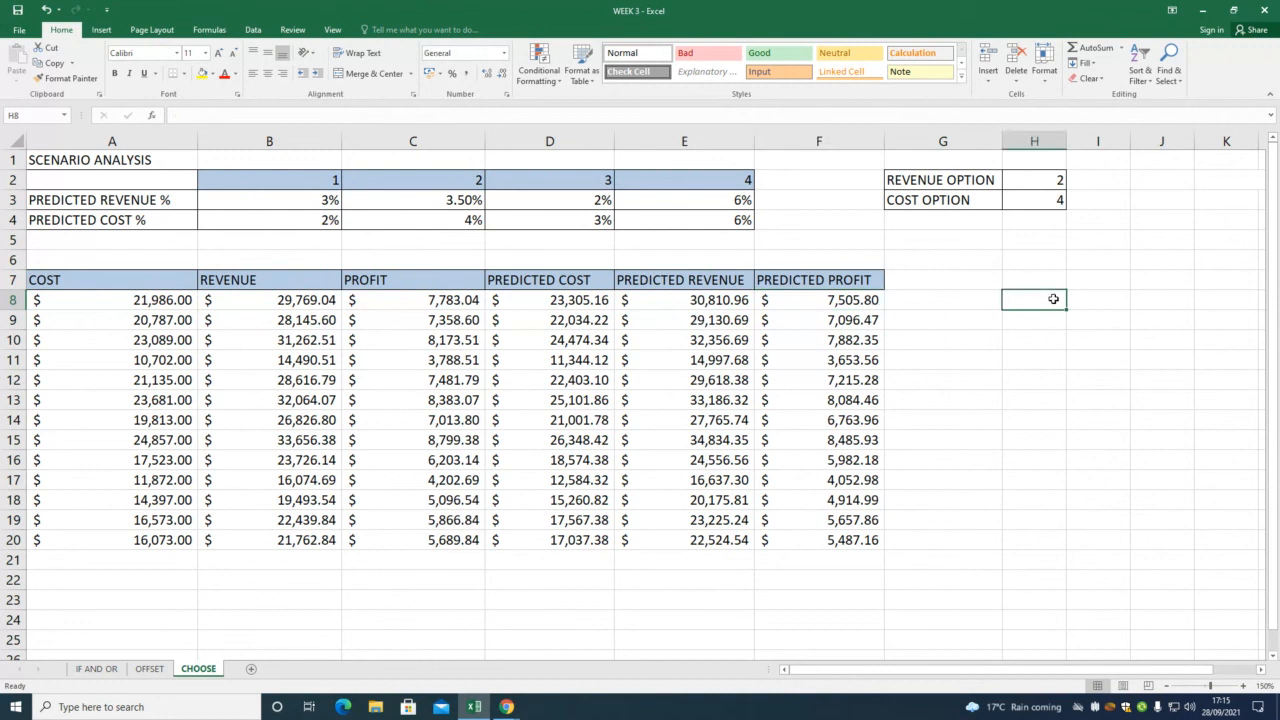
type("AVERAGE")
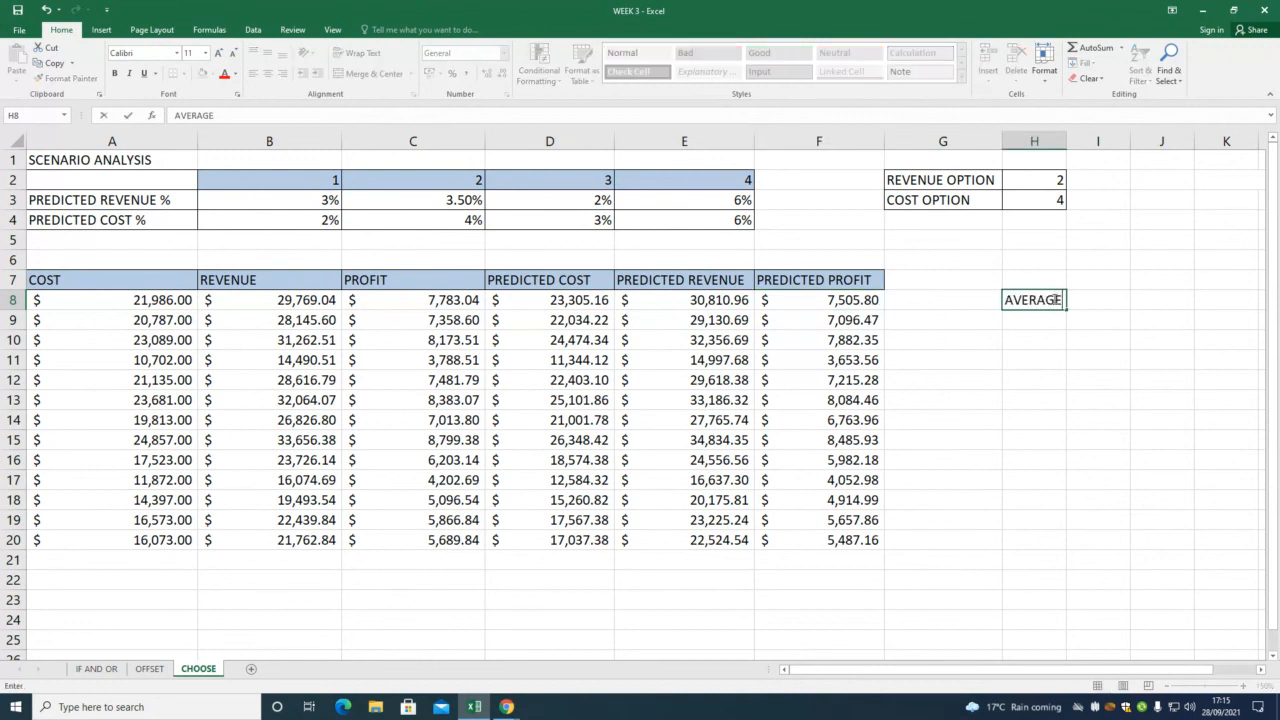
left_click(1110, 295)
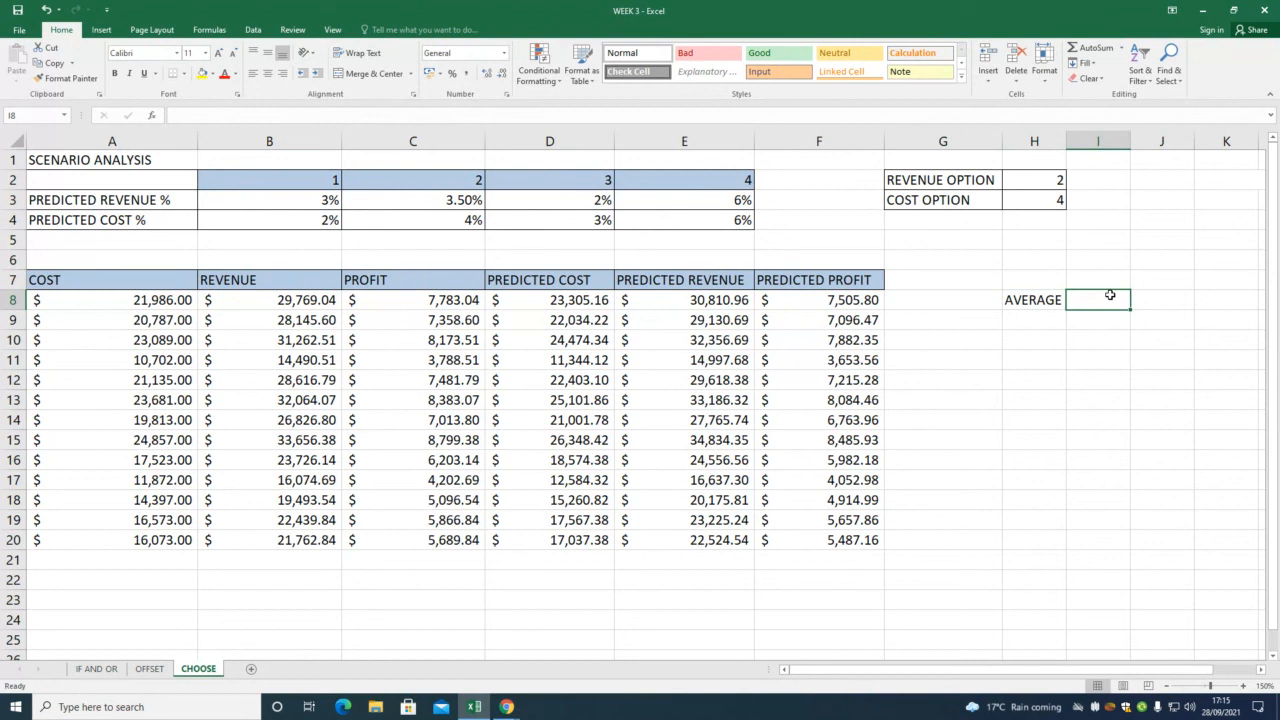
Set the revenue option in H2 to 1 and the cost option in H3 to 2.
left_click(1048, 181)
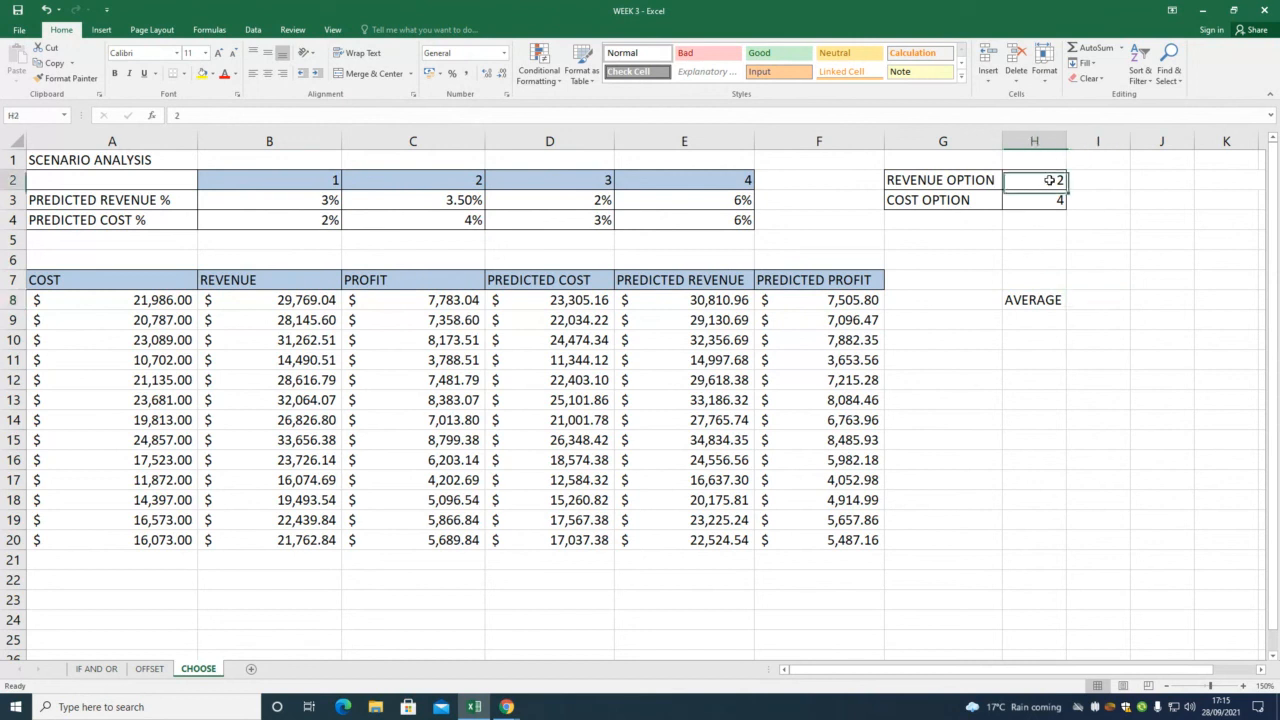
type("1")
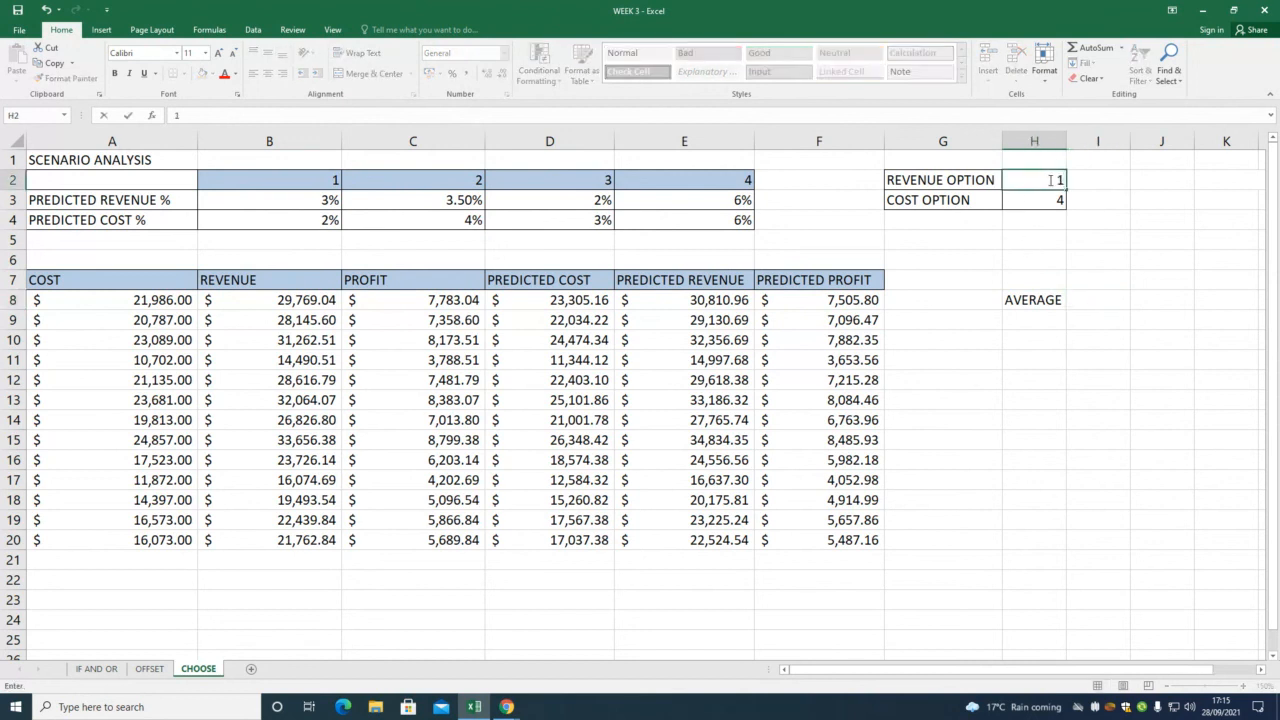
key("Return")
type("2")
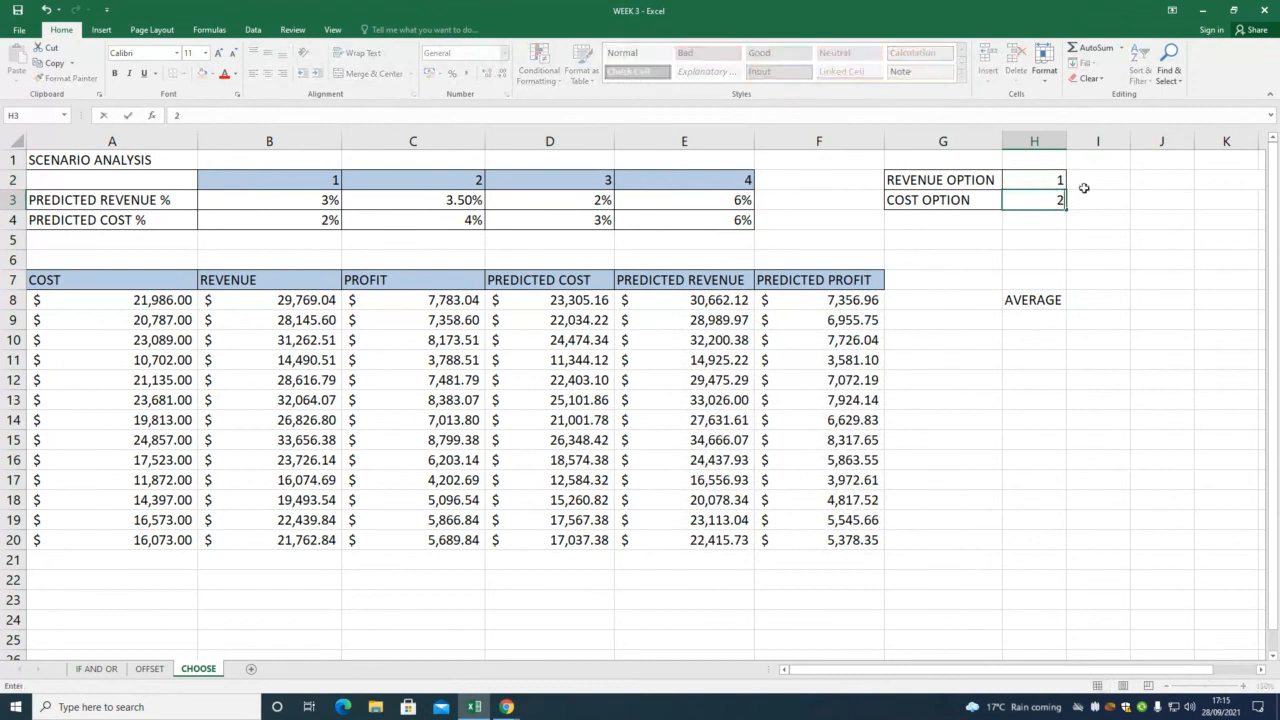
Calculate the average predicted profit in I8 with =AVERAGE(F8:F20).
left_click(1082, 298)
type("=")
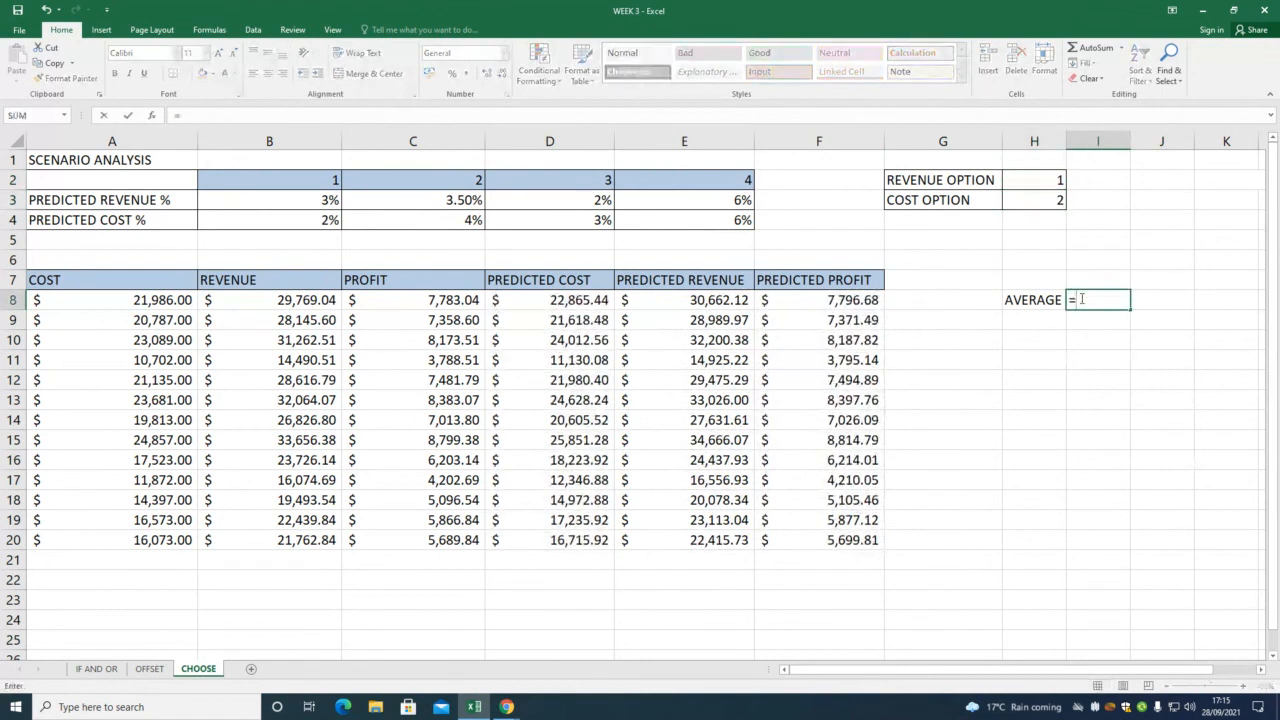
type("AVERAGE(")
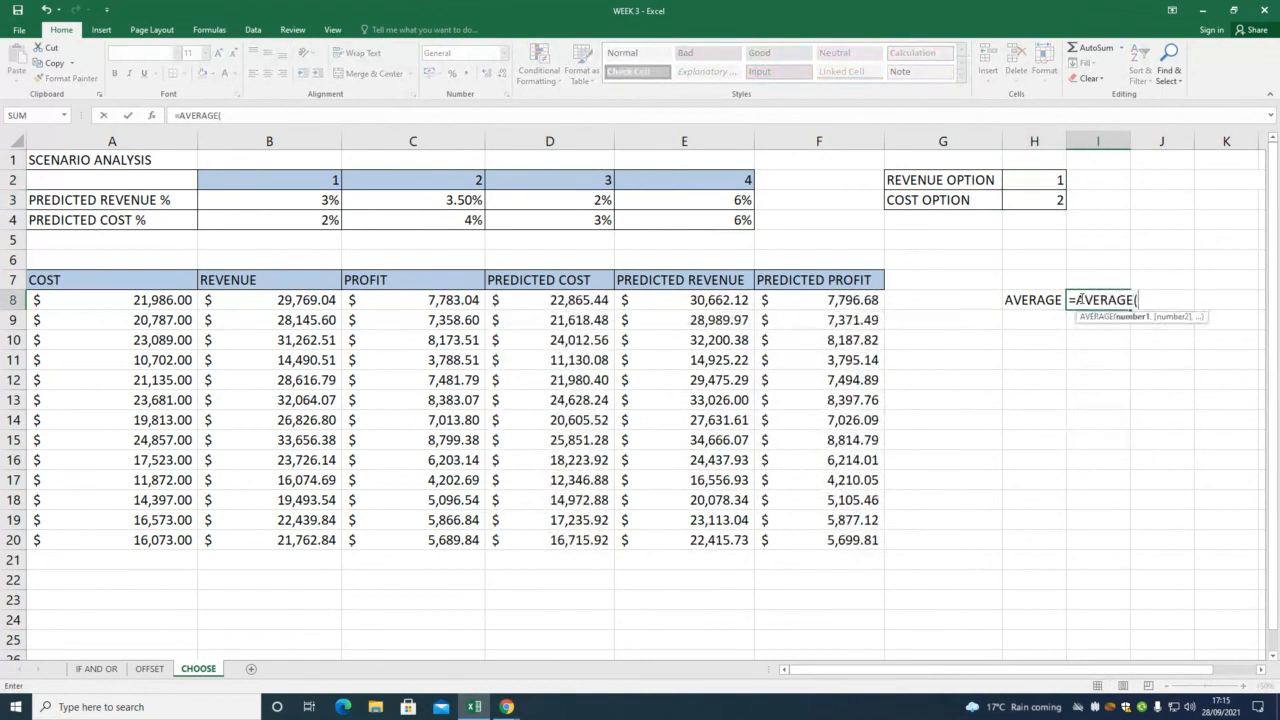
left_click_drag(855, 299, 853, 538)
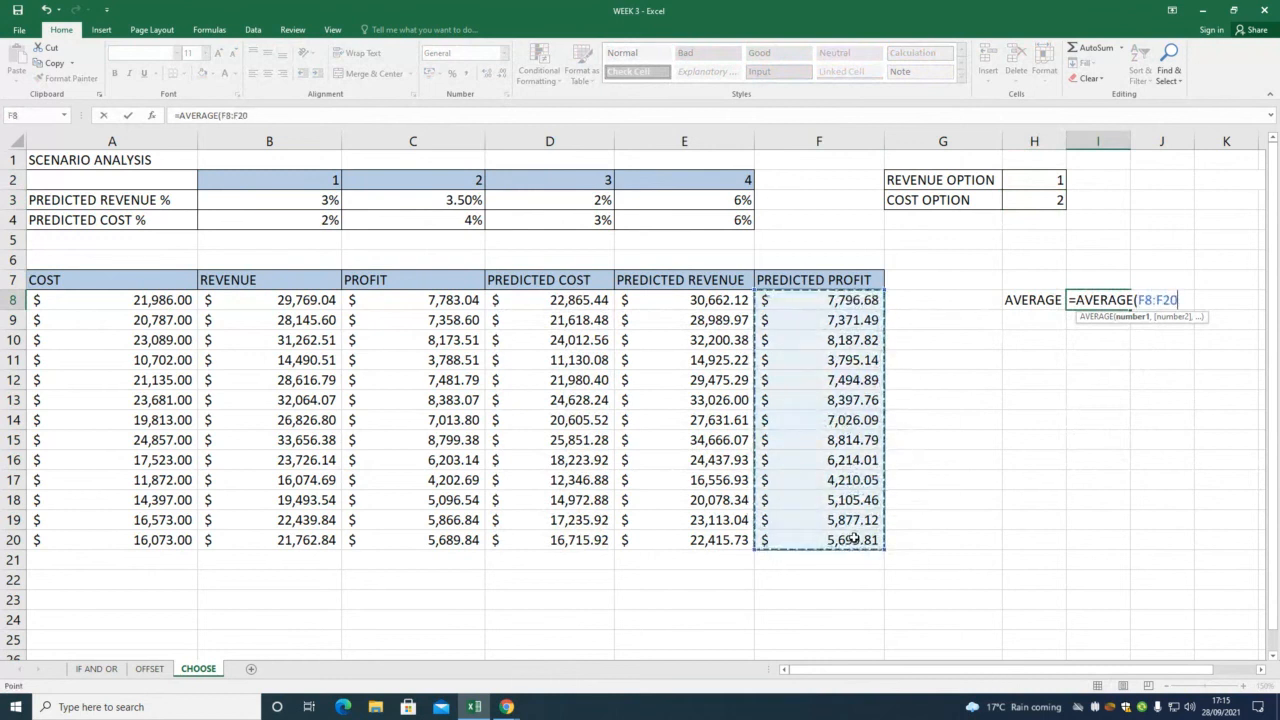
key("Return")
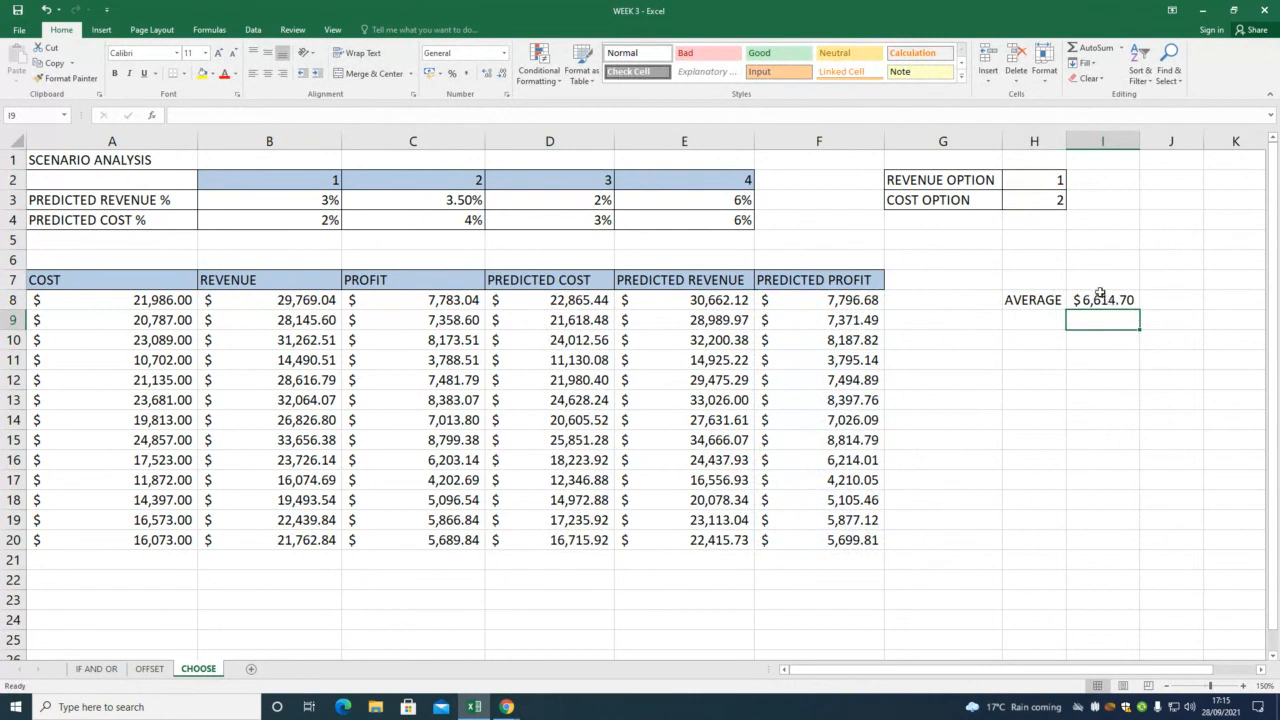
Set the cost option in H3 to 3 and check the range used by the average formula in I8.
left_click(1052, 200)
type("3")
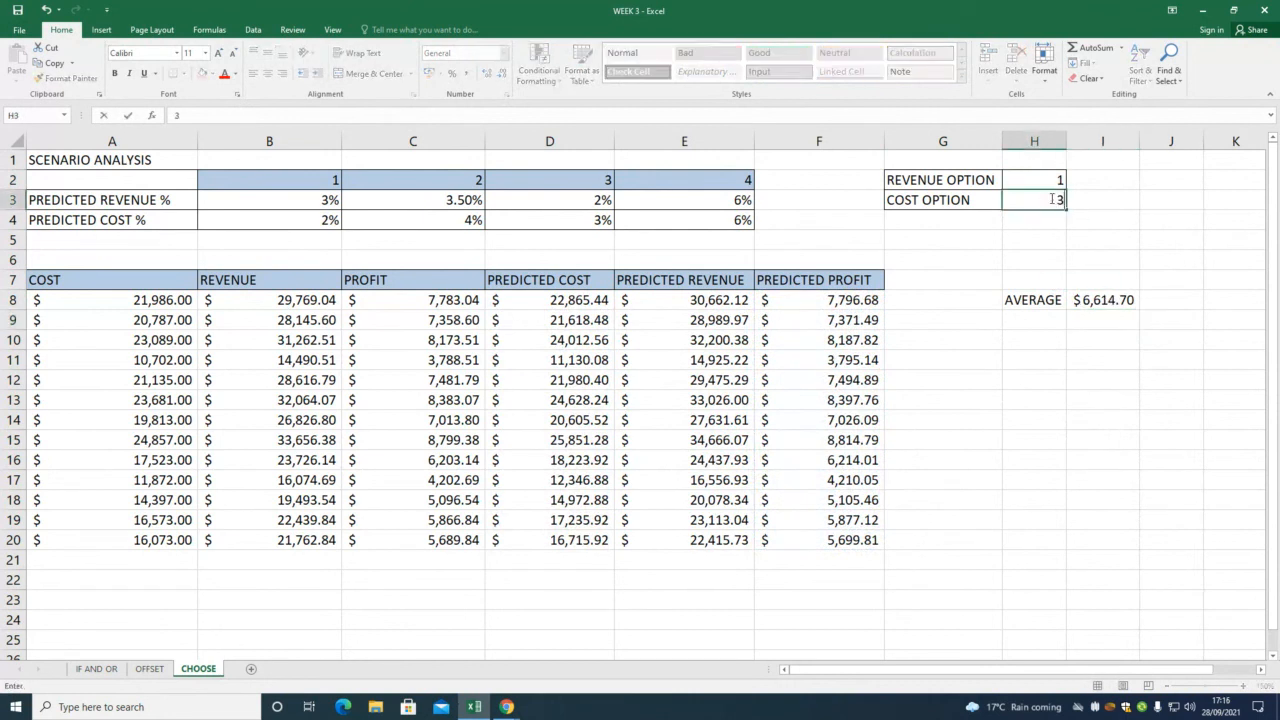
key("Return")
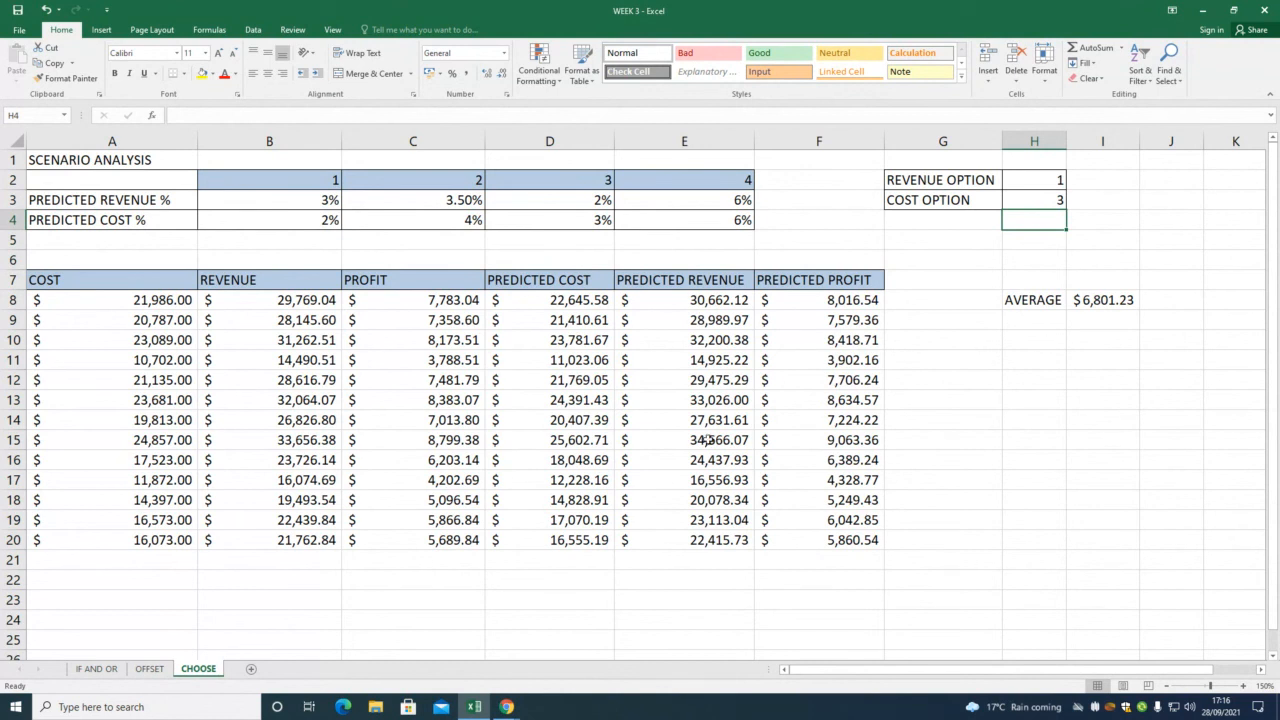
double_click(1096, 302)
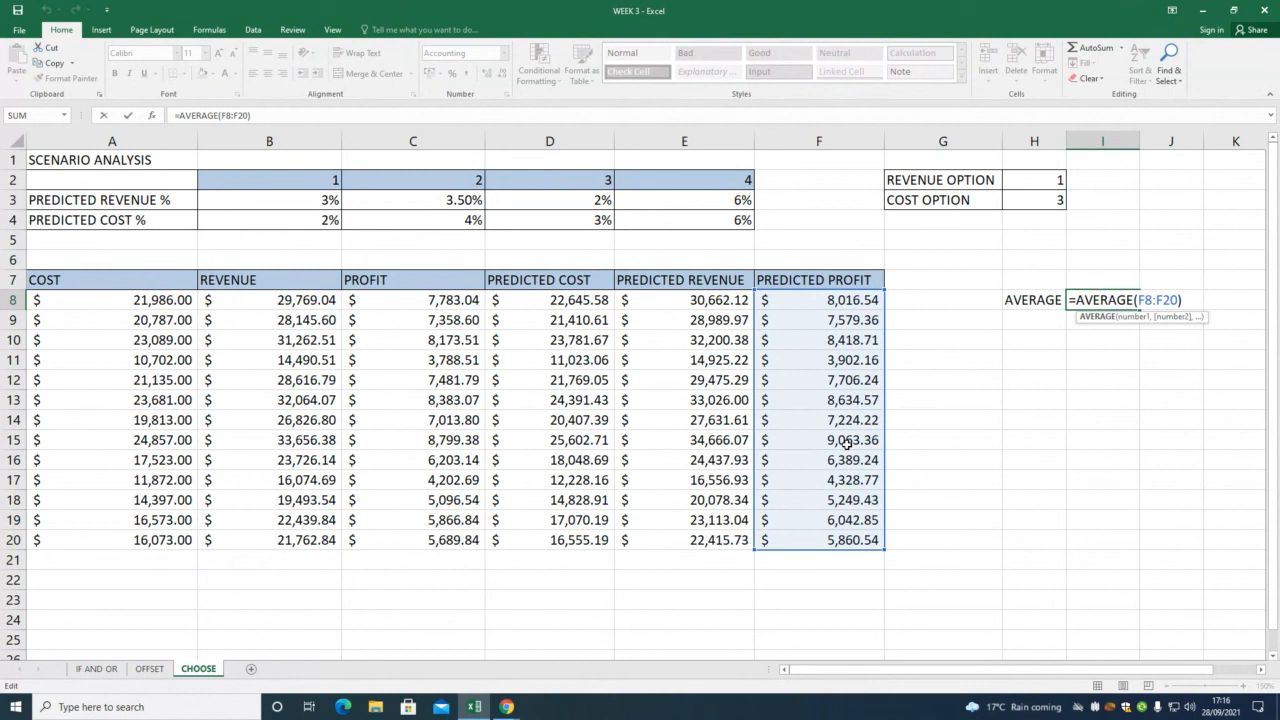
key("Return")
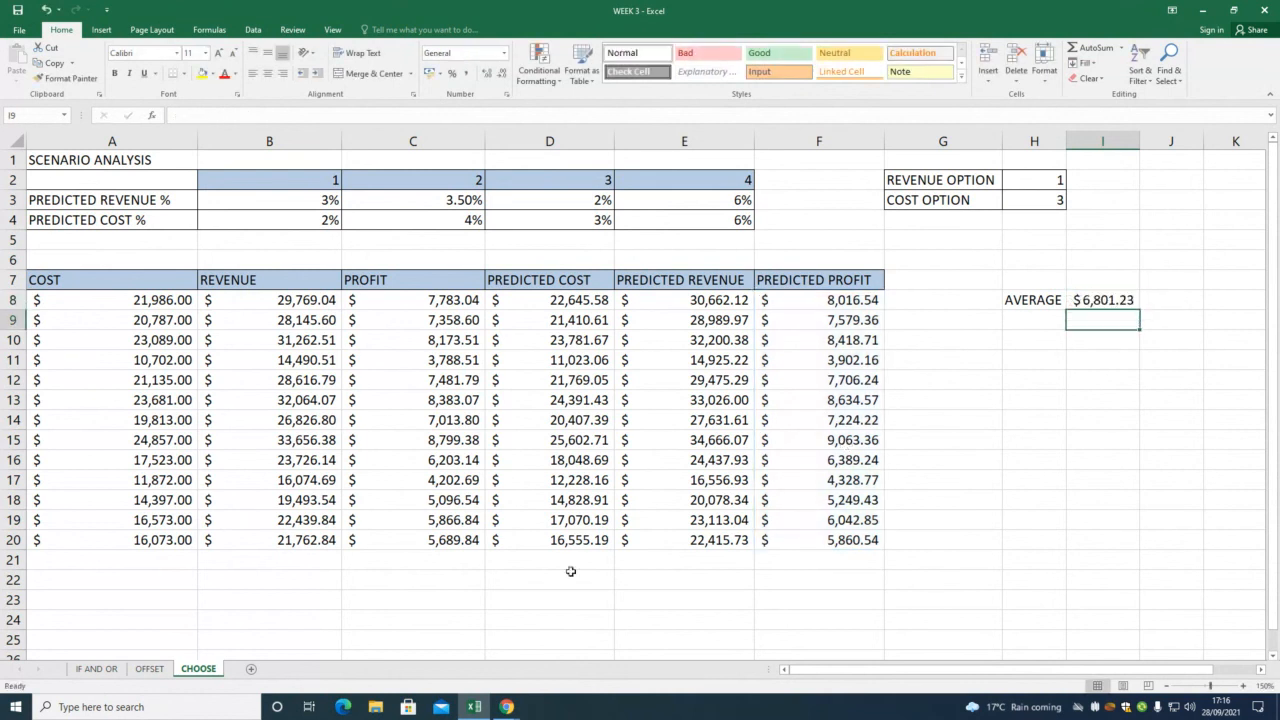
Switch to the Advanced Computer Applications online session in Chrome.
mouse_move(507, 707)
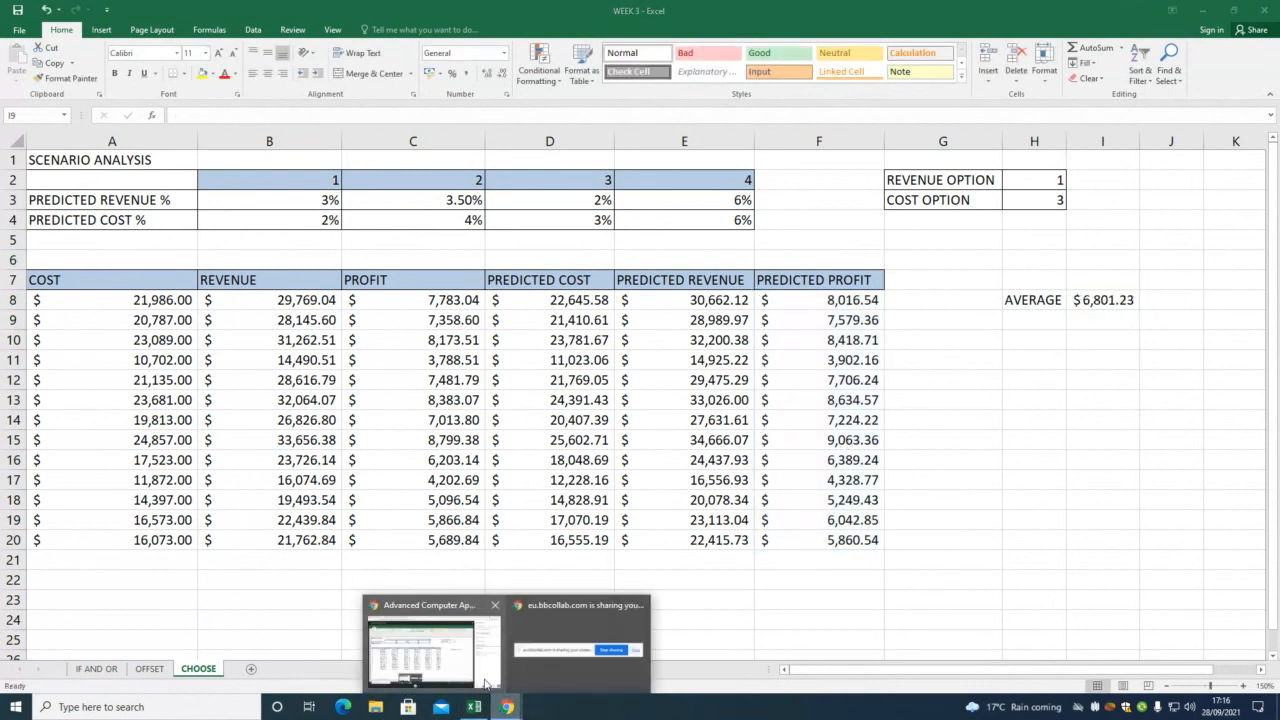
left_click(430, 648)
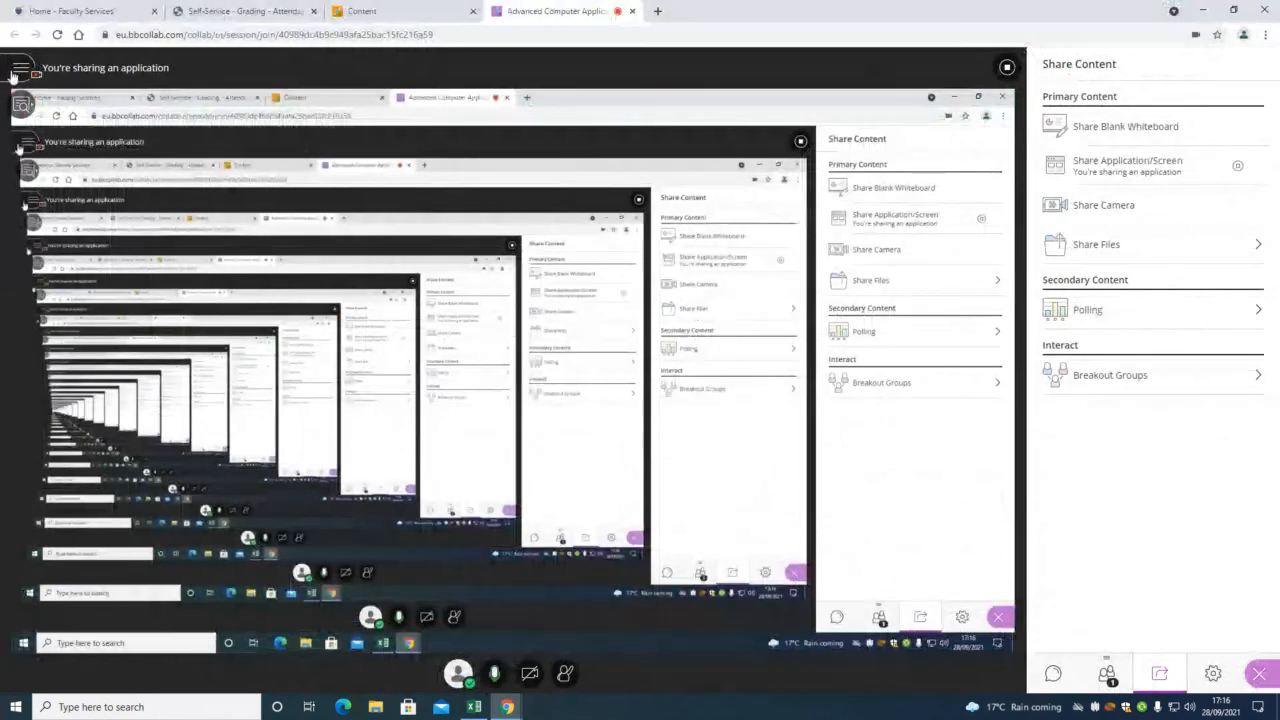